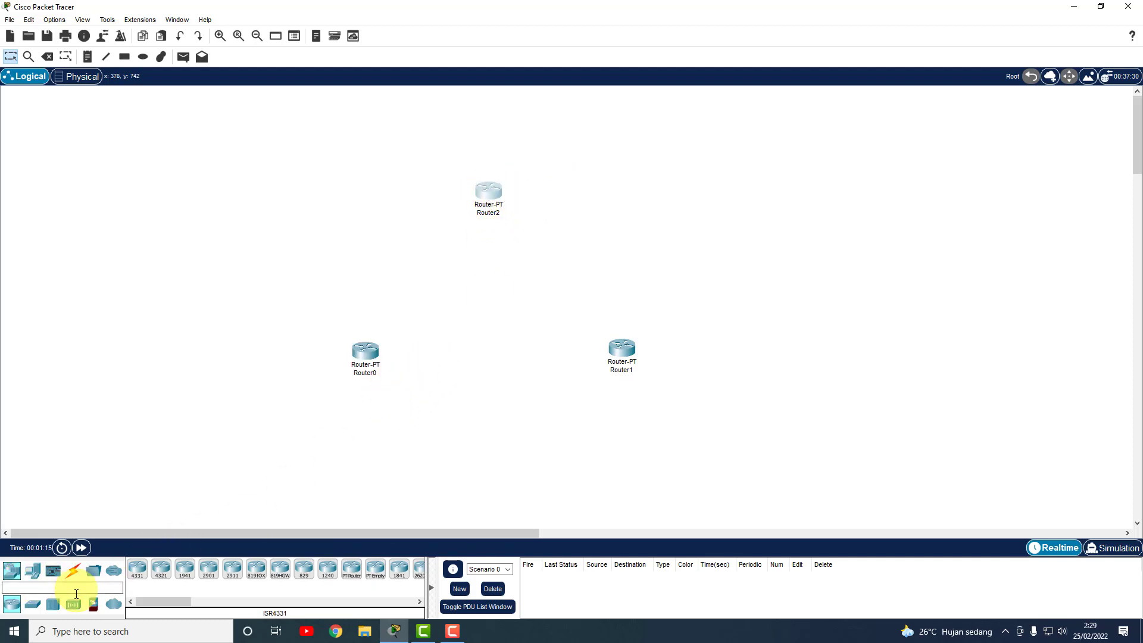
- Place a PC below Router0 and adjust the router and PC positions so they roughly line up
left_click(32, 572)
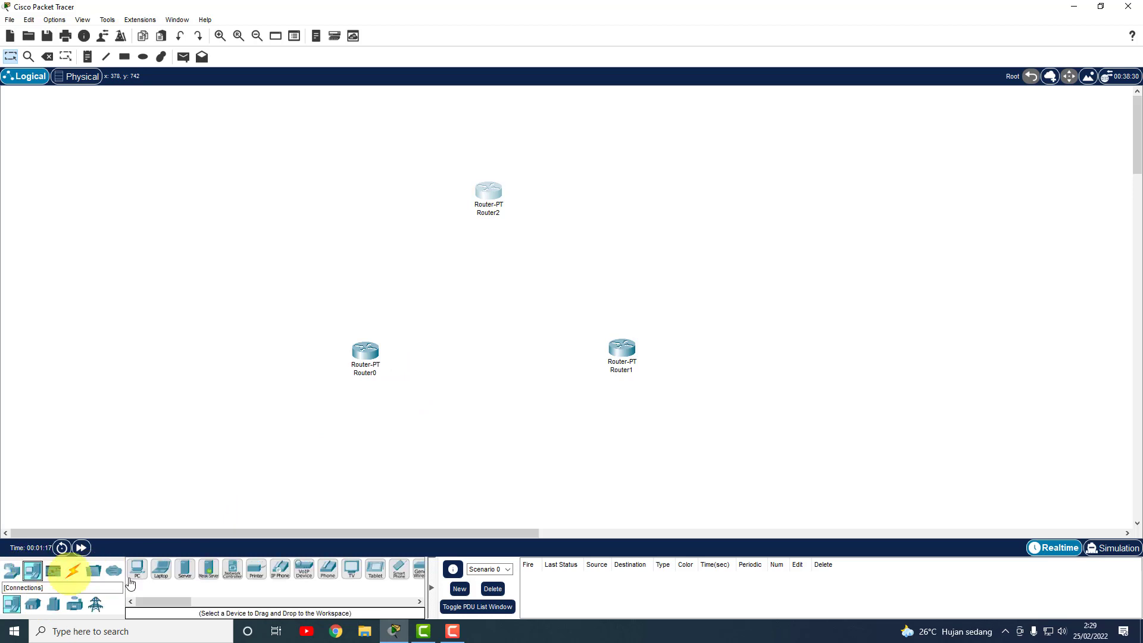
left_click(148, 572)
left_click(342, 465)
left_click(363, 354)
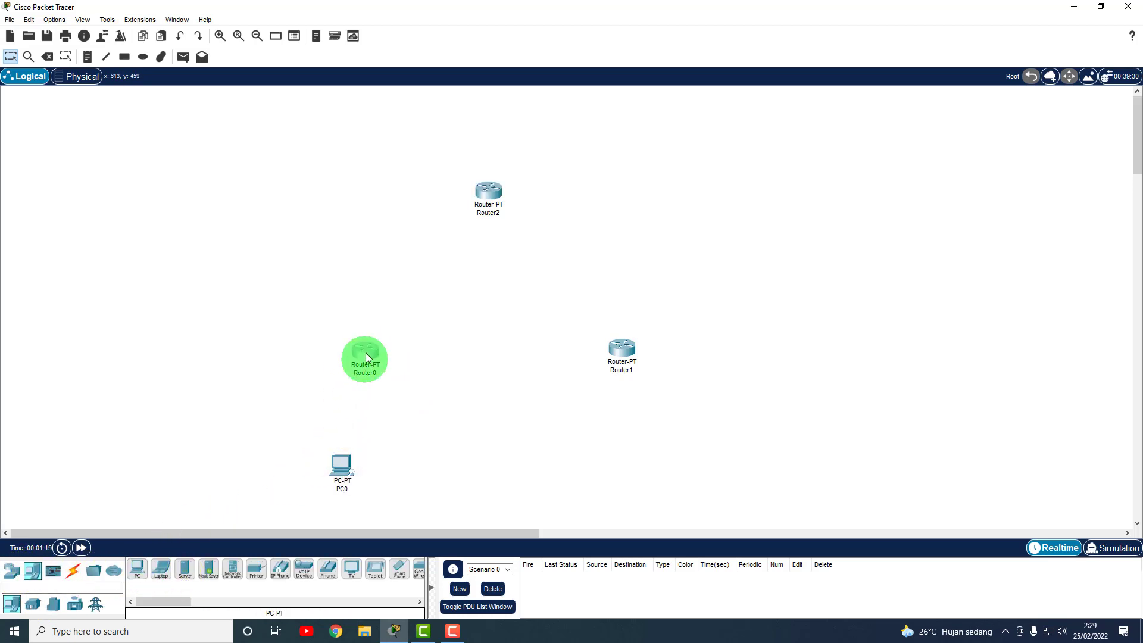
left_click(358, 468)
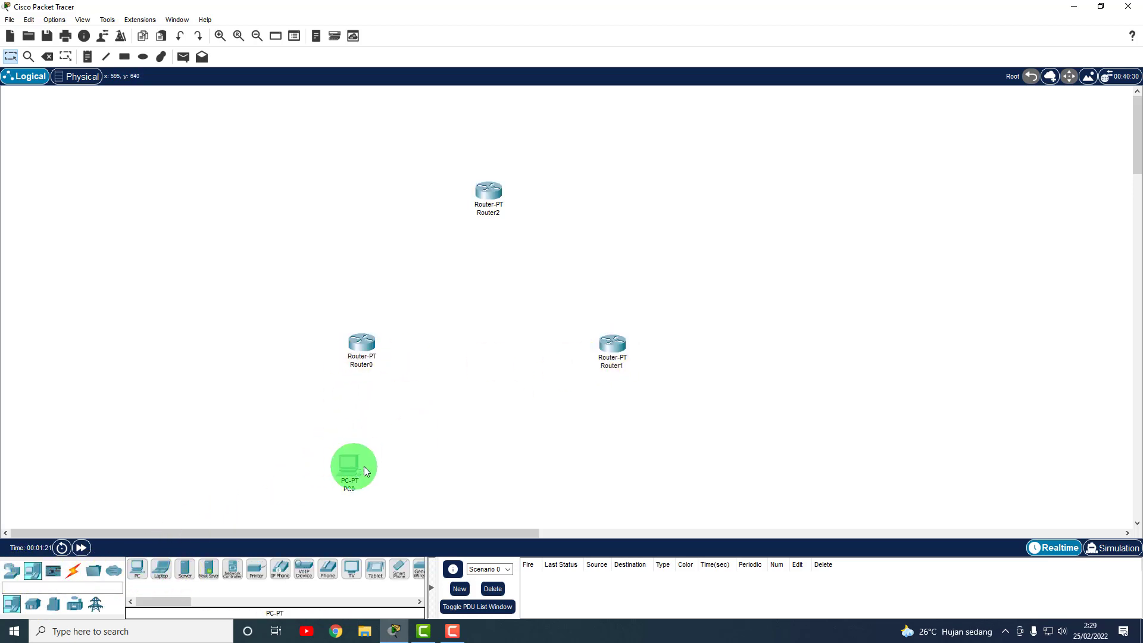
- Add a second PC below Router1 and a third PC to the upper left of Router2
left_click(138, 570)
left_click(619, 466)
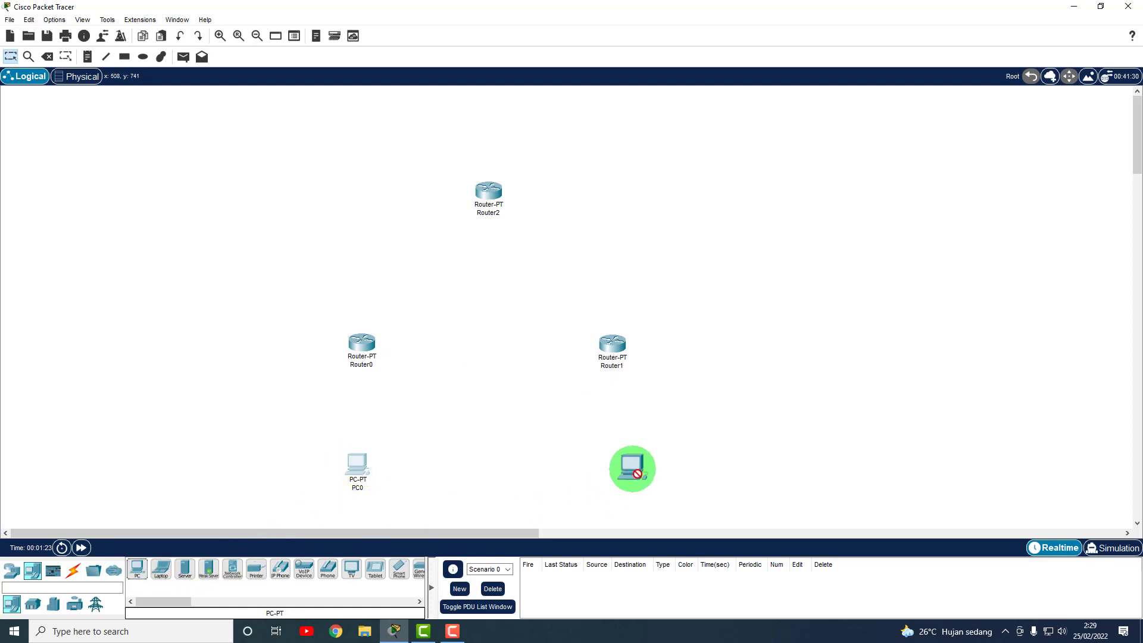
left_click(138, 570)
left_click(320, 138)
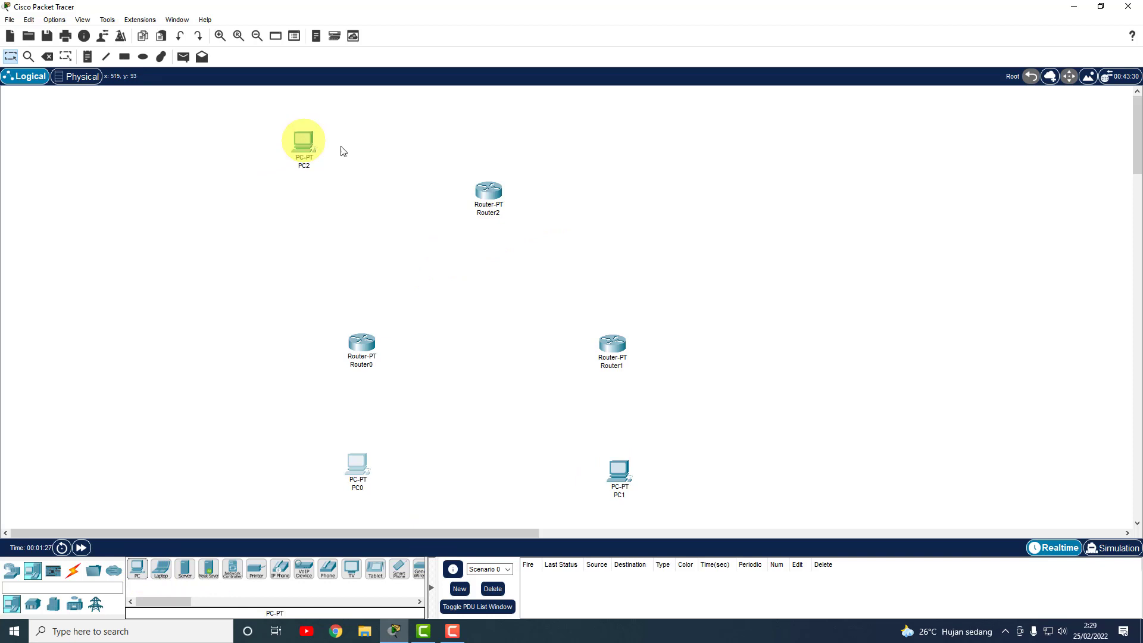
- Move Router2 up slightly and shift PC1 closer into line beneath Router1
left_click(513, 199)
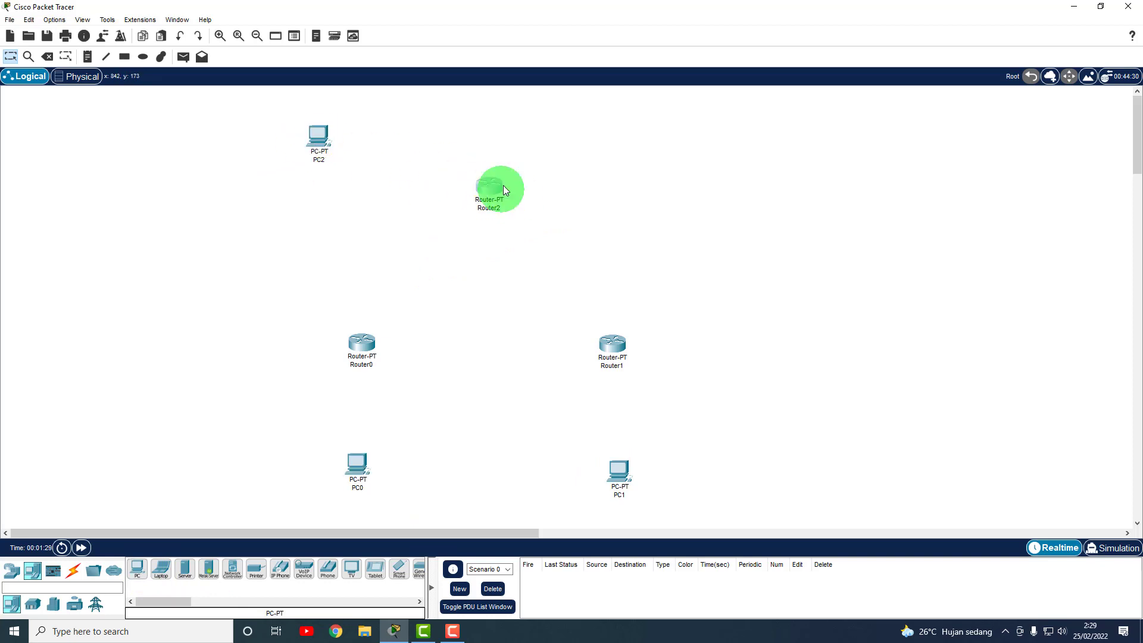
left_click(320, 137)
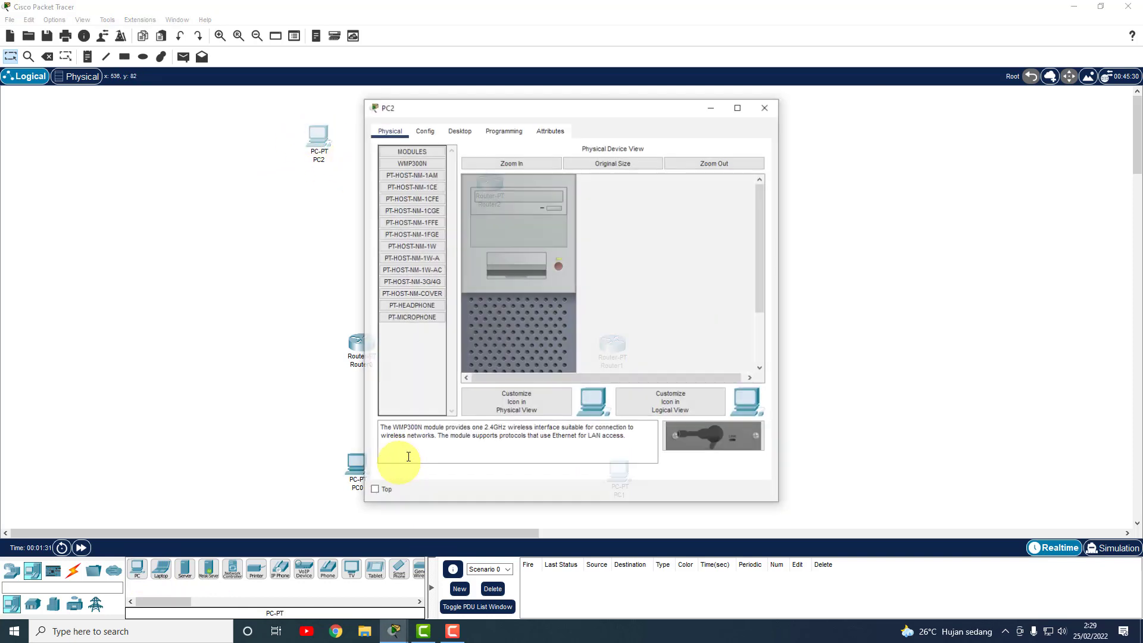
left_click(764, 109)
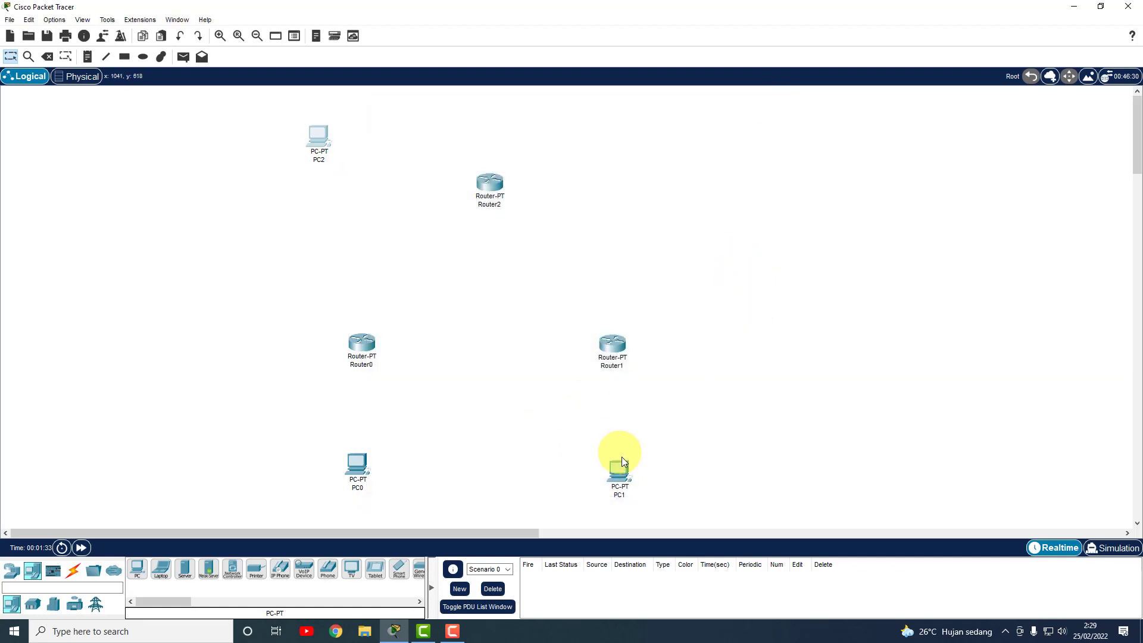
left_click_drag(620, 464, 616, 466)
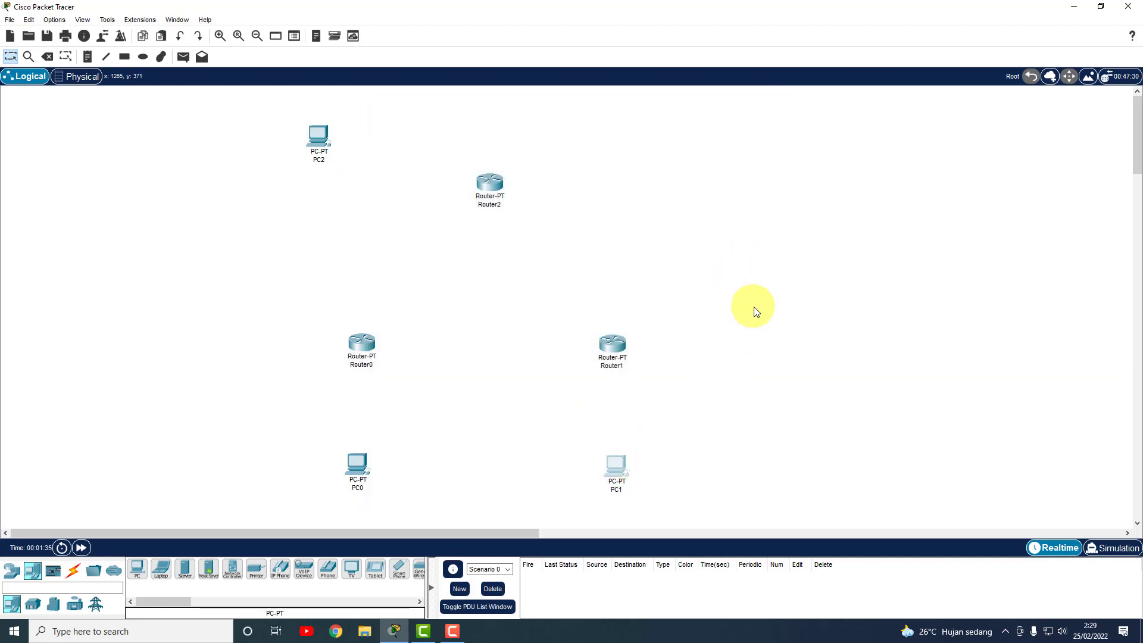
- Connect Router0's Serial2/0 port to Router1's Serial3/0 port with a Serial DTE cable
left_click(73, 570)
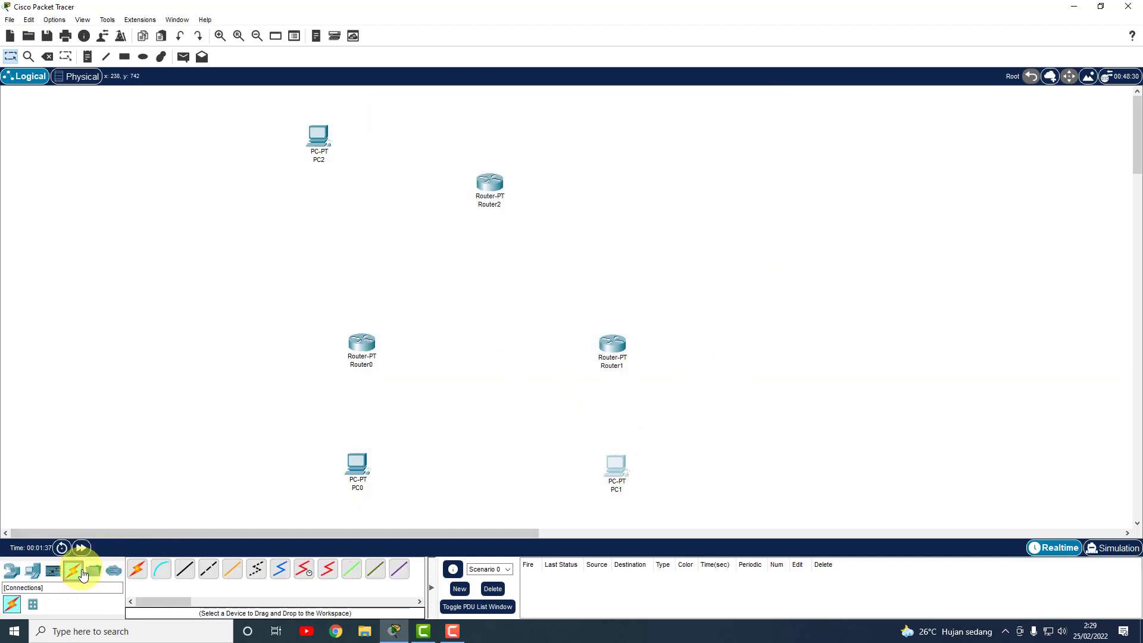
left_click(332, 570)
left_click(362, 347)
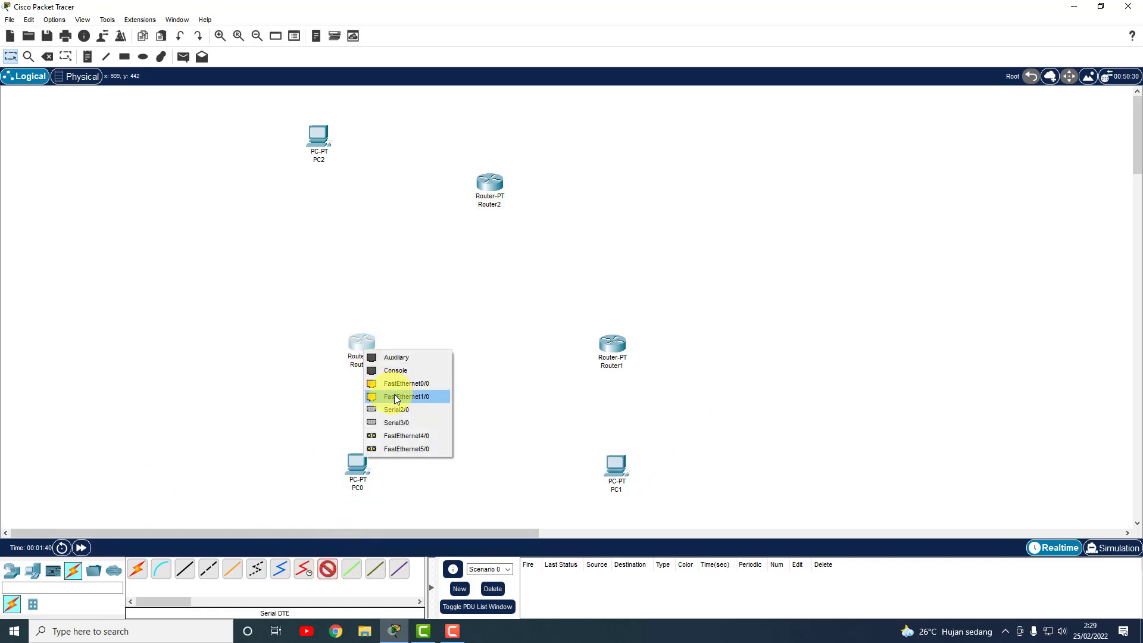
left_click(398, 410)
left_click(613, 341)
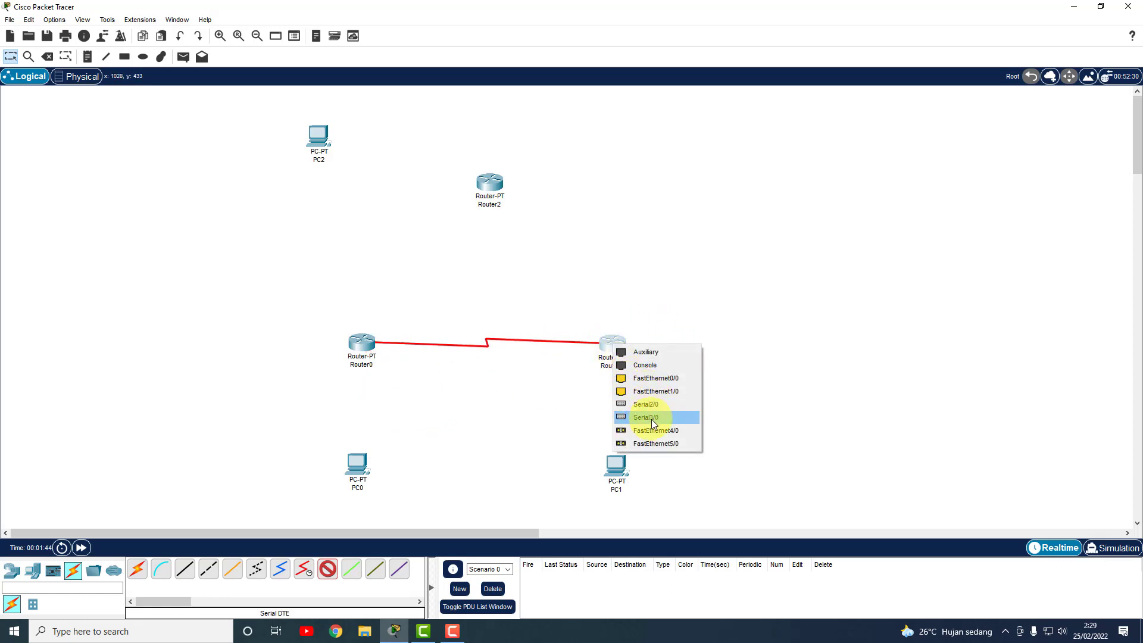
left_click(651, 418)
- Connect Router1's Serial2/0 port to Router2's Serial3/0 port with a Serial DTE cable
left_click(328, 569)
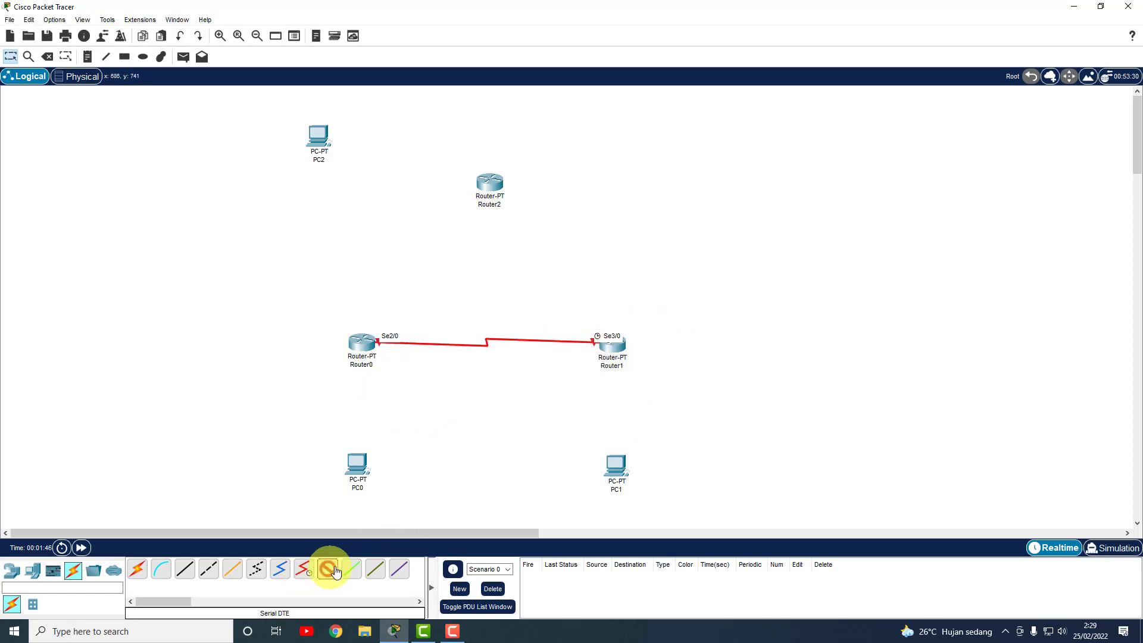
left_click(613, 344)
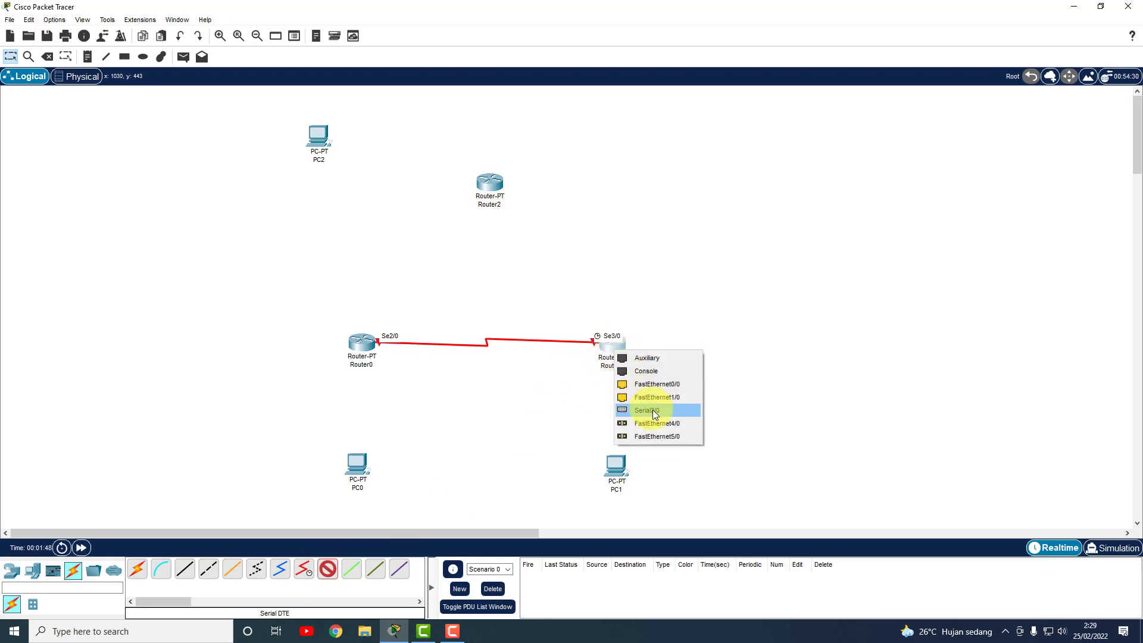
left_click(652, 410)
left_click(488, 186)
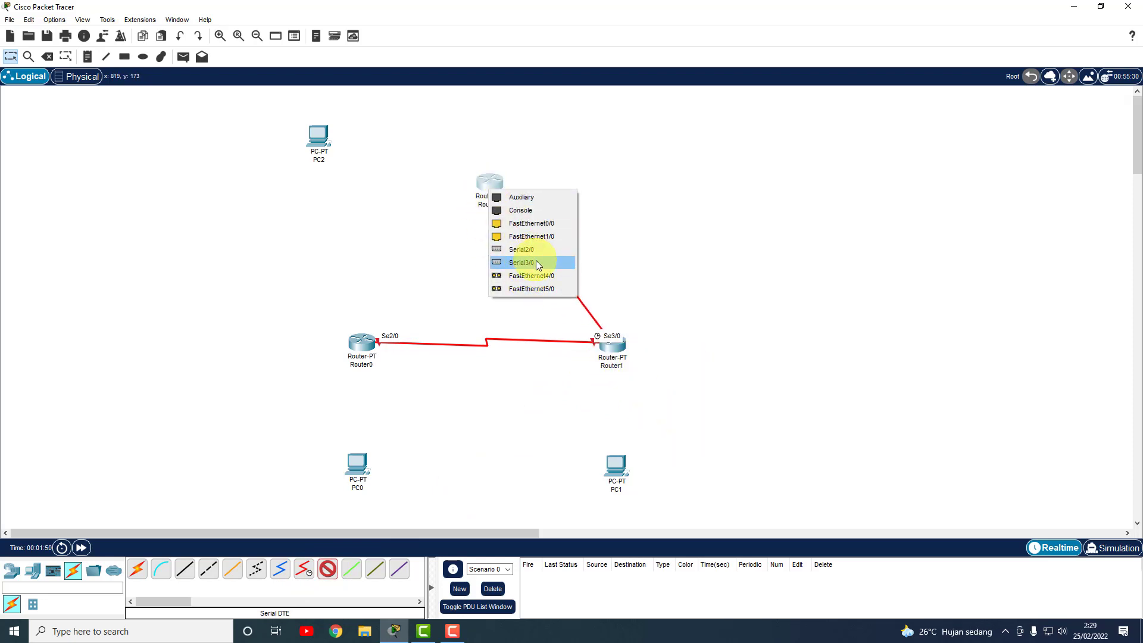
left_click(524, 262)
- Connect Router2's Serial2/0 port to Router0's Serial3/0 port with a Serial DTE cable
left_click(329, 570)
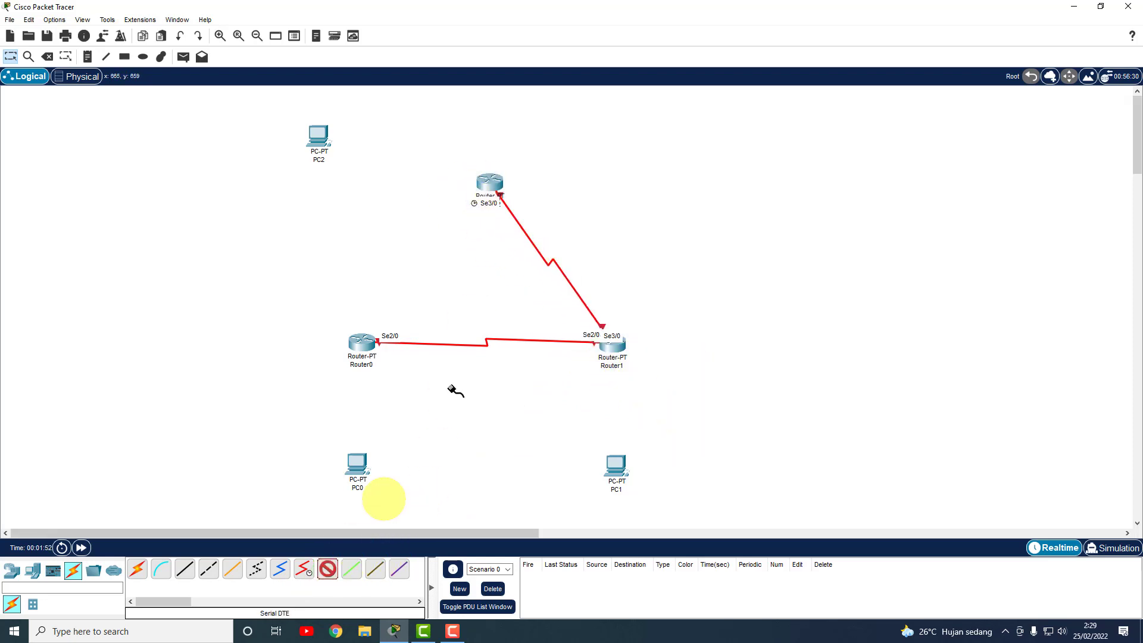
left_click(490, 185)
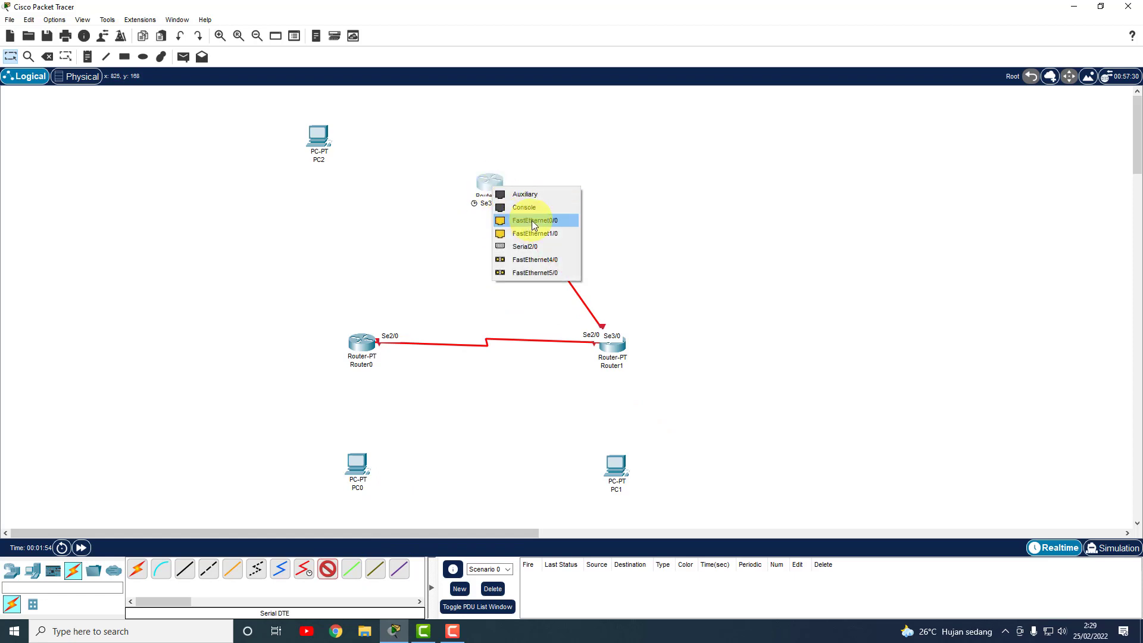
left_click(527, 246)
left_click(363, 341)
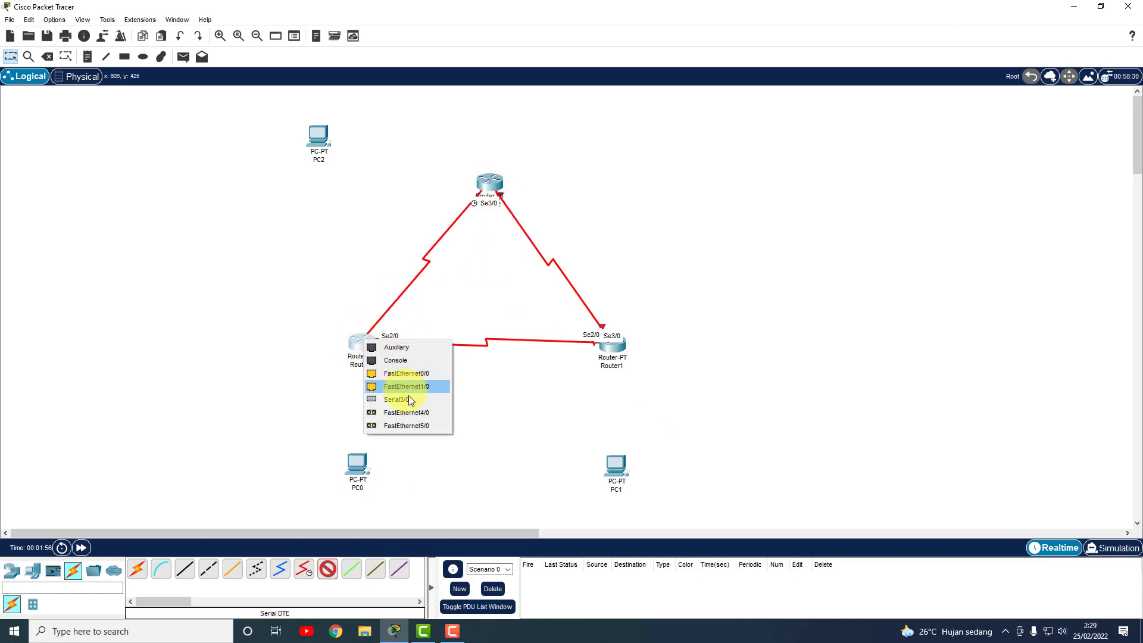
left_click(400, 405)
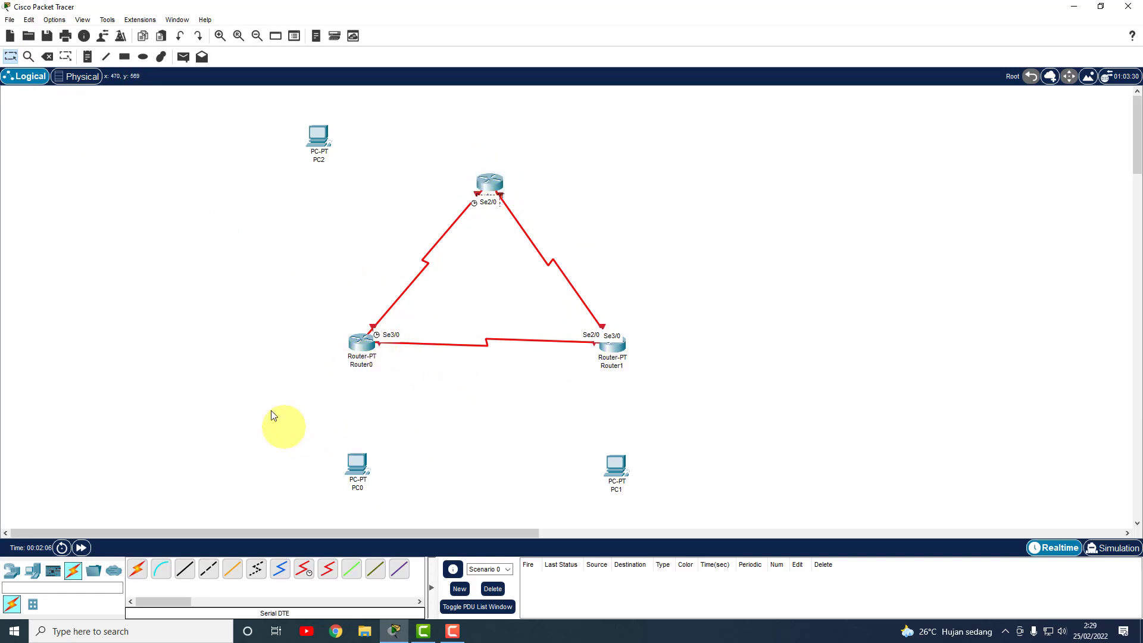
- Nudge PC0 slightly down beneath Router0
left_click_drag(357, 460, 354, 467)
left_click(615, 474)
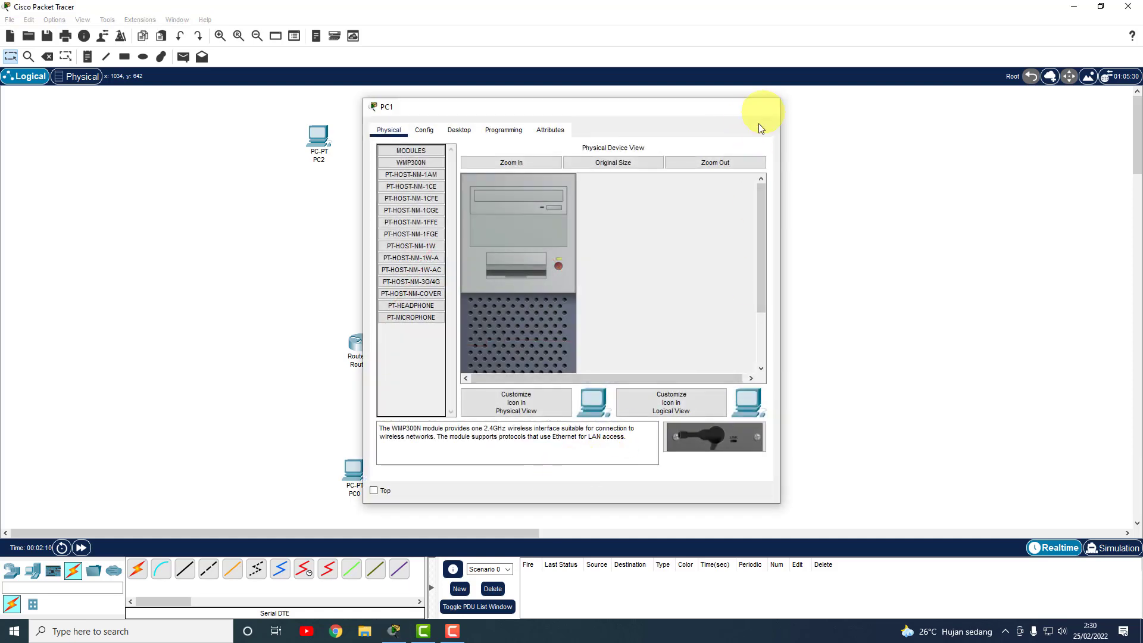
left_click(765, 113)
- Connect Router0's FastEthernet0/0 port to PC0's FastEthernet0 port with a Copper Cross-Over cable
left_click(209, 569)
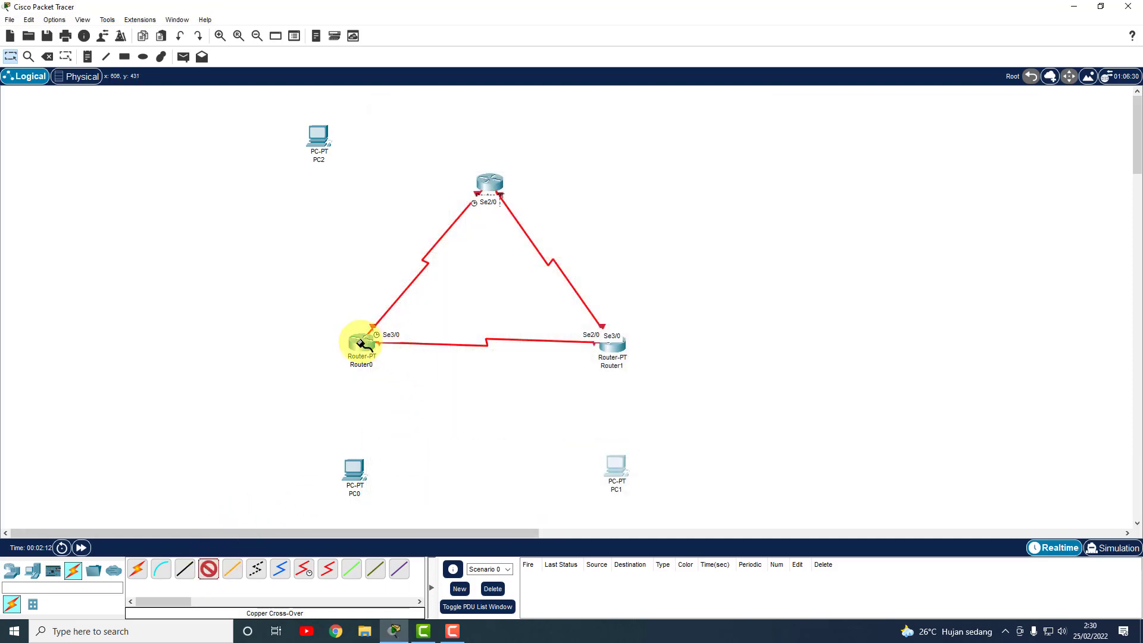
left_click(361, 344)
left_click(405, 378)
left_click(358, 472)
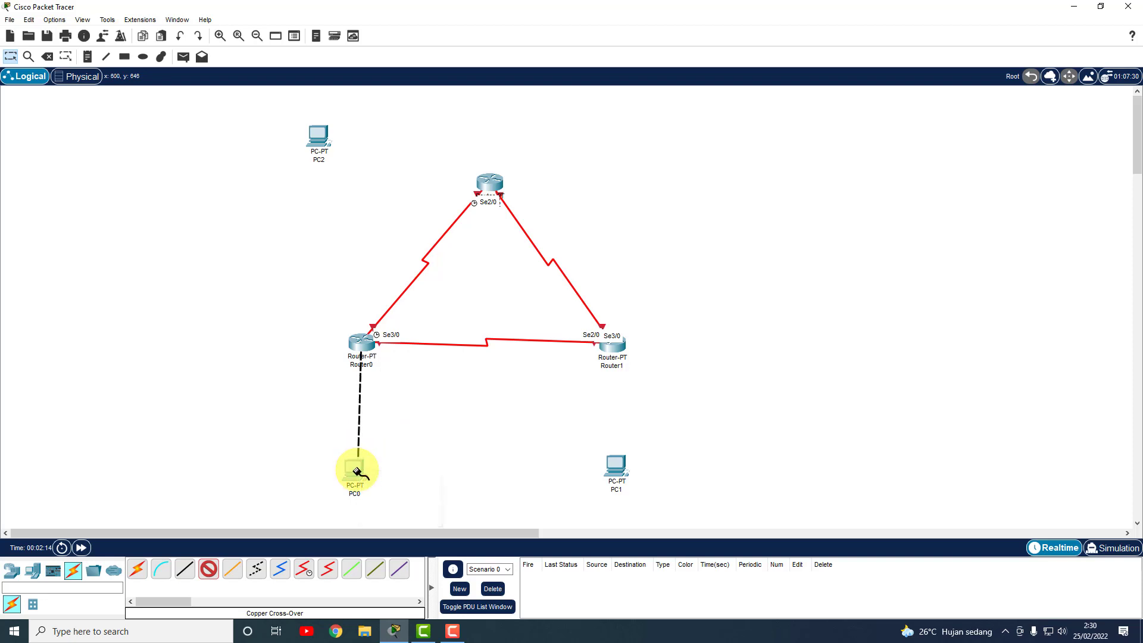
left_click(386, 514)
- Connect Router1's FastEthernet0/0 port to PC1's FastEthernet0 port with a Copper Cross-Over cable
left_click(203, 569)
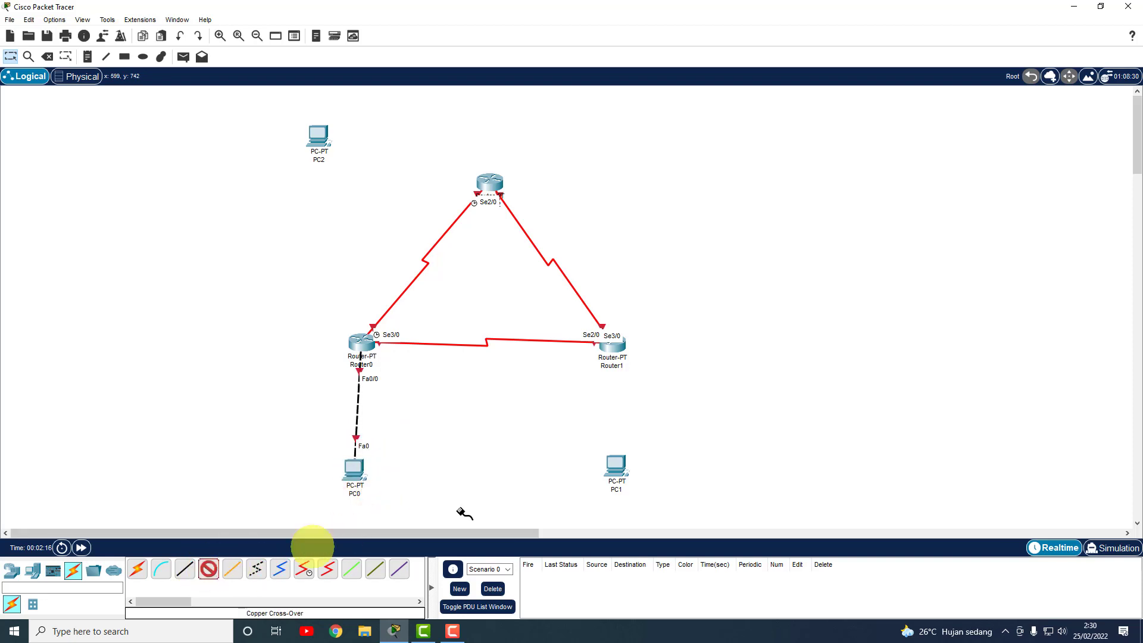
left_click(613, 344)
left_click(636, 381)
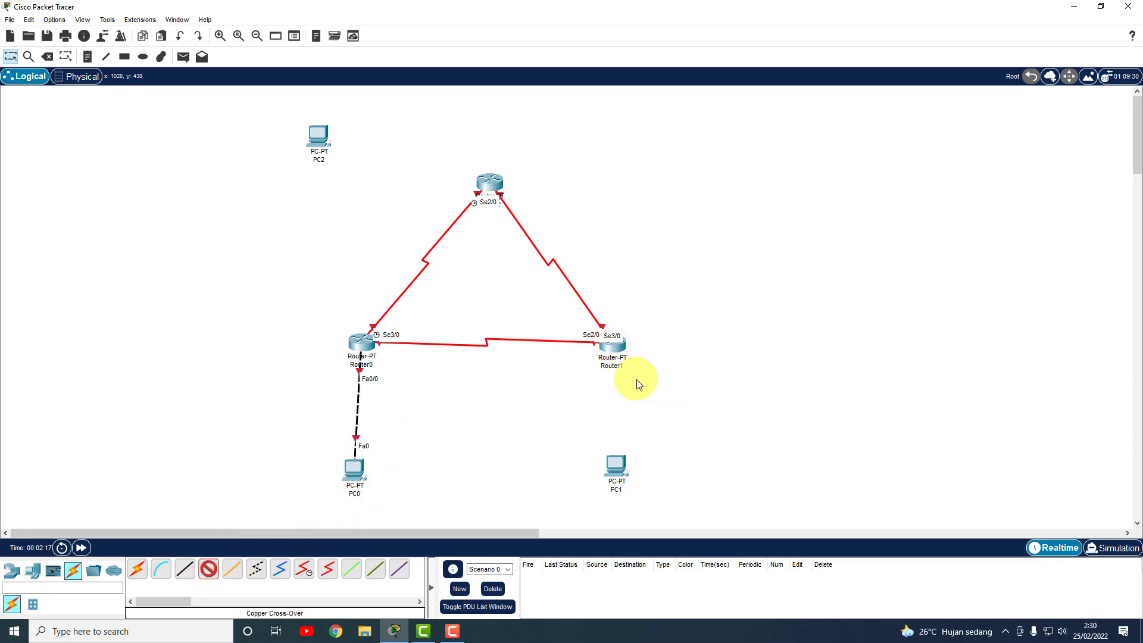
left_click(616, 463)
left_click(655, 511)
- Connect Router2's FastEthernet0/0 port to PC2's FastEthernet0 port with a Copper Cross-Over cable
left_click(490, 183)
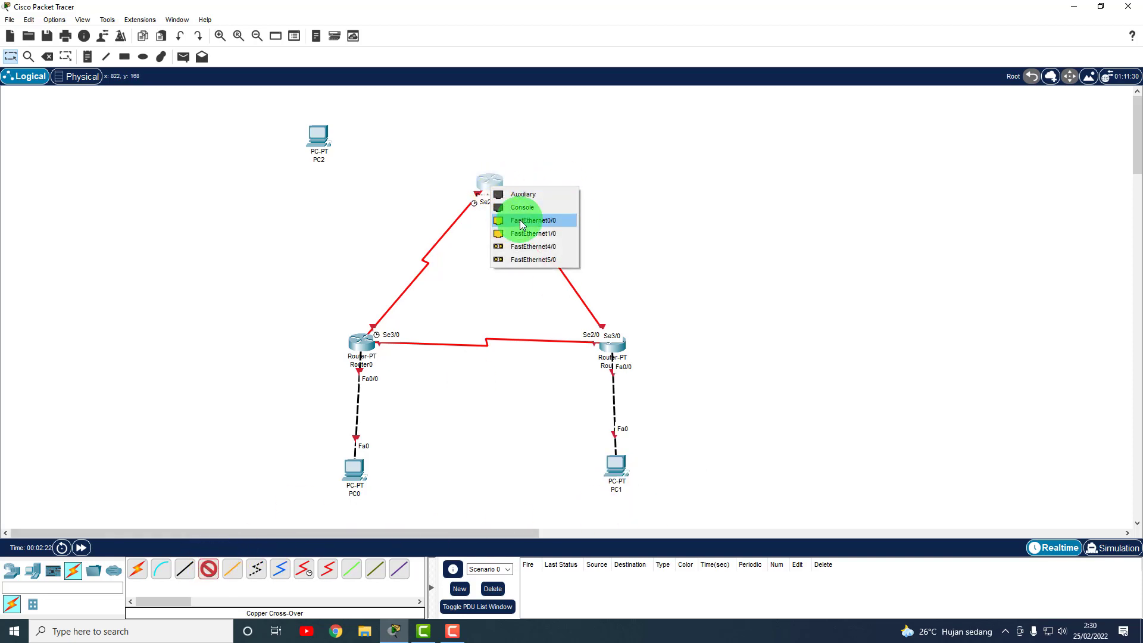
left_click(521, 222)
left_click(320, 138)
left_click(369, 187)
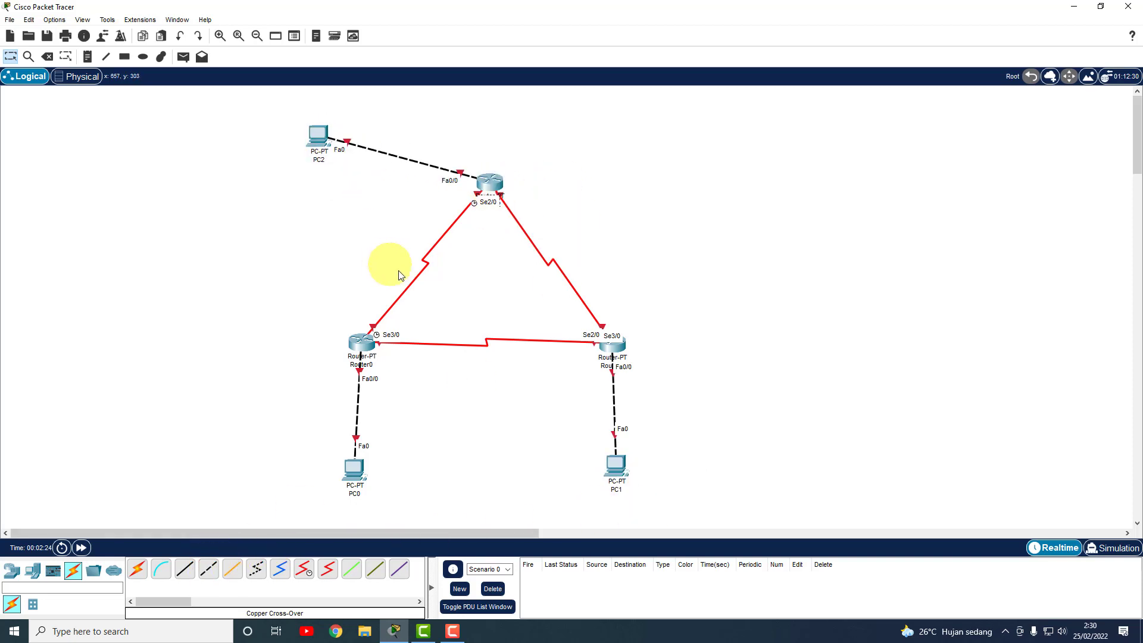
- Straighten the vertical cables by shifting PC0 and PC1 directly beneath their routers
left_click(364, 476)
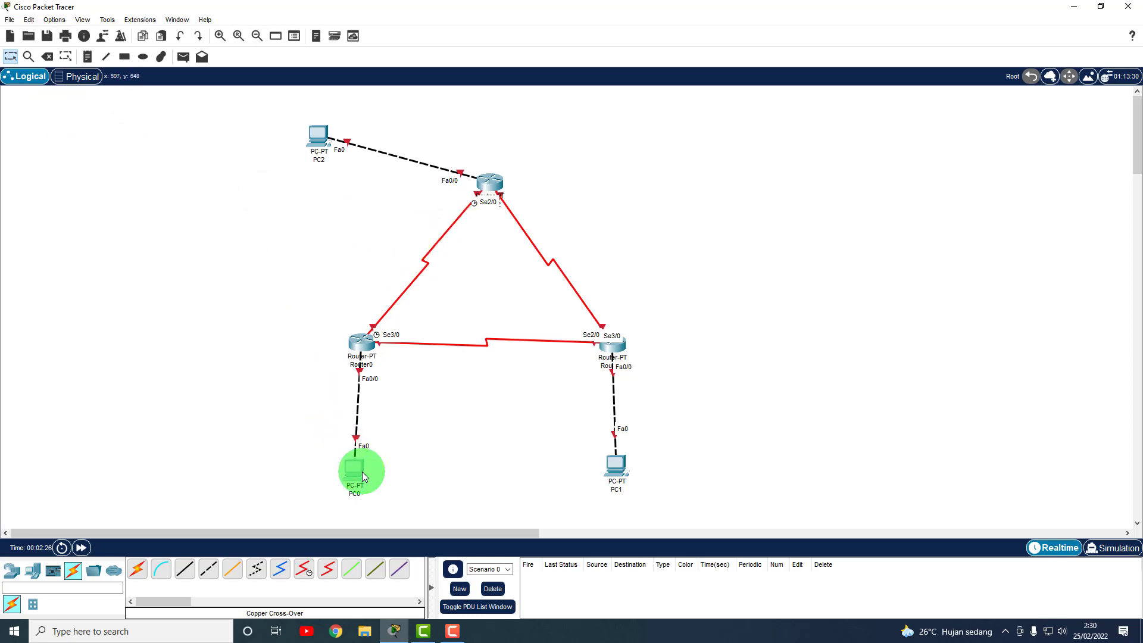
left_click(617, 461)
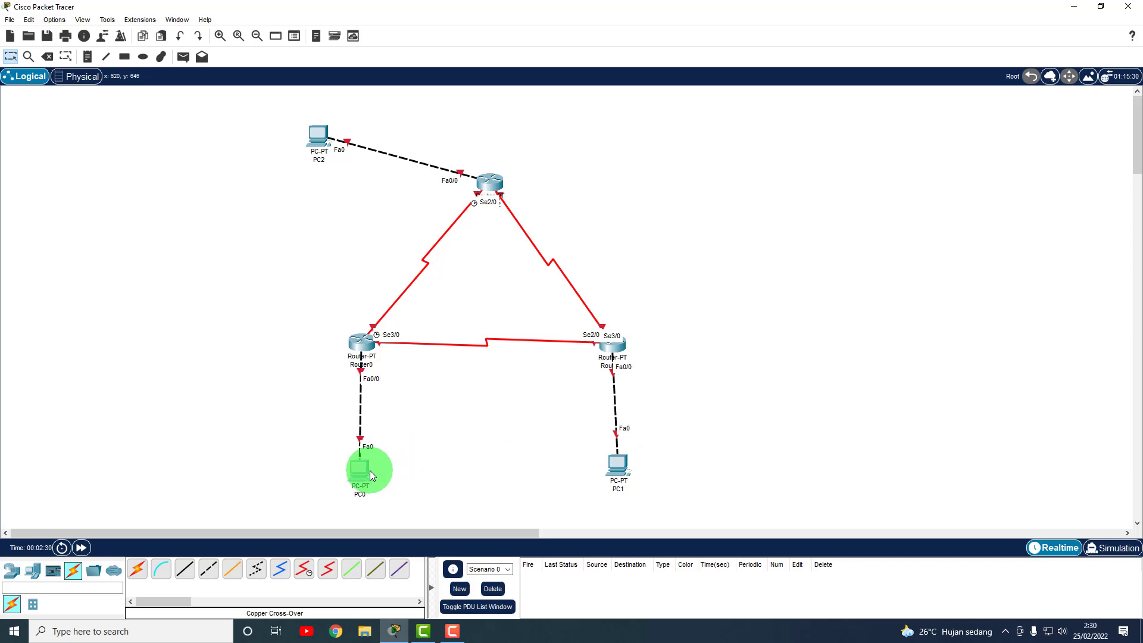
- Draw a light grey filled rectangle without an outline around Router0 and PC0
left_click(125, 58)
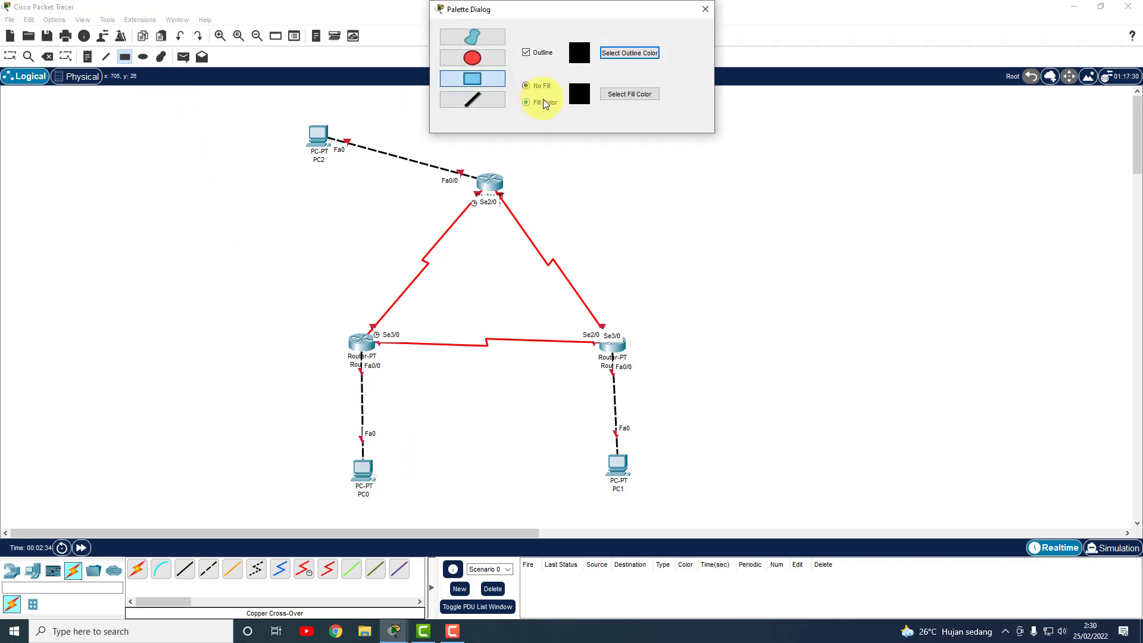
left_click(526, 52)
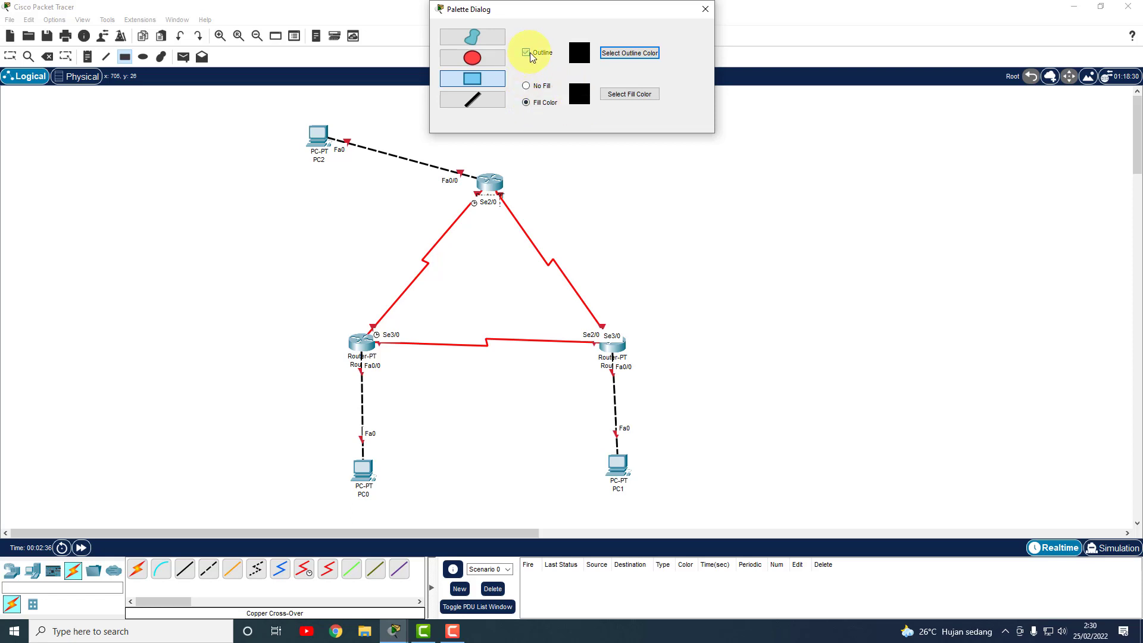
left_click(619, 96)
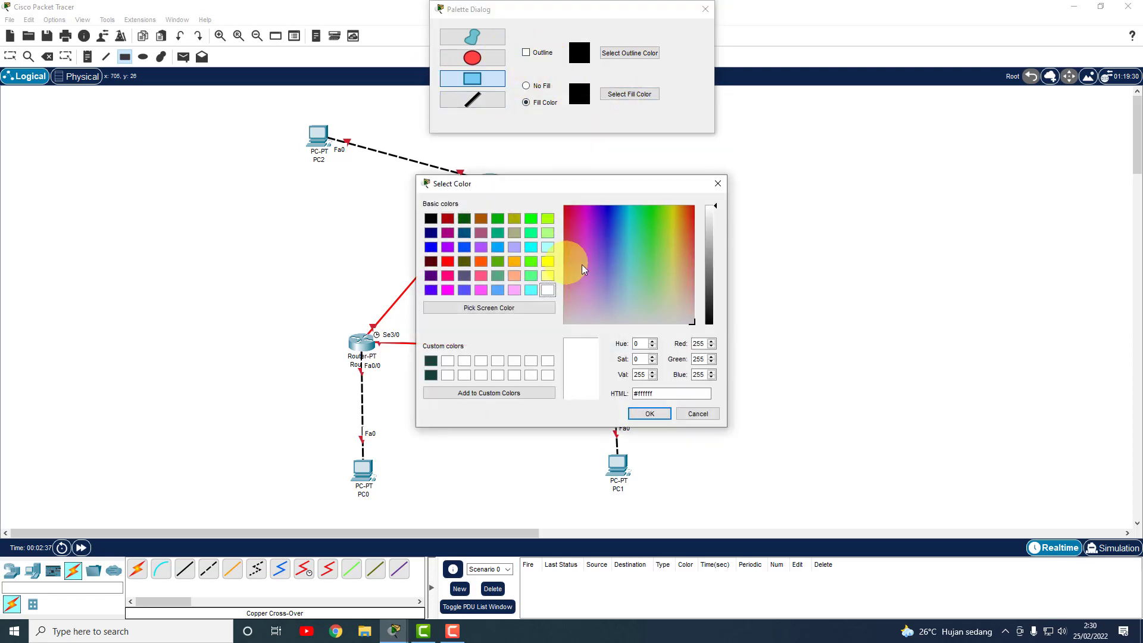
left_click(712, 224)
left_click(650, 414)
mouse_move(290, 311)
left_mouse_down()
mouse_move(346, 417)
mouse_move(439, 517)
left_mouse_up()
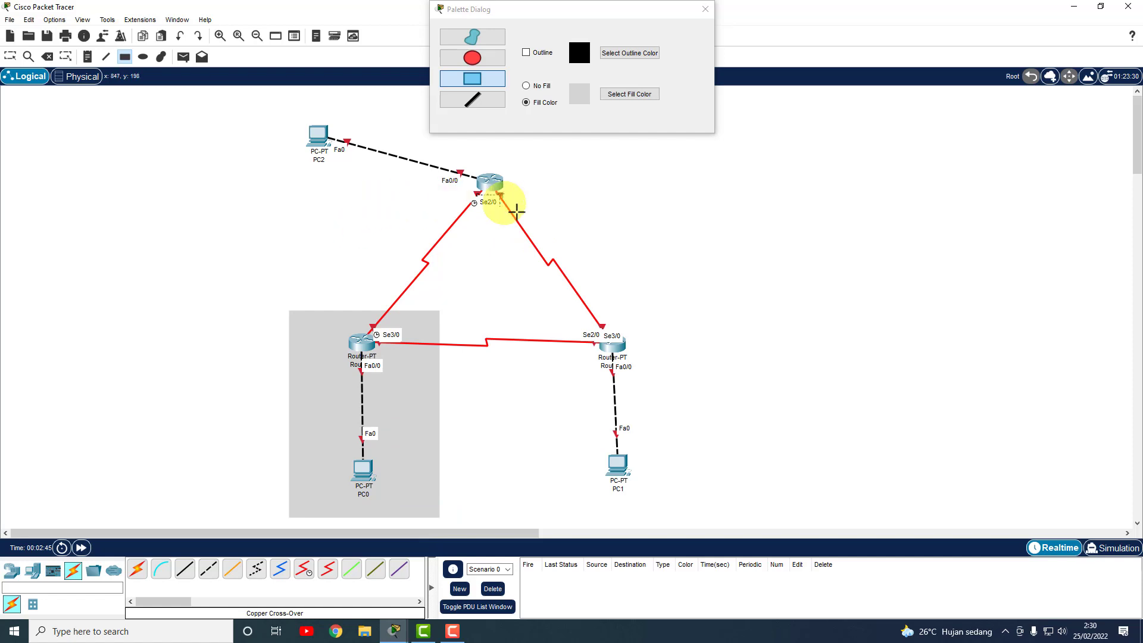
left_click(705, 9)
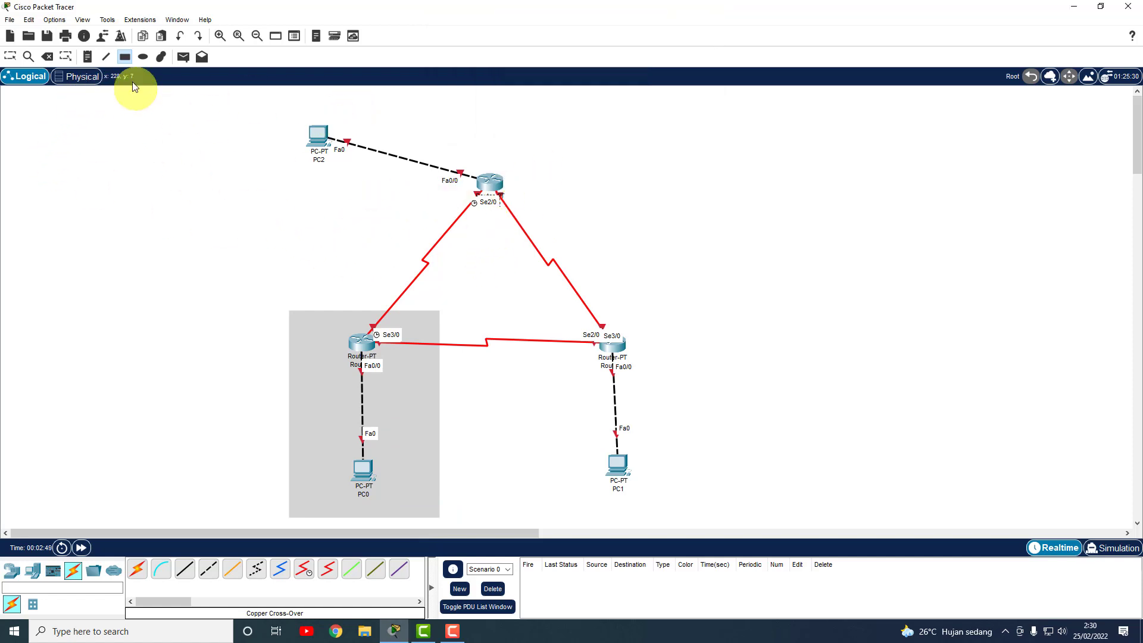
- Draw a light yellow (#ffff7f) filled rectangle without an outline around PC2 and Router2
left_click(126, 59)
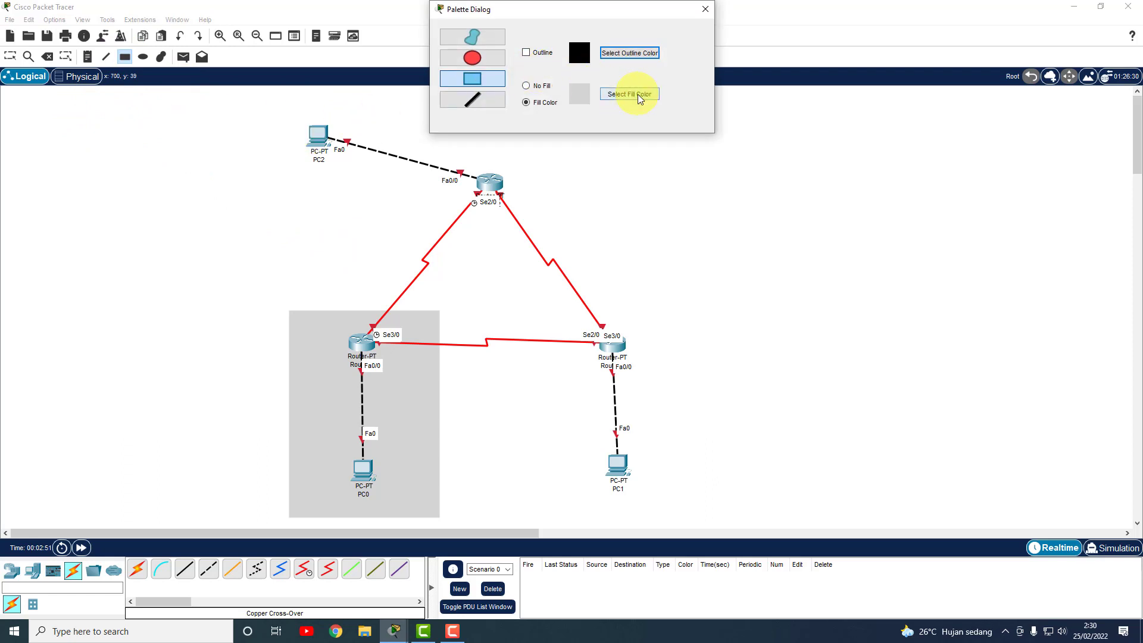
left_click(637, 94)
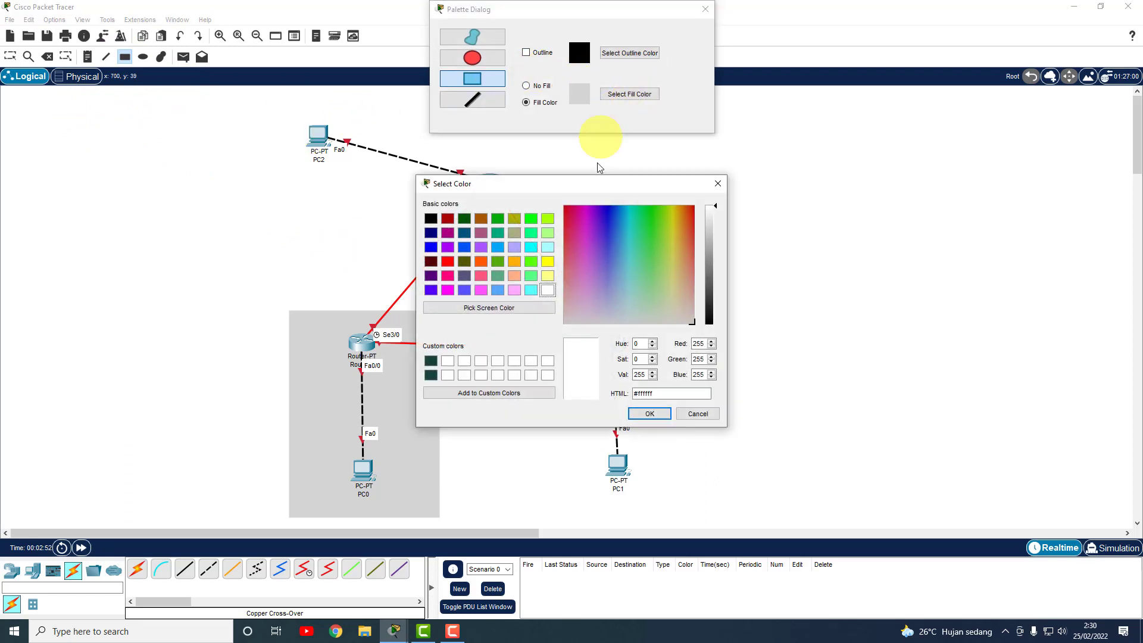
left_click(548, 261)
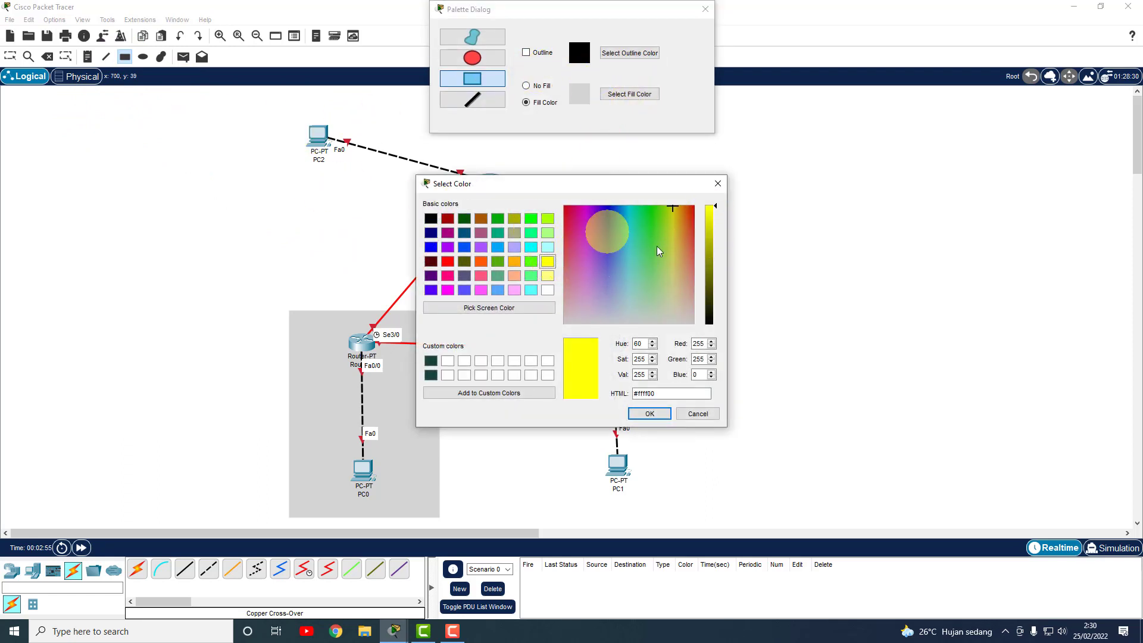
left_click(708, 208)
left_click_drag(712, 214, 714, 199)
left_click(547, 275)
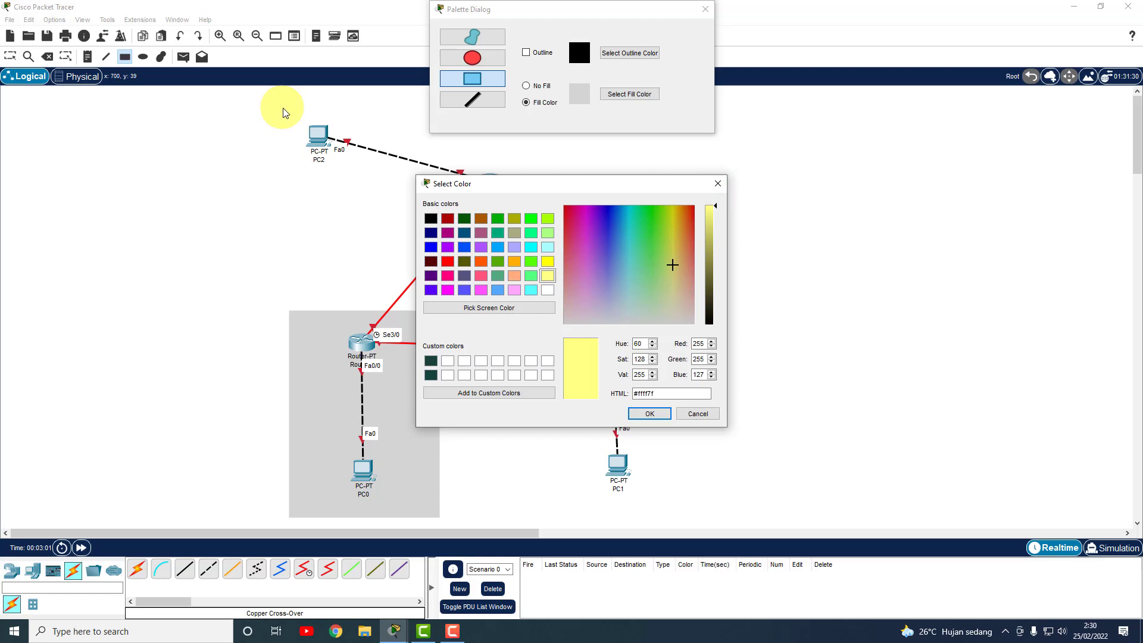
left_click(651, 412)
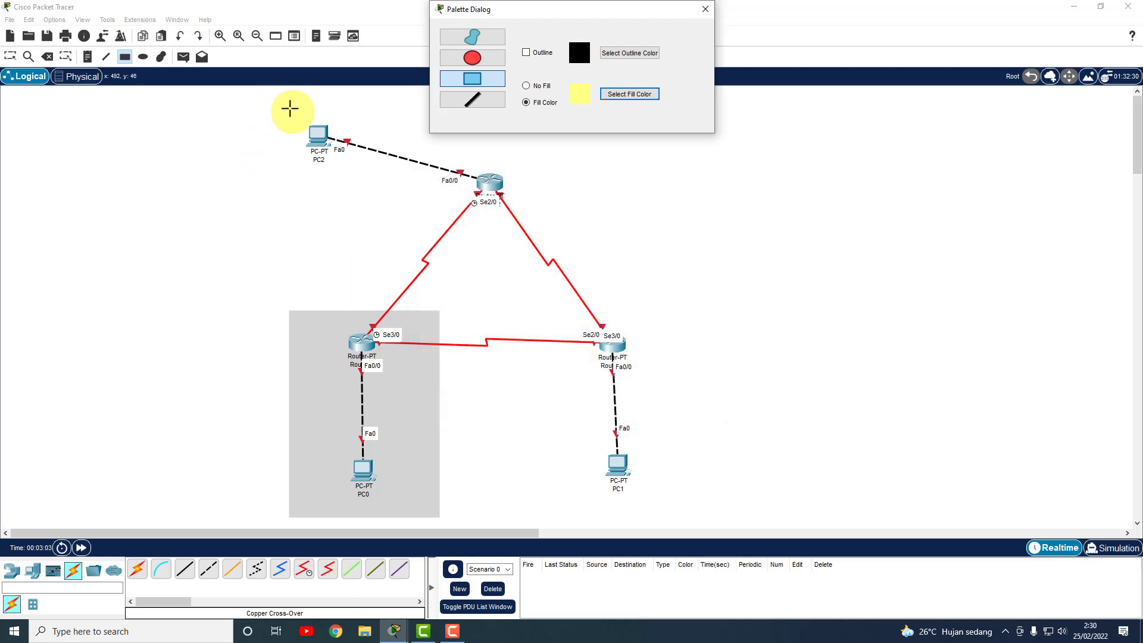
left_click_drag(278, 111, 661, 208)
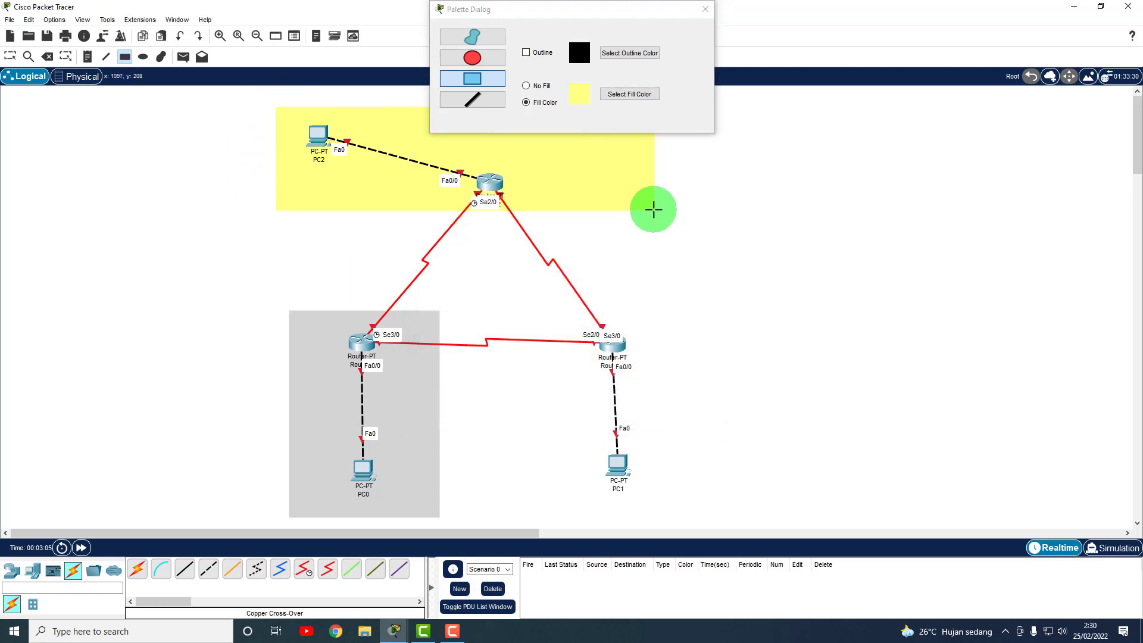
left_click(617, 94)
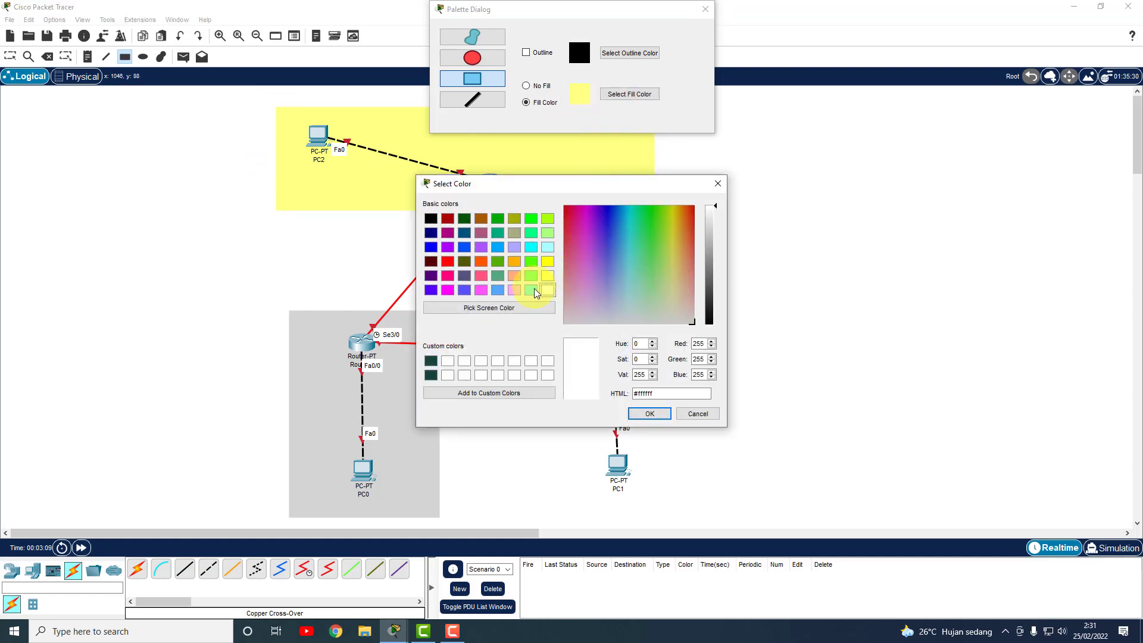
left_click(532, 292)
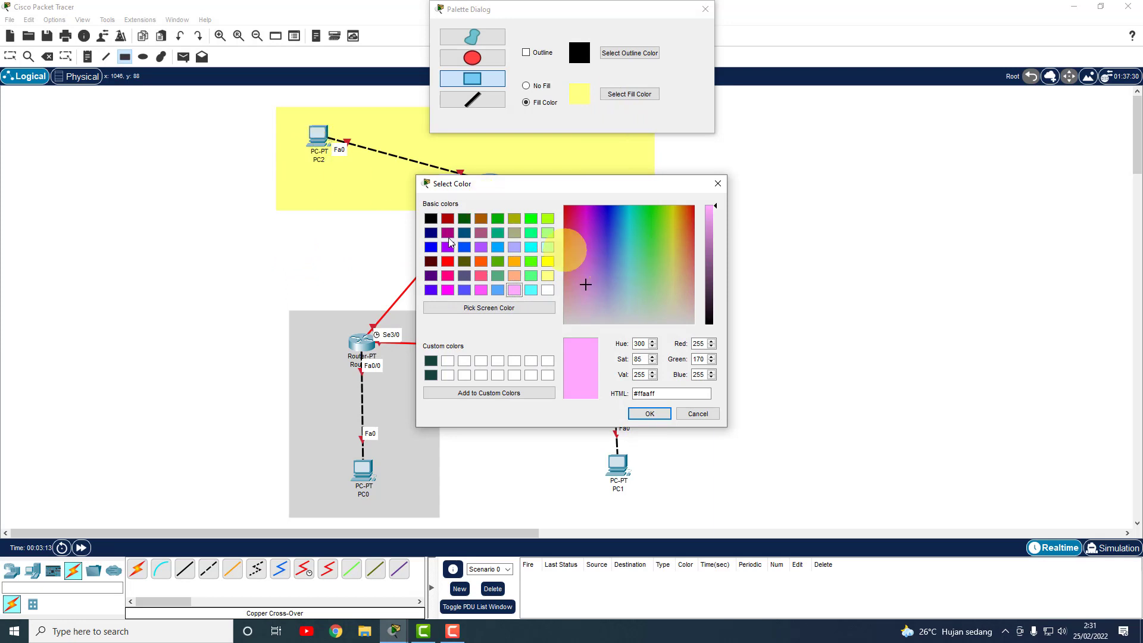
left_click(683, 413)
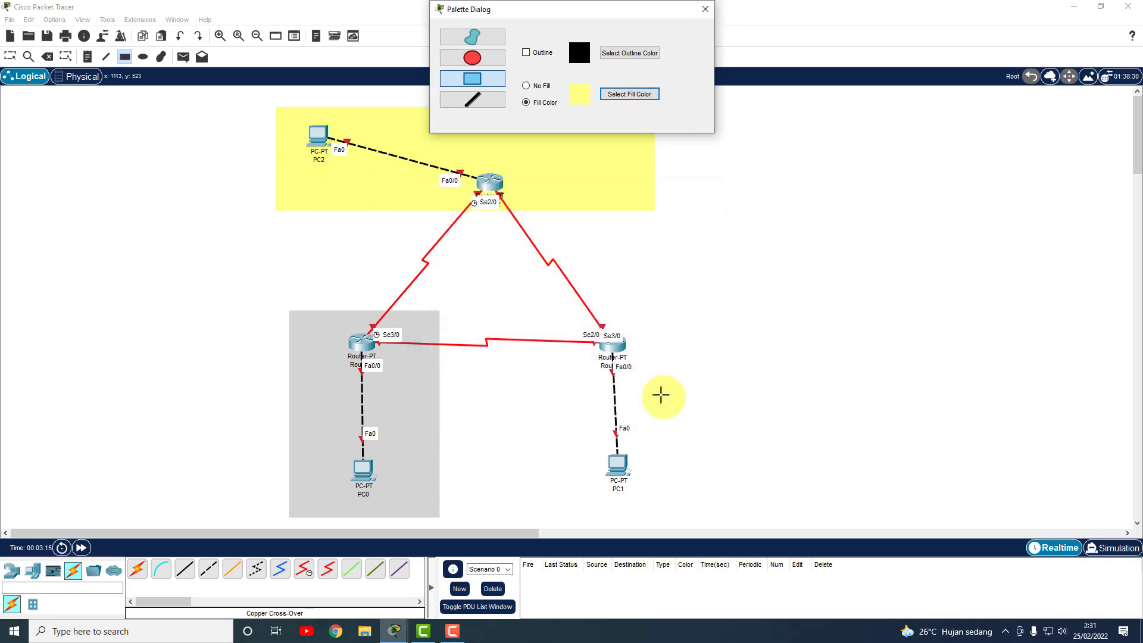
left_click(705, 9)
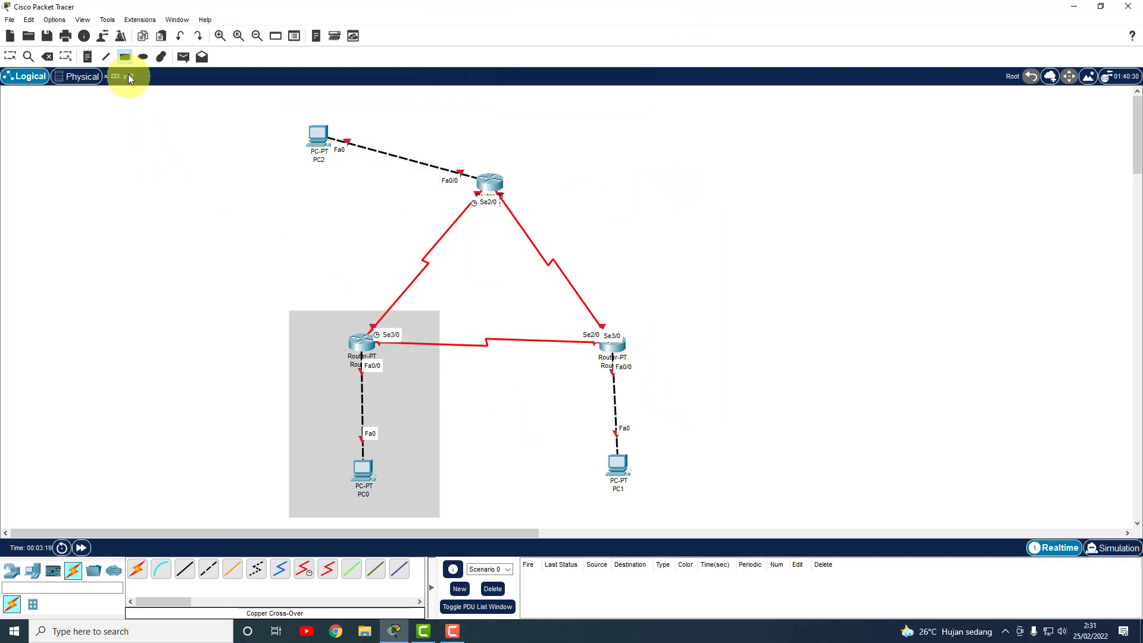
- Draw a cyan (#55ffff) filled rectangle without an outline around PC2 and Router2
left_click(130, 56)
left_click(632, 93)
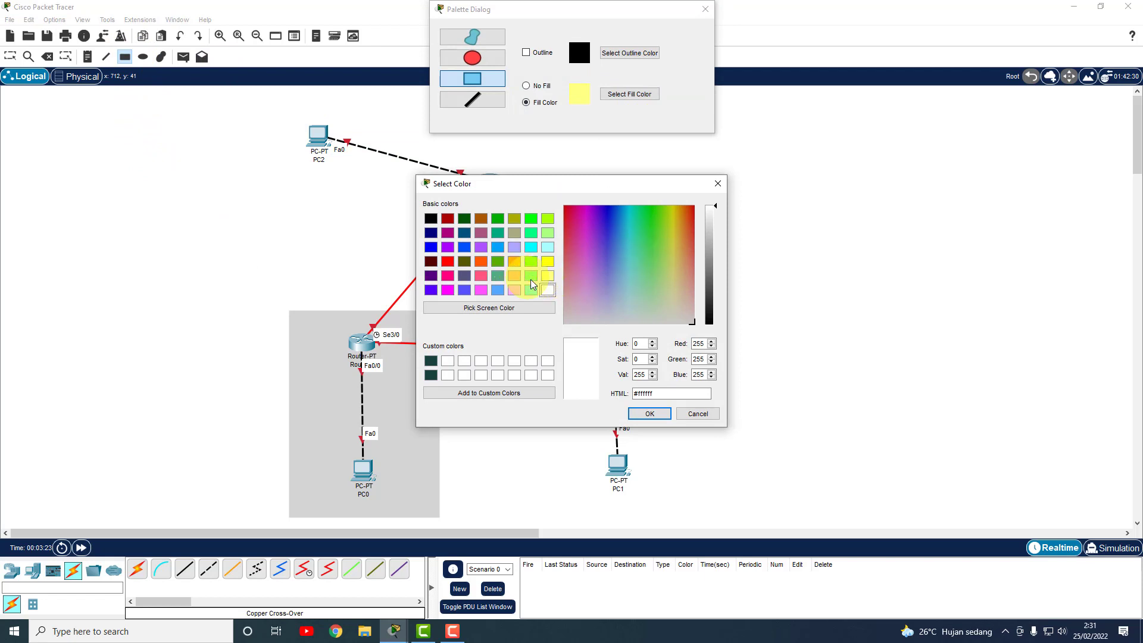
left_click(534, 290)
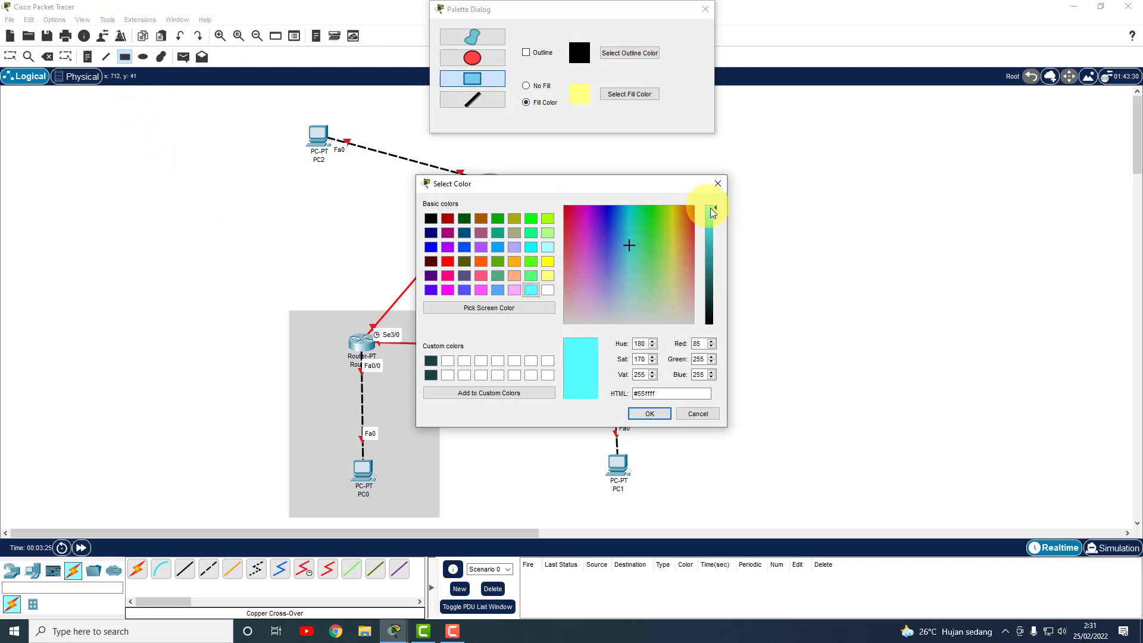
left_click(650, 414)
left_click_drag(283, 109, 635, 221)
- Draw a green (#00ff7f) filled rectangle without an outline around Router1 and PC1, and close the palette dialog
left_click(619, 95)
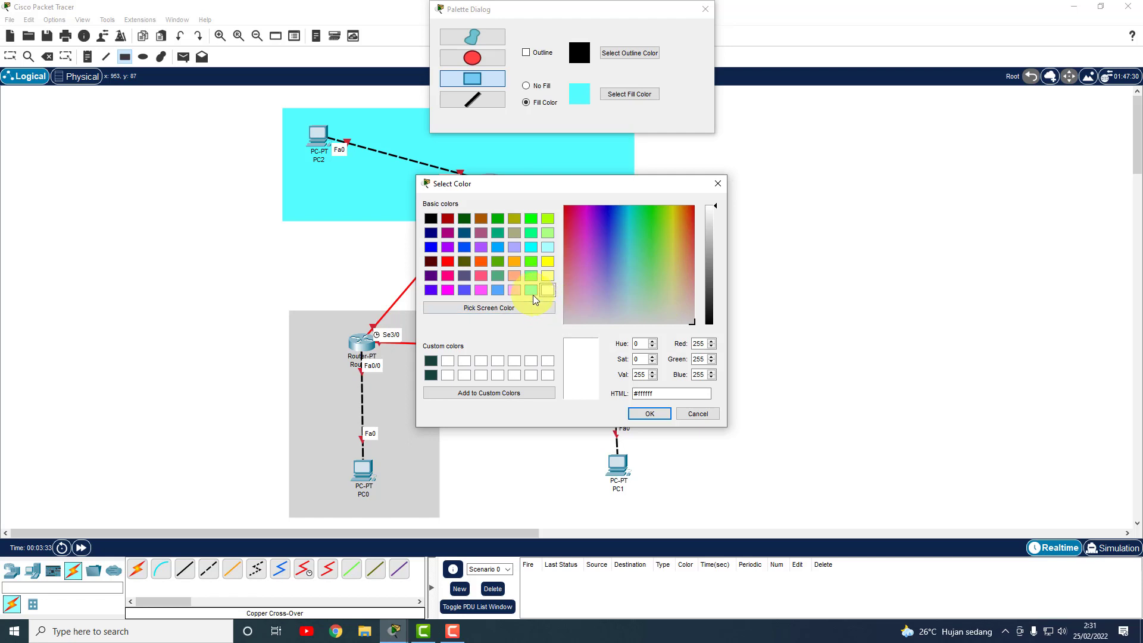
left_click(532, 232)
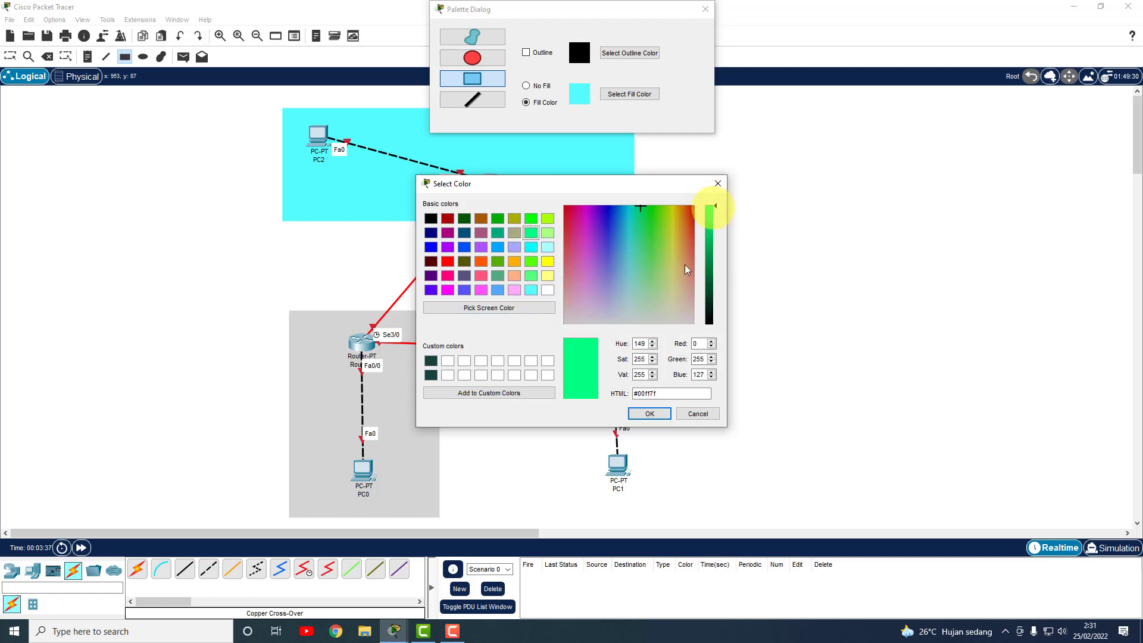
left_click(650, 413)
left_click_drag(544, 316, 684, 513)
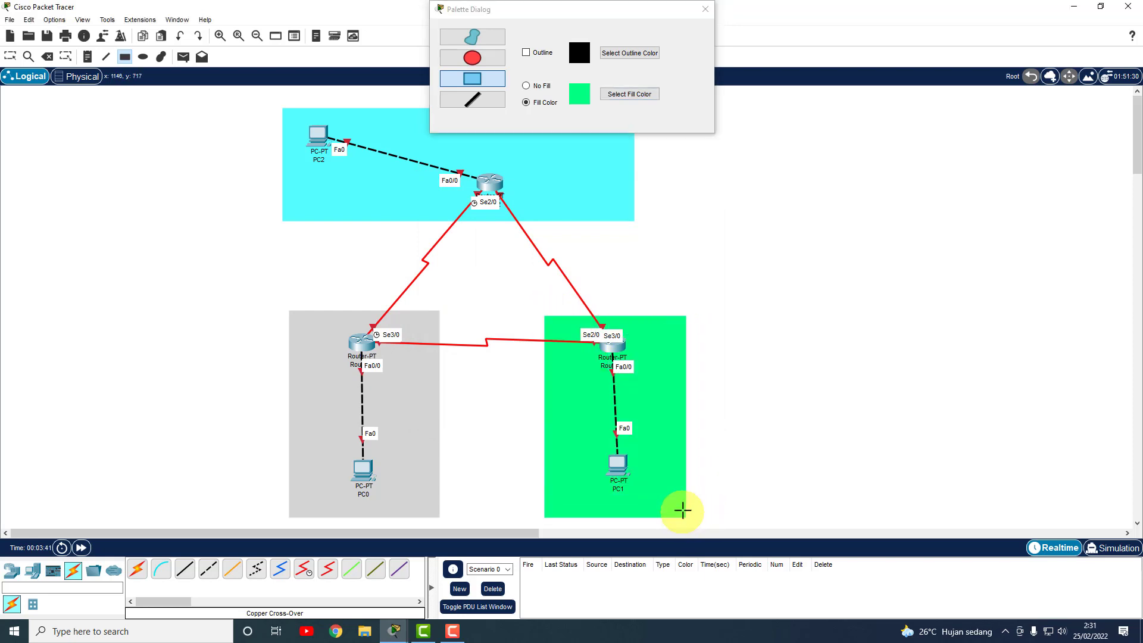
left_click(705, 9)
- Slightly enlarge the green rectangle and place it around Router1 and PC1
left_click(7, 57)
left_click_drag(544, 391, 448, 384)
left_click(66, 58)
left_click_drag(573, 511, 576, 517)
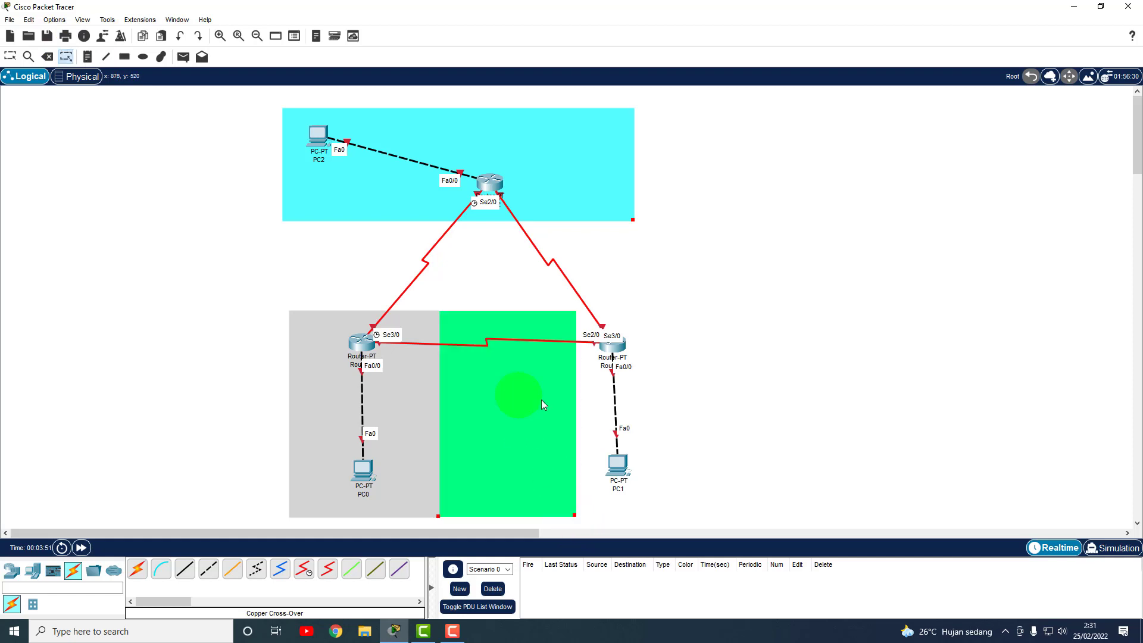
left_click_drag(573, 434, 638, 419)
- Widen the cyan rectangle and reposition it above the grey and green ones, around PC2 and Router2
mouse_move(566, 175)
left_mouse_down()
mouse_move(600, 221)
mouse_move(566, 256)
mouse_move(592, 212)
left_mouse_up()
left_click(65, 58)
left_click_drag(640, 294, 677, 294)
left_click(636, 204)
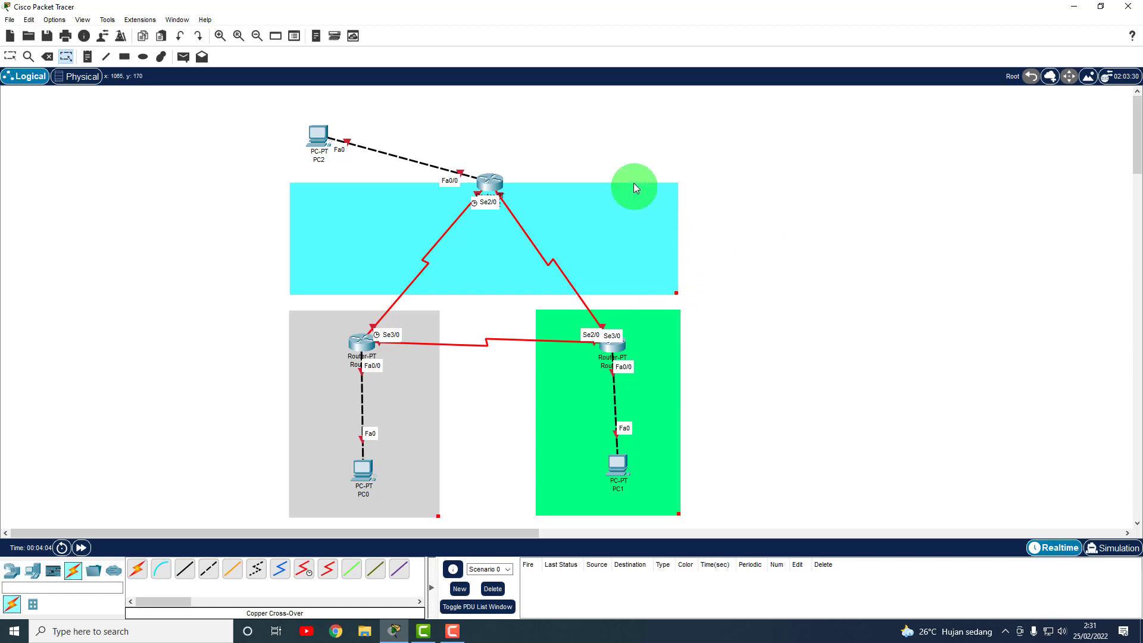
left_click(10, 57)
left_click_drag(609, 240, 603, 164)
- Move PC2 and Router2 within the cyan rectangle so that the cable between them runs level
left_click(318, 138)
left_click_drag(318, 138, 345, 184)
left_click_drag(484, 183, 492, 151)
left_click_drag(356, 185, 346, 148)
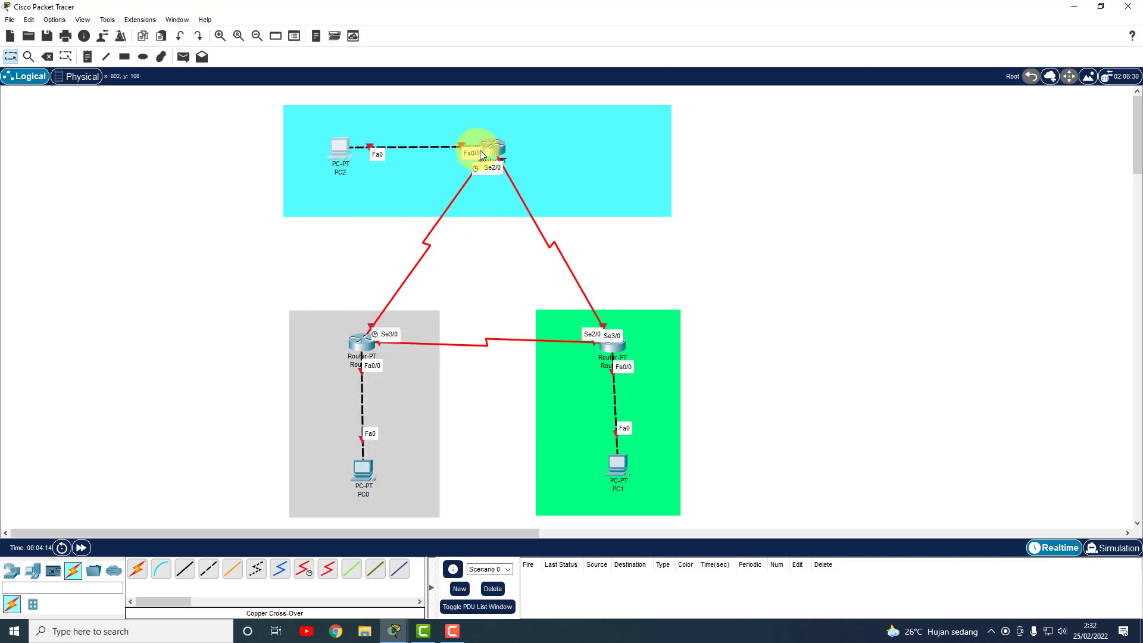
left_click(778, 211)
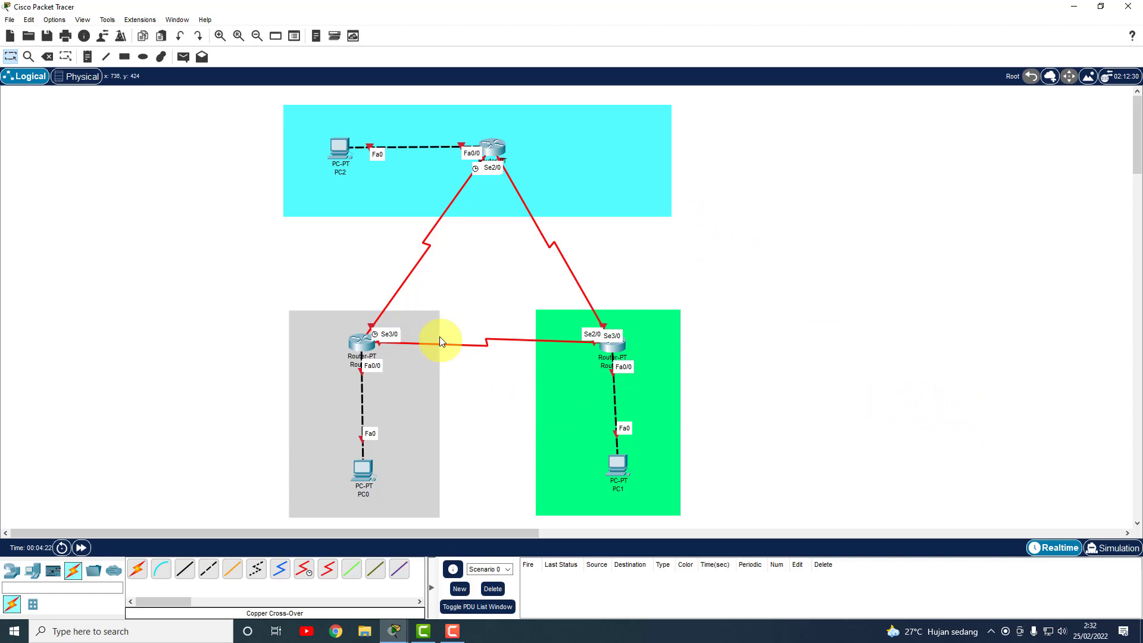
- Add the text note LAB_1 and place it in the upper-left corner of the grey rectangle
left_click(88, 57)
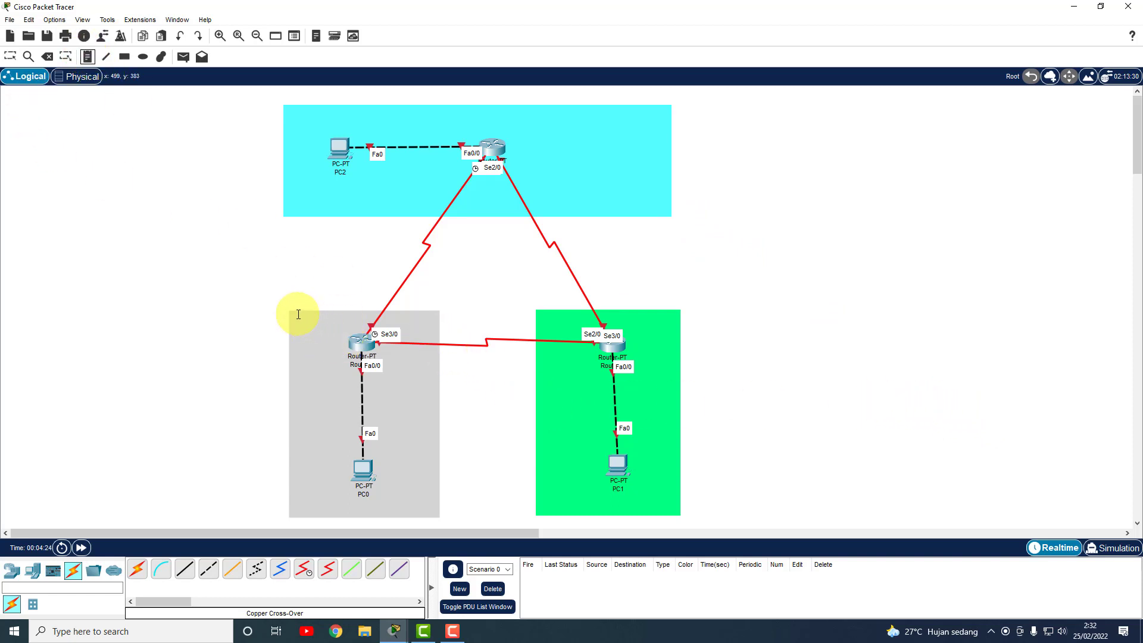
left_click(299, 315)
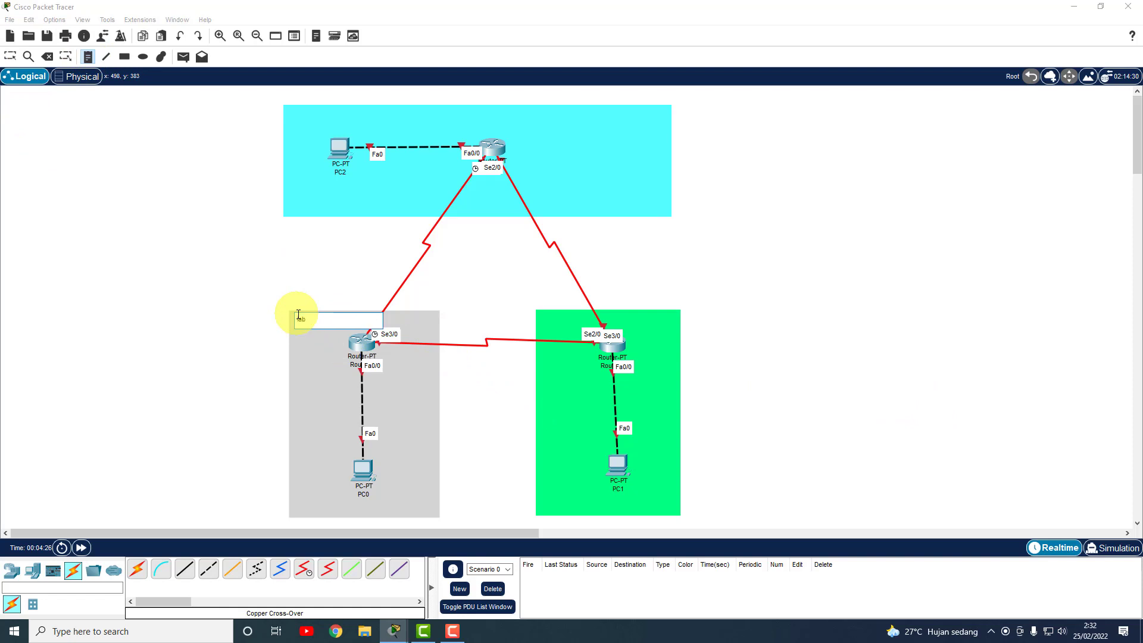
type("AB_1")
left_click(308, 320)
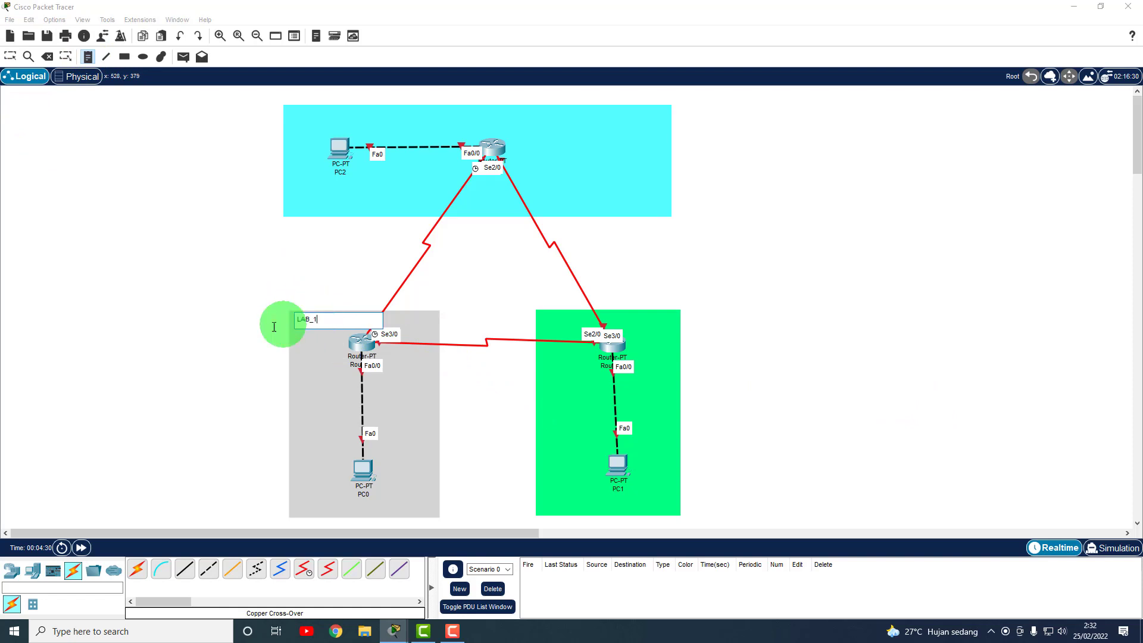
left_click_drag(335, 326, 296, 319)
left_click(10, 56)
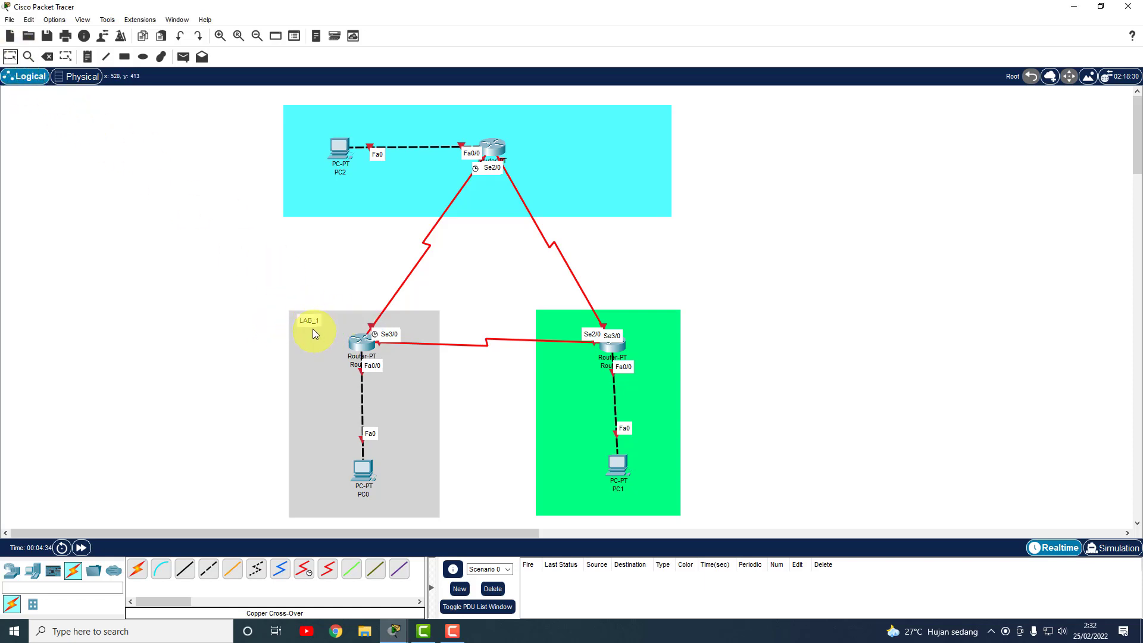
left_click(300, 317)
left_click(721, 254)
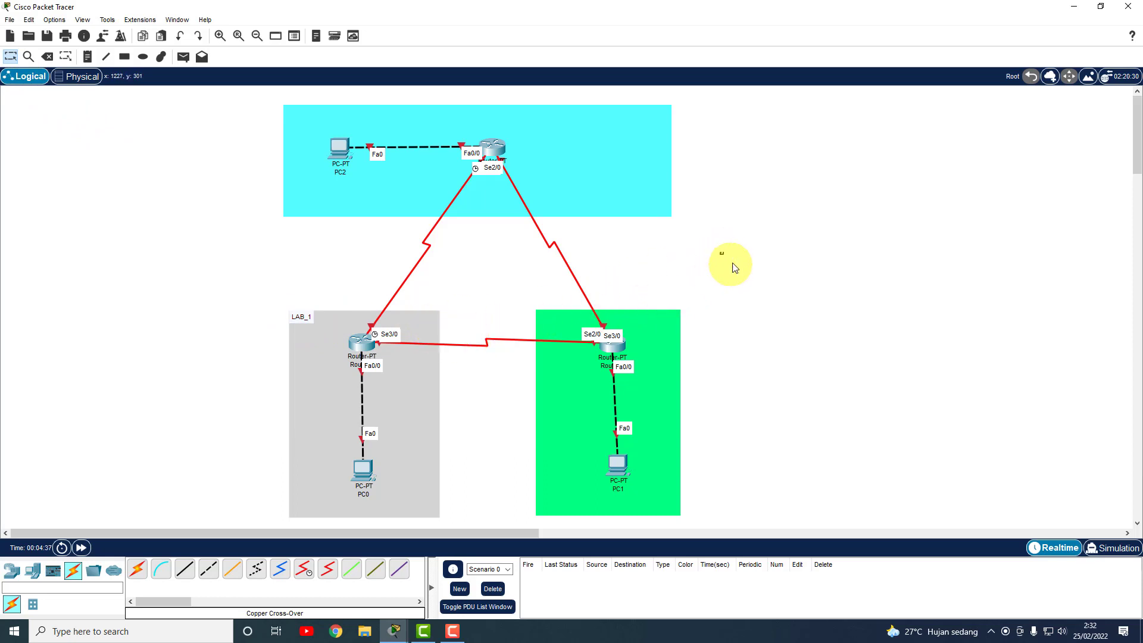
scroll(499, 318, "down", 3)
scroll(499, 317, "up", 3)
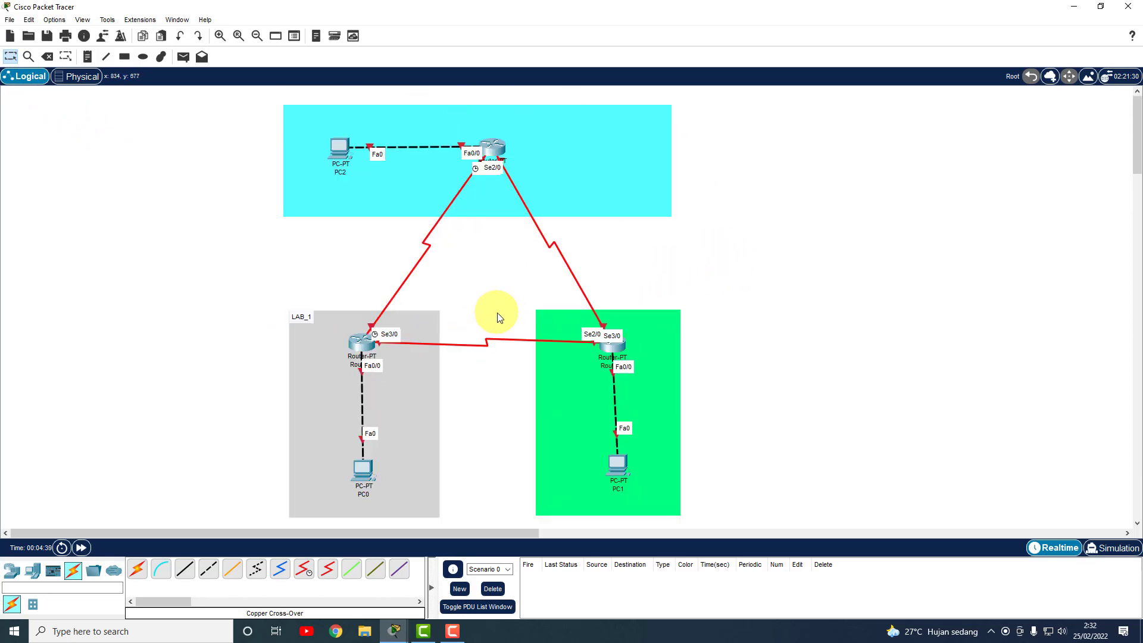
left_click(432, 316)
double_click(307, 317)
left_click(316, 260)
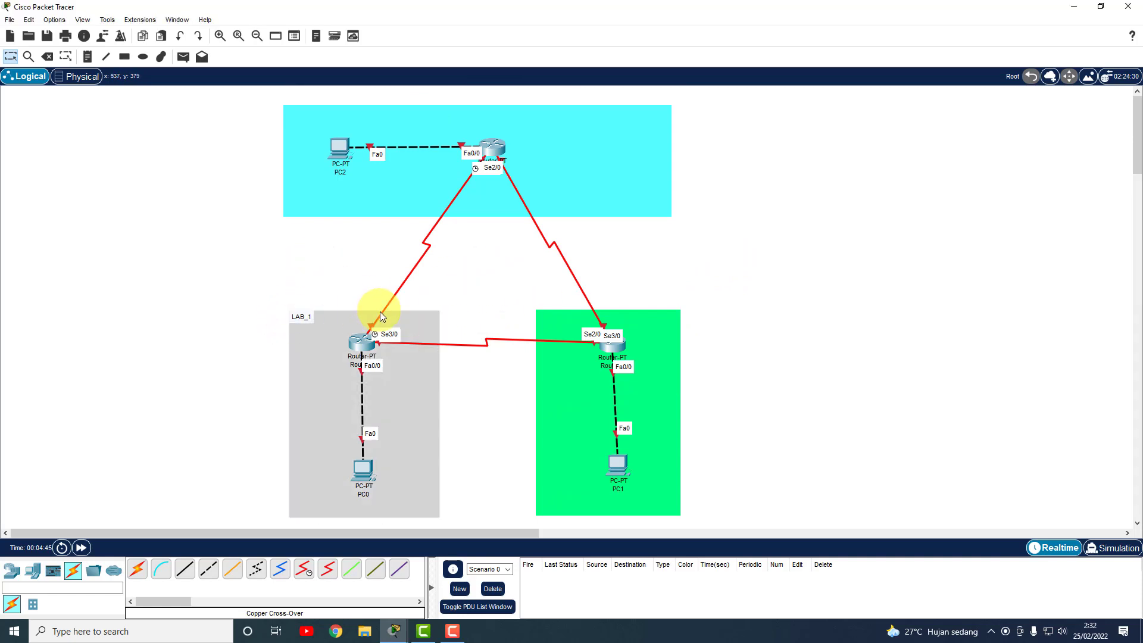
scroll(283, 284, "down", 3)
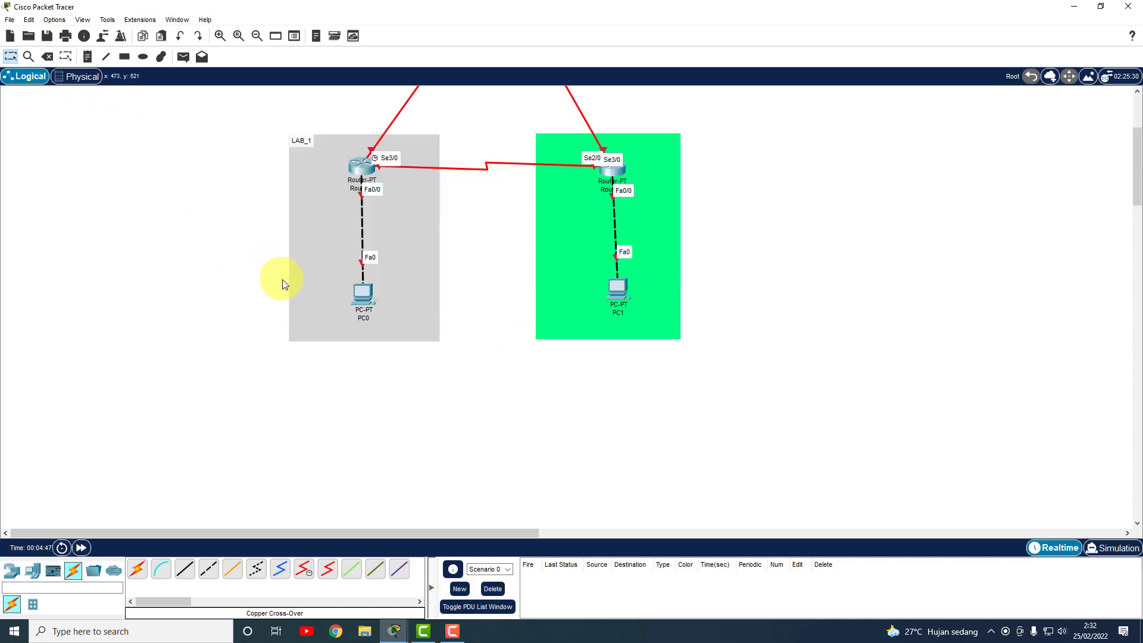
scroll(283, 284, "up", 3)
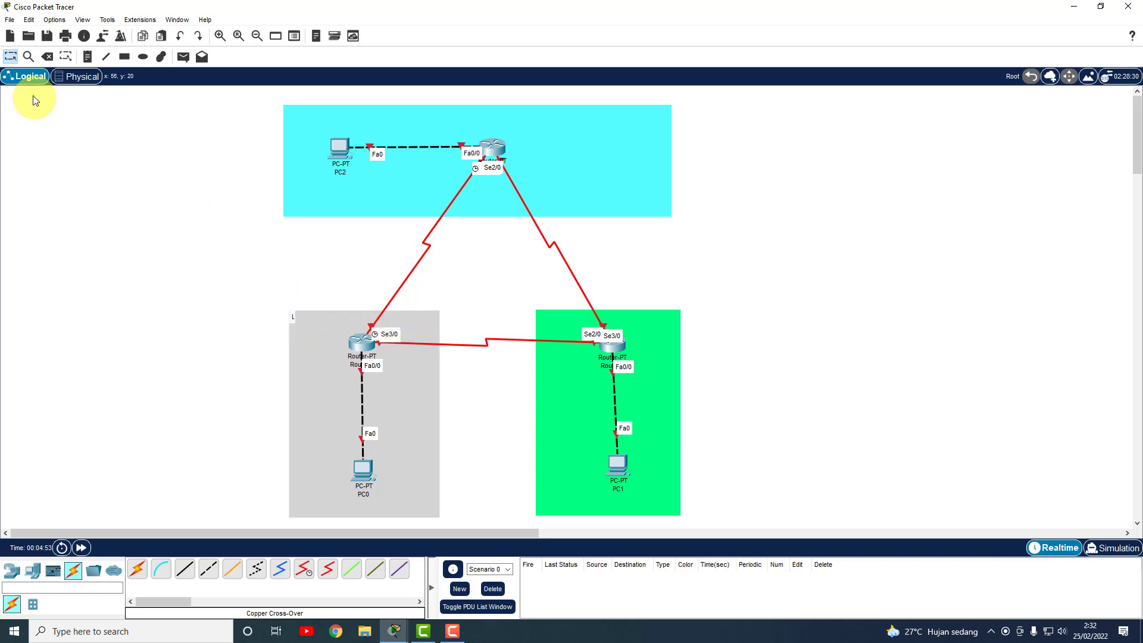
left_click_drag(121, 201, 417, 384)
left_click(256, 268)
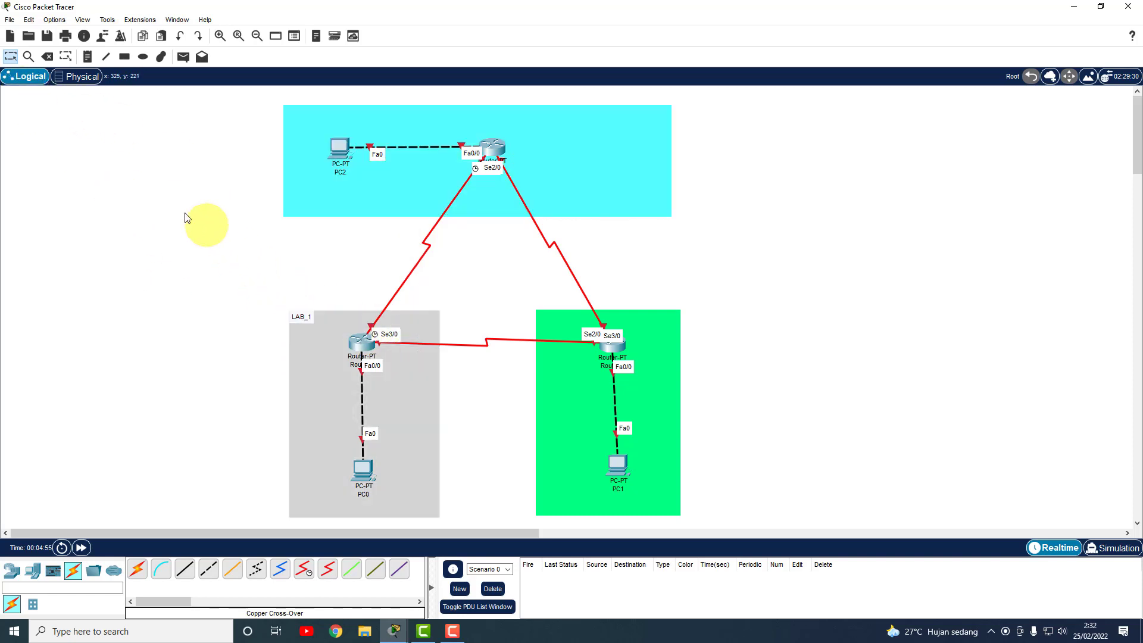
left_click_drag(312, 320, 303, 319)
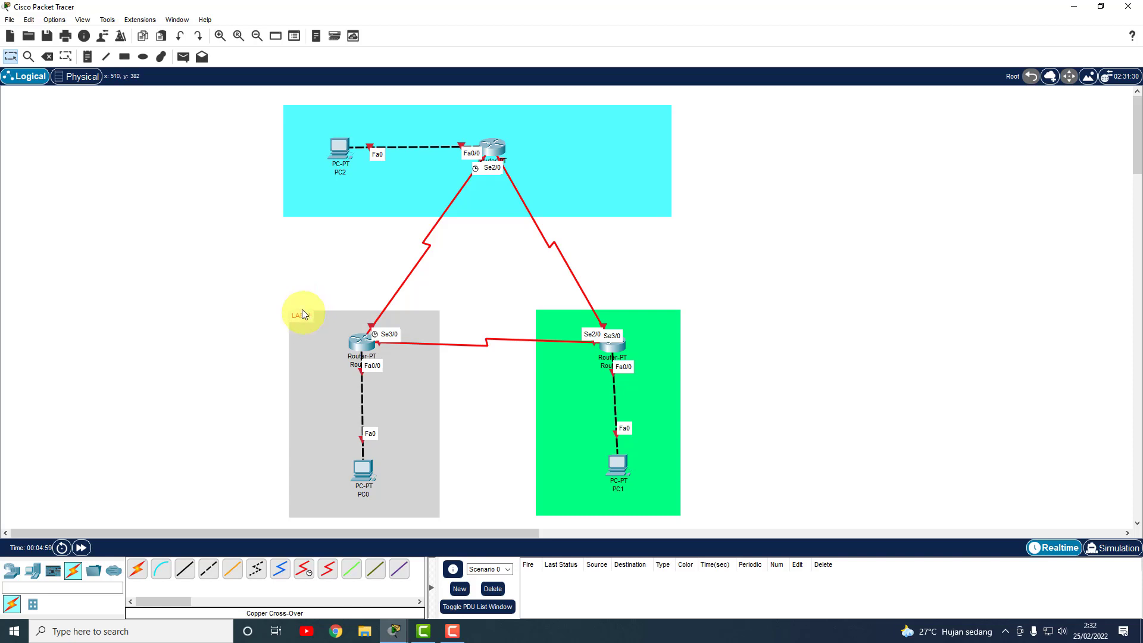
- Add the text note LAB_3 in the upper-left corner of the cyan rectangle
left_click(89, 58)
left_click(290, 116)
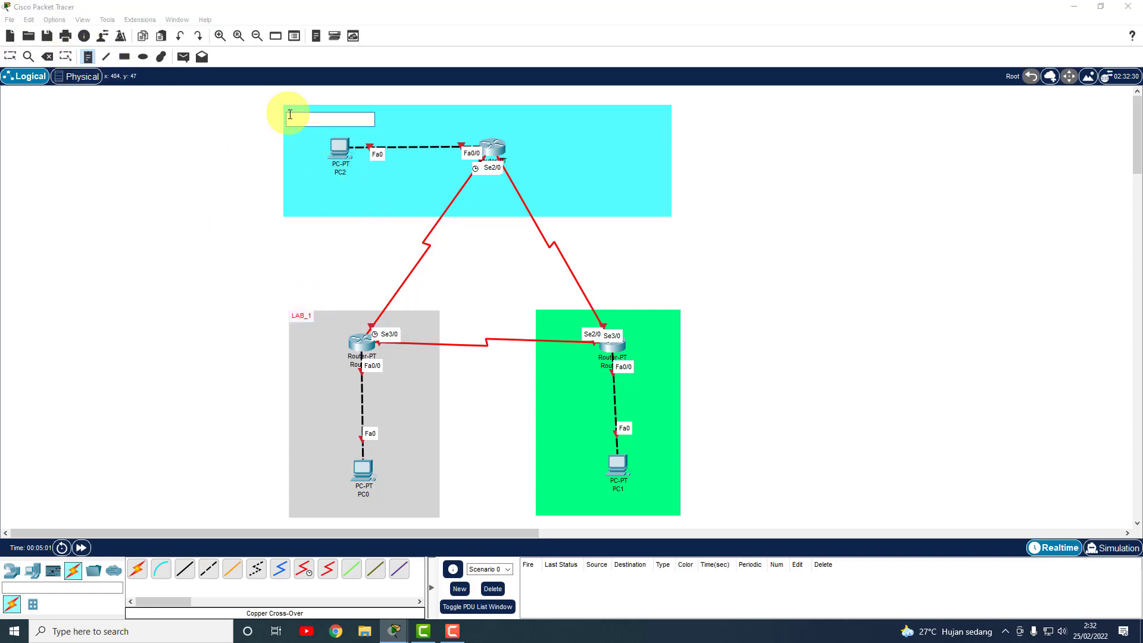
type("LAB_2")
key("BackSpace")
type("3")
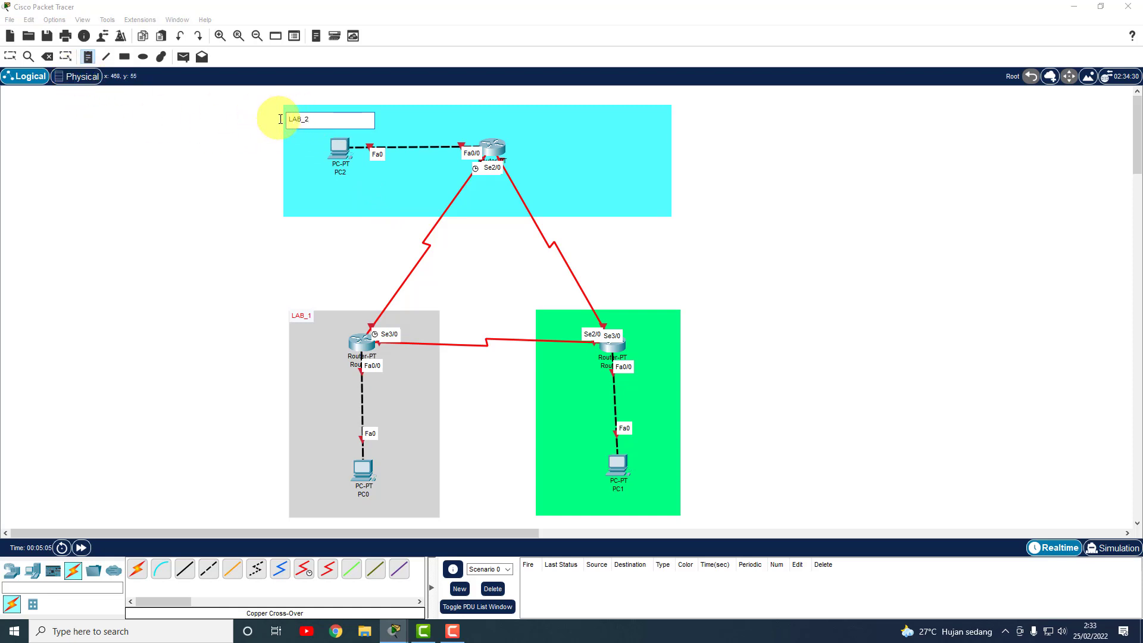
left_click(10, 56)
left_click(309, 122)
- Add the text note LAB_2 and place it in the upper-left corner of the green rectangle
left_click(87, 57)
left_click(624, 322)
type("LAB_2")
left_click(11, 57)
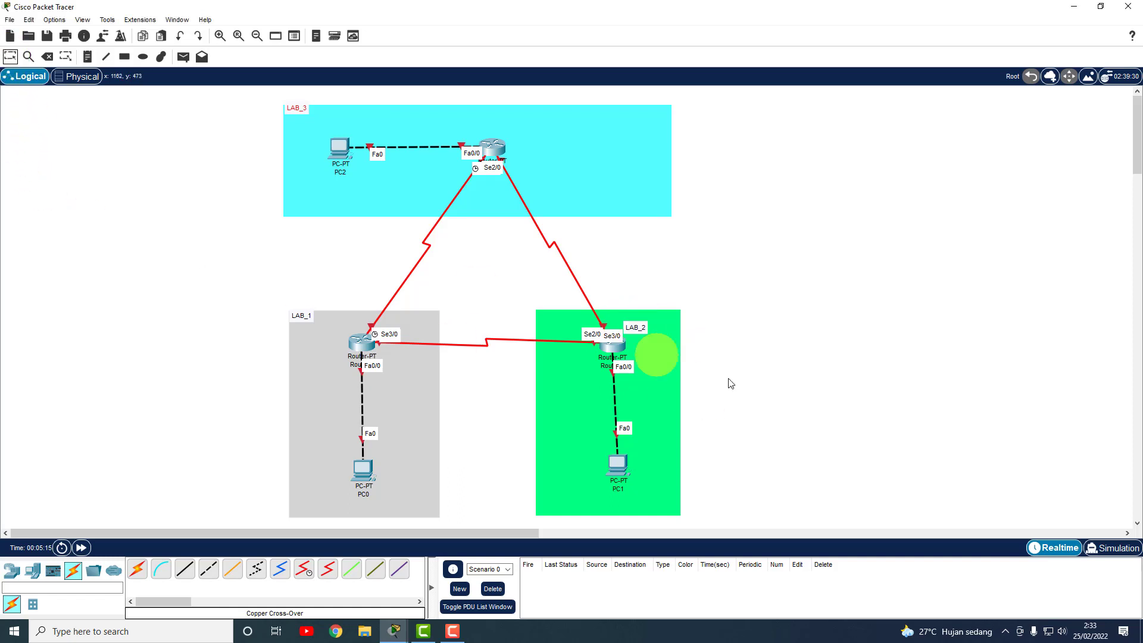
left_click_drag(635, 327, 555, 316)
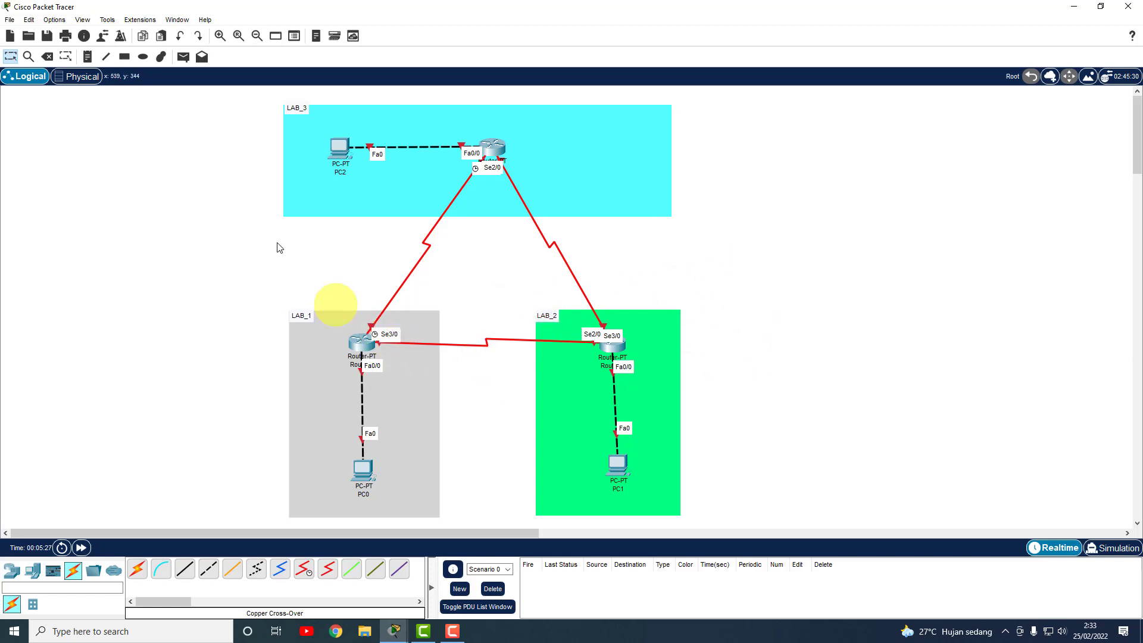
- Add the text note 192.168.10.10 and place it beside PC0's Fa0 port in the LAB_1 area
left_click(88, 56)
left_click(384, 438)
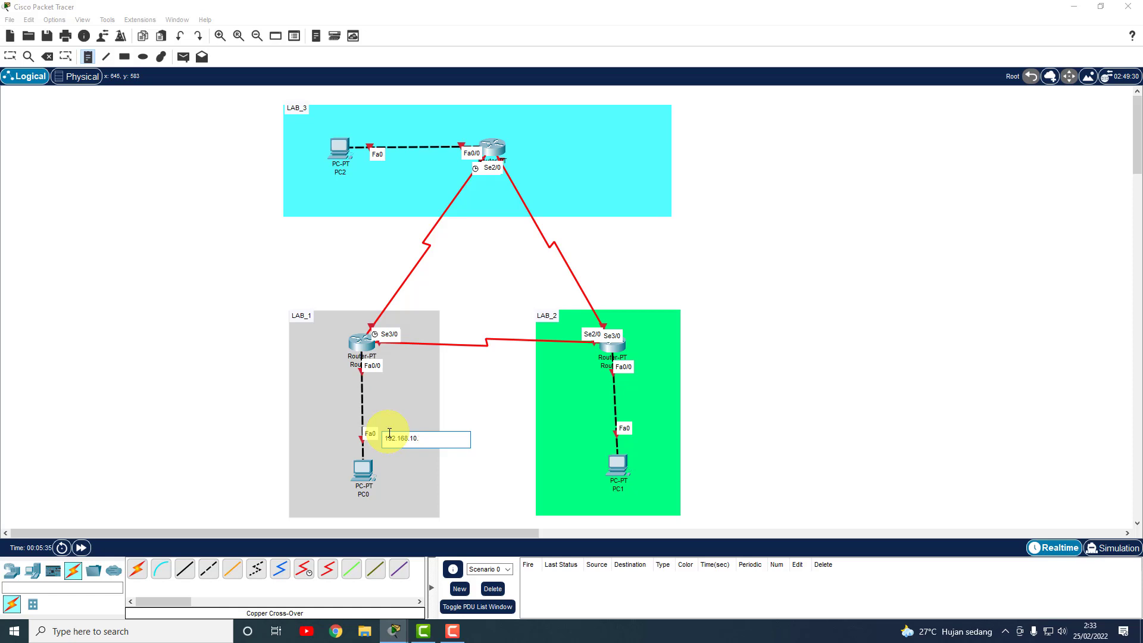
left_click(70, 259)
left_click(9, 57)
left_click_drag(417, 444, 416, 437)
double_click(416, 437)
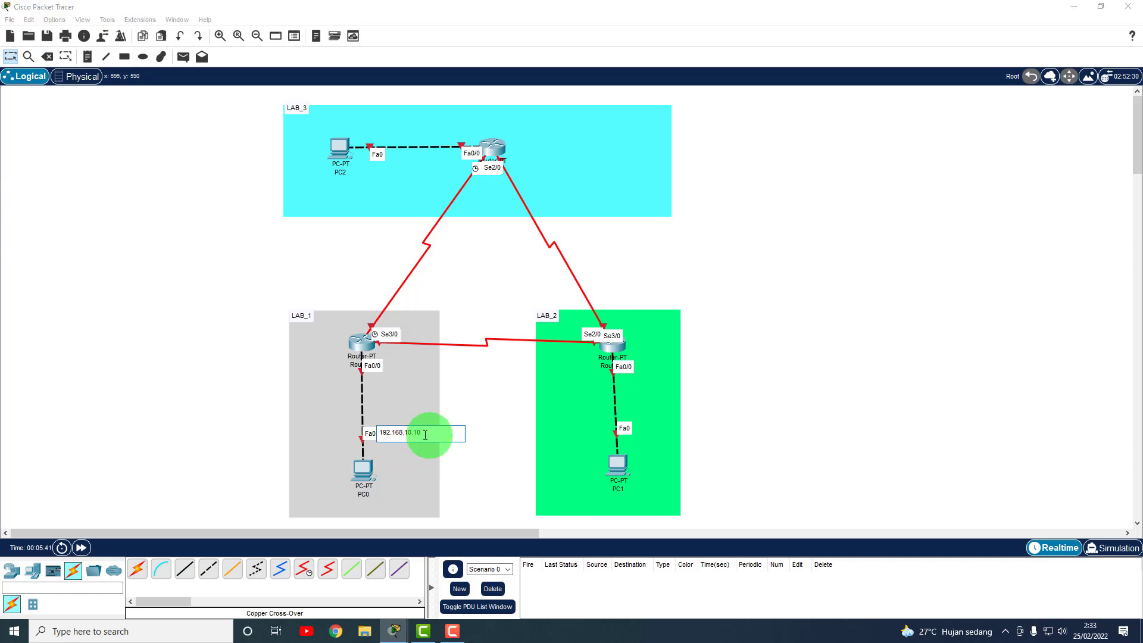
left_click(404, 384)
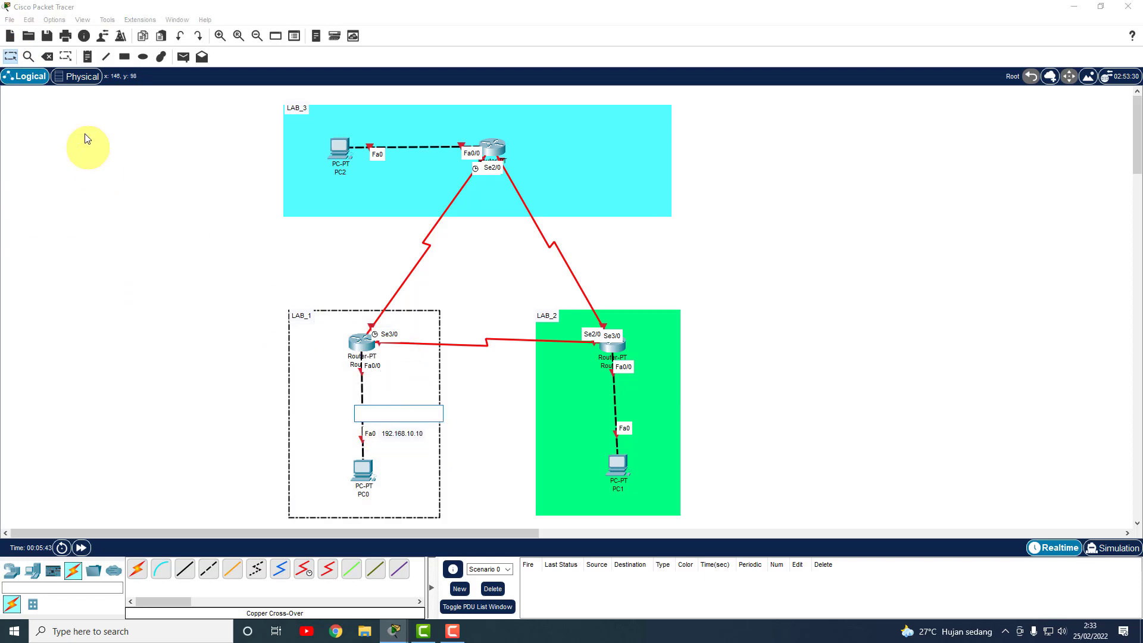
left_click(11, 57)
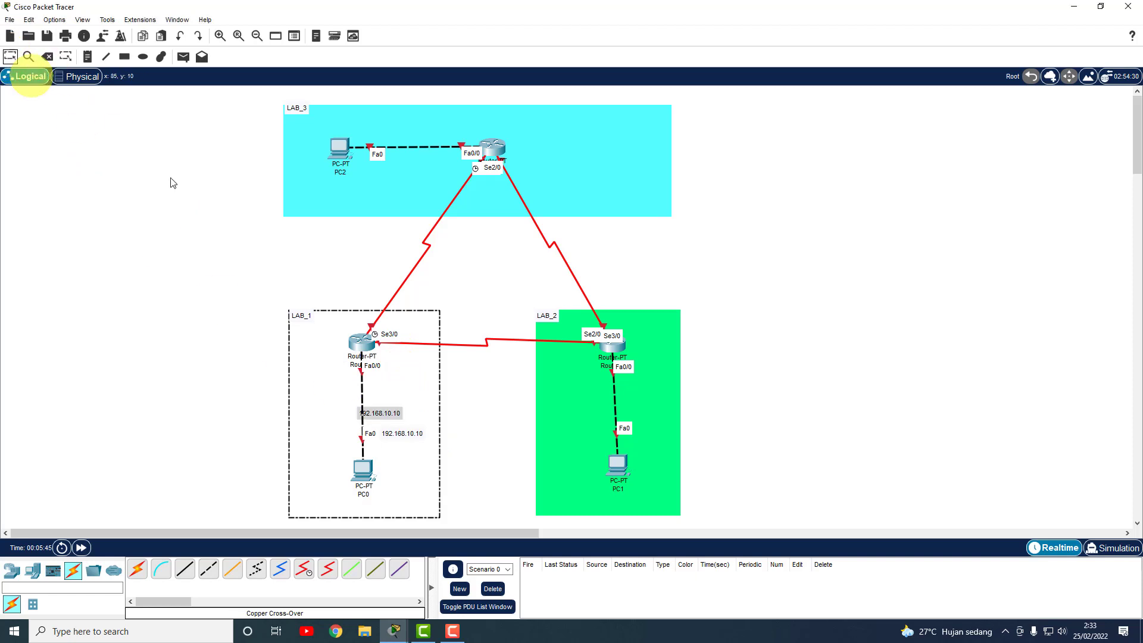
left_click_drag(386, 412, 483, 330)
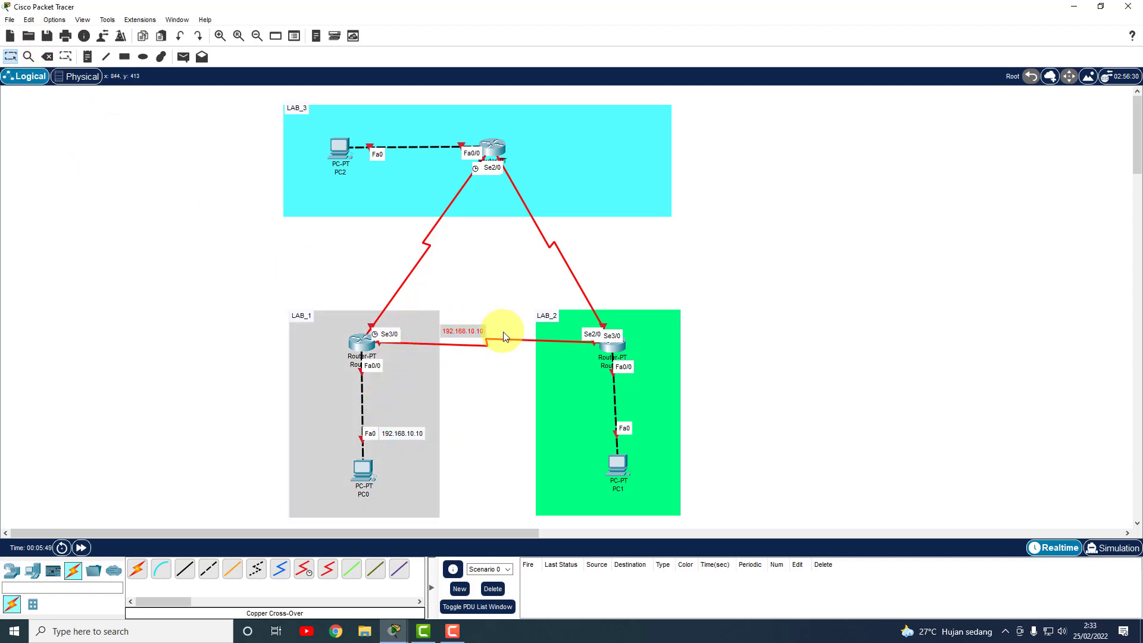
key("Delete")
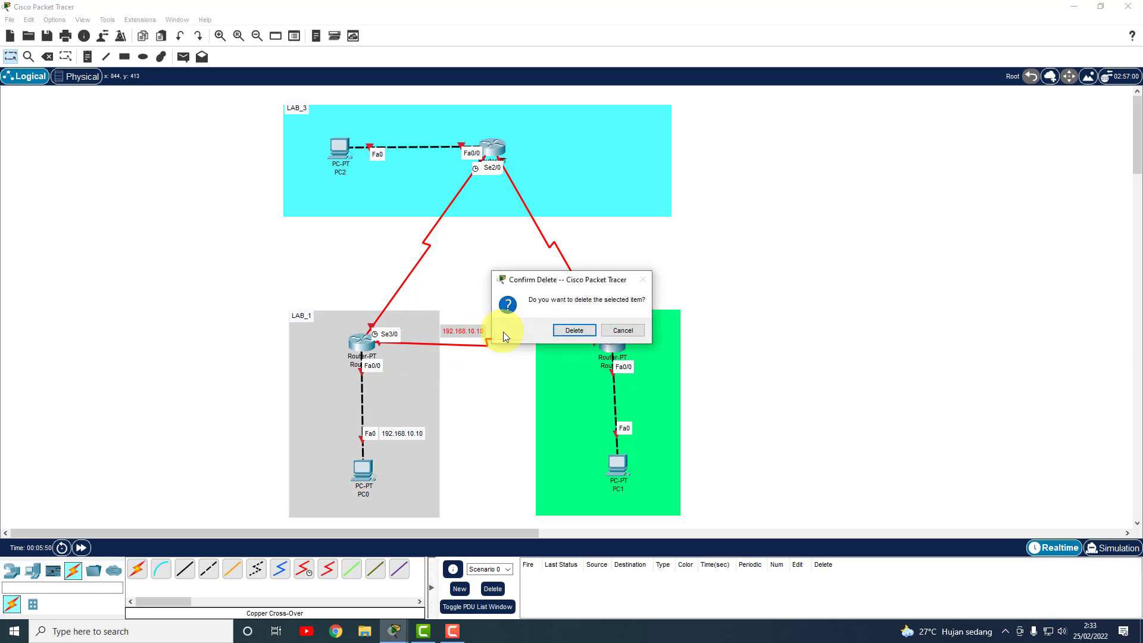
left_click(571, 335)
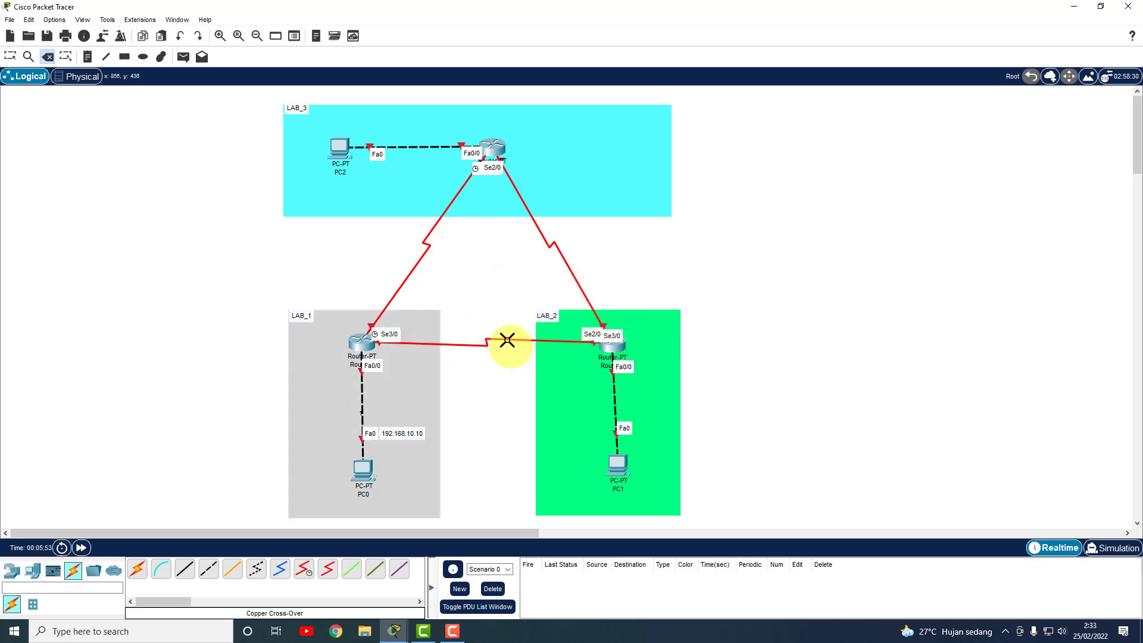
- Add the text note 192.168.10.1 and place it beside the Fa0/0 port of the LAB_1 router
left_click(86, 56)
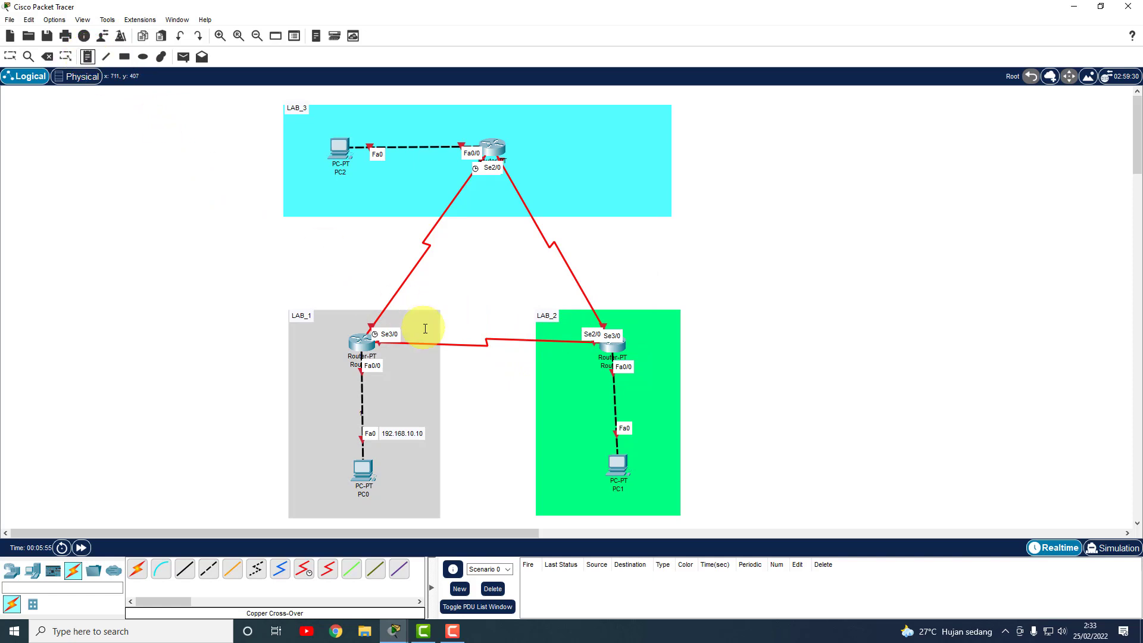
left_click(411, 333)
type("192.168.10.")
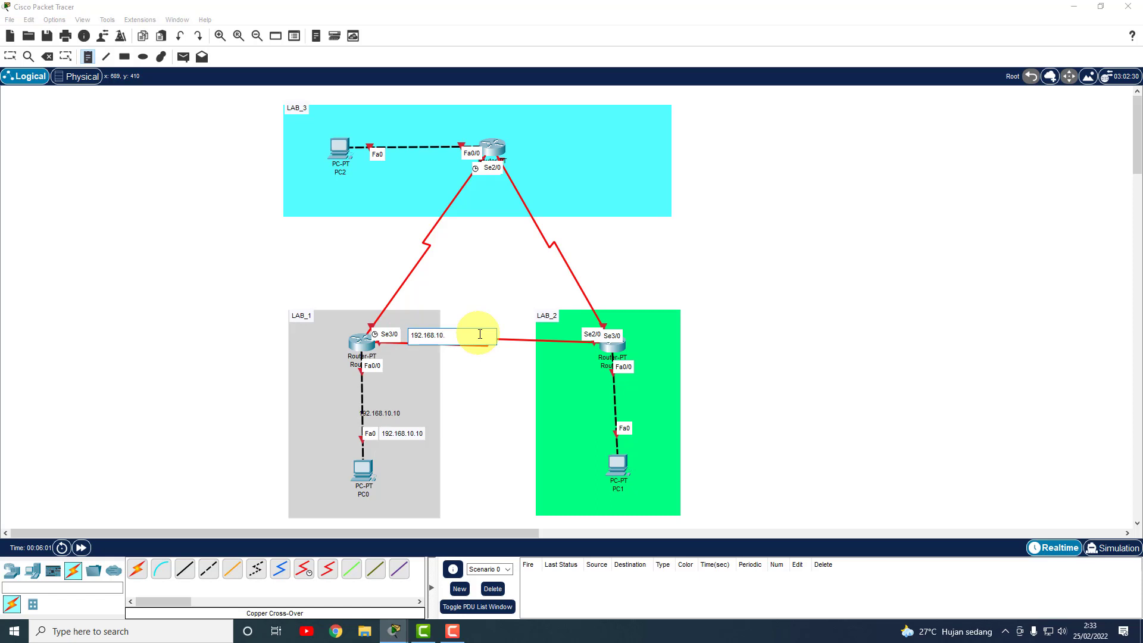
type("1")
left_click(10, 56)
left_click(429, 350)
left_click_drag(429, 351, 428, 362)
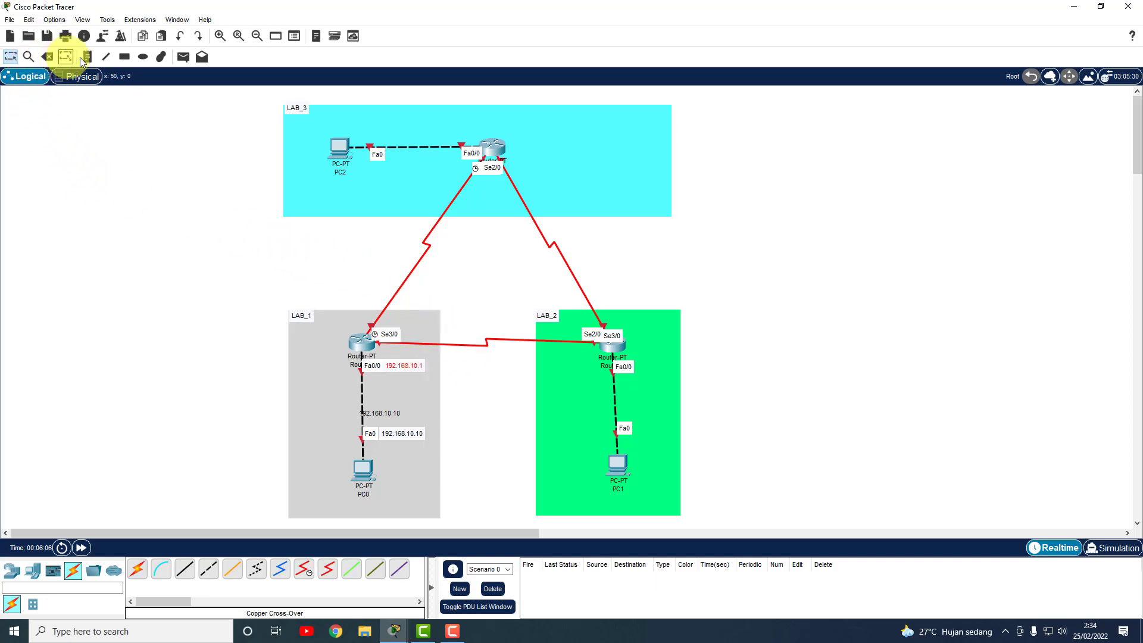
- Add the text note 10.10.10.1 beside the Se3/0 port of the LAB_1 router
left_click(89, 57)
left_click(410, 337)
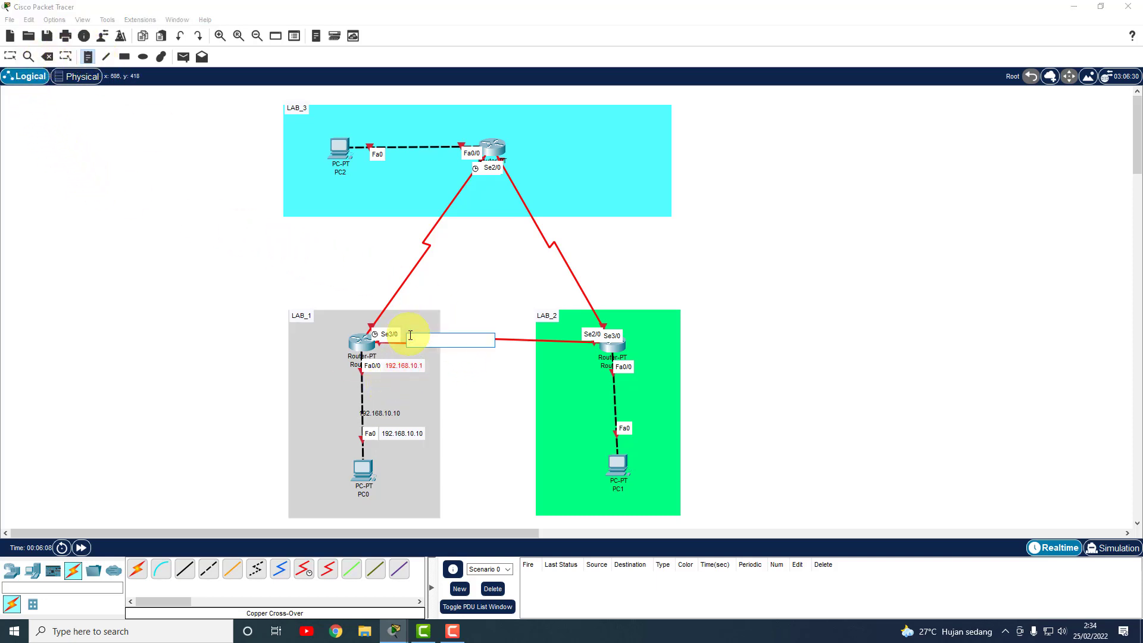
type("10.10.10.1")
left_click(10, 58)
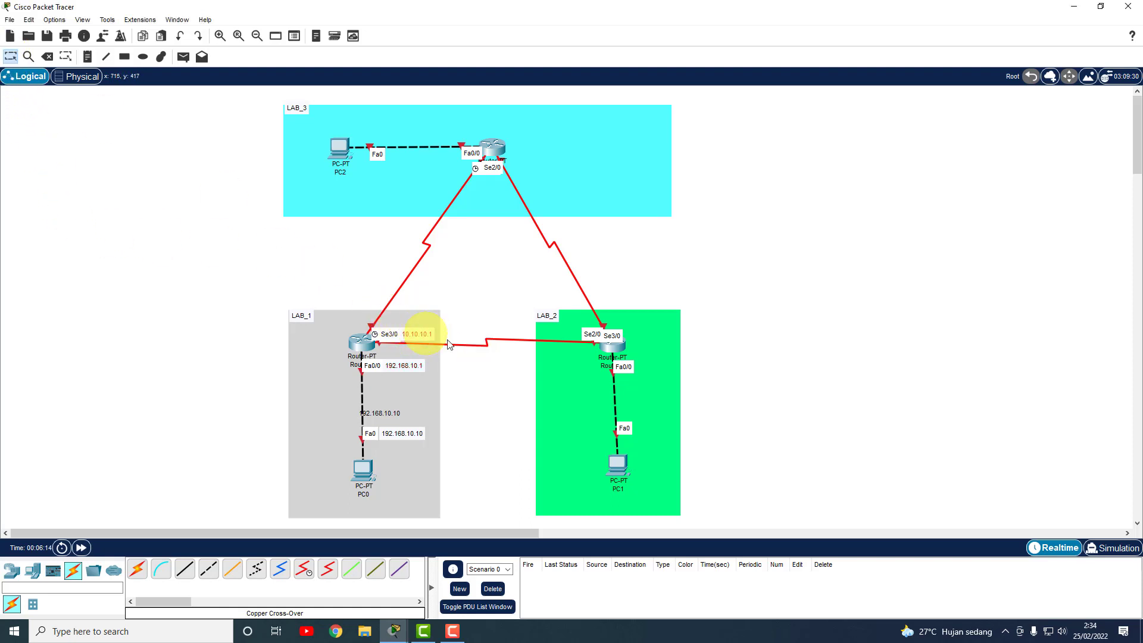
- Add the text note 192.168.20.20 and place it beside PC1's Fa0 port in the LAB_2 area
left_click(90, 57)
left_click(639, 432)
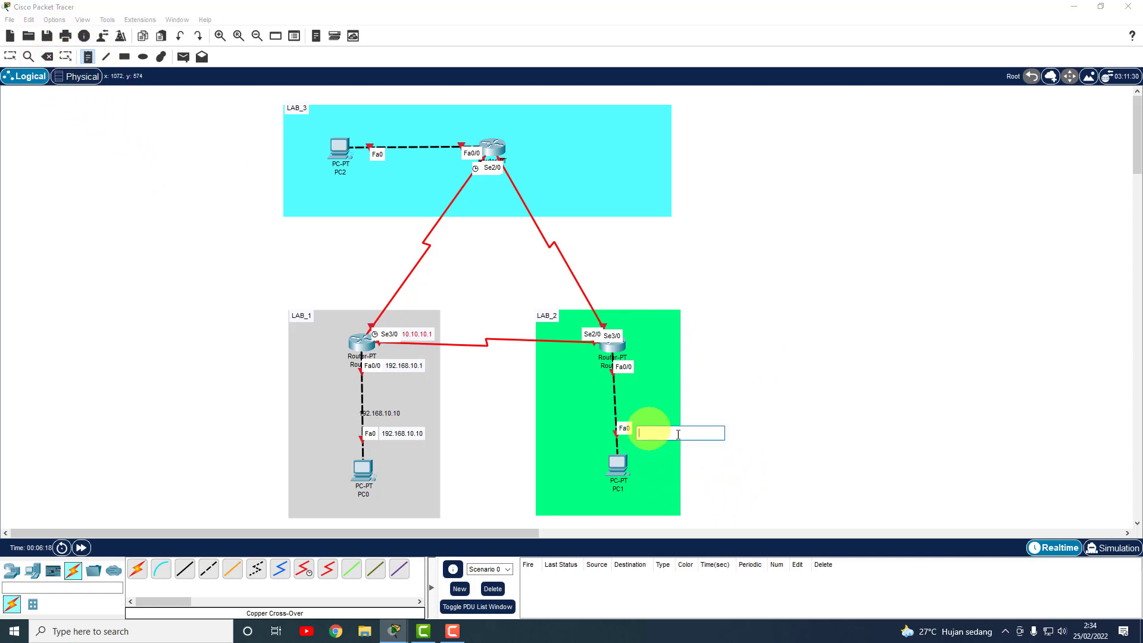
type("192.168.20.20")
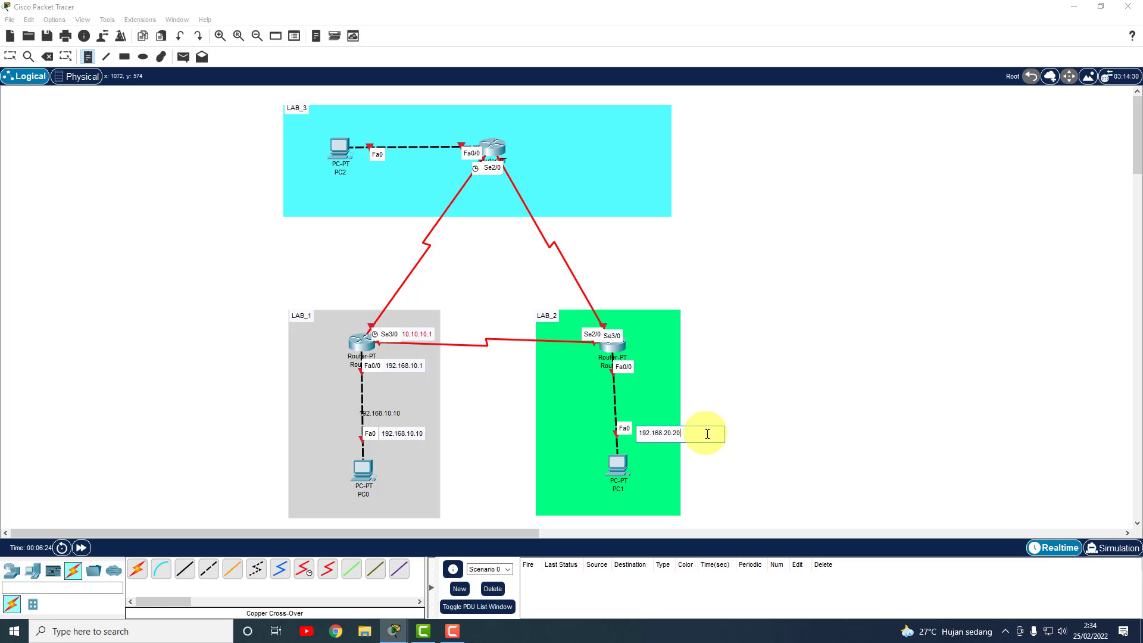
left_click(9, 56)
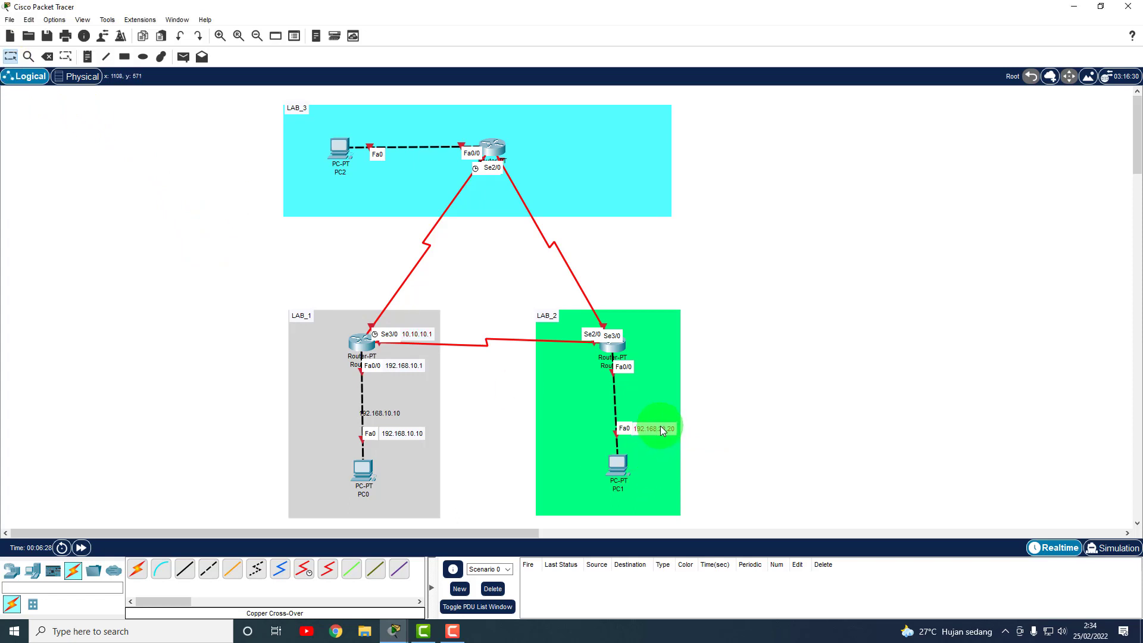
left_click_drag(661, 425, 661, 425)
- Add the text note 192.168.20.2 and place it beside the Fa0/0 port of the LAB_2 router
left_click(77, 76)
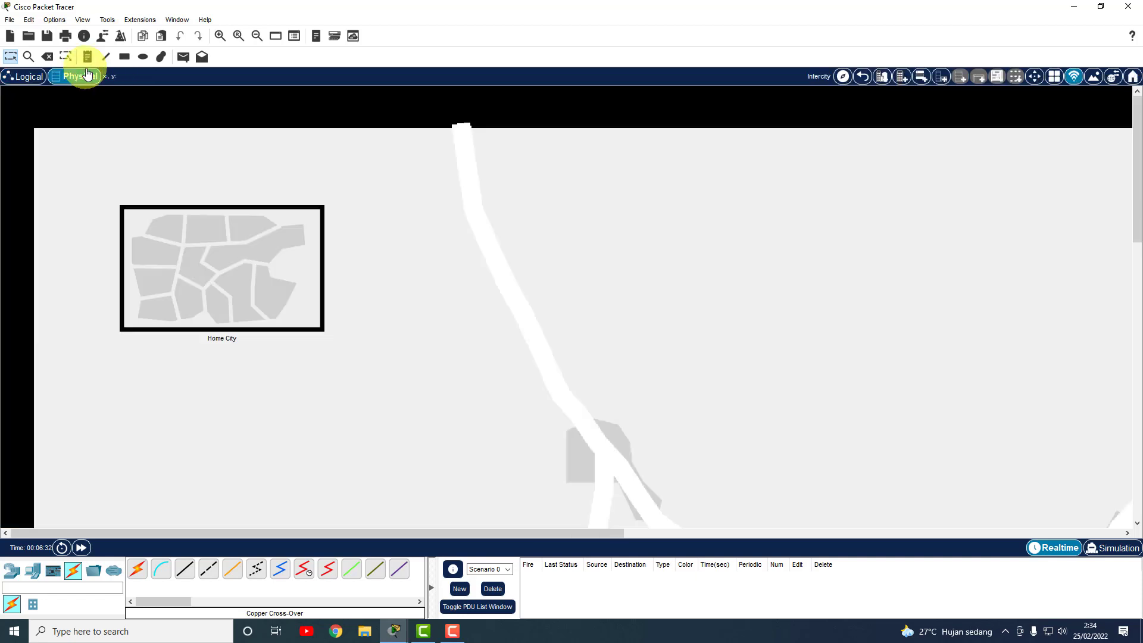
left_click(22, 75)
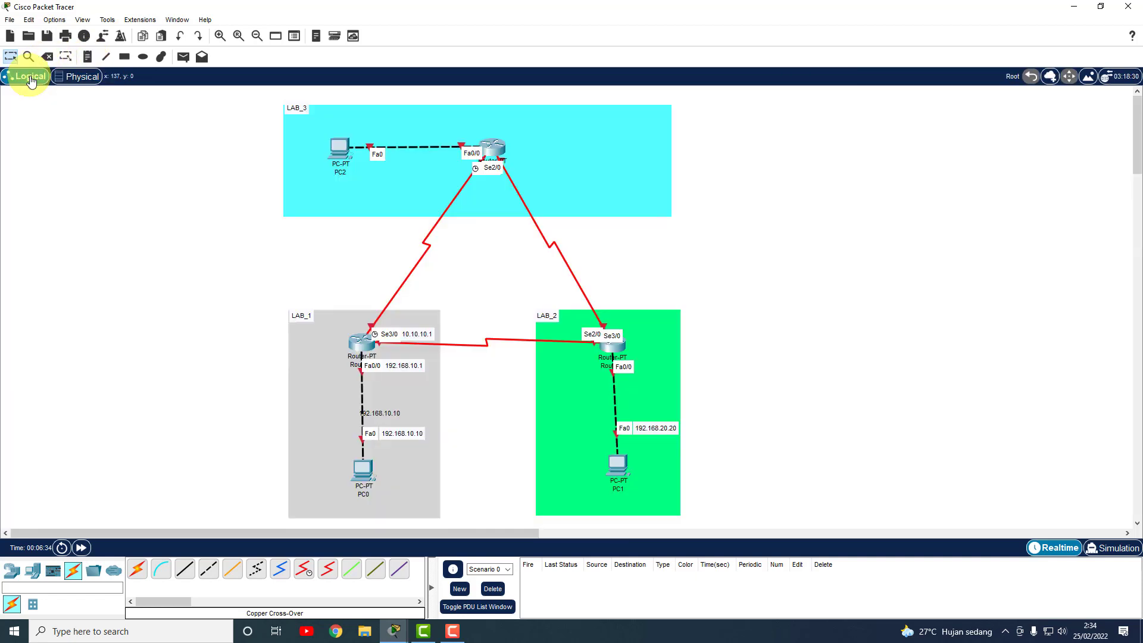
left_click(87, 56)
left_click(634, 369)
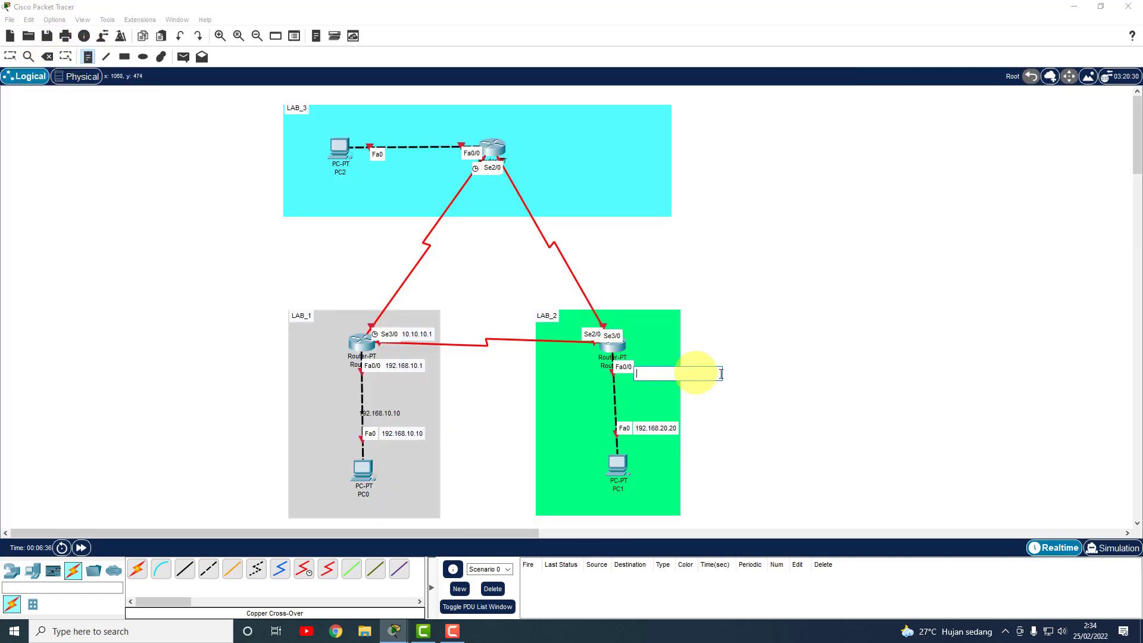
type("192.168.20.2")
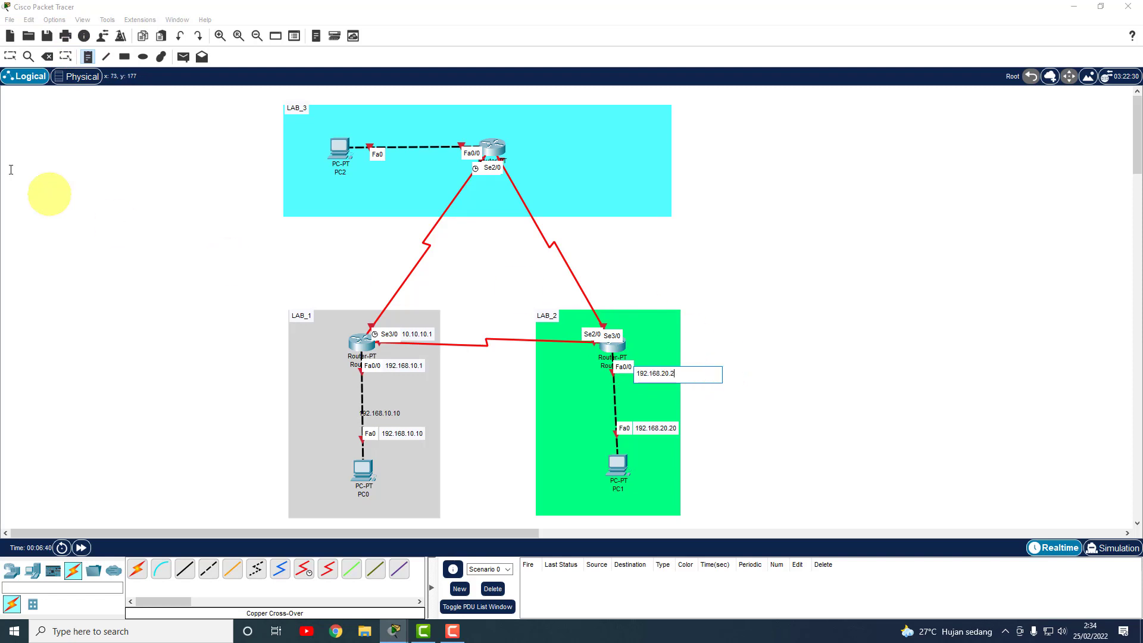
left_click(10, 56)
left_click_drag(650, 369, 651, 365)
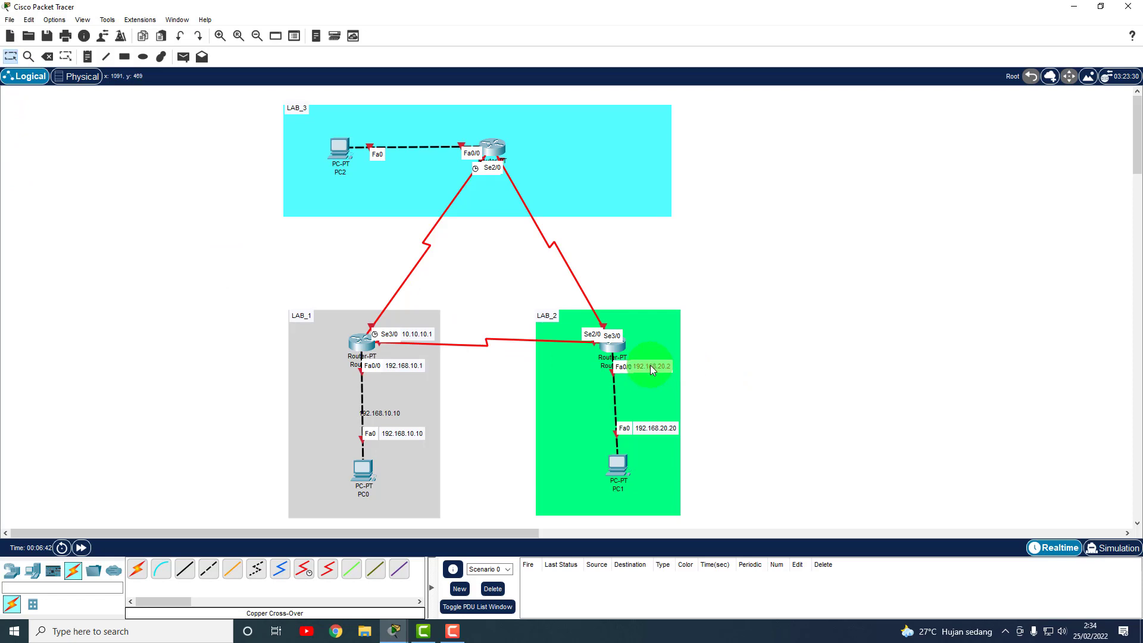
- Add the text note 192.168.30.2 and place it just above the Se3/0 port of the LAB_2 router
left_click(87, 56)
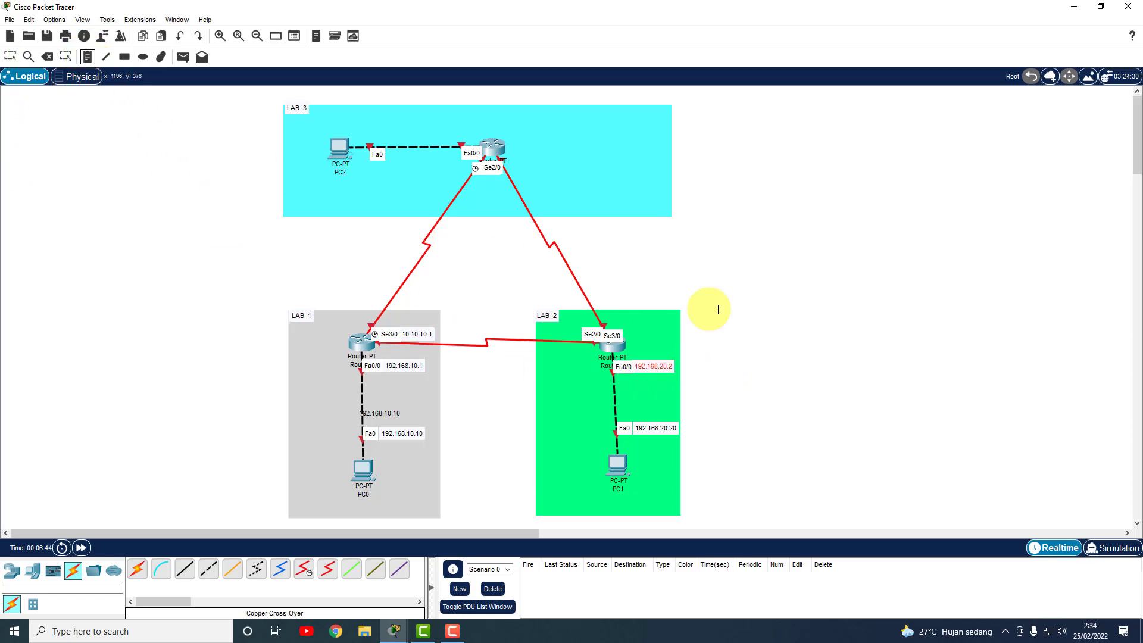
left_click(681, 320)
type("195.")
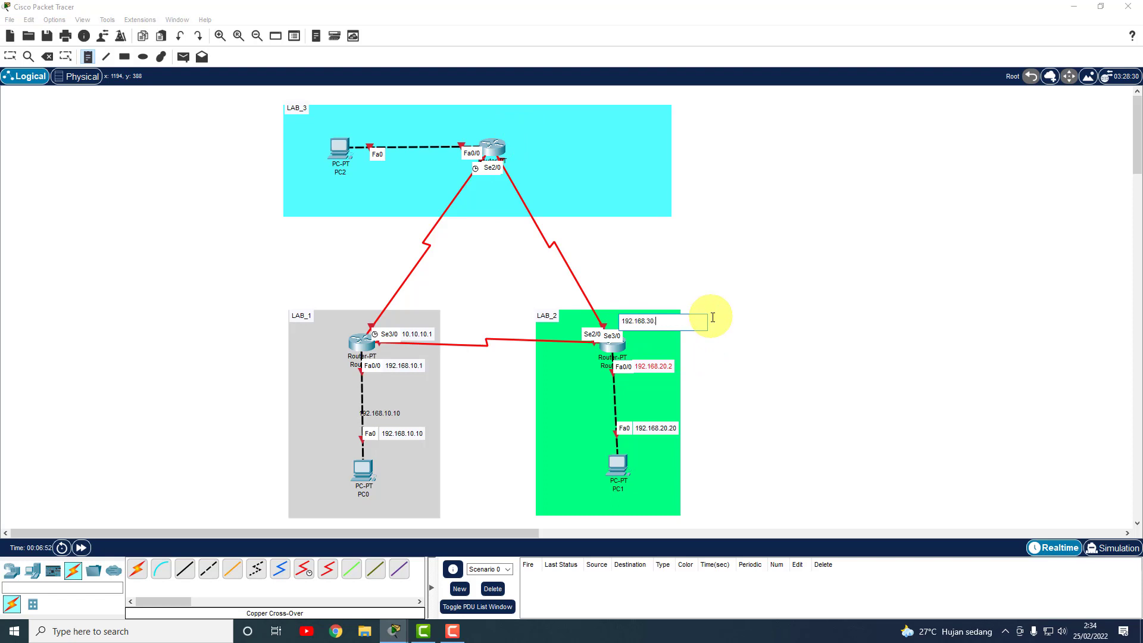
left_click(10, 57)
left_click_drag(648, 323, 638, 320)
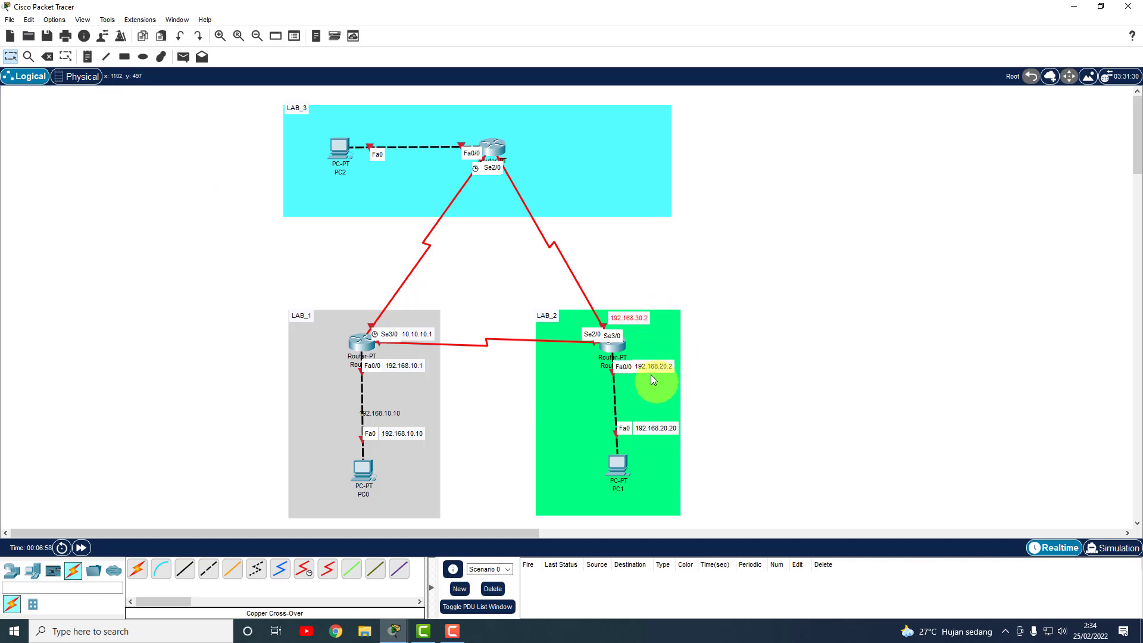
- Add the text note 192.168.30.3 and place it to the right of the LAB_3 router's serial port label
left_click(87, 57)
left_click(521, 143)
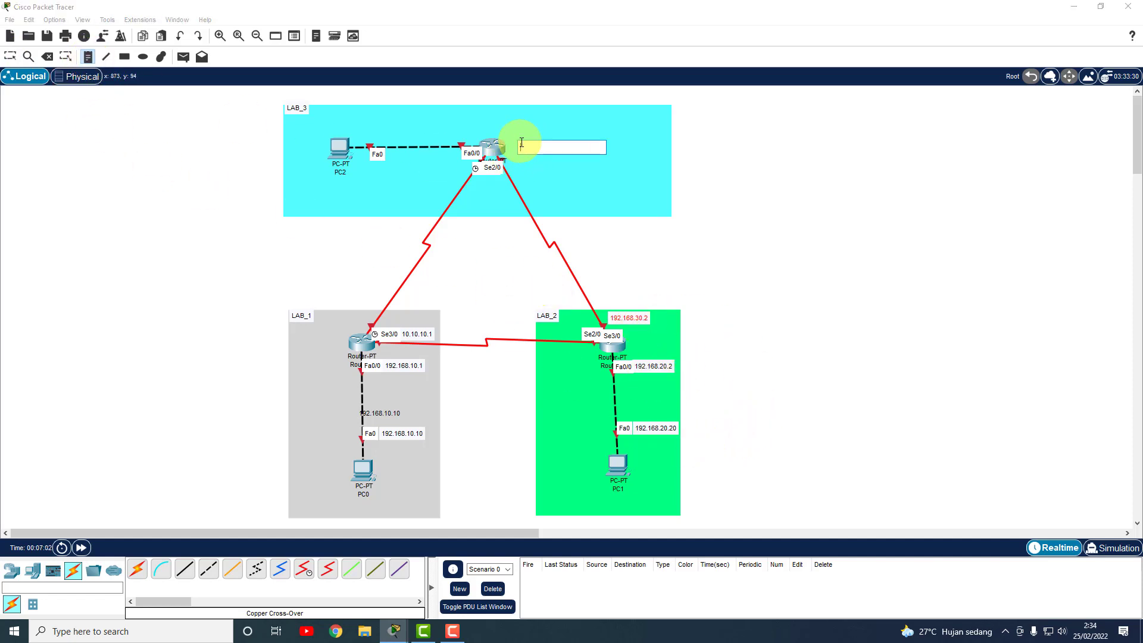
type("192.168.30.3")
left_click(11, 57)
left_click(539, 156)
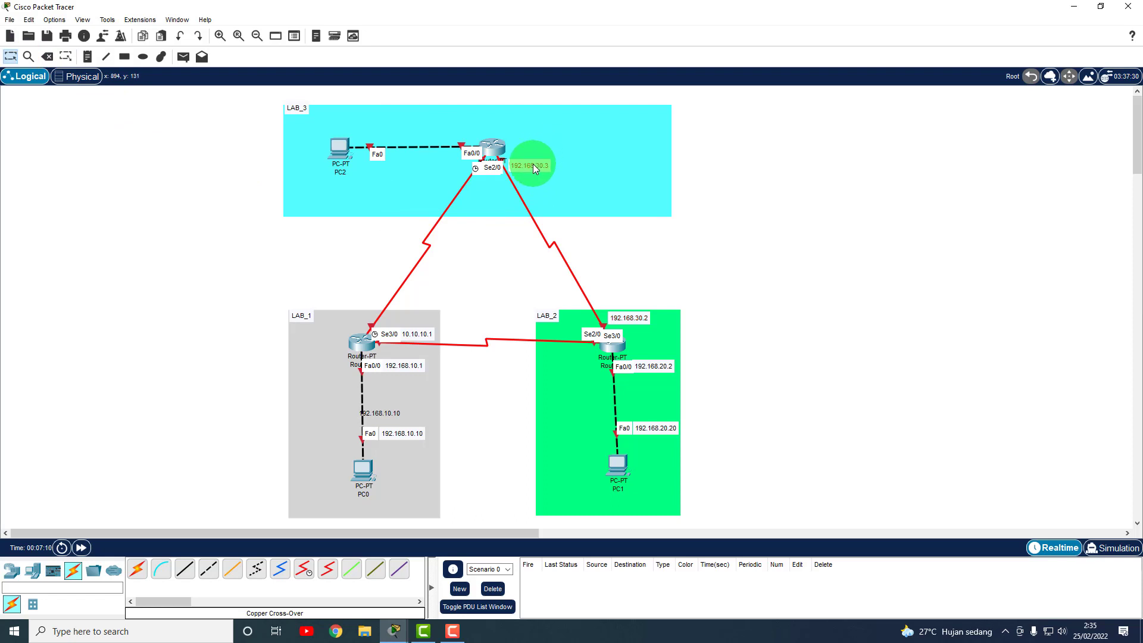
- Add the text note 192.168.40.3 and place it to the left of the LAB_3 router's serial port label
left_click(86, 59)
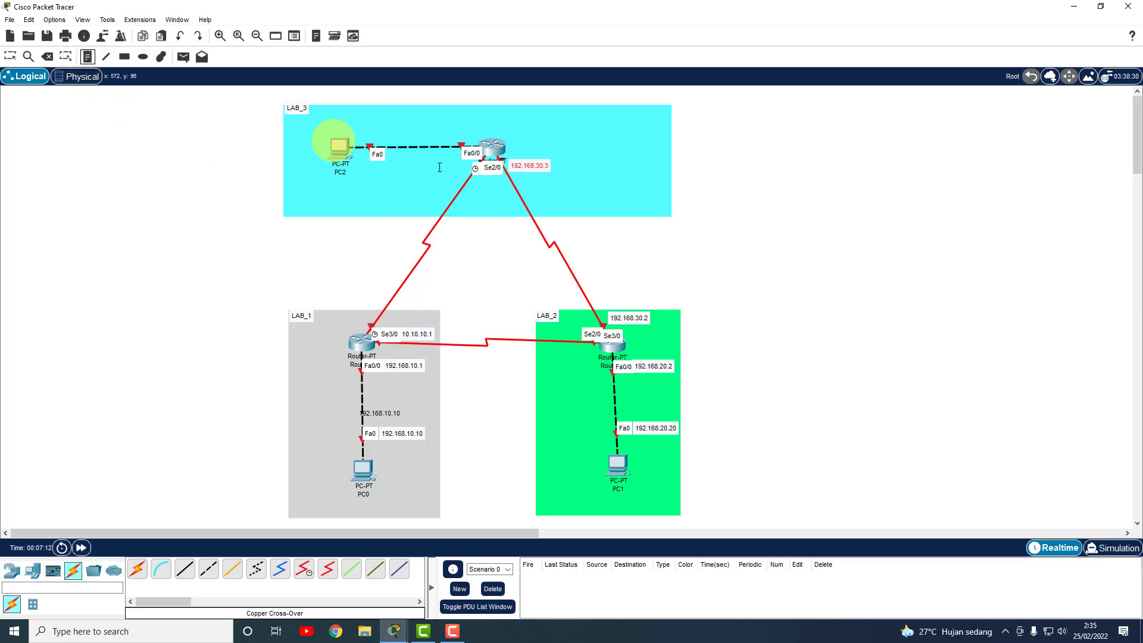
left_click(423, 177)
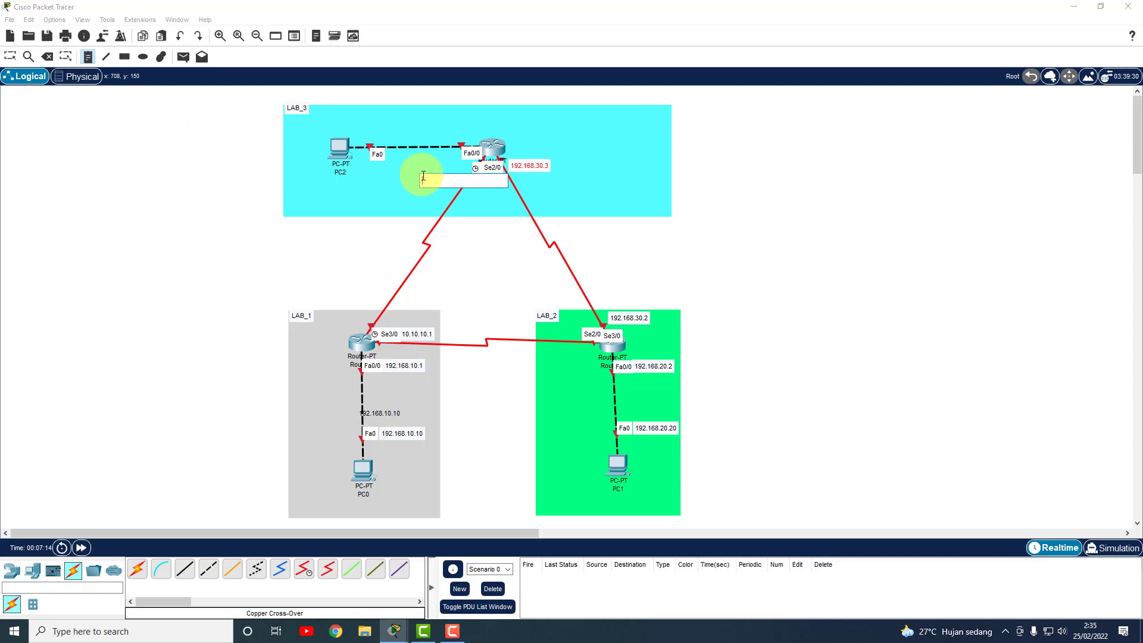
type("192.168.40.3")
left_click(10, 57)
left_click_drag(456, 185, 454, 175)
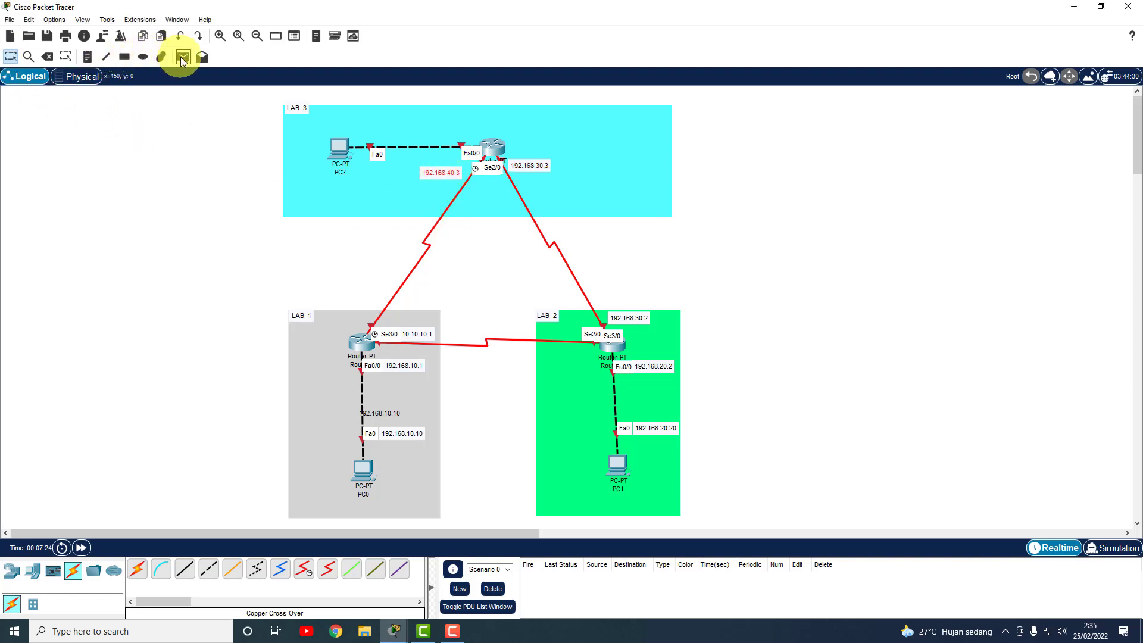
- Add the text note 192.168.40.1 and place it above the LAB_1 router, beside the serial link to the LAB_3 router
left_click(87, 57)
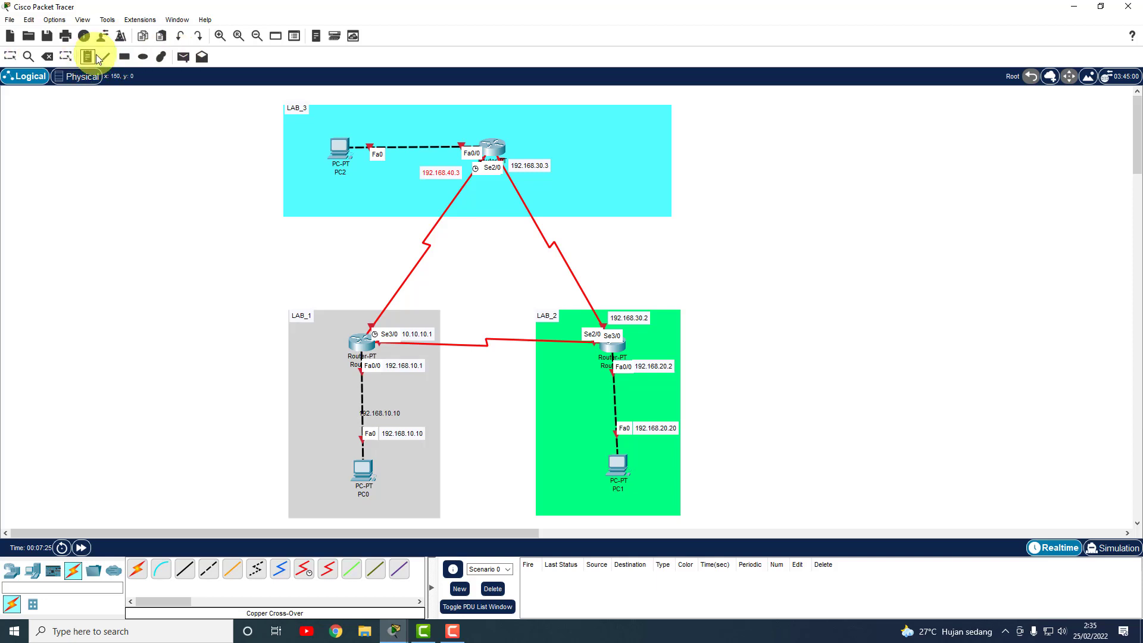
left_click(357, 316)
type("192.168.40.1")
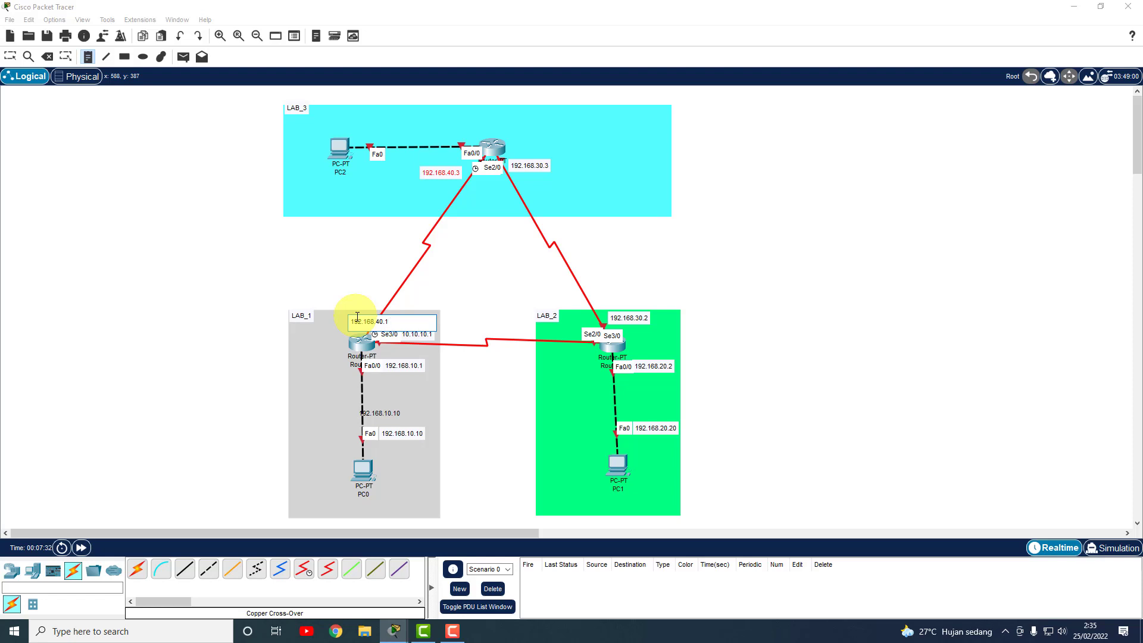
left_click(10, 57)
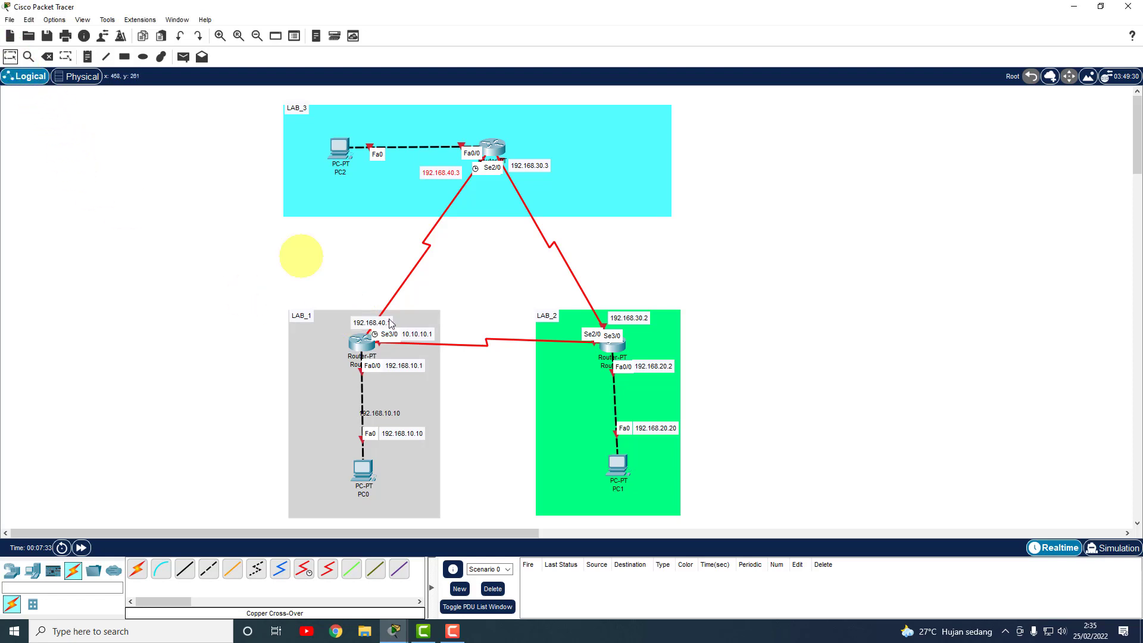
left_click_drag(378, 323, 381, 293)
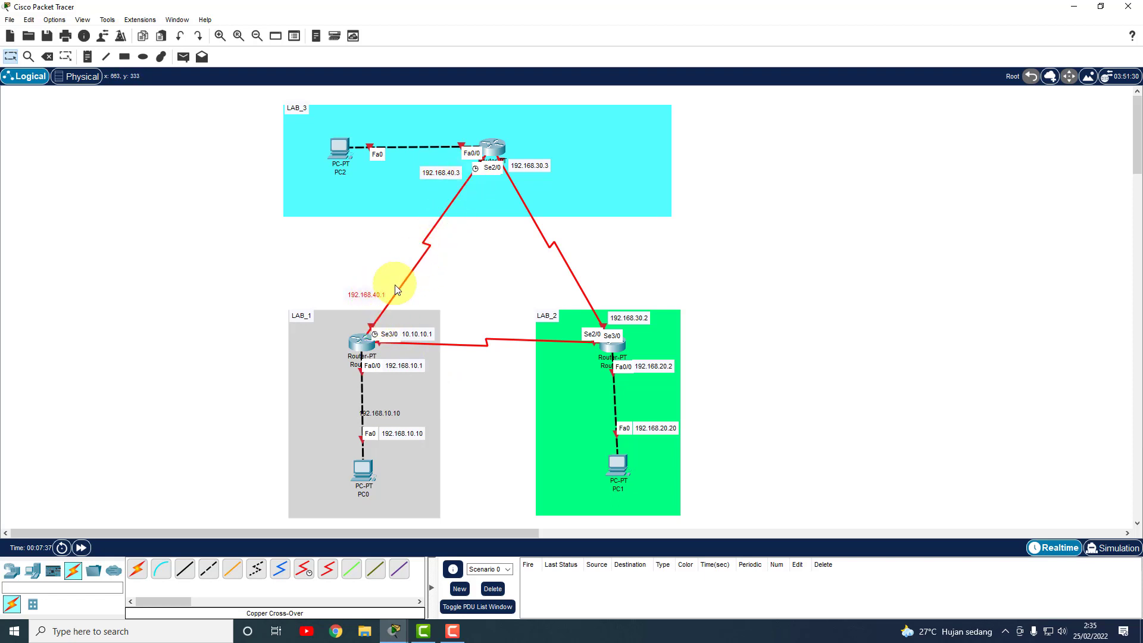
left_click_drag(375, 294, 368, 319)
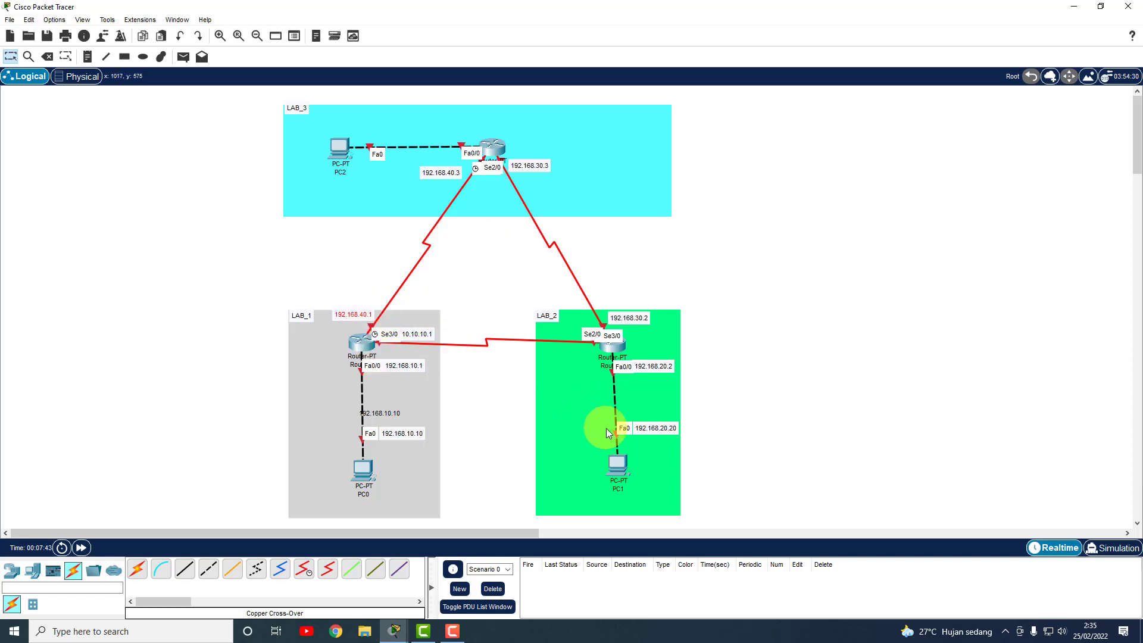
- Move PC1 and its 192.168.20.20 note slightly left so that the cable to the LAB_2 router runs vertically
left_click(620, 467)
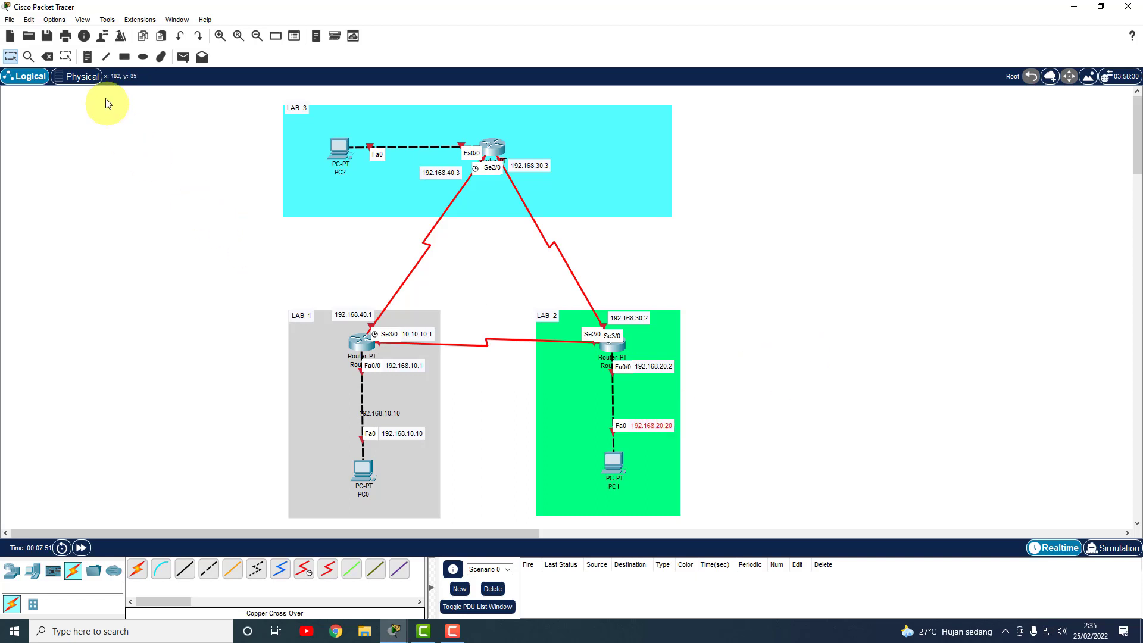
- Add the text note 192.168.50.3 above the LAB_3 router
left_click(87, 57)
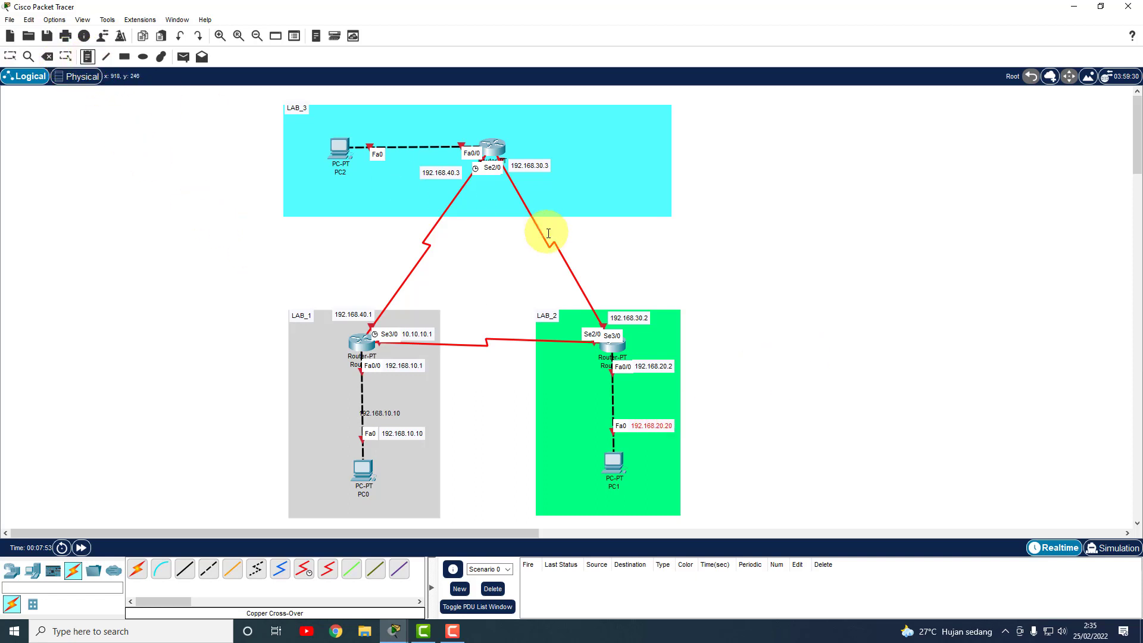
left_click(483, 122)
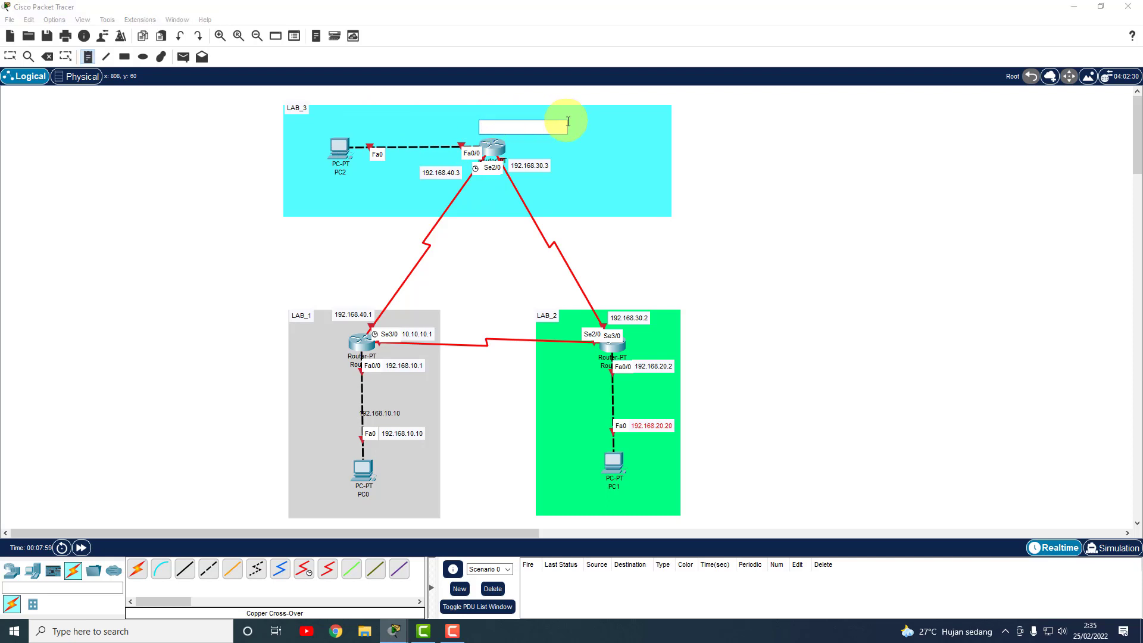
type("192.168.50.3")
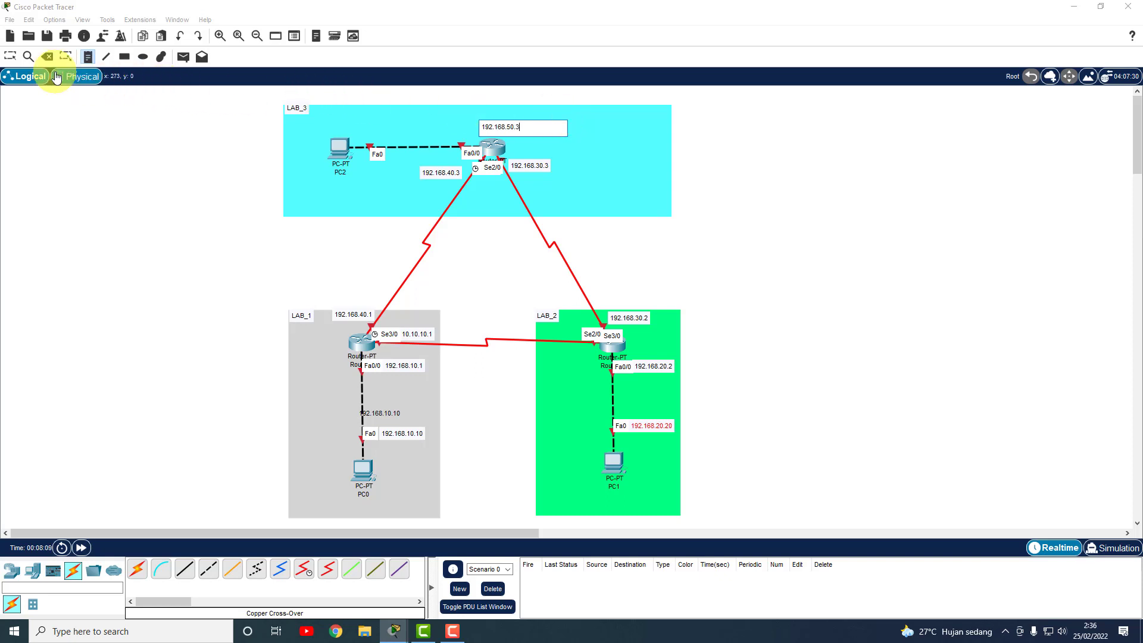
- Add the text note 192.168.50.5 above PC2's cable end, and nudge it and the 192.168.50.3 note slightly left
left_click(356, 123)
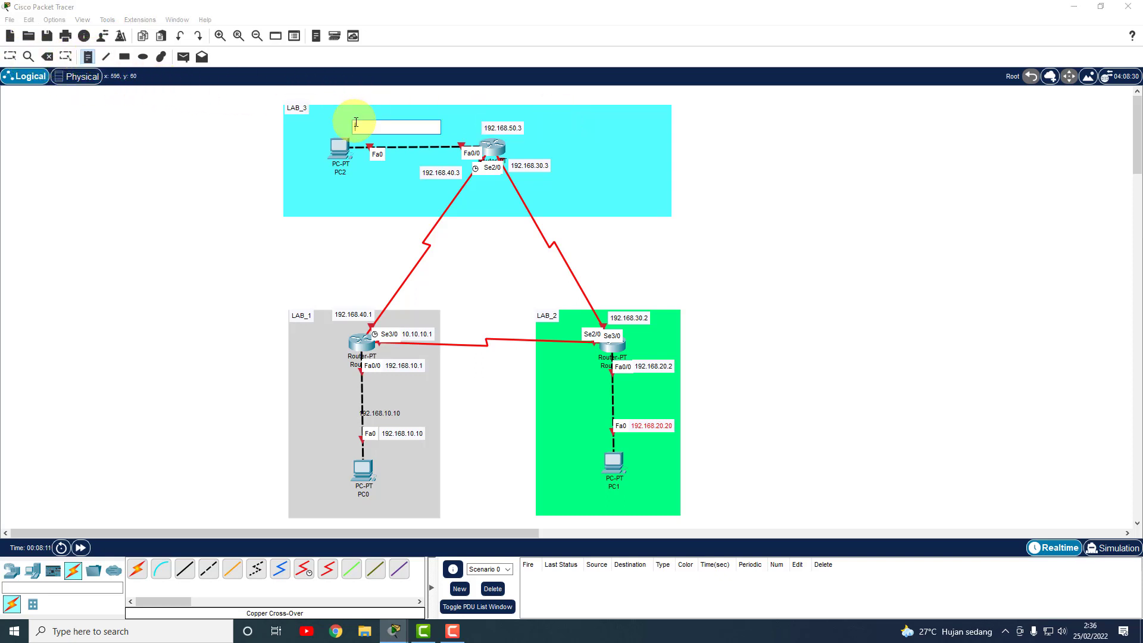
type("192.168.")
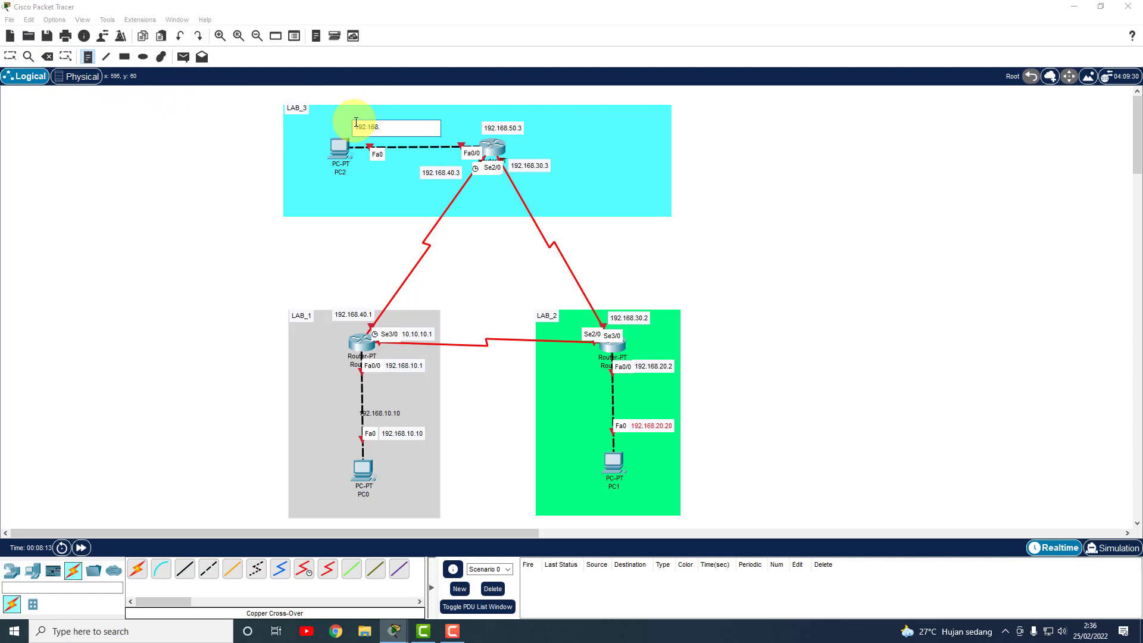
type("50.5")
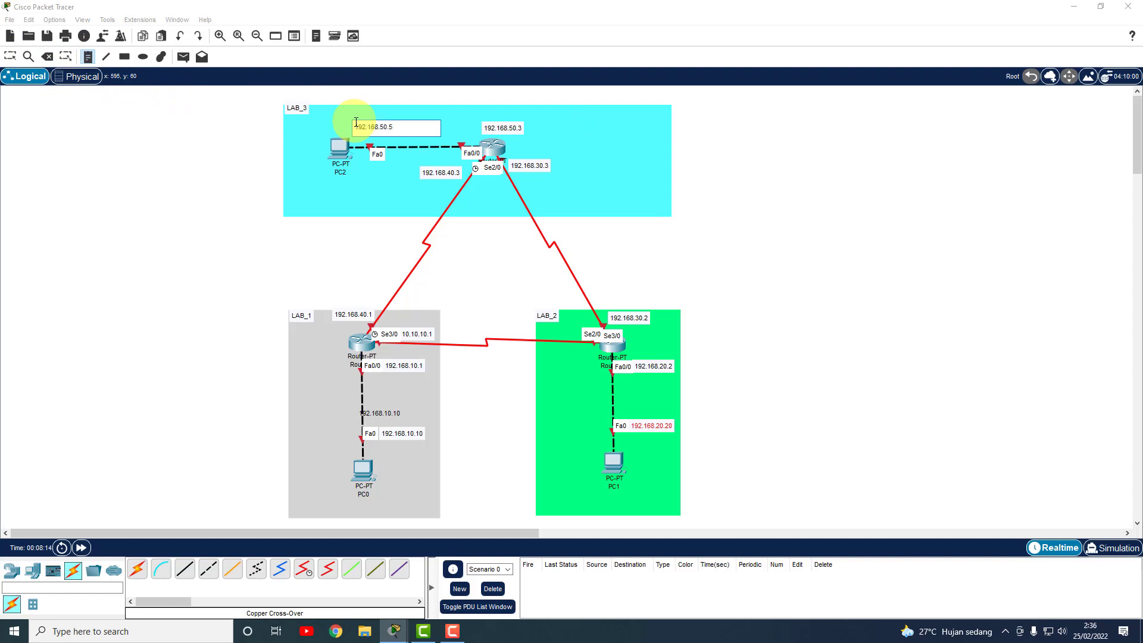
left_click(10, 56)
left_click_drag(378, 123, 367, 121)
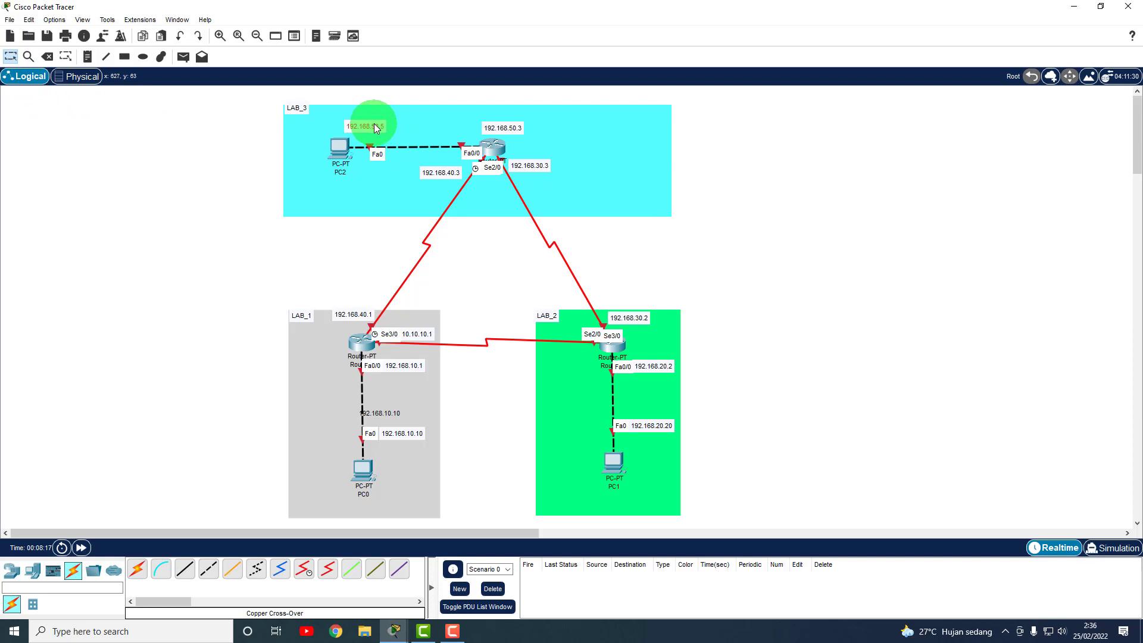
left_click_drag(493, 137, 483, 136)
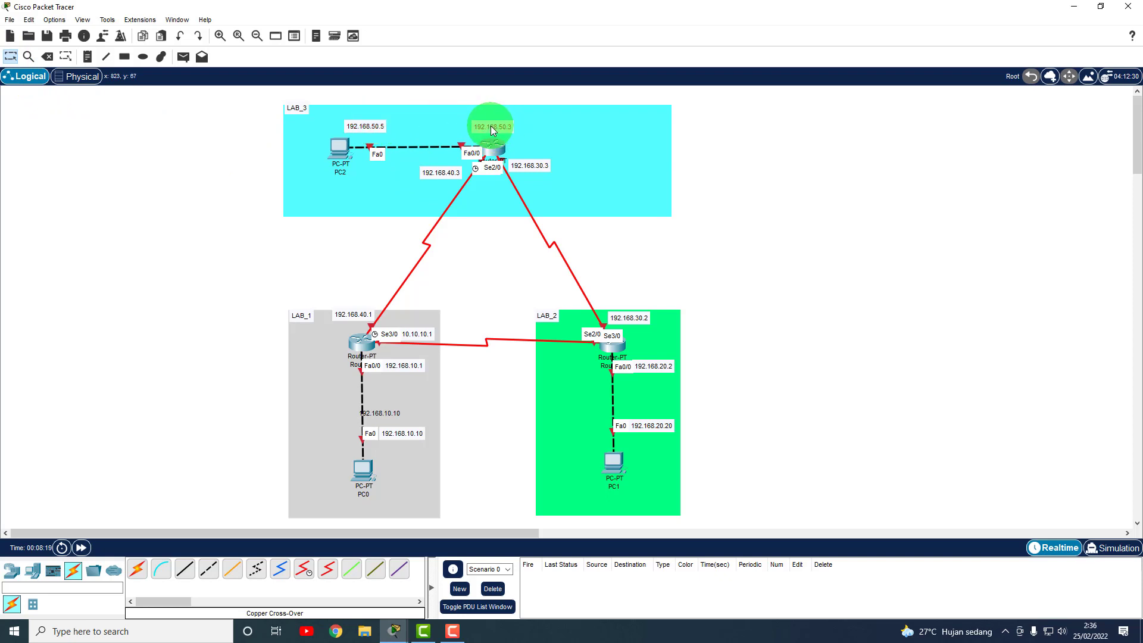
- Add the text note ROUTING DINAMIS 3 ROUTER and place it in the middle of the triangle formed by the serial links
left_click(87, 56)
left_click(787, 256)
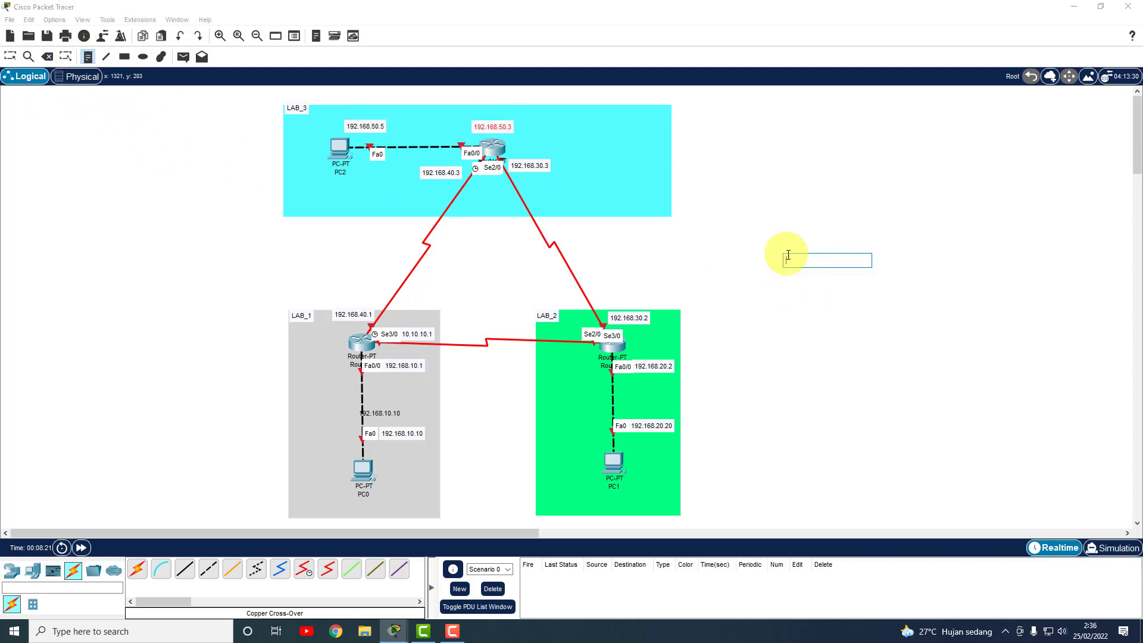
type("P DINAMIS")
key("ctrl+a")
type("ROUTING D")
type("INAM")
key("BackSpace")
type("AMIS 3 ROUTER")
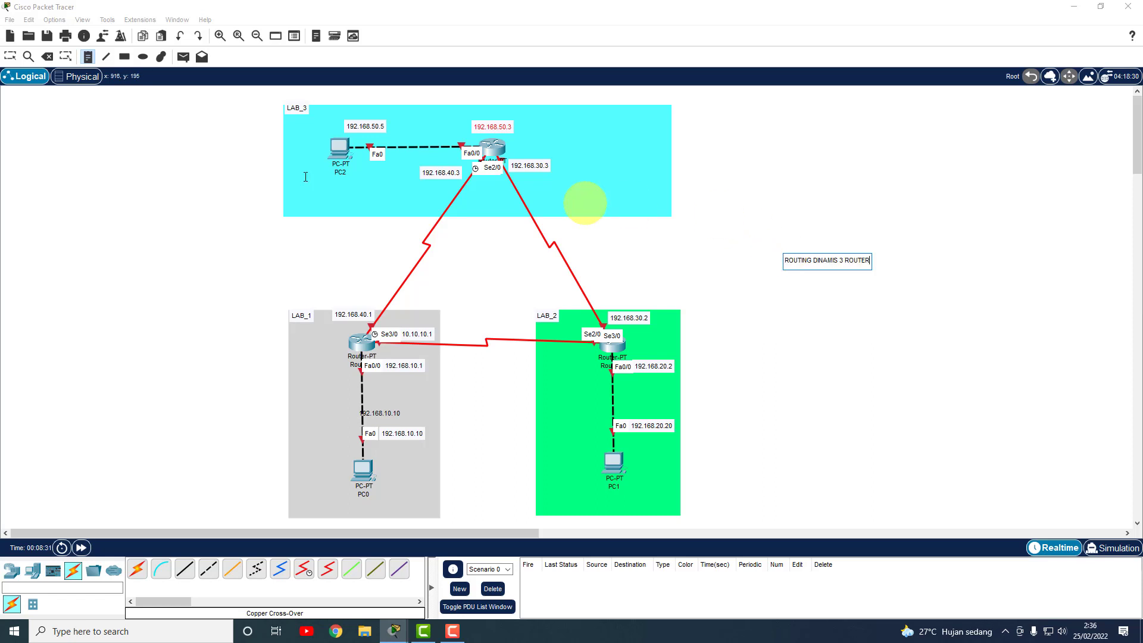
left_click(9, 56)
left_click_drag(848, 267, 515, 278)
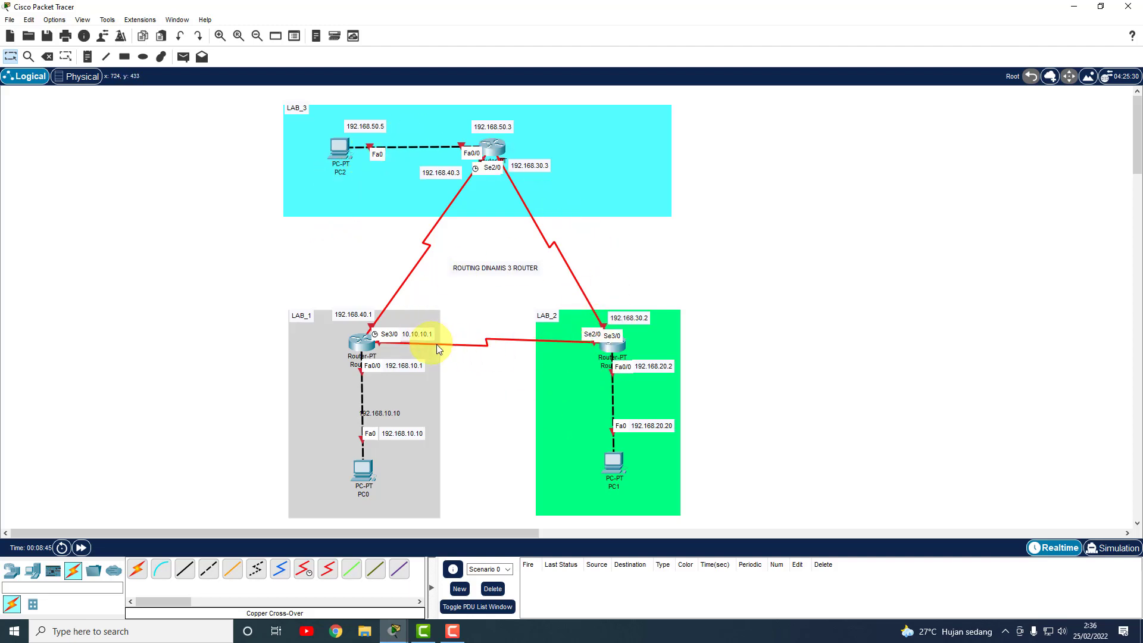
- Give PC0 the static IPv4 address 192.168.10.10 with subnet mask 255.255.255.0
left_click(362, 474)
left_click_drag(612, 110, 844, 108)
left_click(688, 128)
left_click(657, 127)
left_click_drag(759, 105, 841, 106)
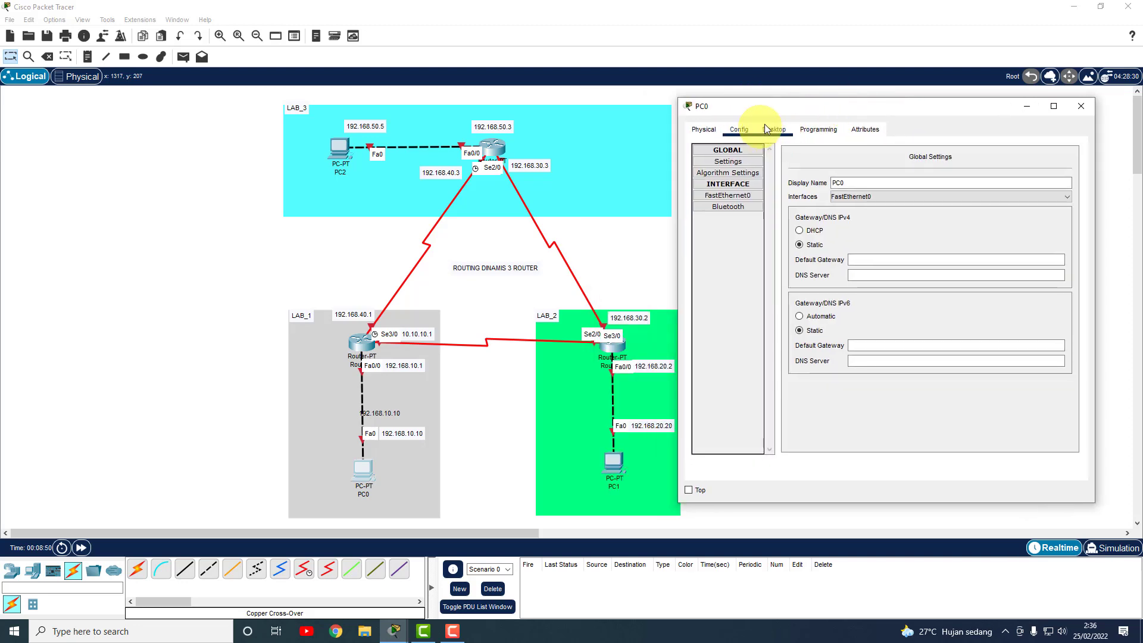
left_click(785, 132)
left_click(730, 180)
left_click(865, 215)
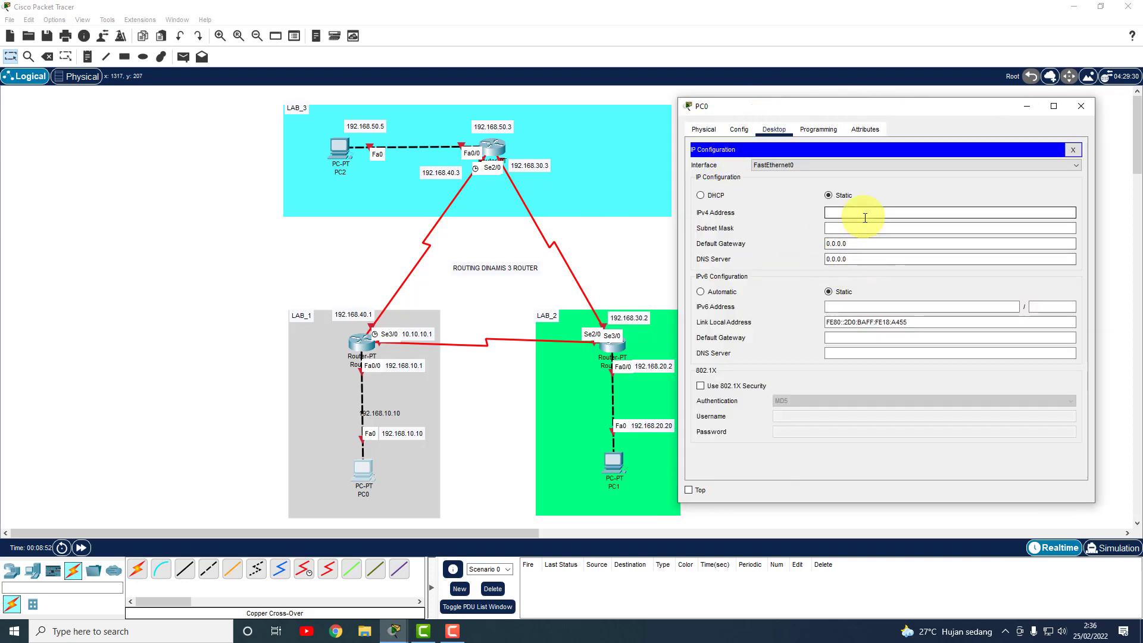
type("192.168")
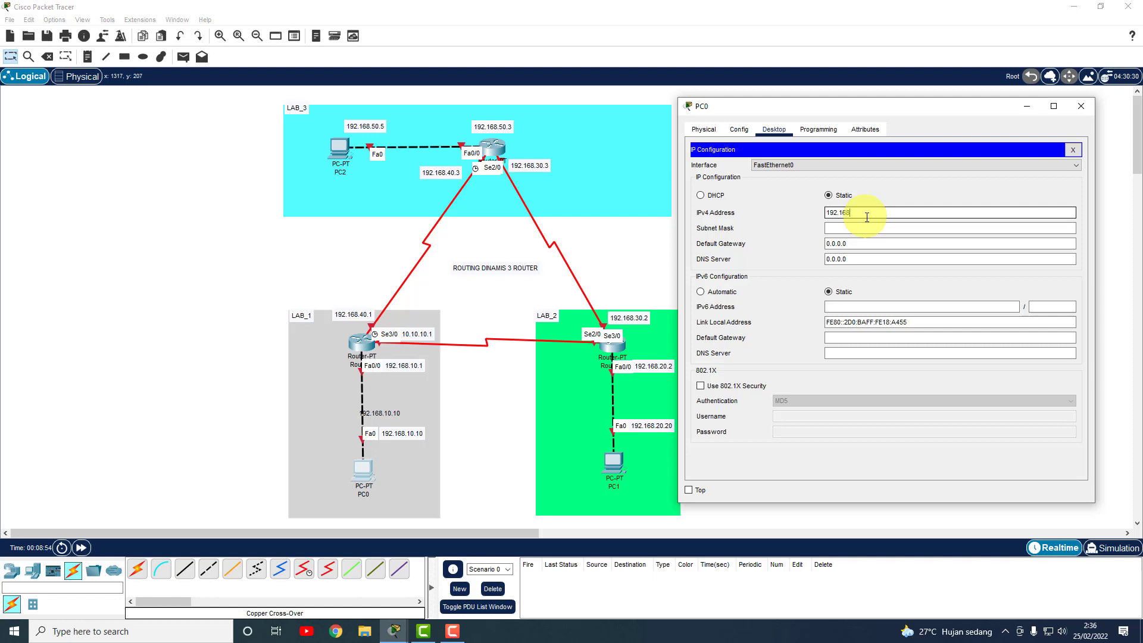
type(".10.10")
key("Tab")
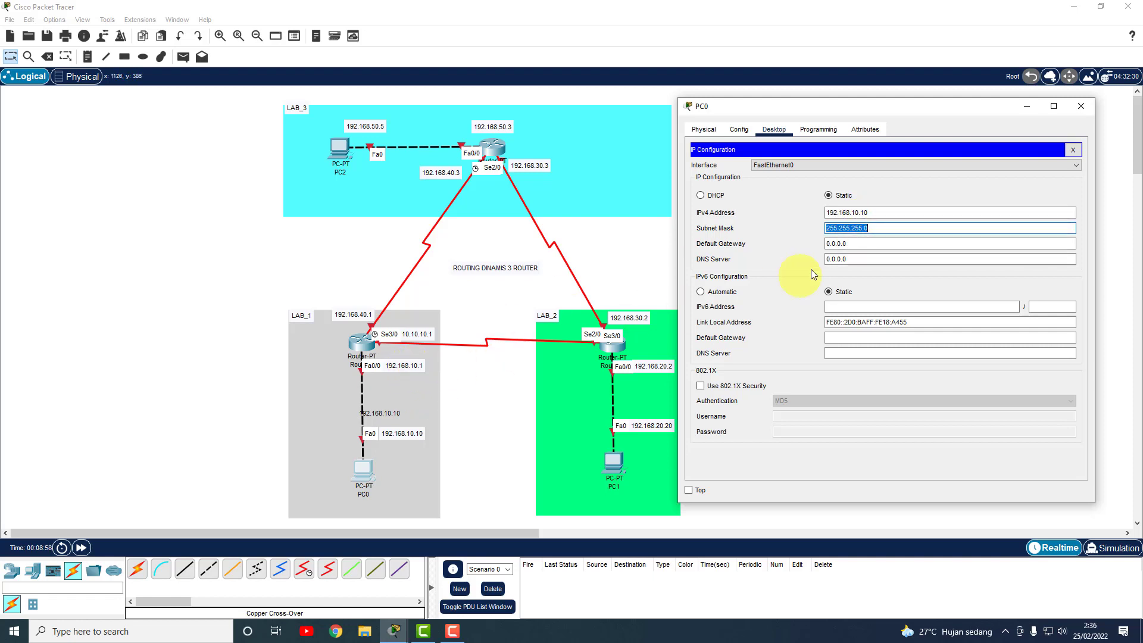
- Set PC0's default gateway to 192.168.10.1 and close its configuration window
key("Tab")
type("1")
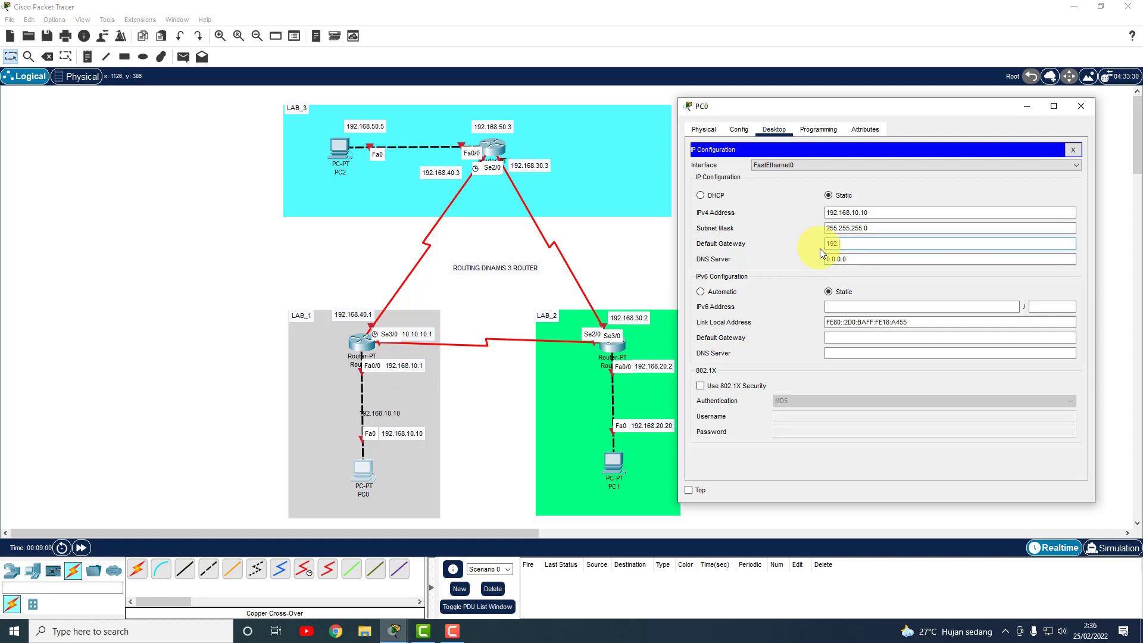
type("92.168.10.1")
key("Tab")
left_click(1082, 106)
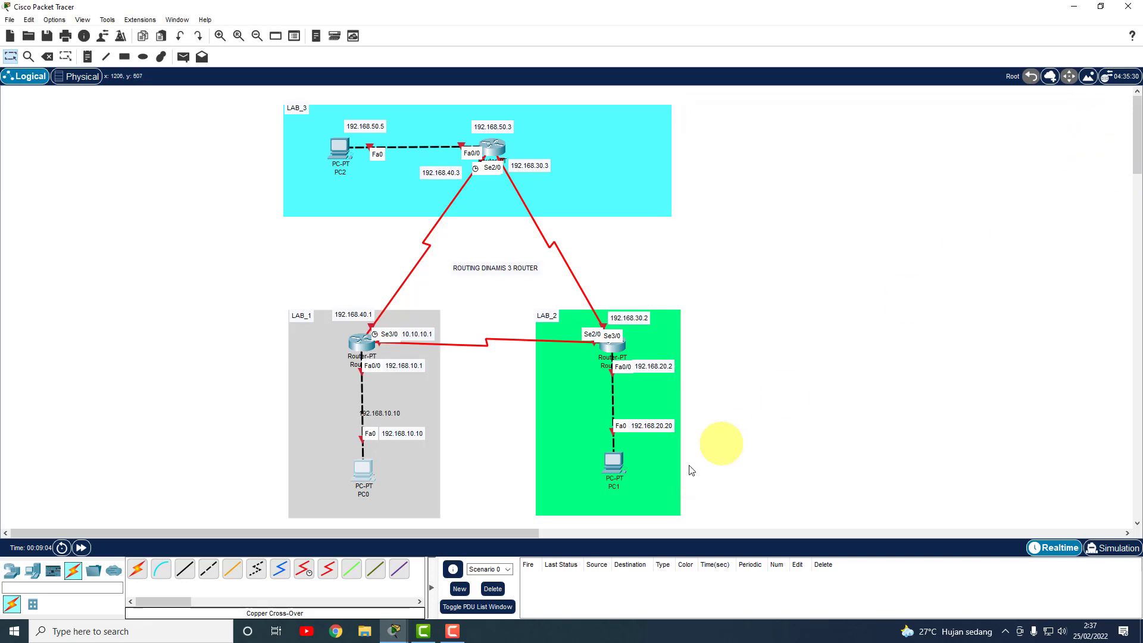
- Configure PC1 with the static IPv4 address 192.168.20.20, subnet mask 255.255.255.0 and default gateway 192.168.20.2
left_click(617, 463)
left_click_drag(667, 113, 421, 111)
left_click(212, 134)
left_click(202, 188)
left_click(320, 215)
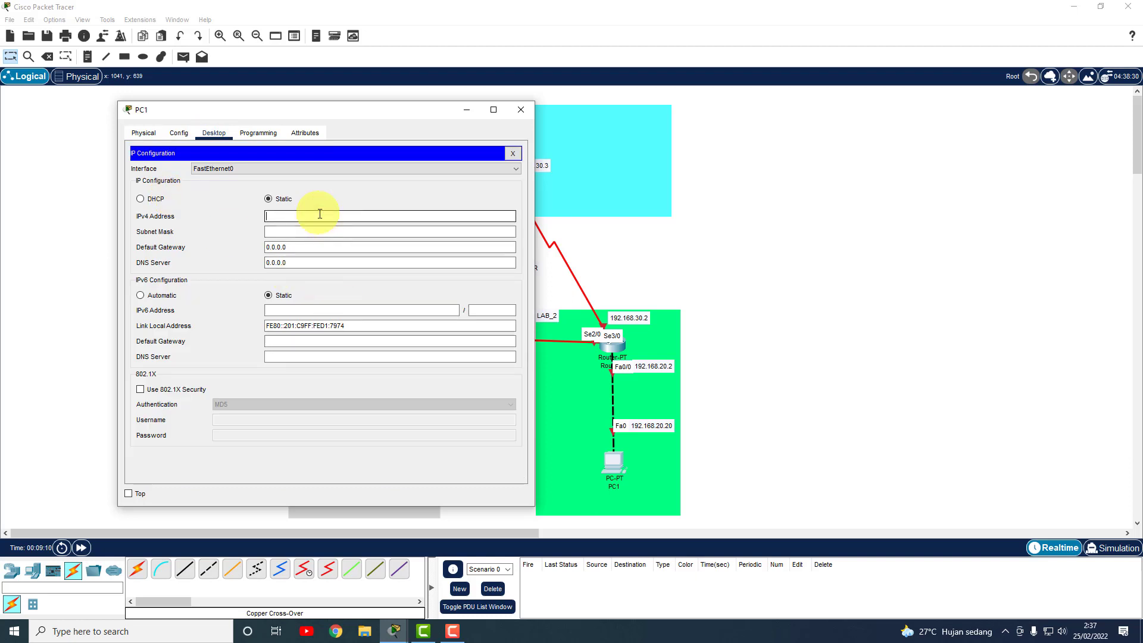
type("192.168.20.20")
key("Tab")
key("Tab")
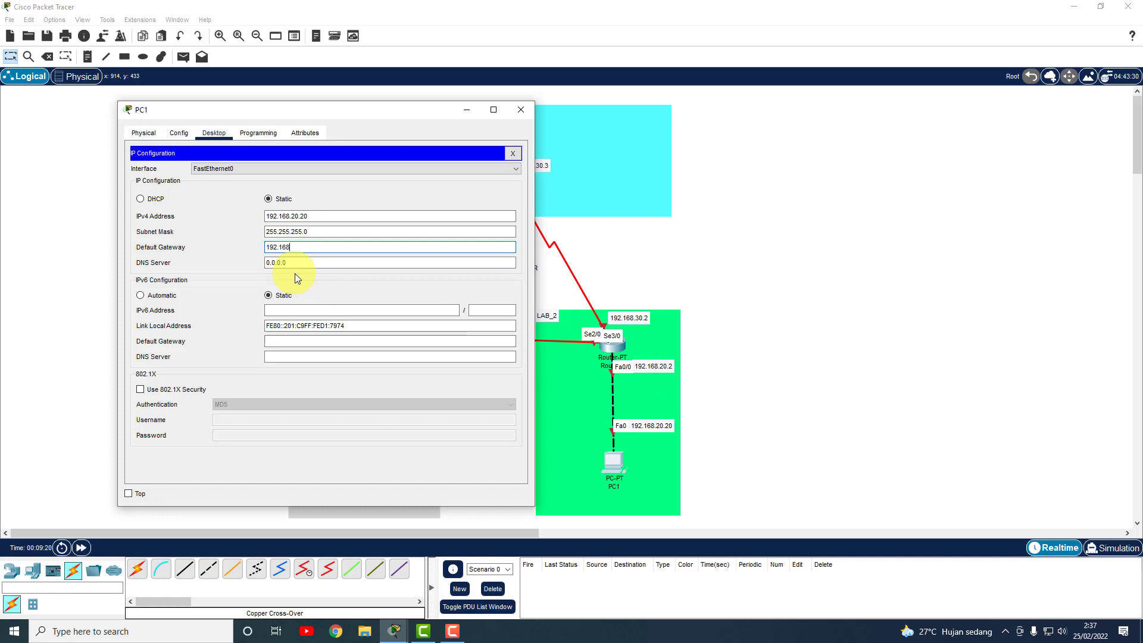
type("192.168.20.2")
left_click(522, 110)
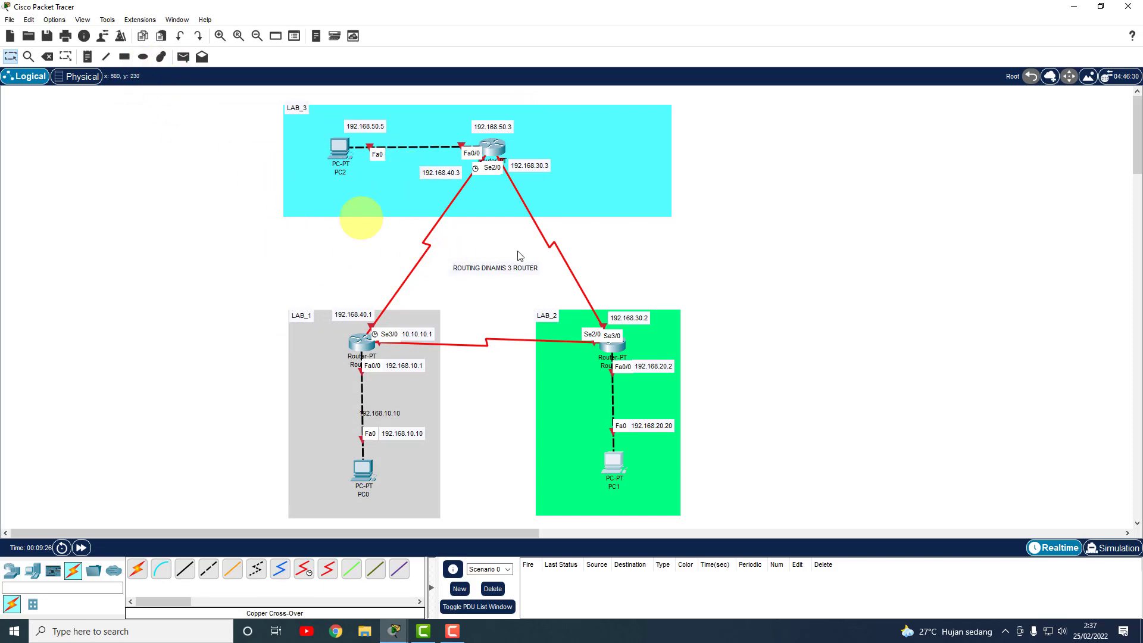
- Run ipconfig in PC1's command prompt to check its address settings, and close the PC1 window
left_click(614, 455)
left_click(578, 169)
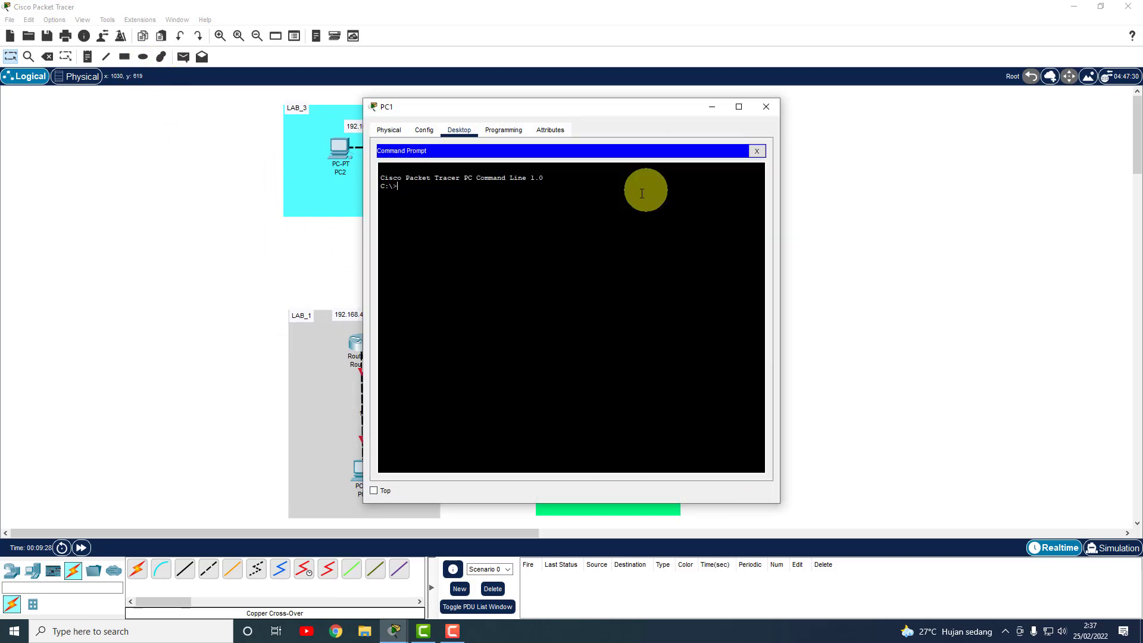
left_click_drag(548, 107, 338, 121)
type("IPCO")
key("BackSpace")
key("BackSpace")
key("BackSpace")
key("BackSpace")
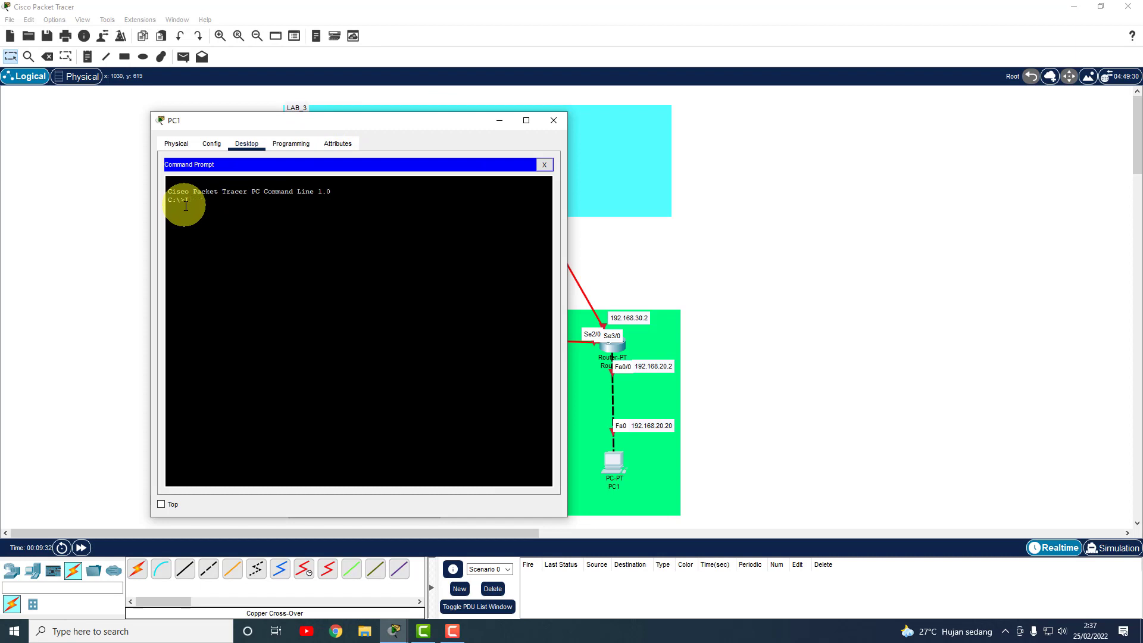
type("ipconfi")
type("fig")
key("Return")
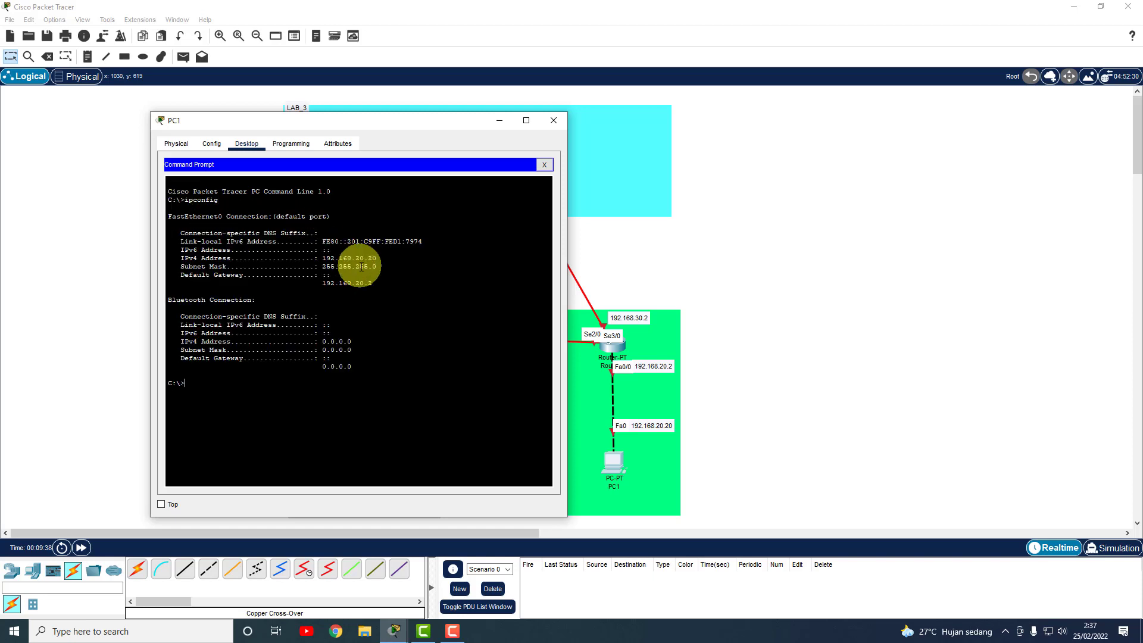
left_click(553, 120)
- Configure PC2 with the static IPv4 address 192.168.50.5, subnet mask 255.255.255.0 and default gateway 192.168.50.3
left_click(340, 143)
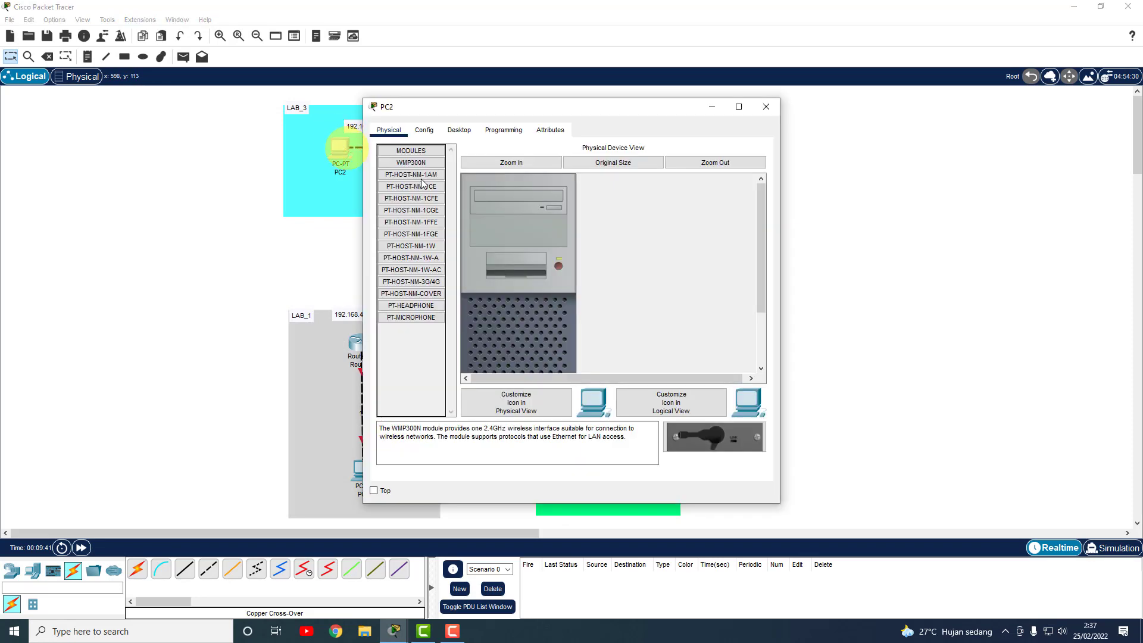
left_click_drag(603, 107, 805, 101)
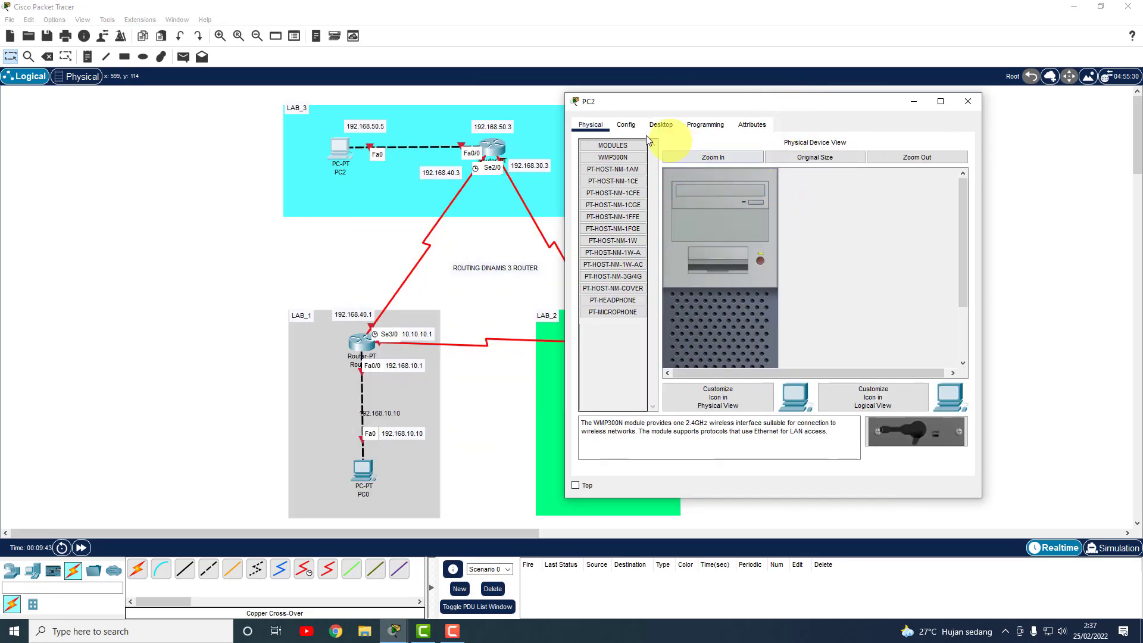
left_click(661, 124)
left_click(624, 178)
left_click(740, 208)
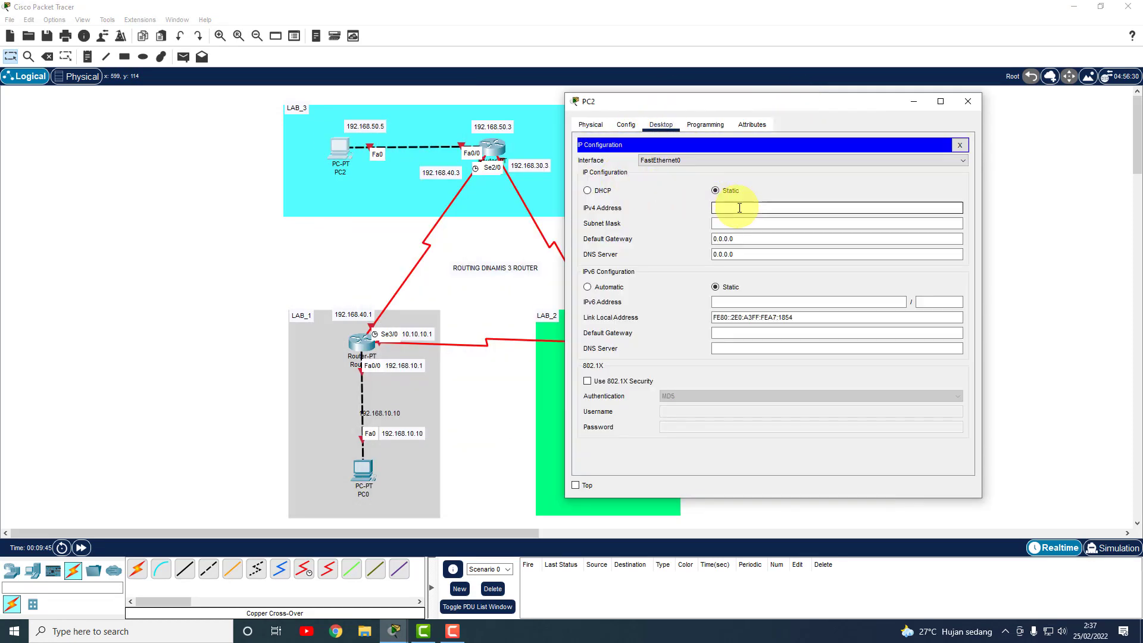
type("192.168.50.5")
left_click(735, 227)
key("Tab")
type("192.168.50.3")
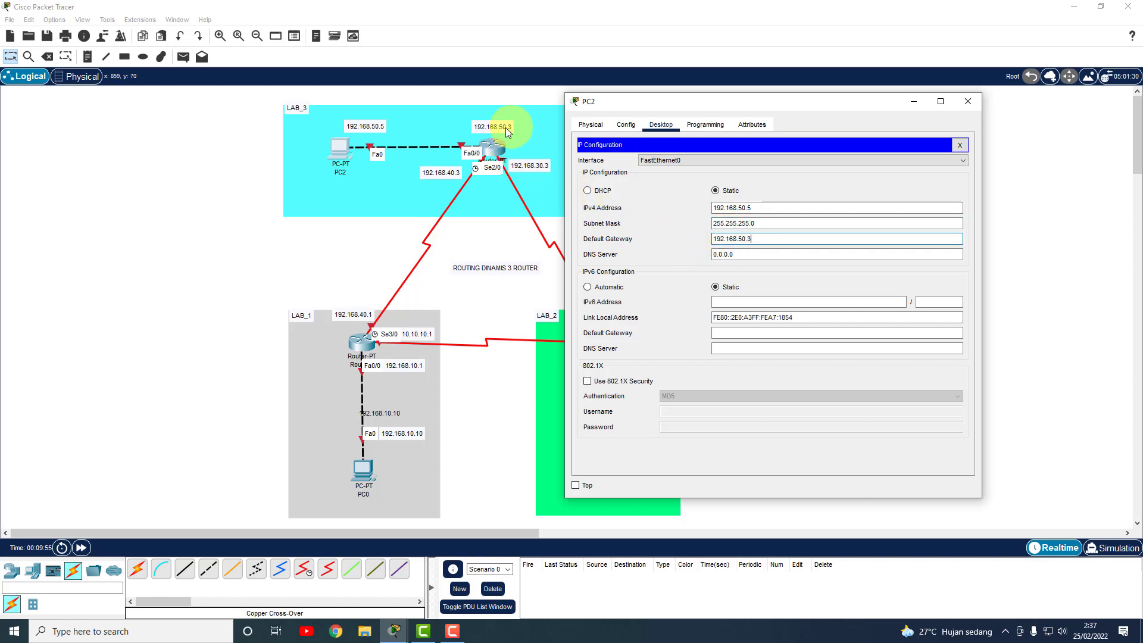
left_click(968, 102)
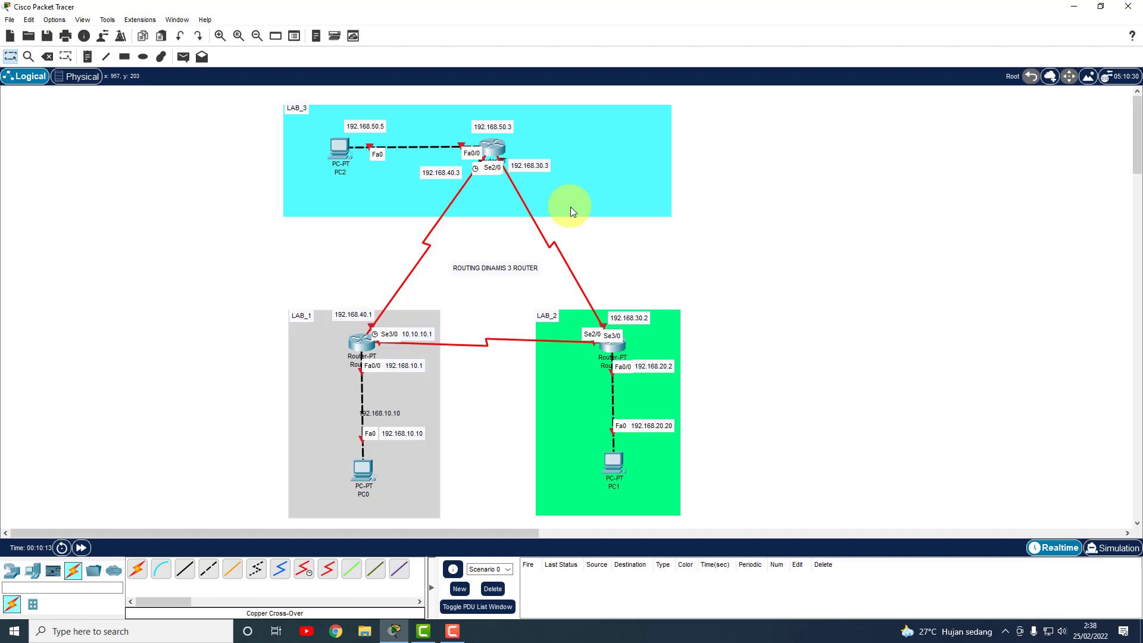
- Open the command line of the LAB_1 router and enter privileged mode with enable
left_click(361, 341)
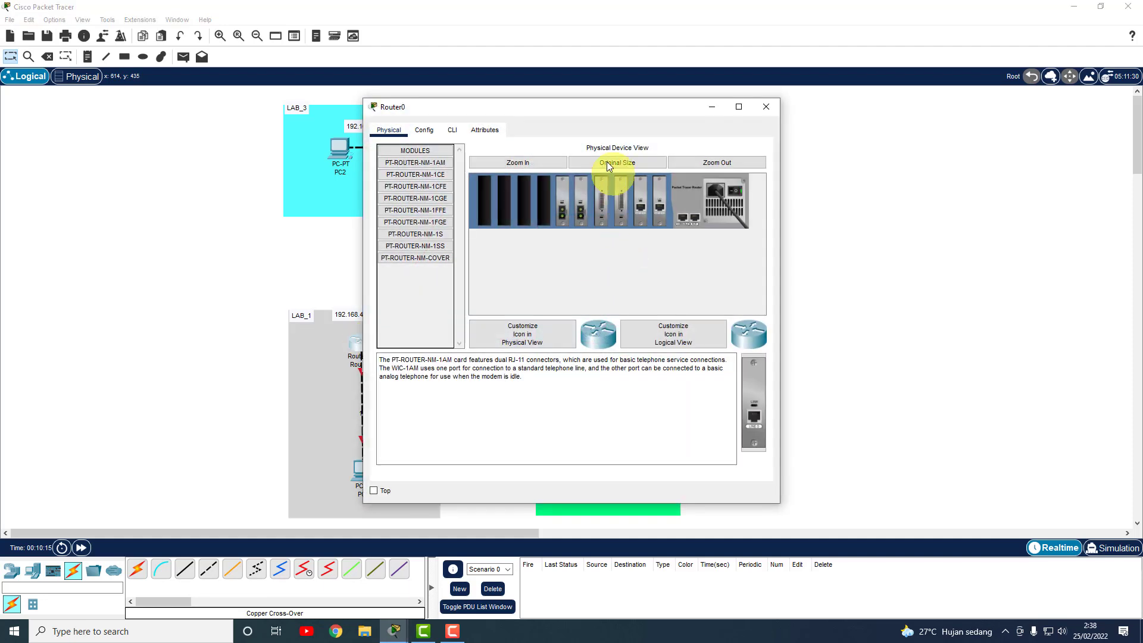
left_click_drag(587, 109, 750, 110)
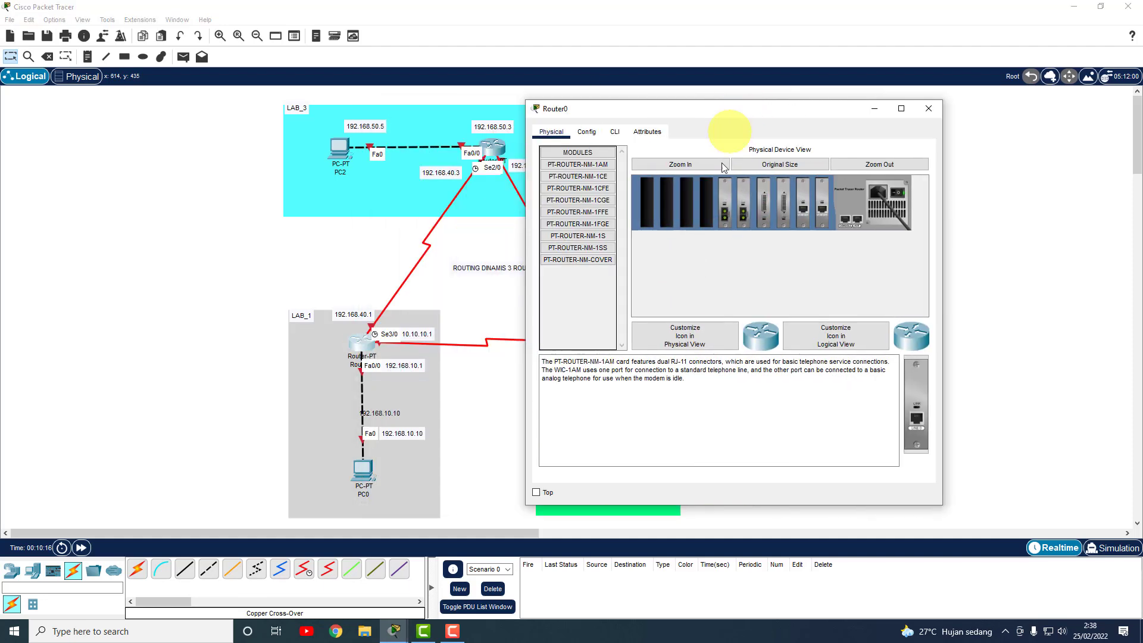
left_click(588, 131)
left_click(615, 131)
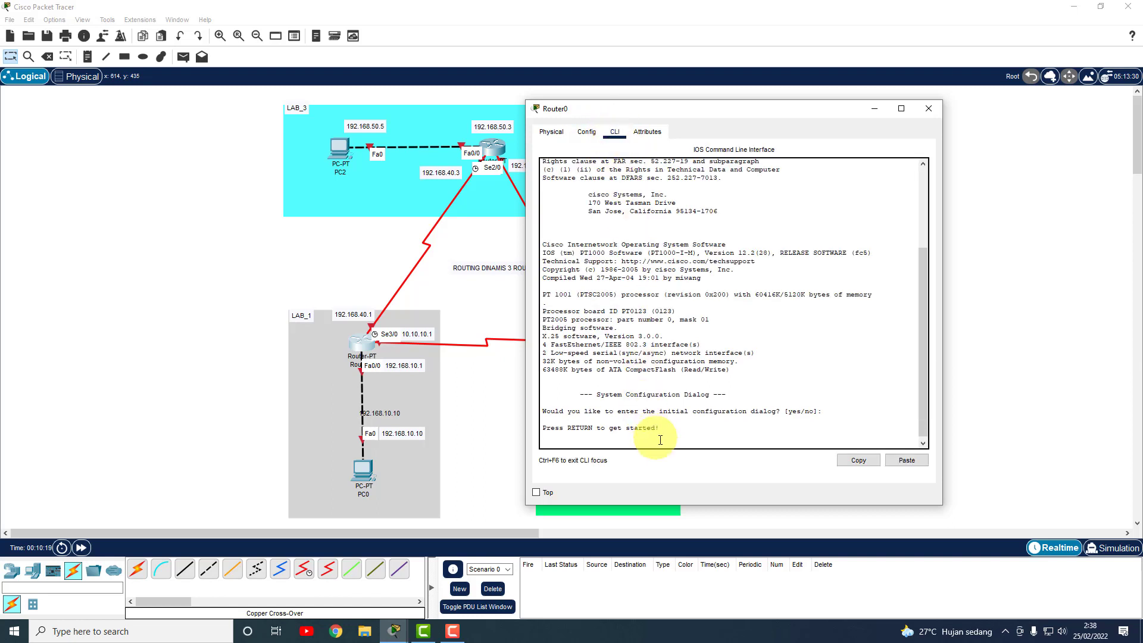
key("Return")
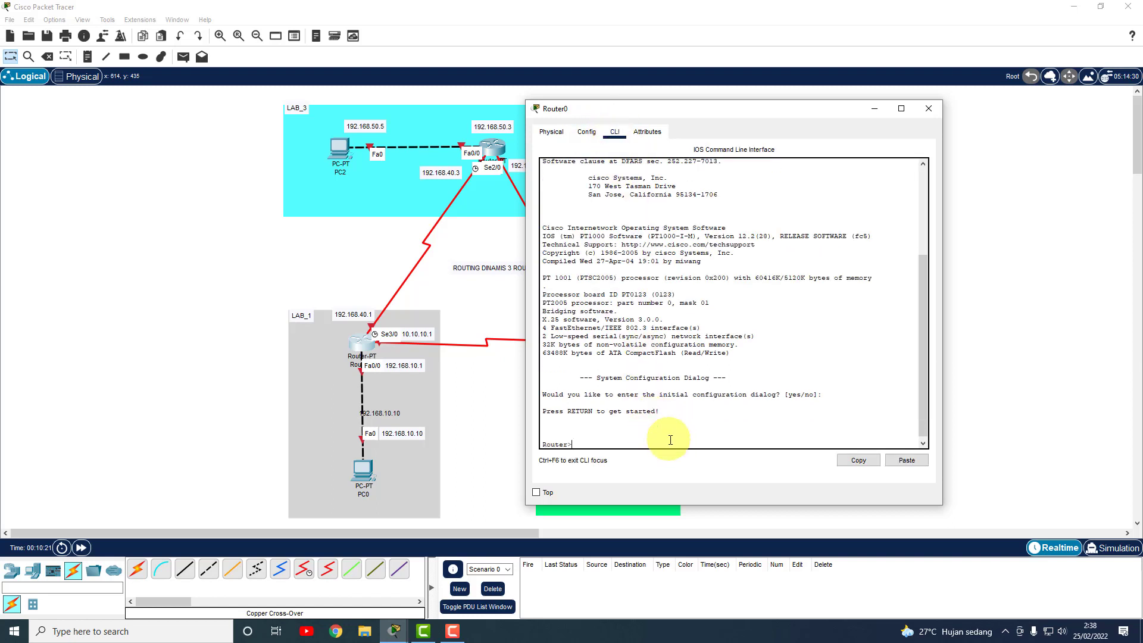
type("enable")
key("Return")
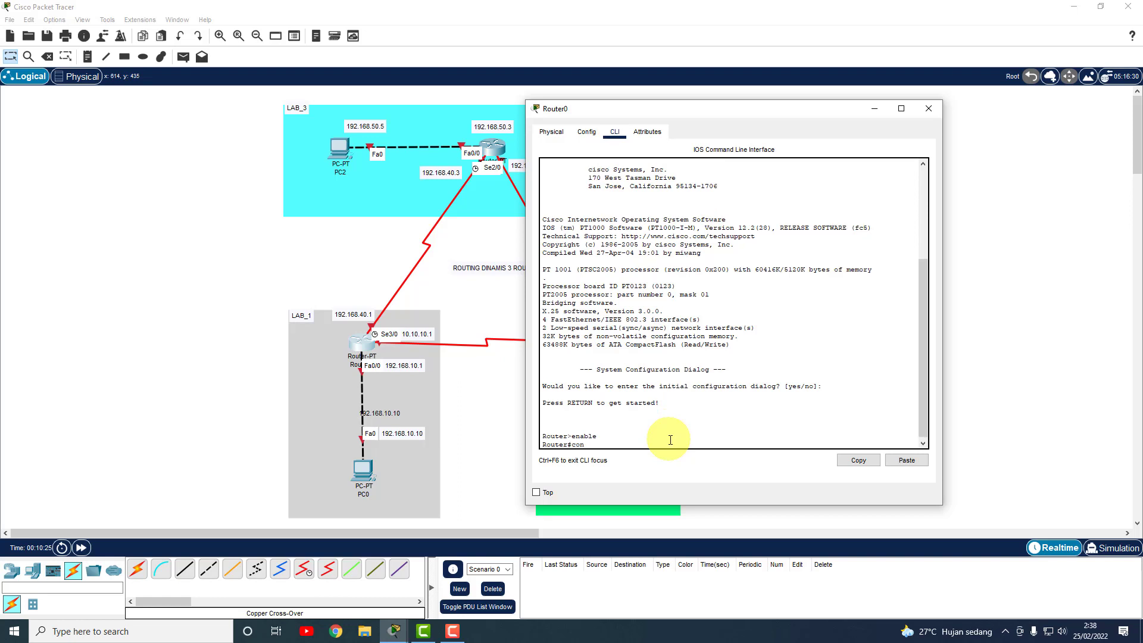
- Clear the partly entered command and list the available exec commands with ?
key("BackSpace")
key("BackSpace")
type("?")
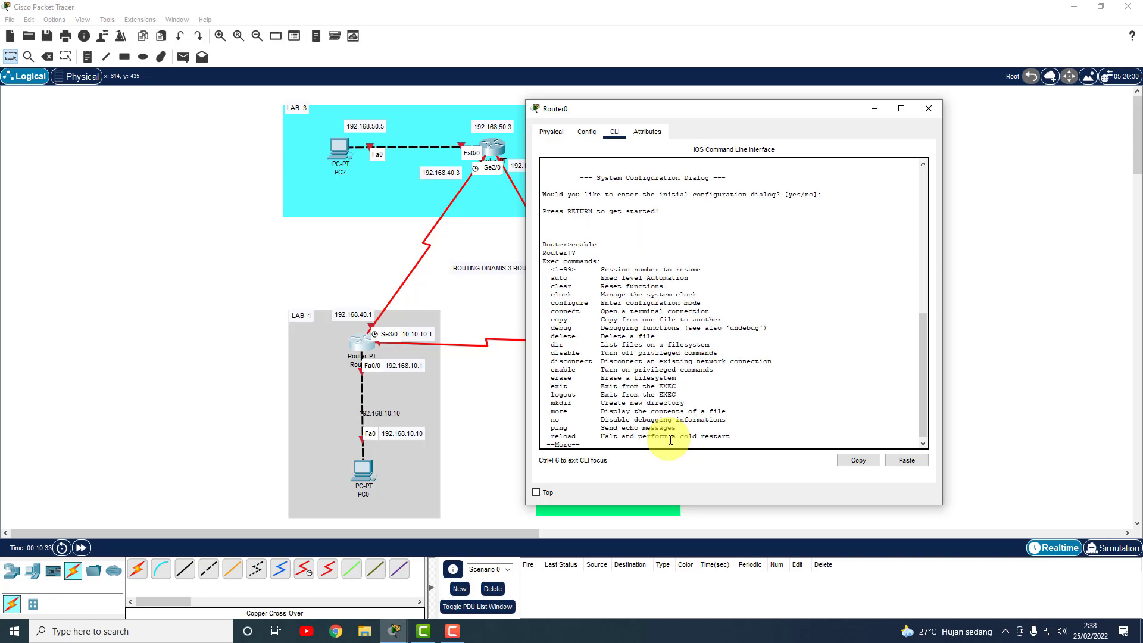
left_click_drag(571, 253, 577, 253)
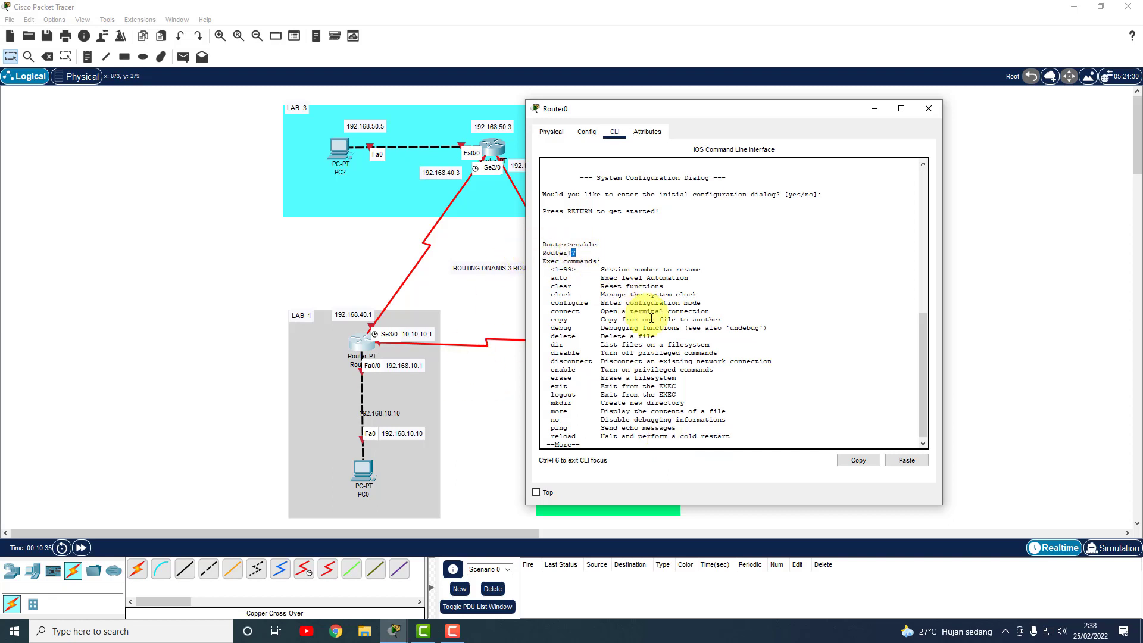
- Display the rest of the exec command list on the LAB_1 router and return to the prompt
left_click(702, 396)
key("space")
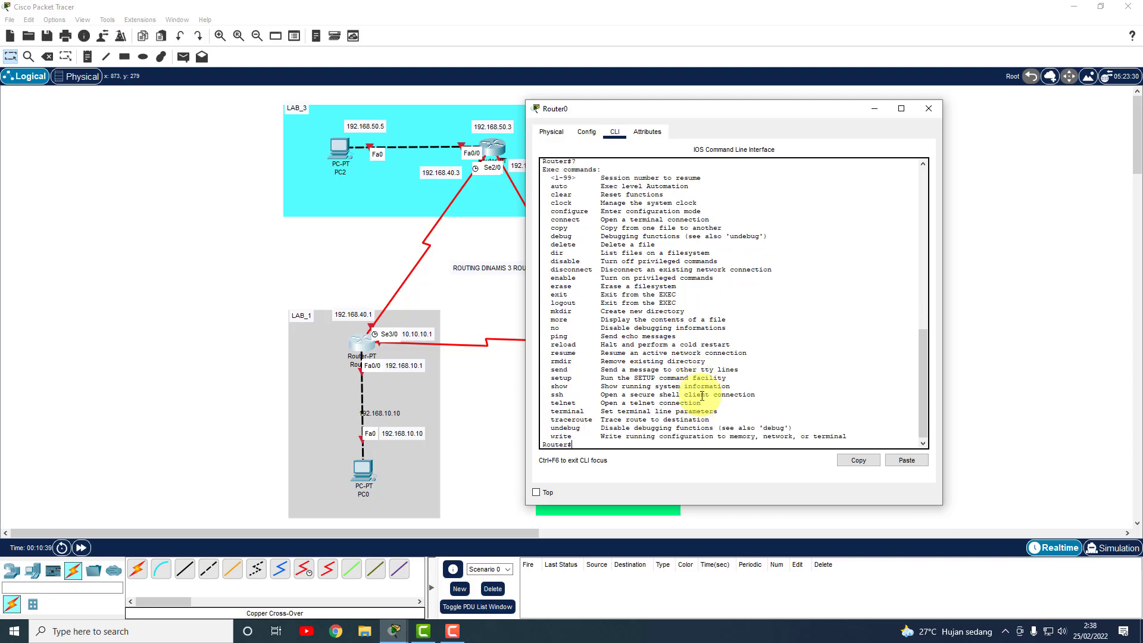
key("Return")
key("Return")
key("Return")
key("Return")
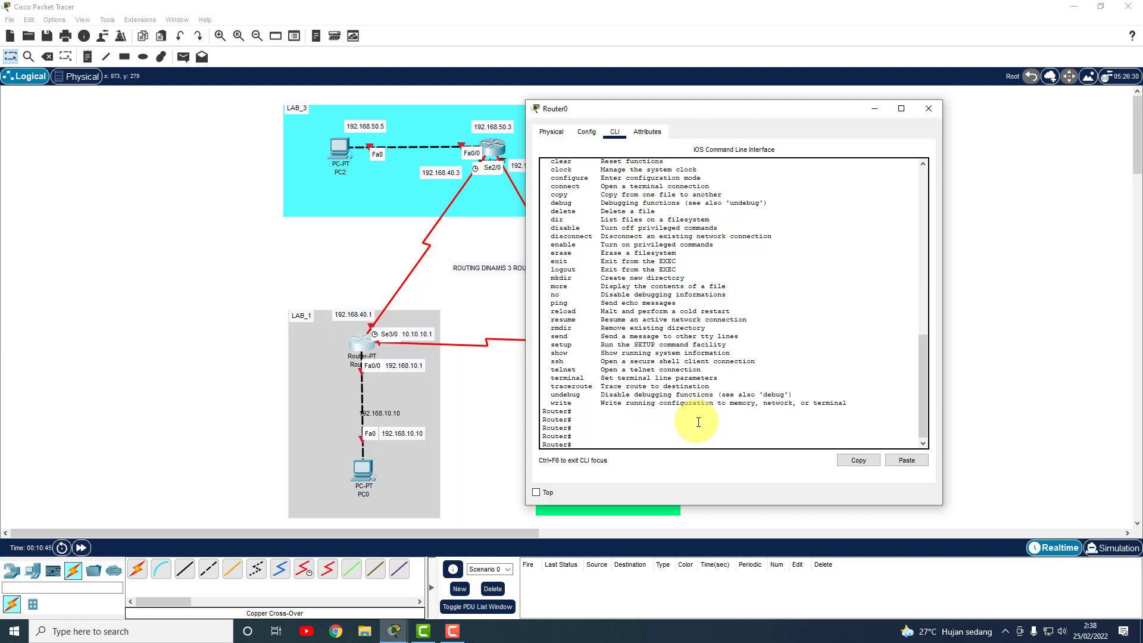
- Enter global configuration mode on the LAB_1 router with configure t
type("conf")
type("igure")
type(" t")
key("Return")
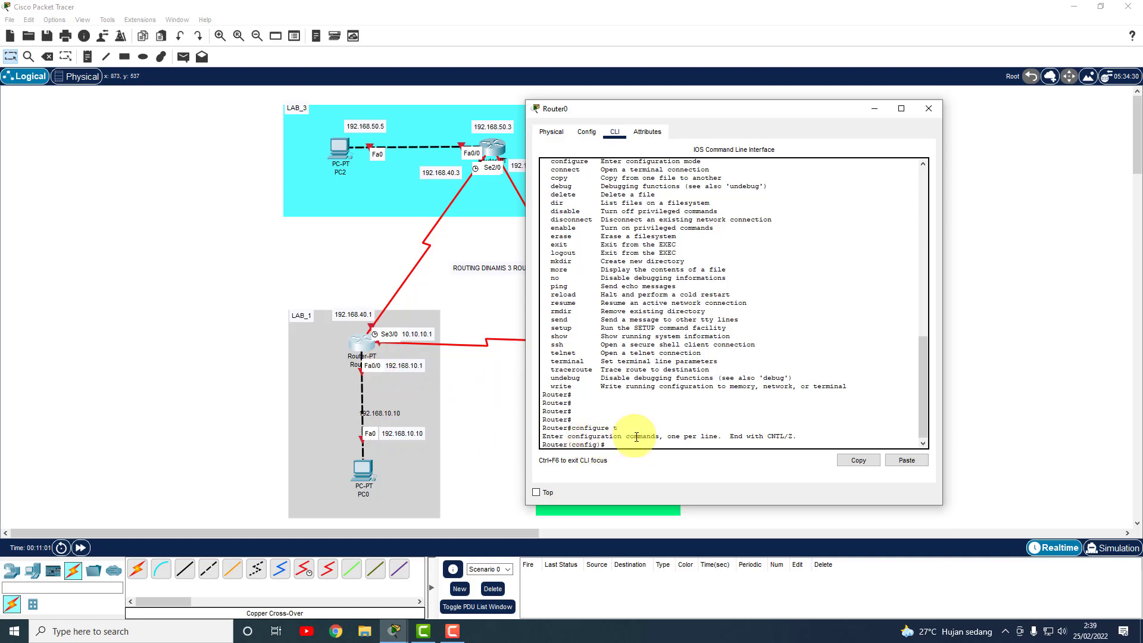
- Select interface fa0/0 on the LAB_1 router and assign it IP address 192.168.10.1 with mask 255.255.255.0
type("terface fa")
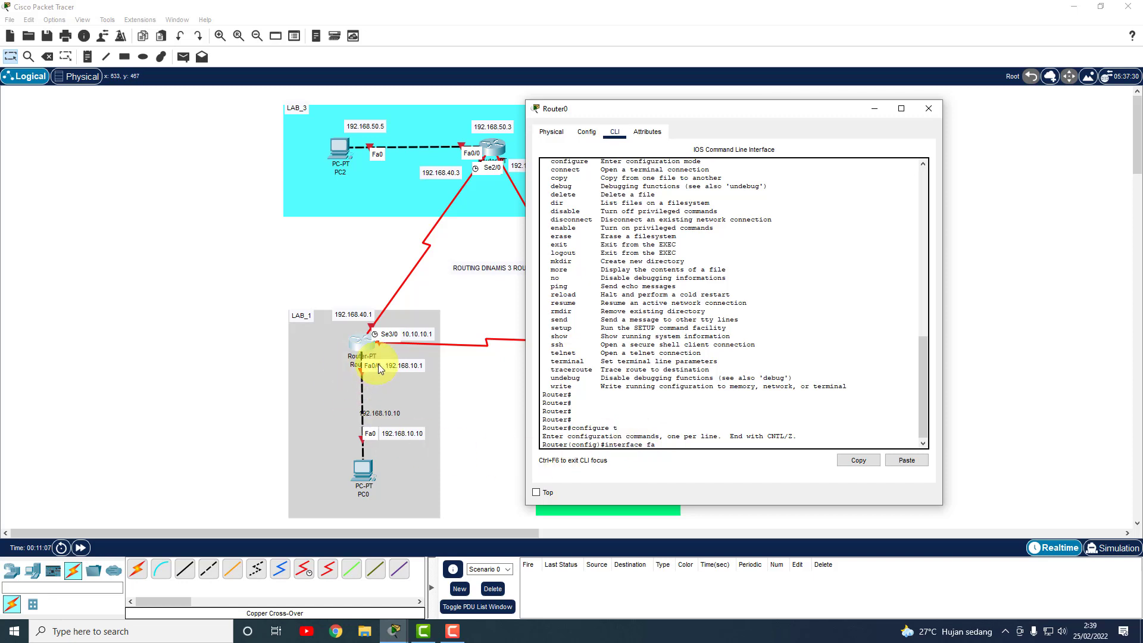
type("0/0")
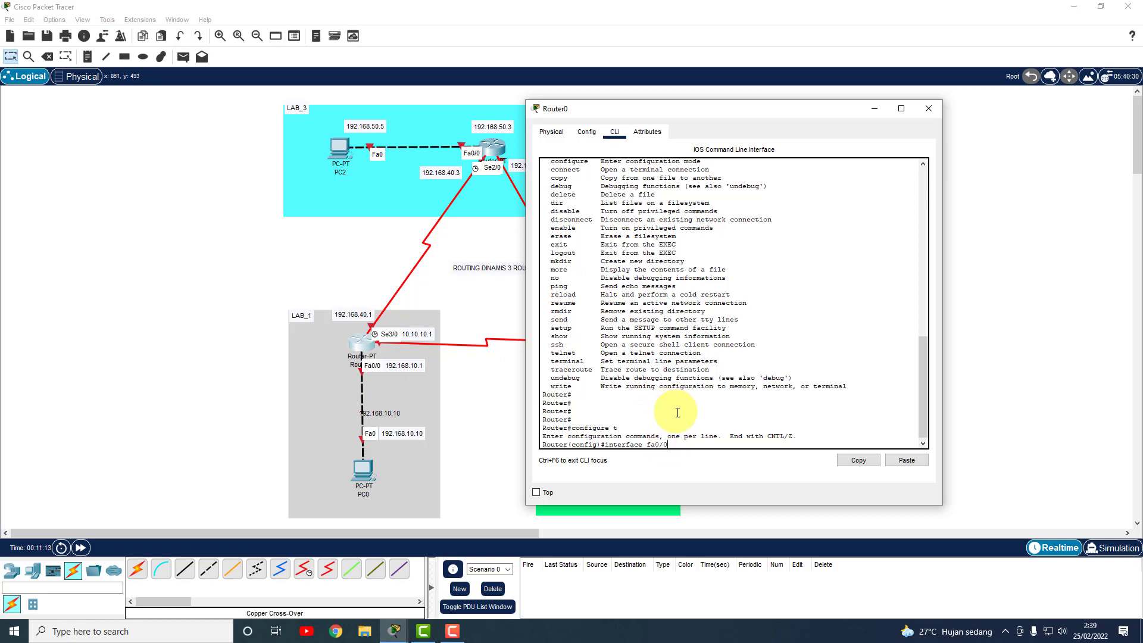
key("Return")
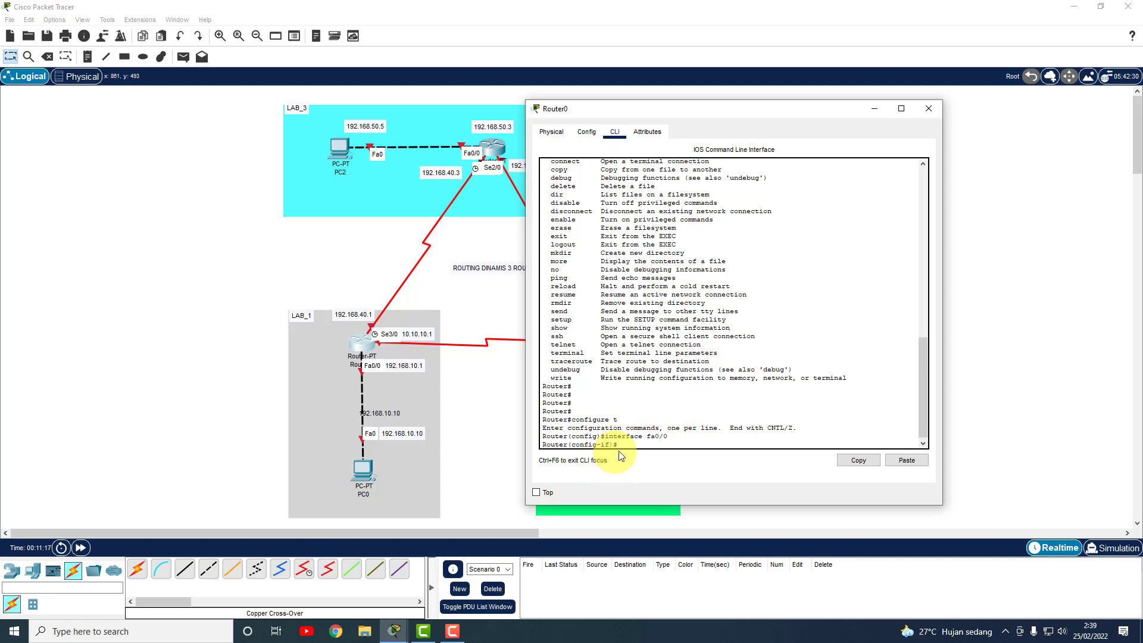
type("ip add")
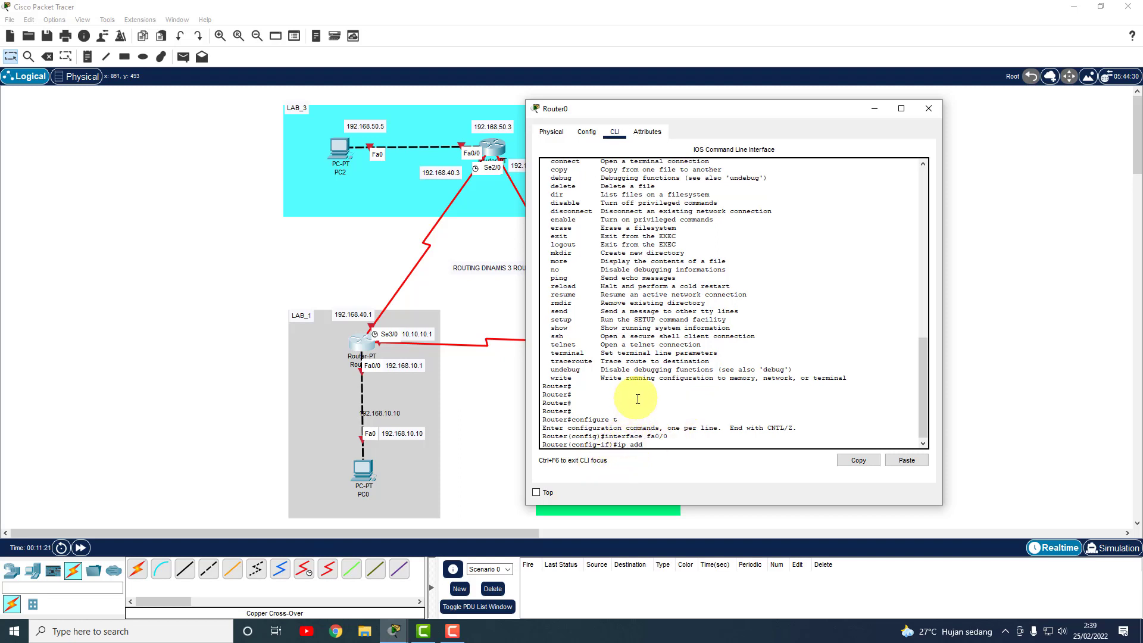
type("1923.1")
key("BackSpace")
key("BackSpace")
type("192.168.10.1")
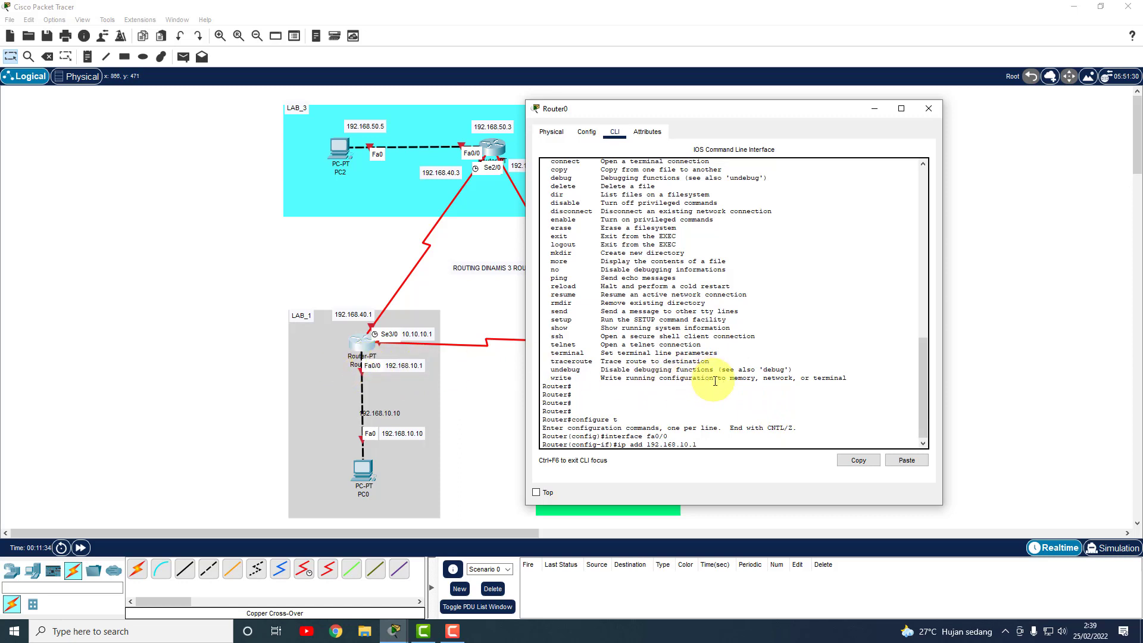
type("255.255.255.0")
key("Return")
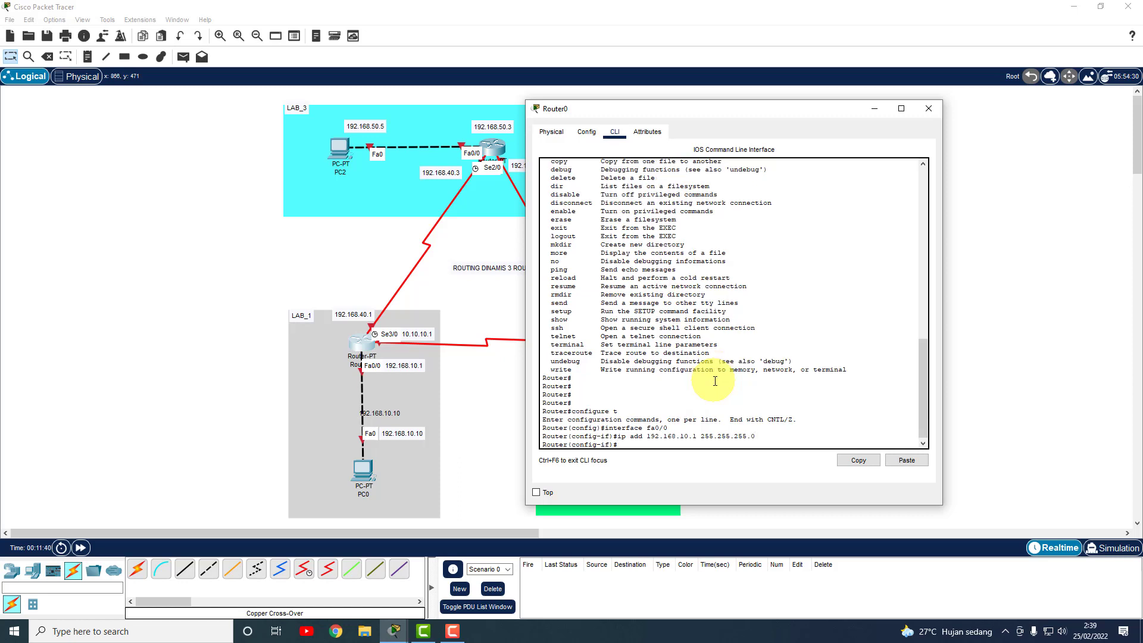
- Enable the fa0/0 interface with no shutdown and exit back to global configuration mode
type("no shutdown")
key("Return")
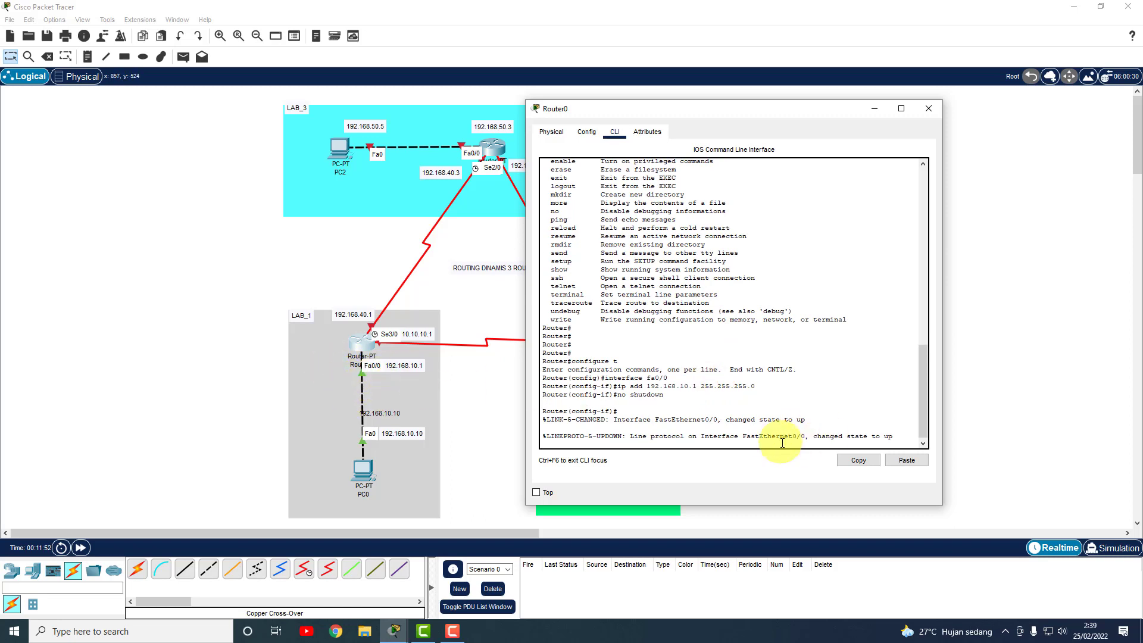
key("Return")
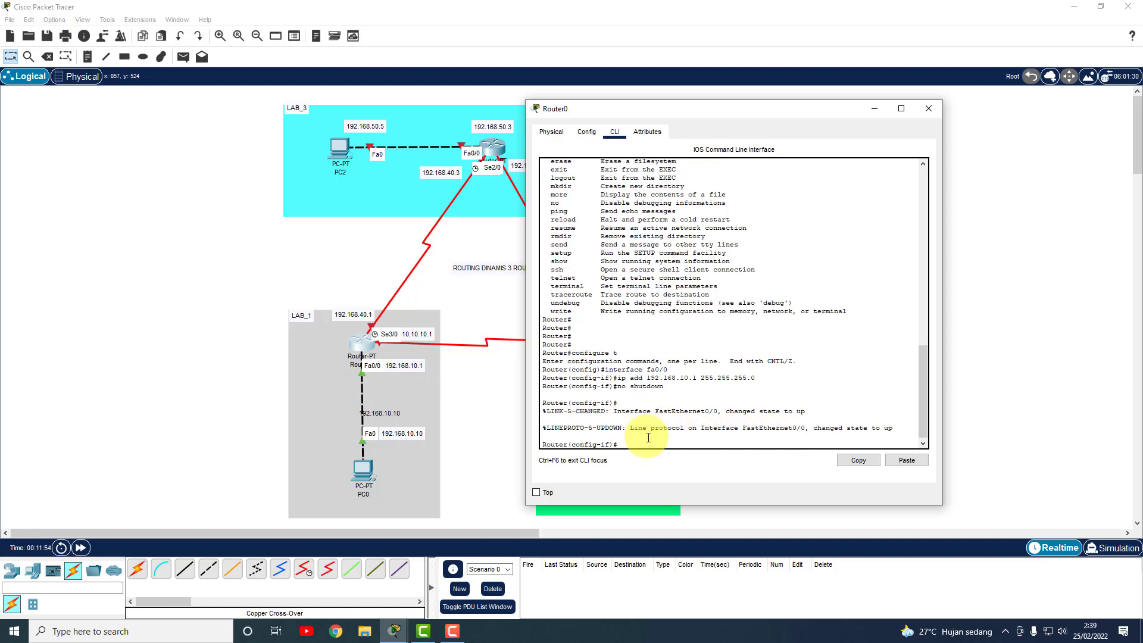
type("ex")
key("Return")
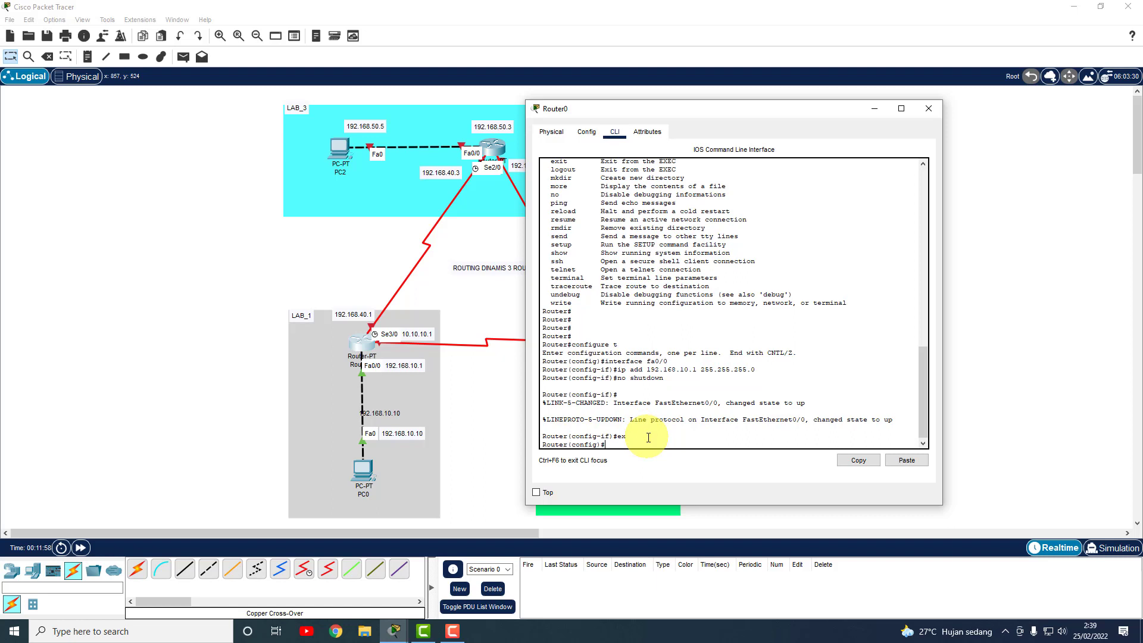
- Configure interface se2/0 on the LAB_1 router with IP address 10.10.10.1 and mask 255.0.0.0, enable it with no shutdown, and exit the interface
type("interface se2/0")
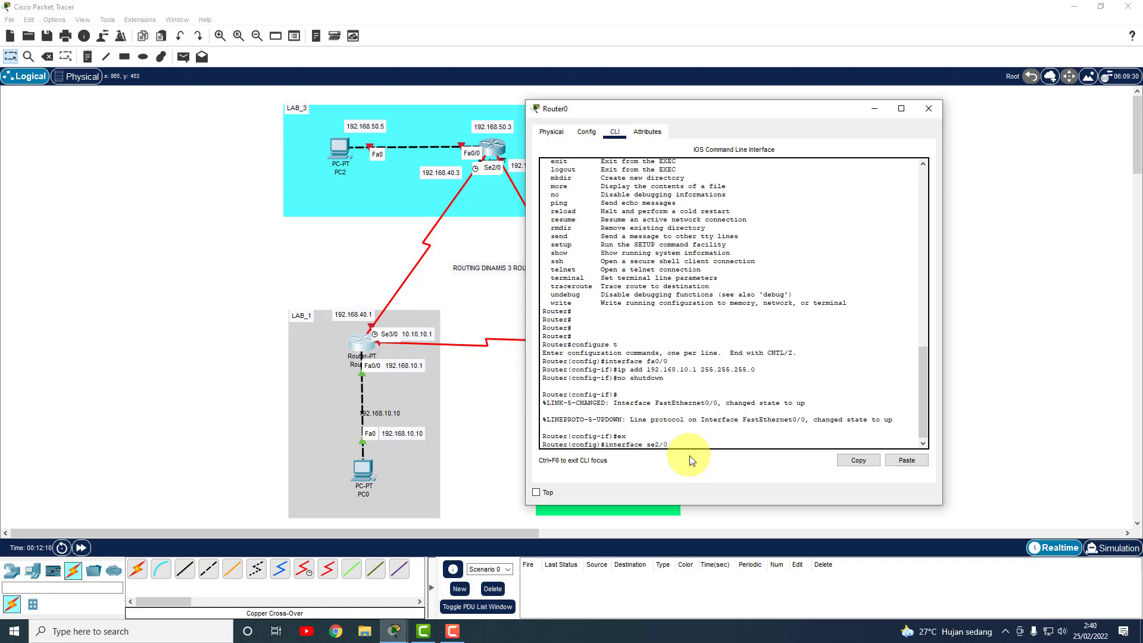
key("Return")
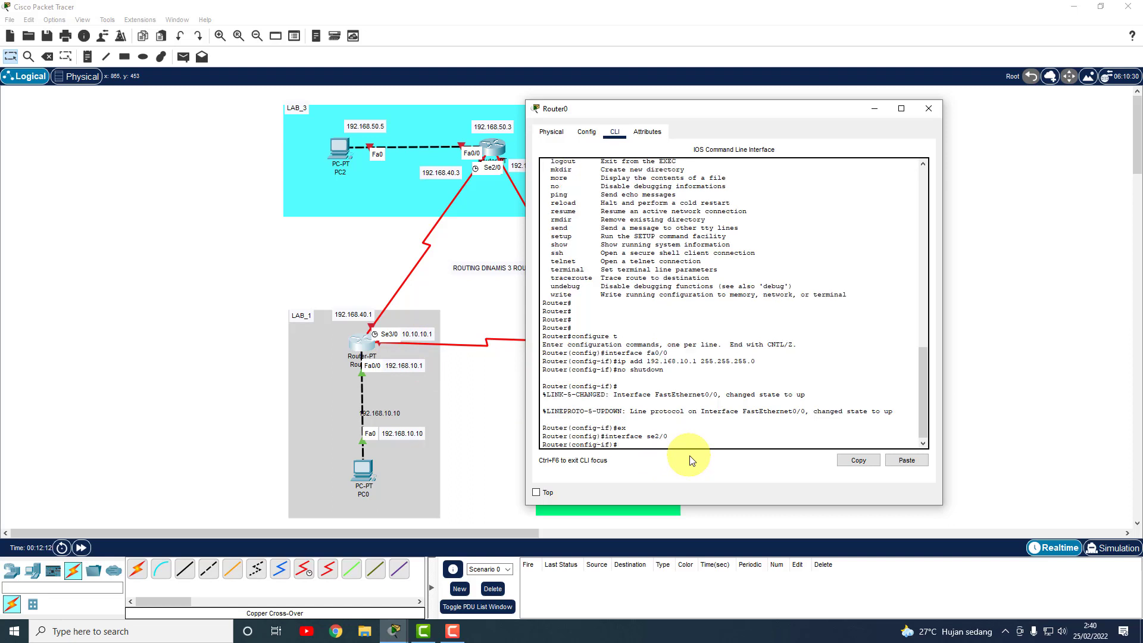
type("ip add 10.10.10.1 255.")
type("0.0.0")
key("Return")
type("no shu")
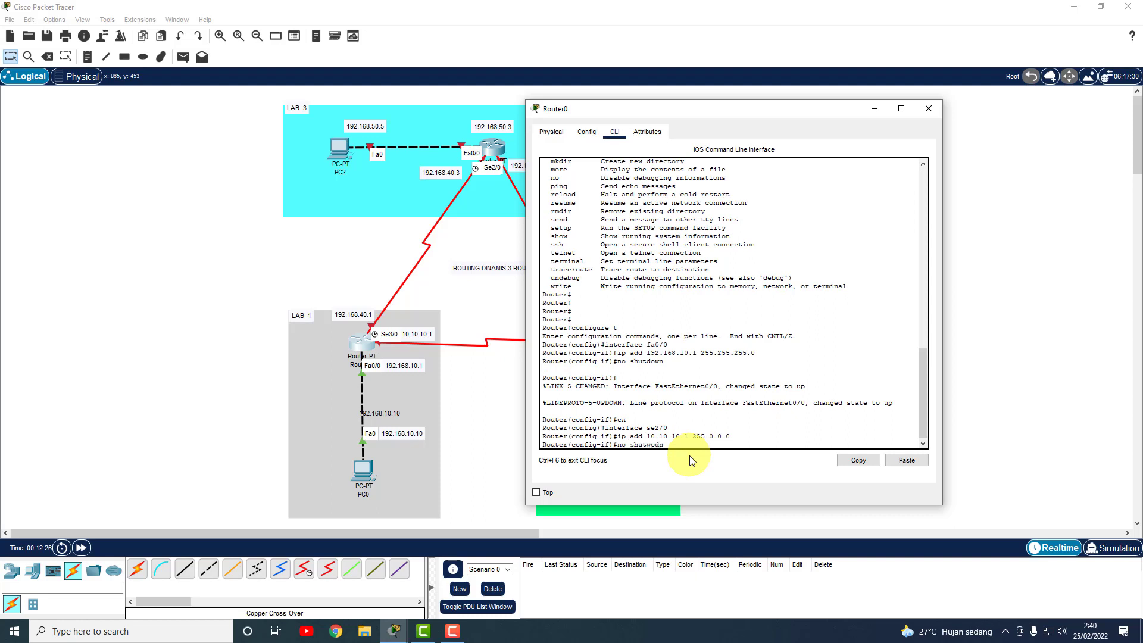
type("t")
key("Tab")
key("Return")
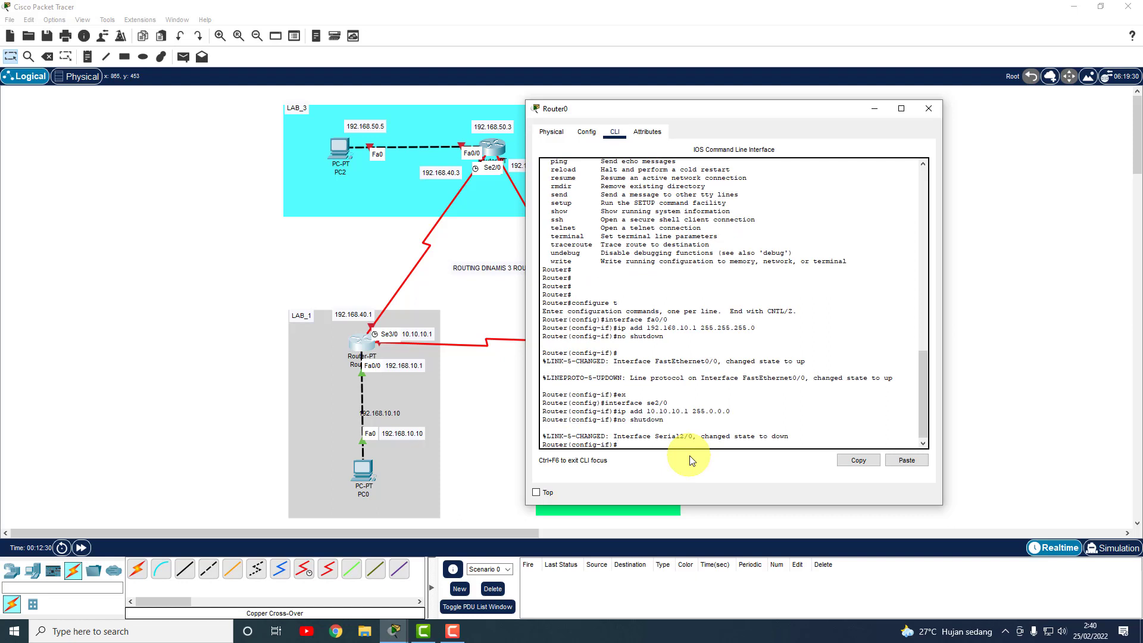
type("ex")
key("Return")
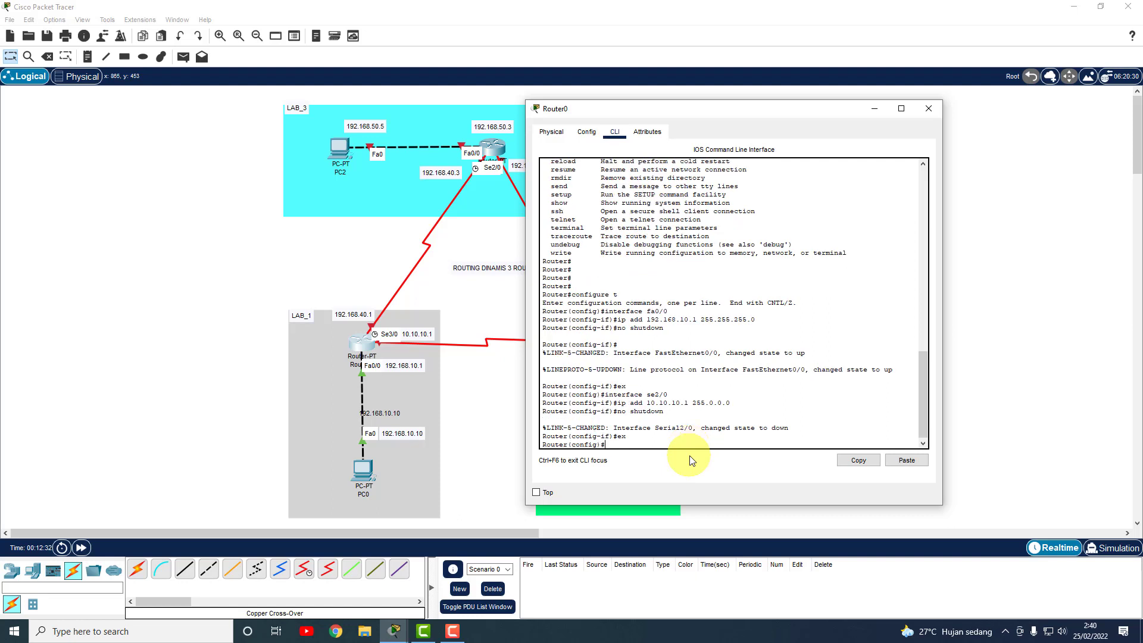
- Configure interface se3/0 on the LAB_1 router with IP address 192.168.40.1 and mask 255.255.255.0, enable it with no shutdown, and exit the interface
type("interface se3/0")
key("Return")
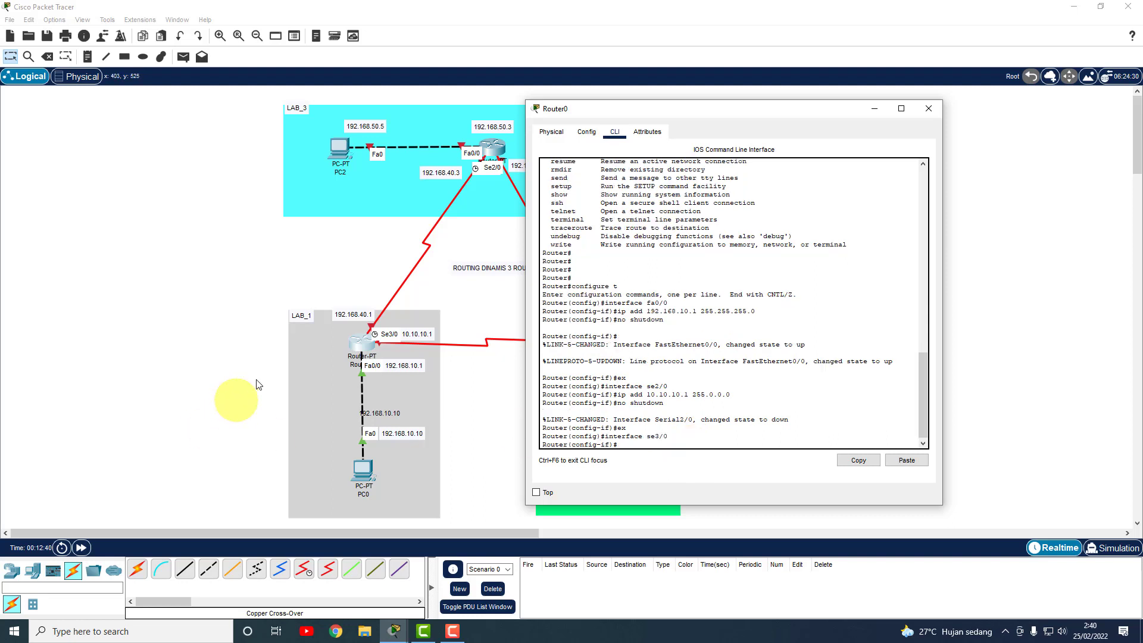
type("ip add 192.168.40")
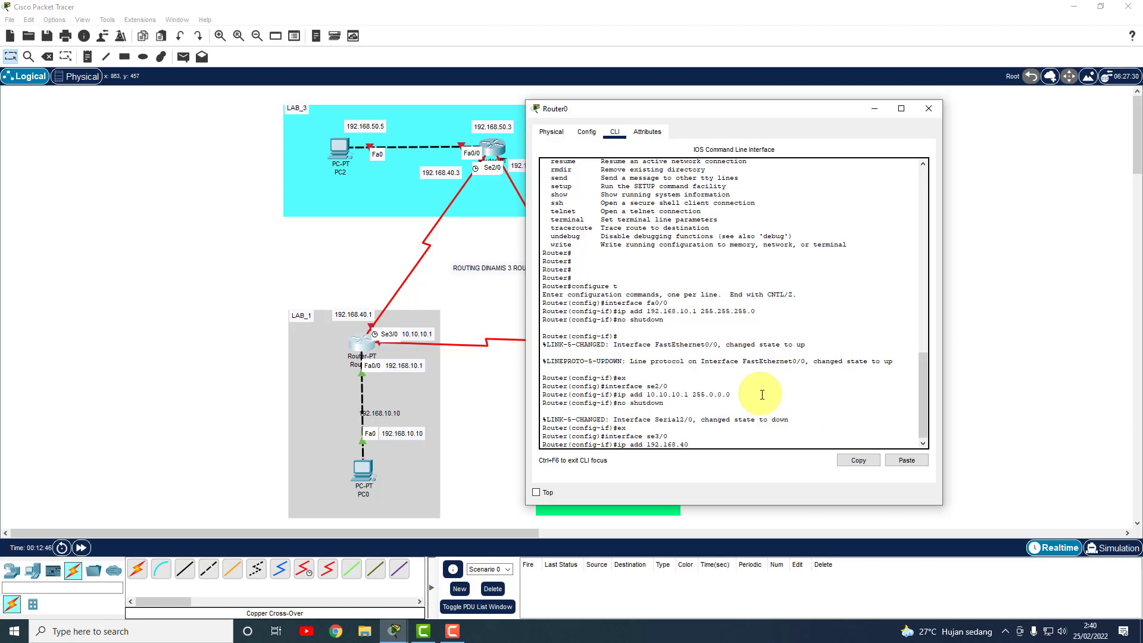
type(".1 255.255.255.0")
key("Return")
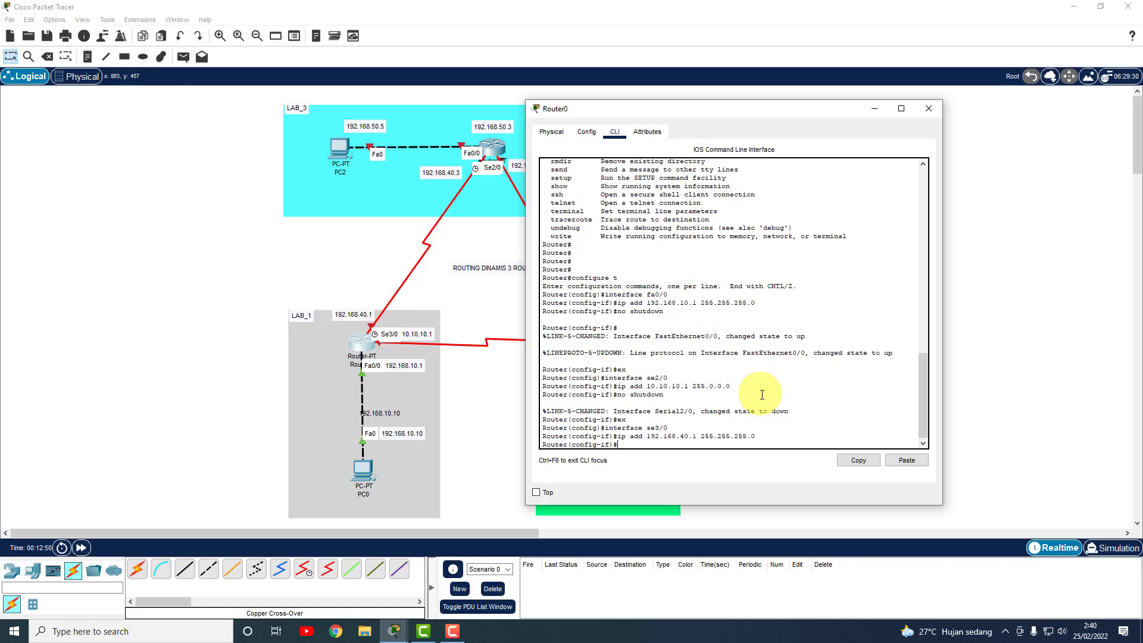
type("no shutdown")
key("Return")
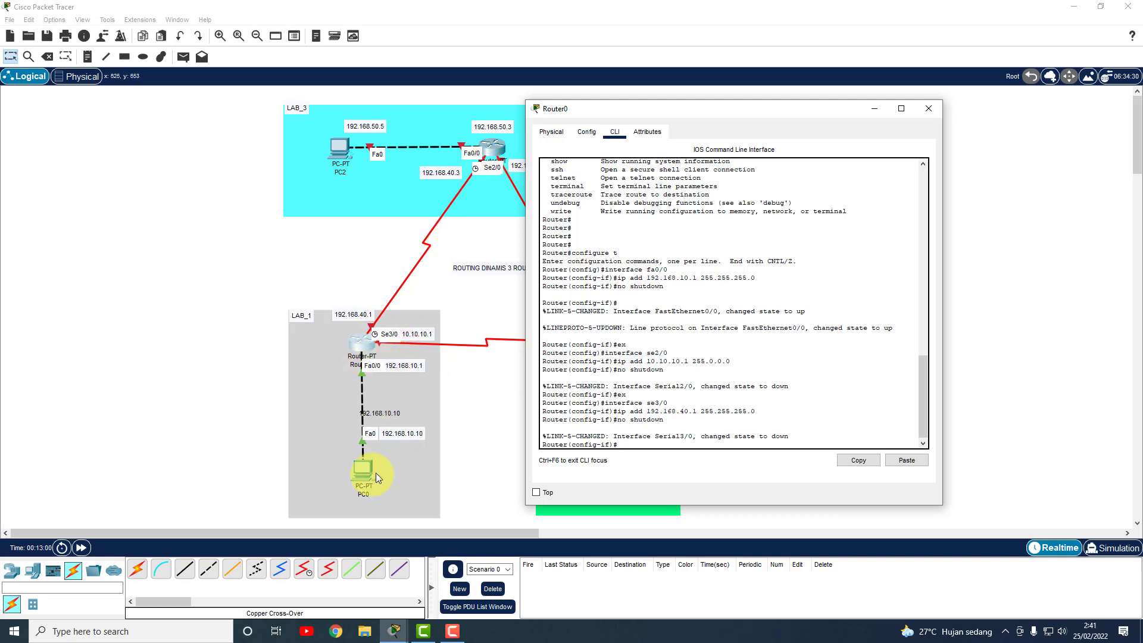
type("ex")
key("Return")
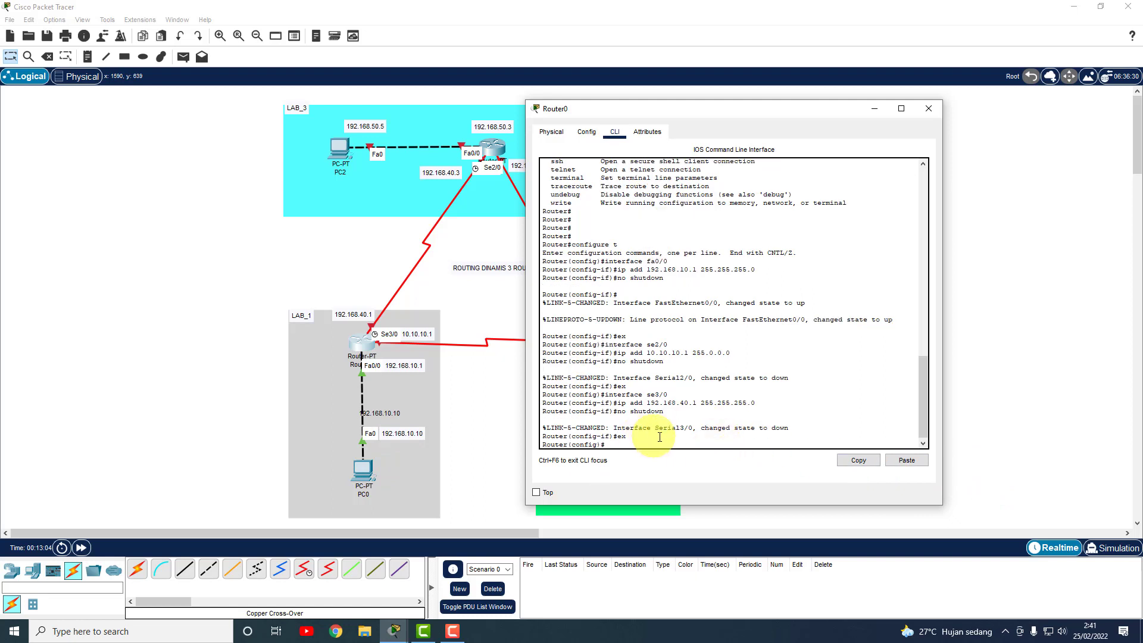
- Exit global configuration mode and close the LAB_1 router window
type("ex")
key("Return")
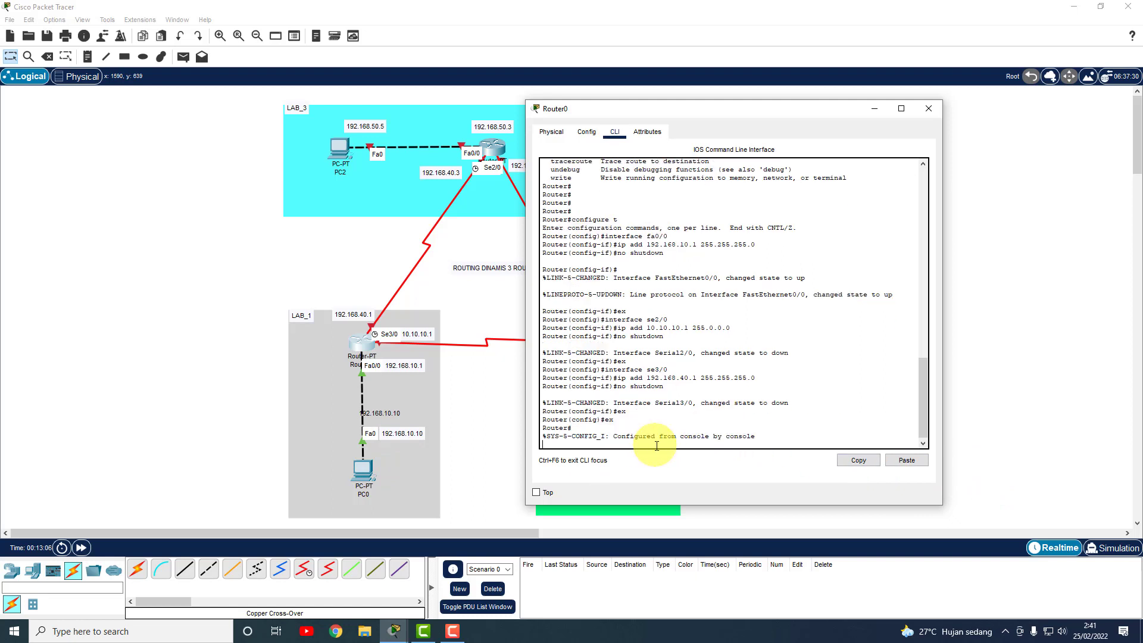
key("Return")
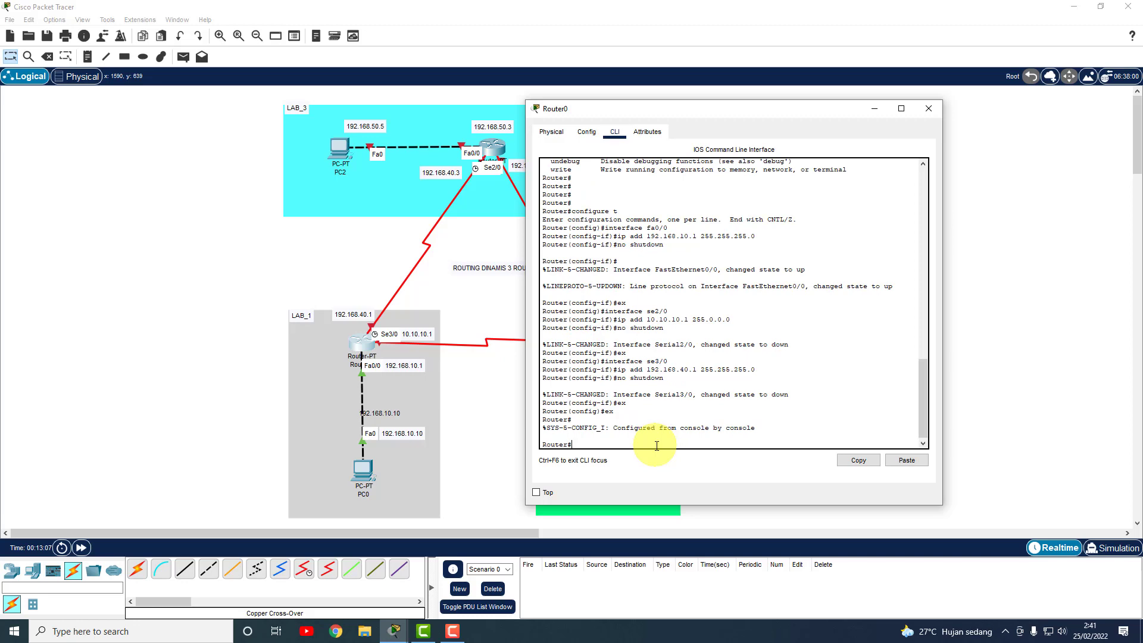
left_click(931, 111)
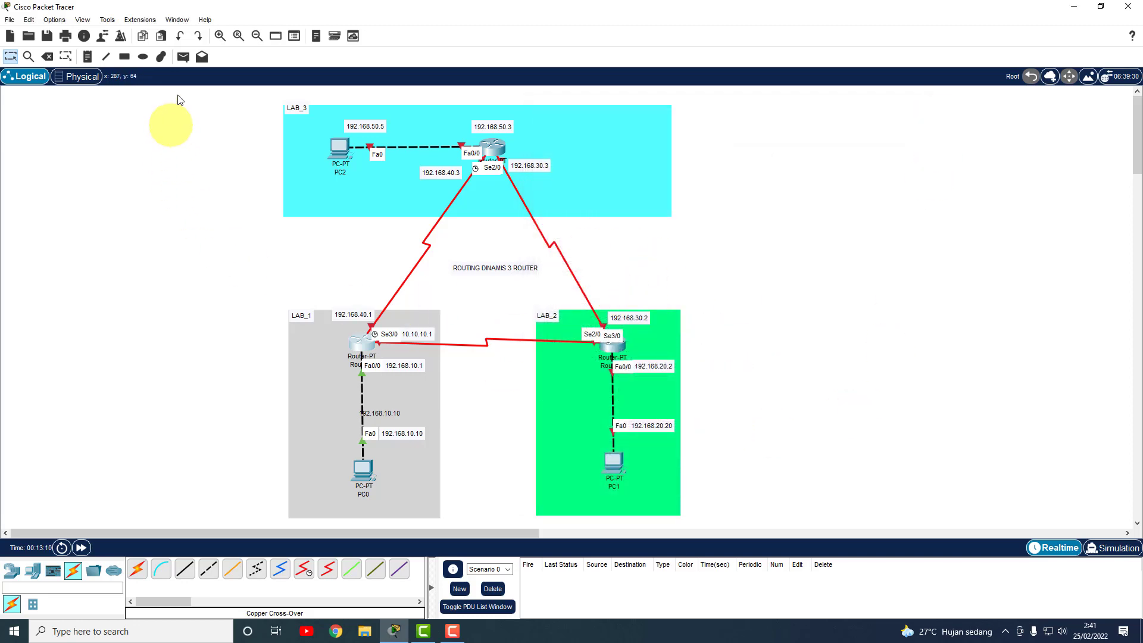
- Send a simple test PDU from PC0 to the LAB_1 router to check connectivity
left_click(183, 56)
left_click(363, 473)
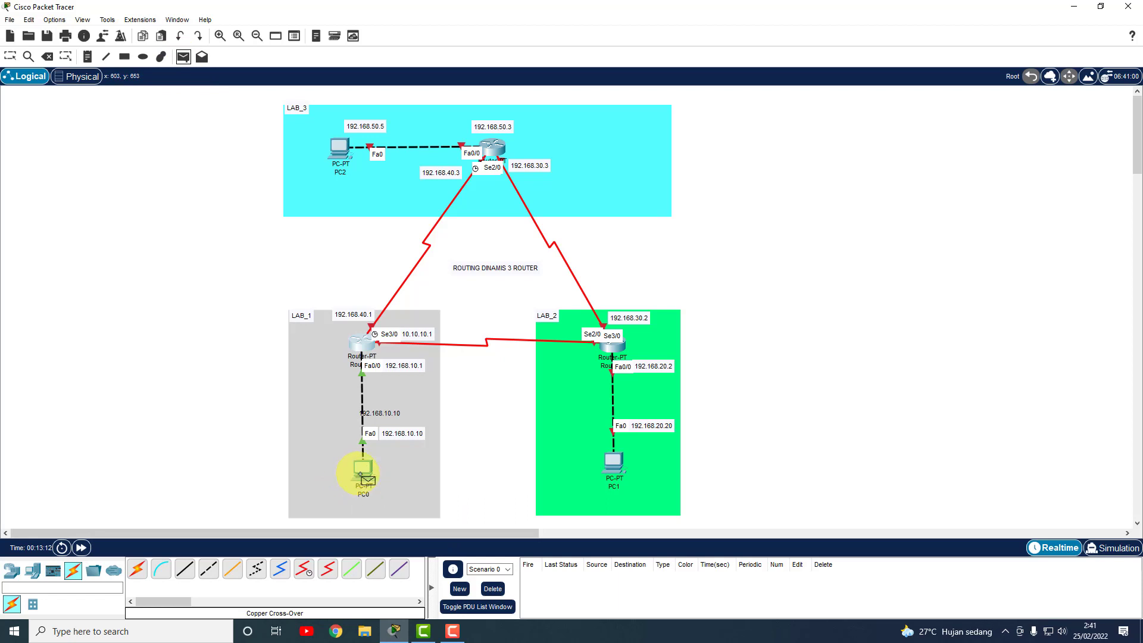
left_click(363, 343)
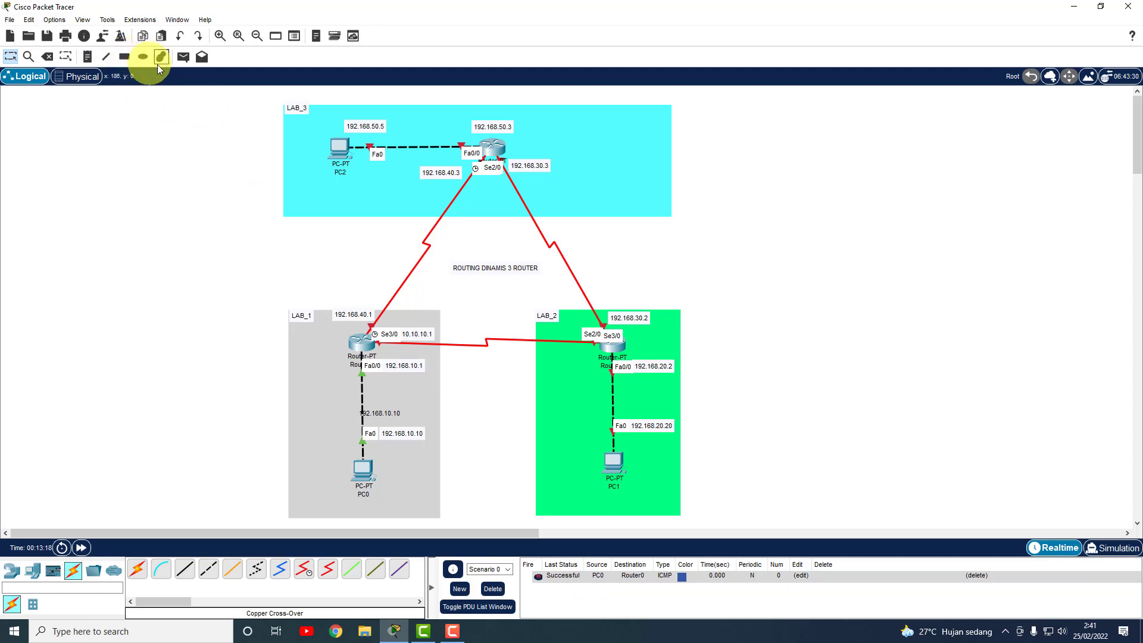
left_click(183, 56)
left_click(613, 462)
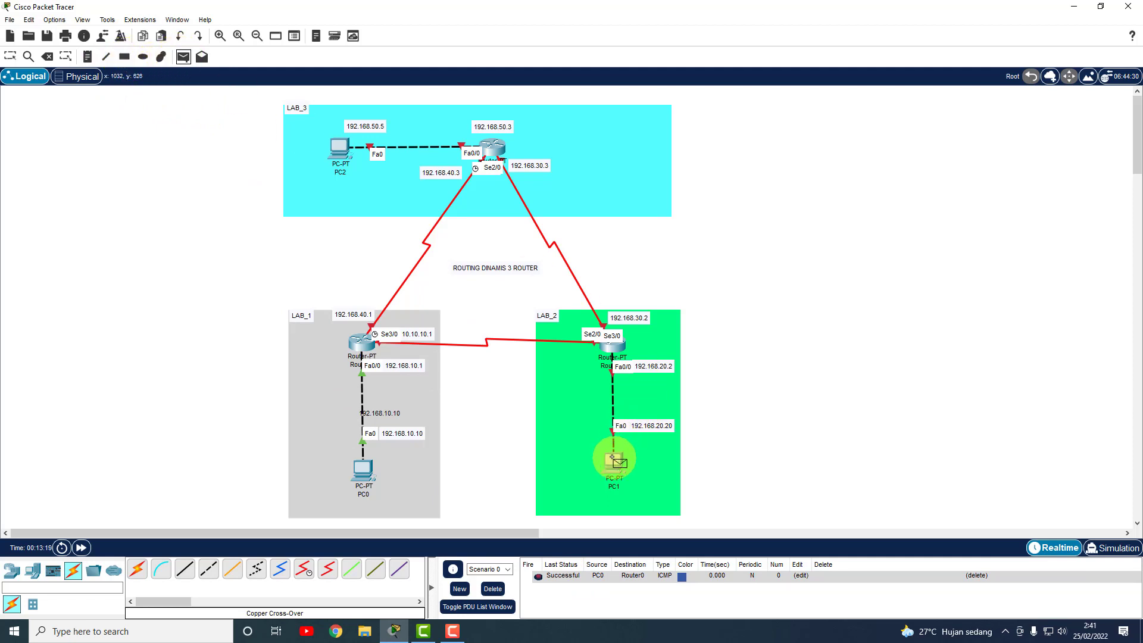
left_click(607, 347)
left_click(620, 330)
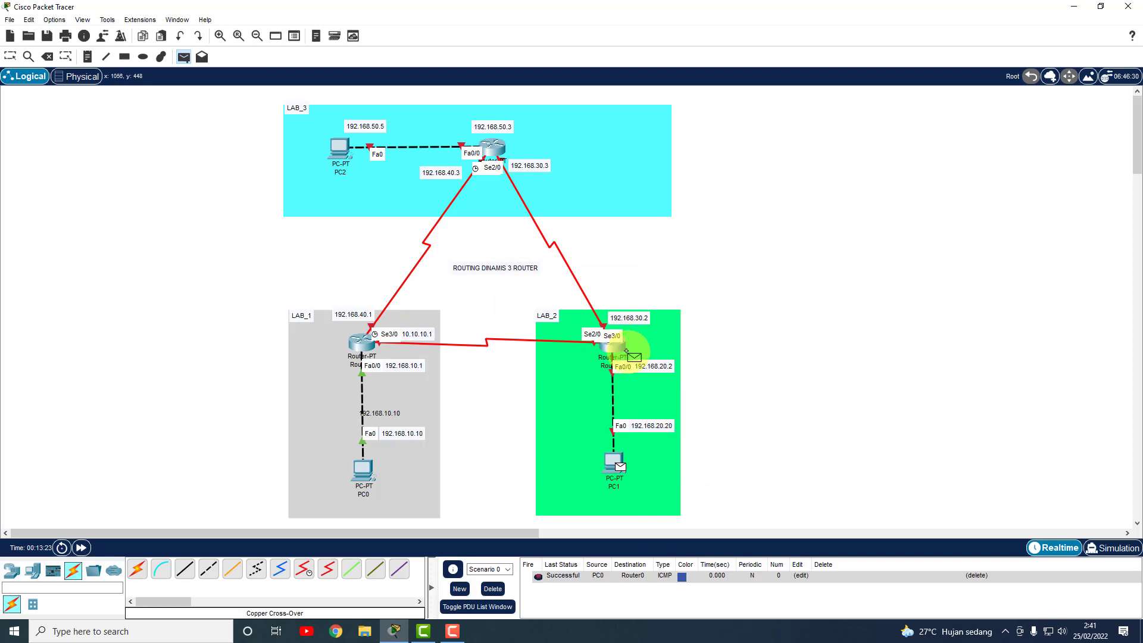
left_click(17, 63)
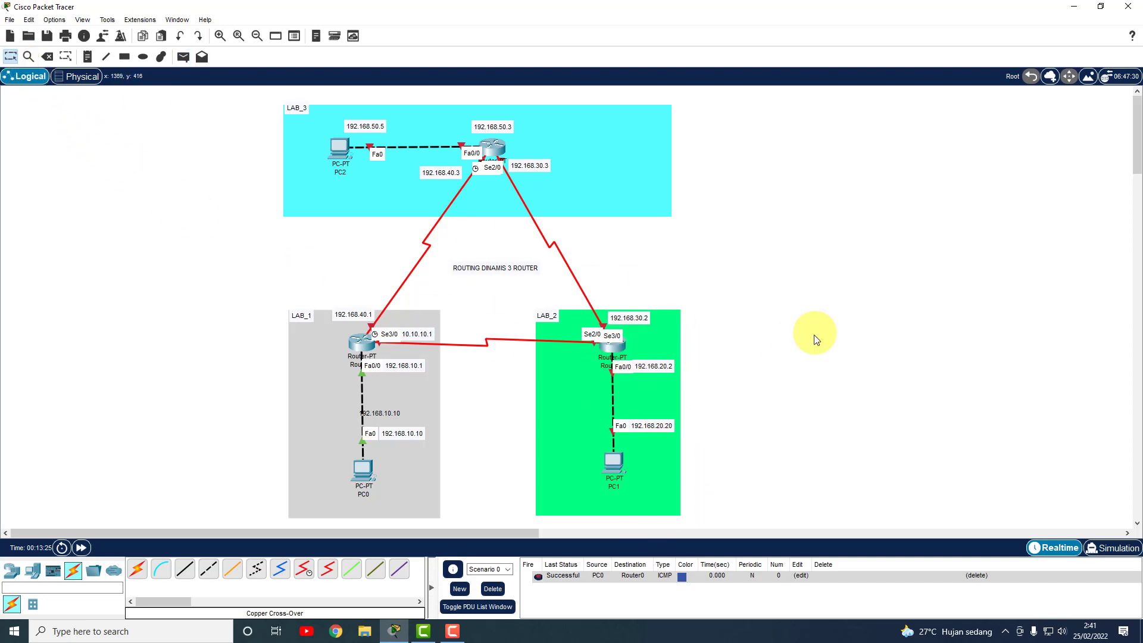
- Open the LAB_2 router's command line, decline the initial configuration dialog with n, and enter privileged mode with enable
left_click(616, 355)
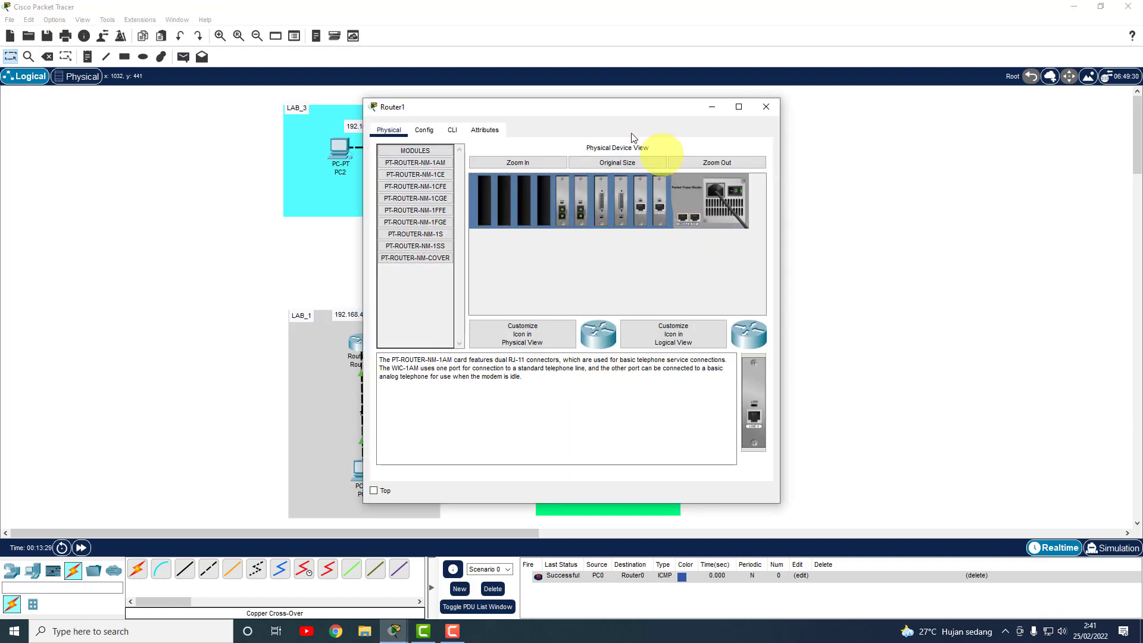
left_click_drag(626, 107, 937, 89)
left_click(760, 111)
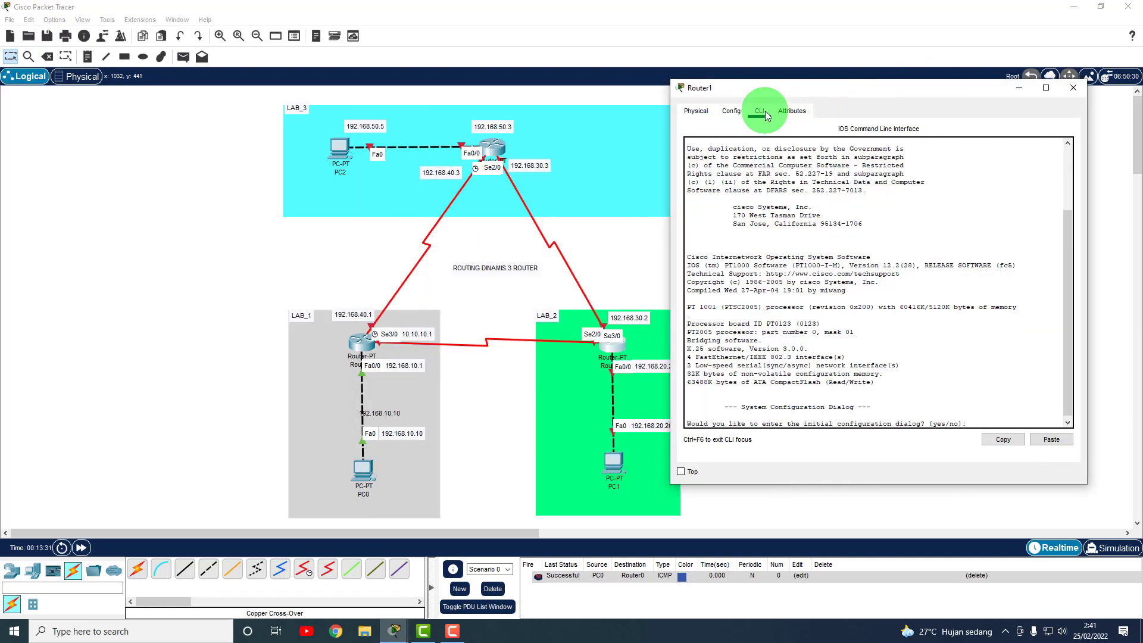
left_click(978, 420)
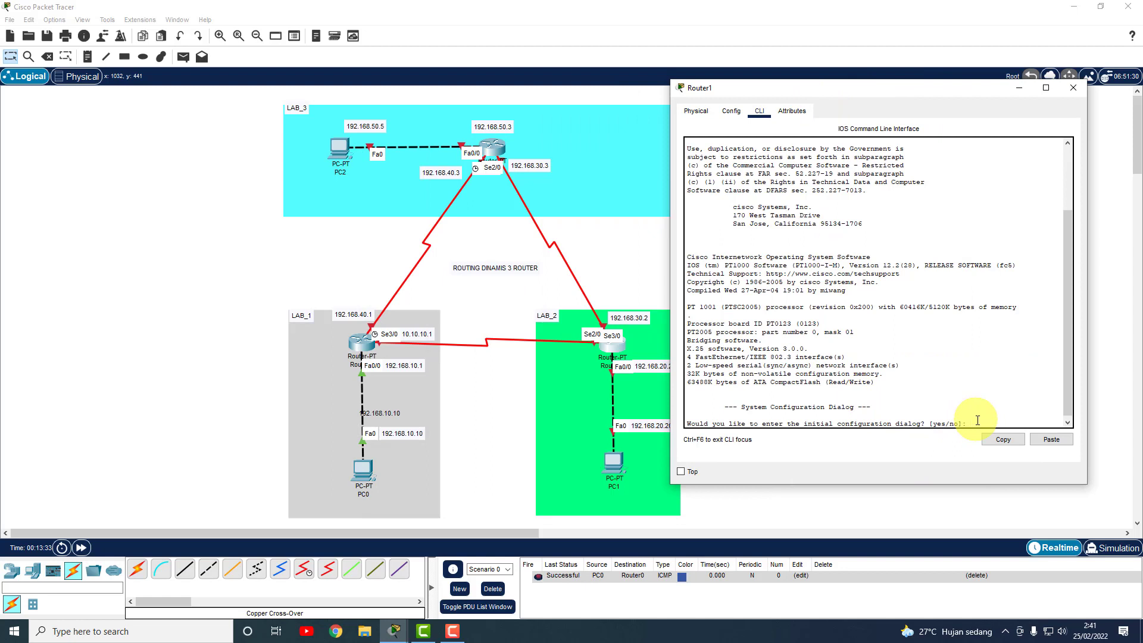
type("n")
key("Return")
key("Return")
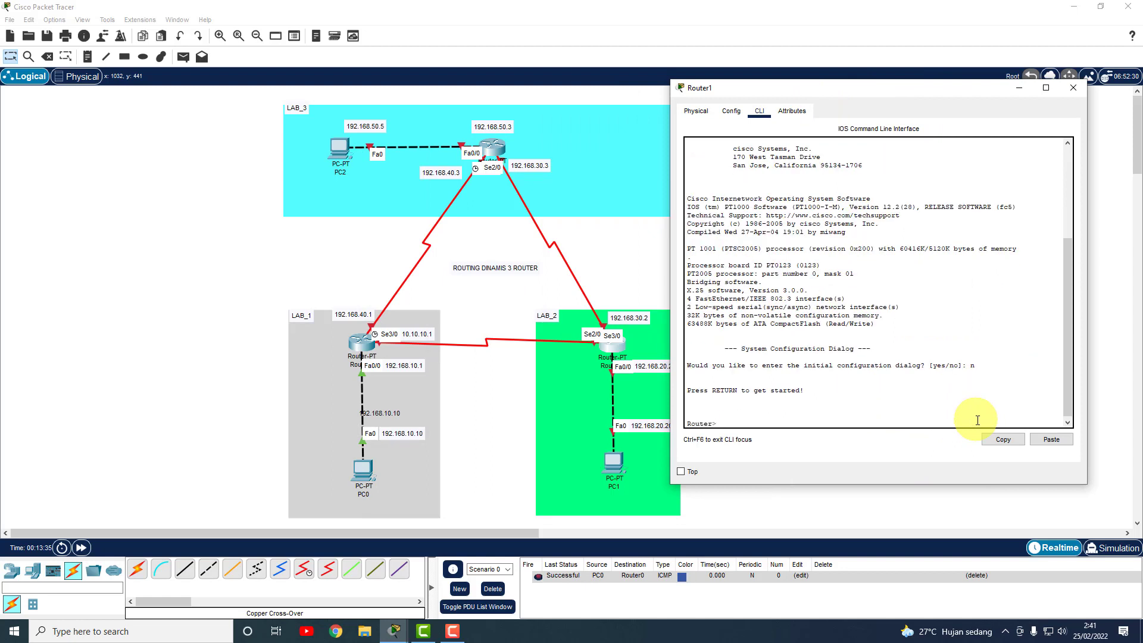
type("enable")
key("Return")
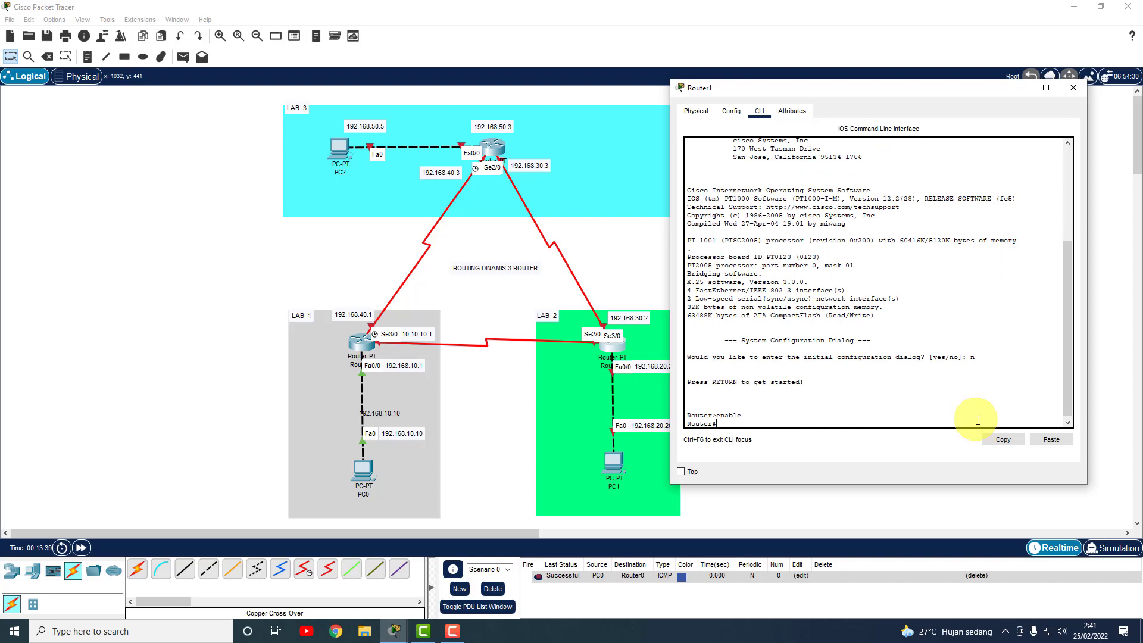
- Enter global configuration mode on the LAB_2 router and assign interface fa0/0 the IP address 192.168.20.2 with mask 255.255.255.0
type("conf t")
key("Return")
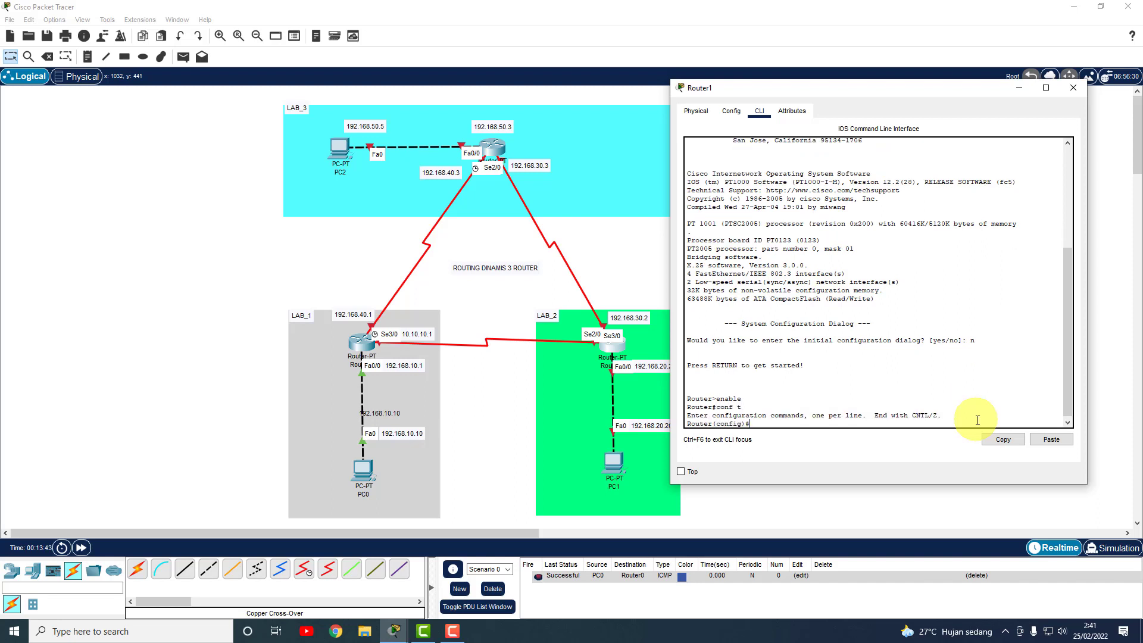
type("int fa0/0")
key("Return")
left_click_drag(876, 96, 897, 86)
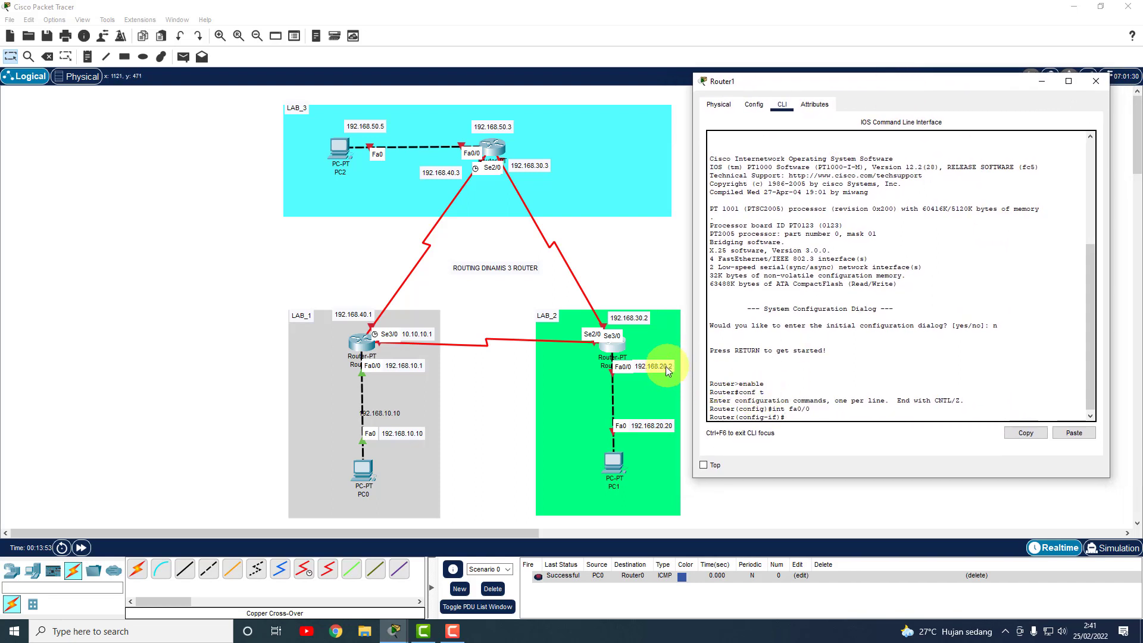
type("ip add 192.16")
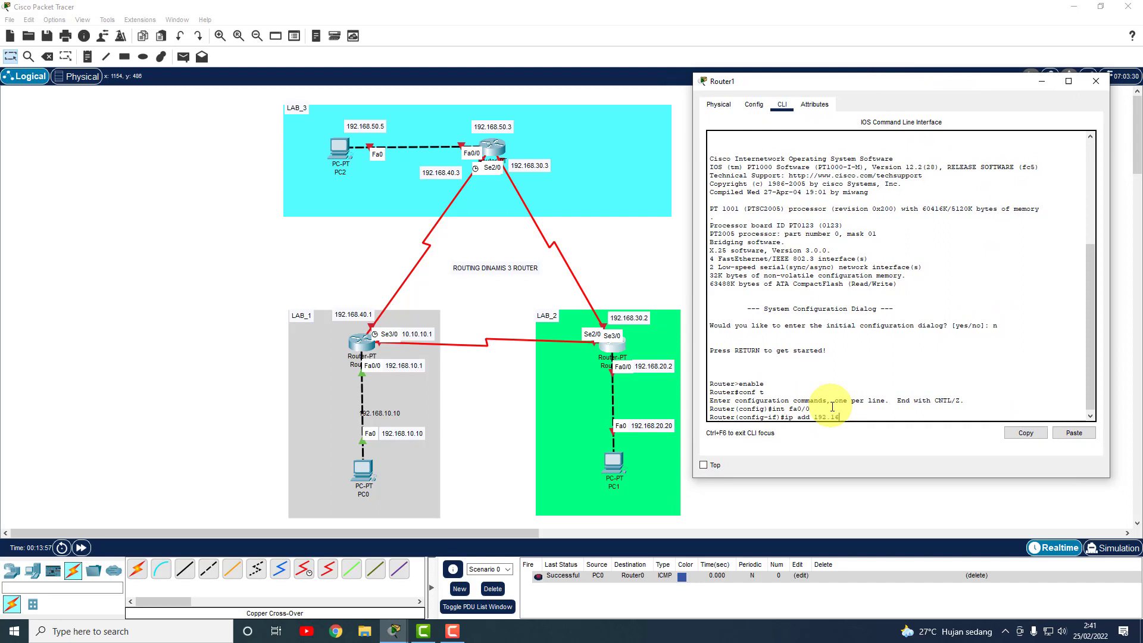
type("8.20.2 255.255.255.0")
key("Return")
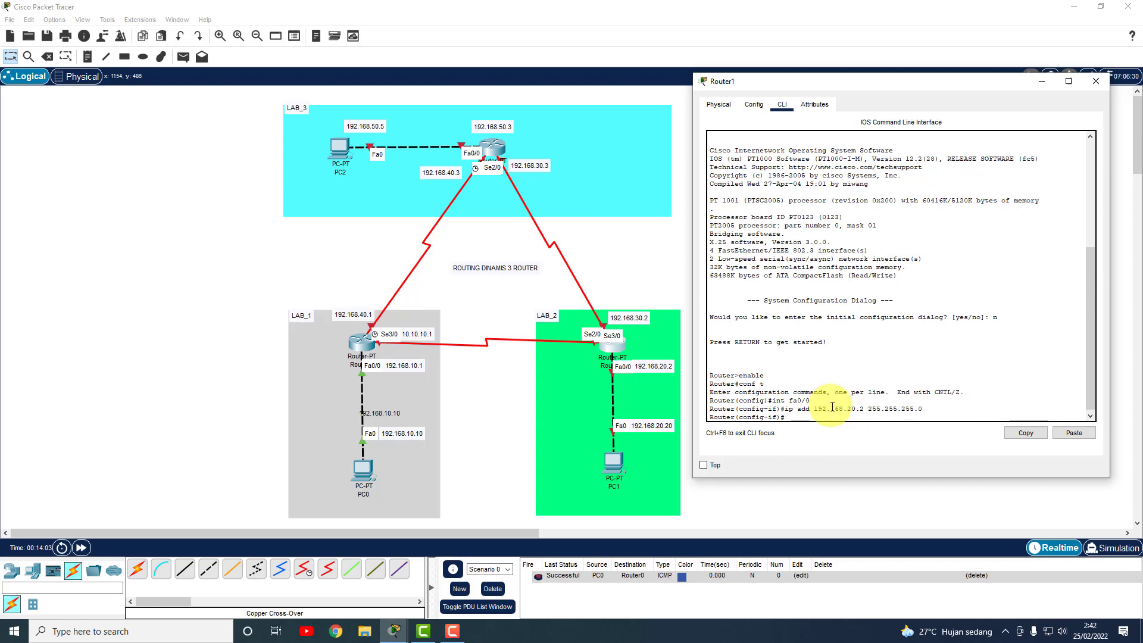
- Enable interface fa0/0 on the LAB_2 router with no shutdown and exit the interface
type("nmo")
type("o shutdwon")
key("Return")
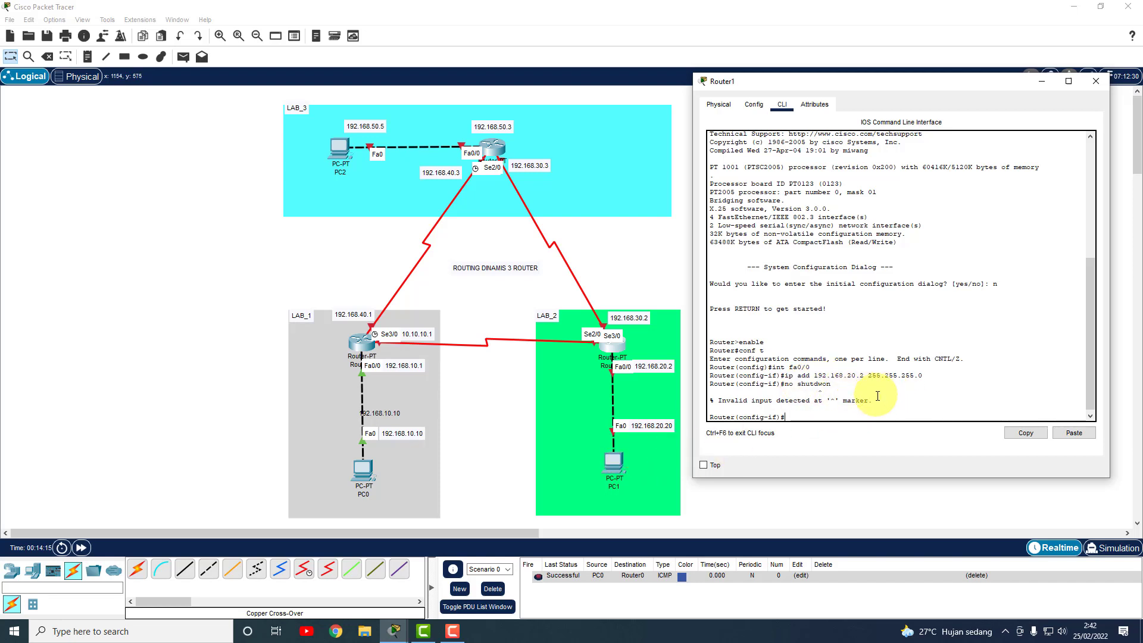
type("no shutdown")
key("Return")
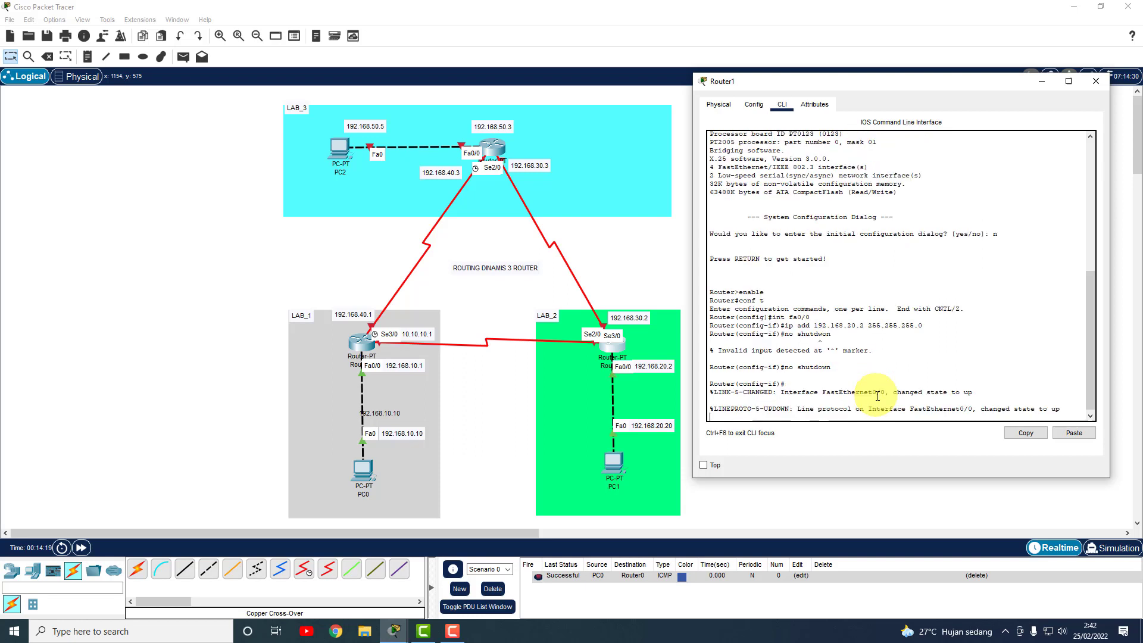
key("Return")
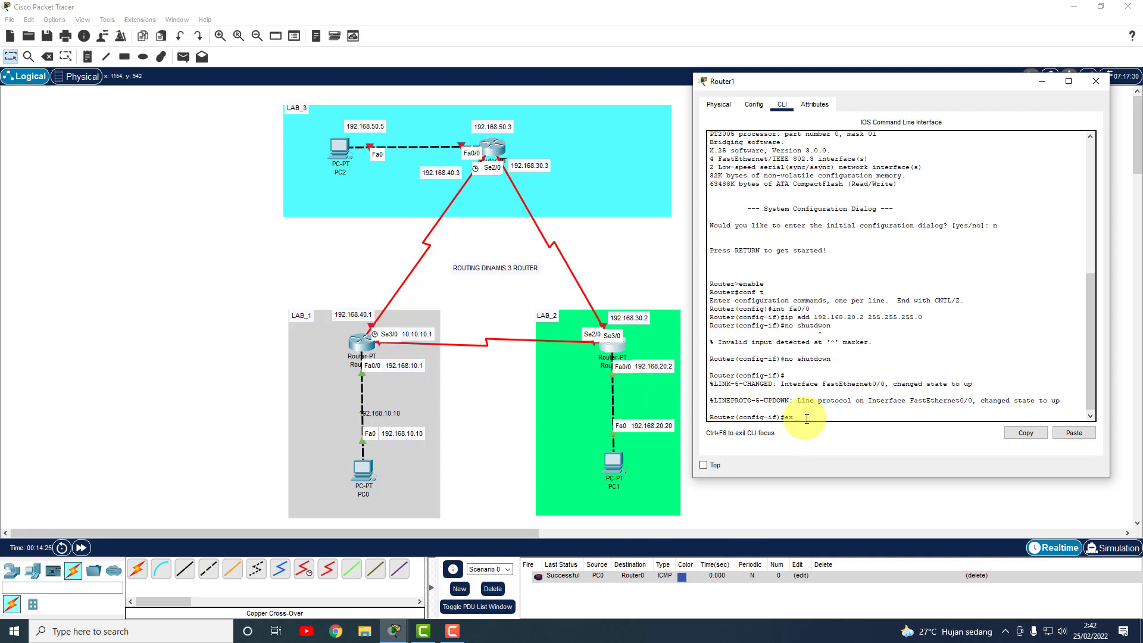
key("Return")
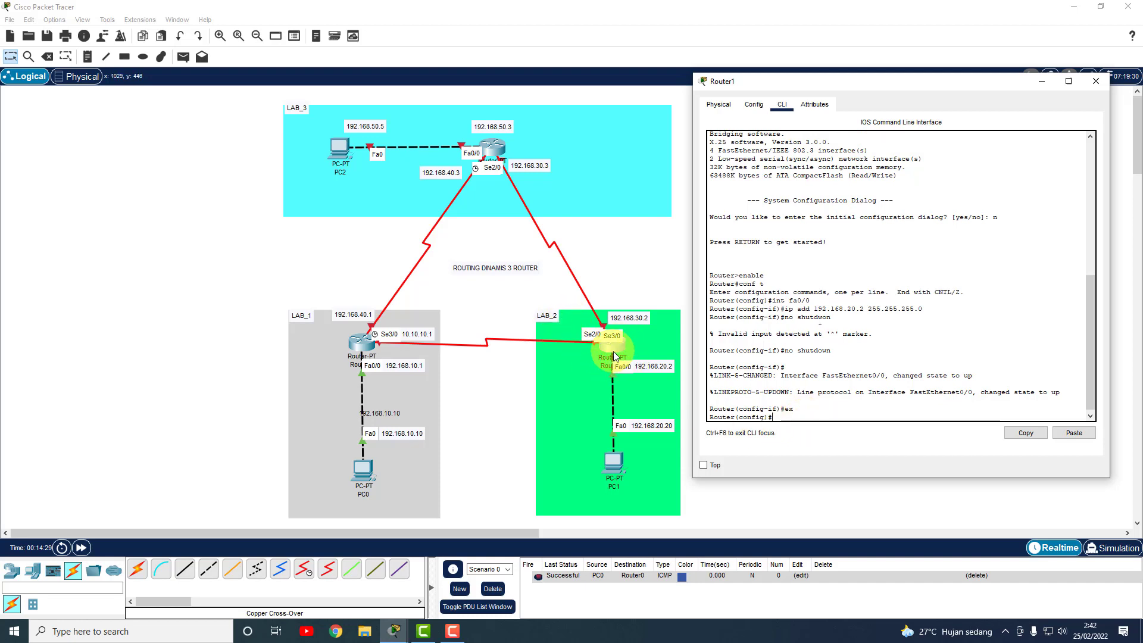
- Enter interface se3/0 on the LAB_2 router and begin its ip add command
type("int fa")
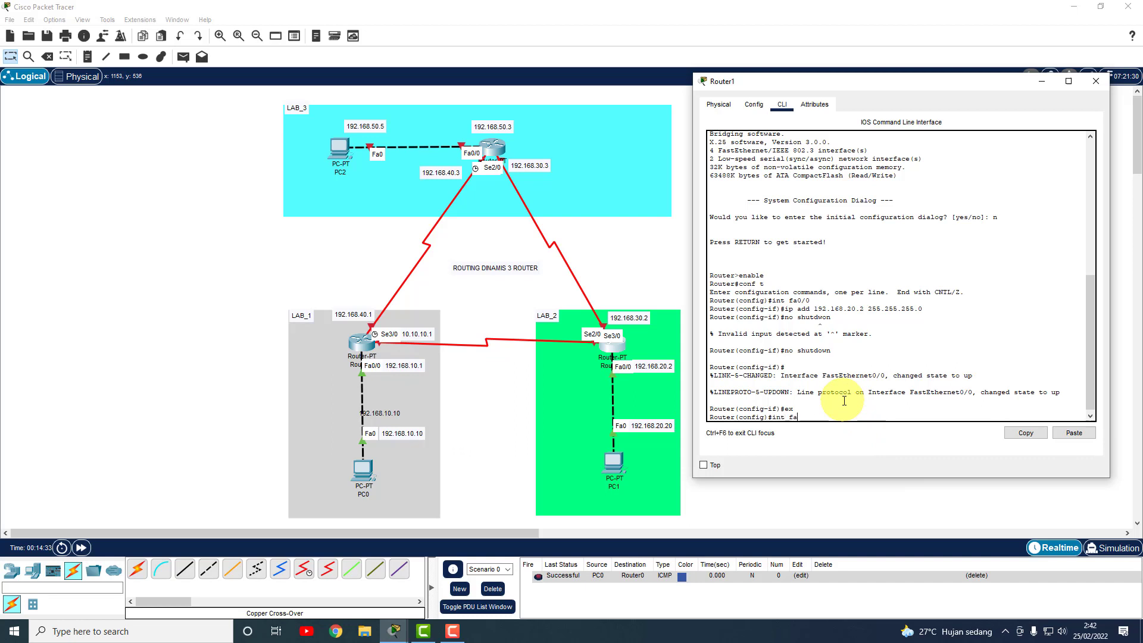
key("BackSpace")
key("BackSpace")
type("se3/0")
key("Return")
type("ip add")
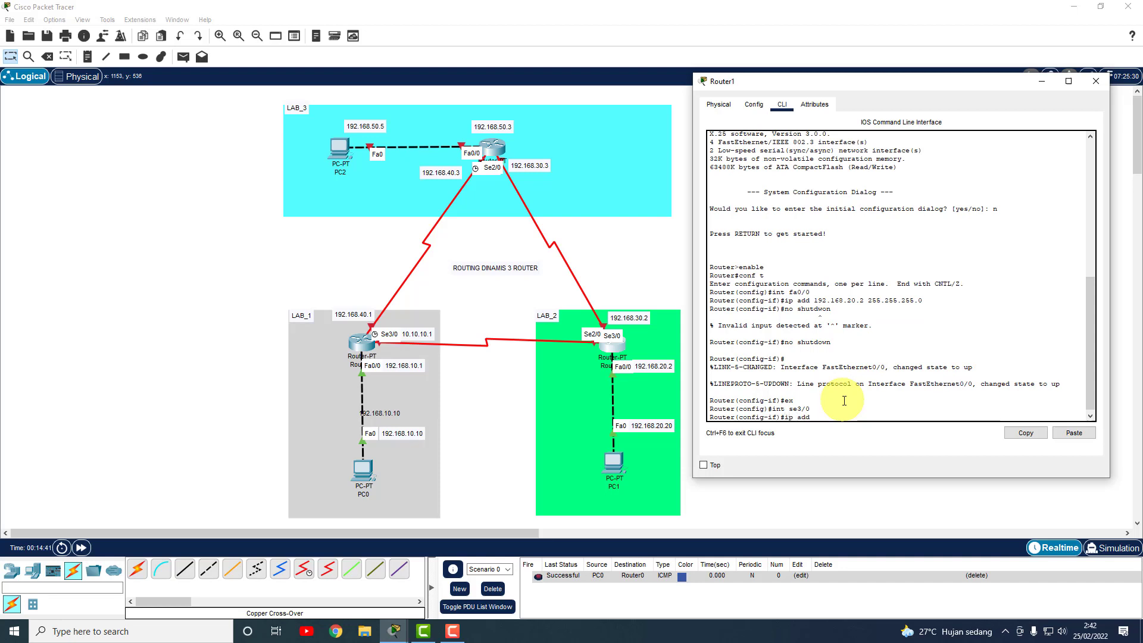
- Add a 10.10.10.2 text note beside the LAB_2 router's link to LAB_1 and position it just below the link
left_click(87, 56)
left_click(567, 332)
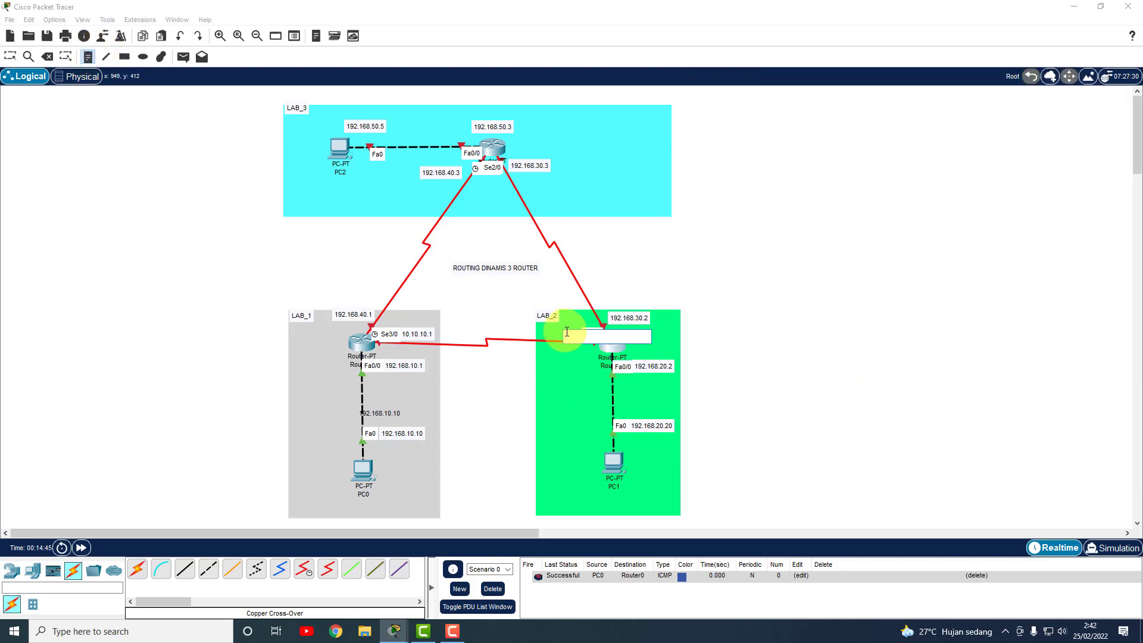
type("10.10.10.2")
left_click(10, 56)
left_click(571, 339)
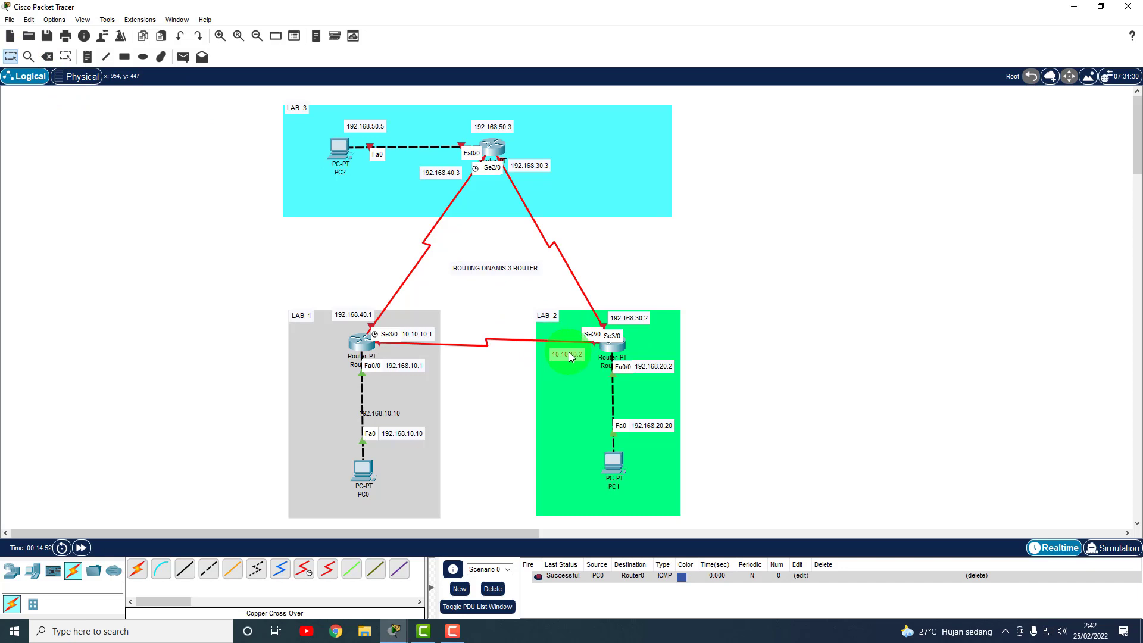
- Return to the LAB_2 router's command line and complete the se3/0 address as 10.10.10.2 with mask 255.0.0.0
left_click(399, 630)
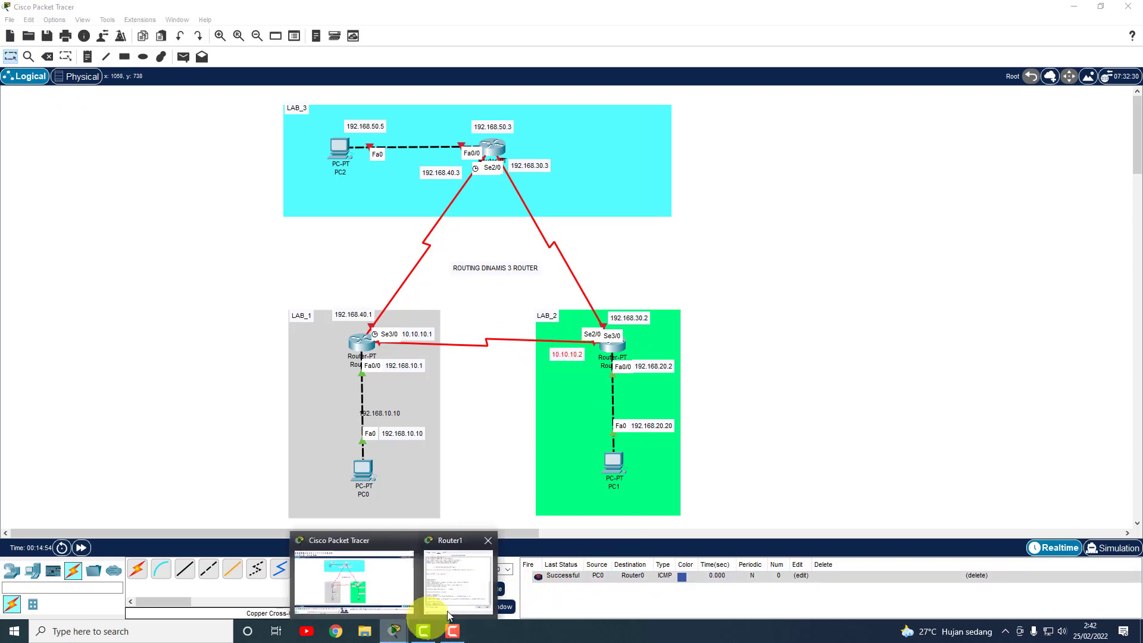
left_click(458, 581)
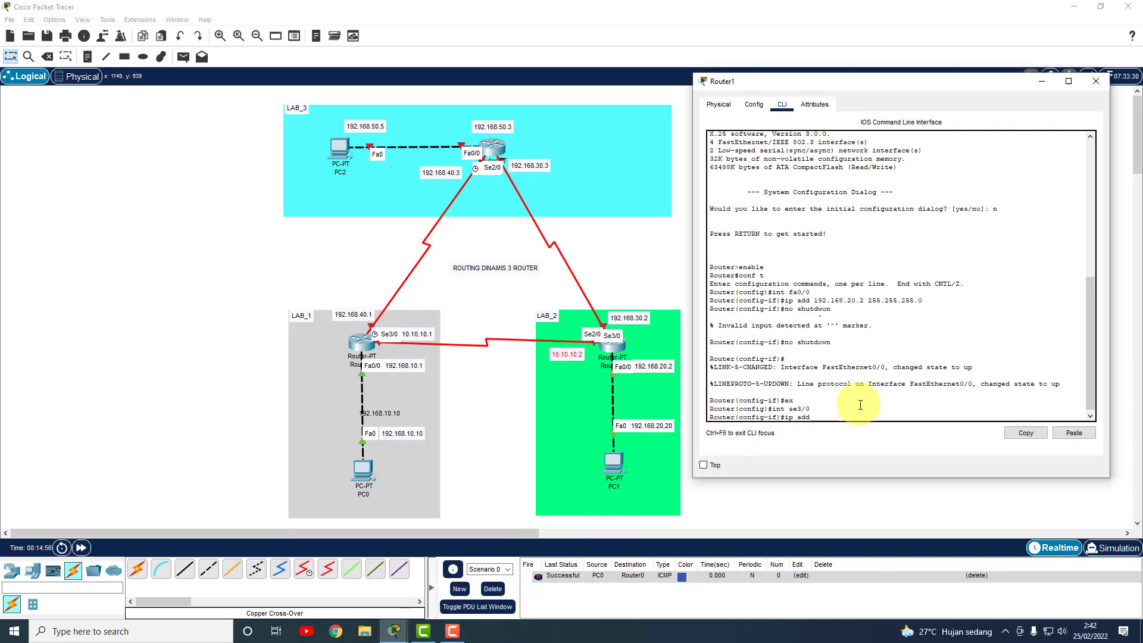
type("10.10.10.2 255.0.0.0")
key("Return")
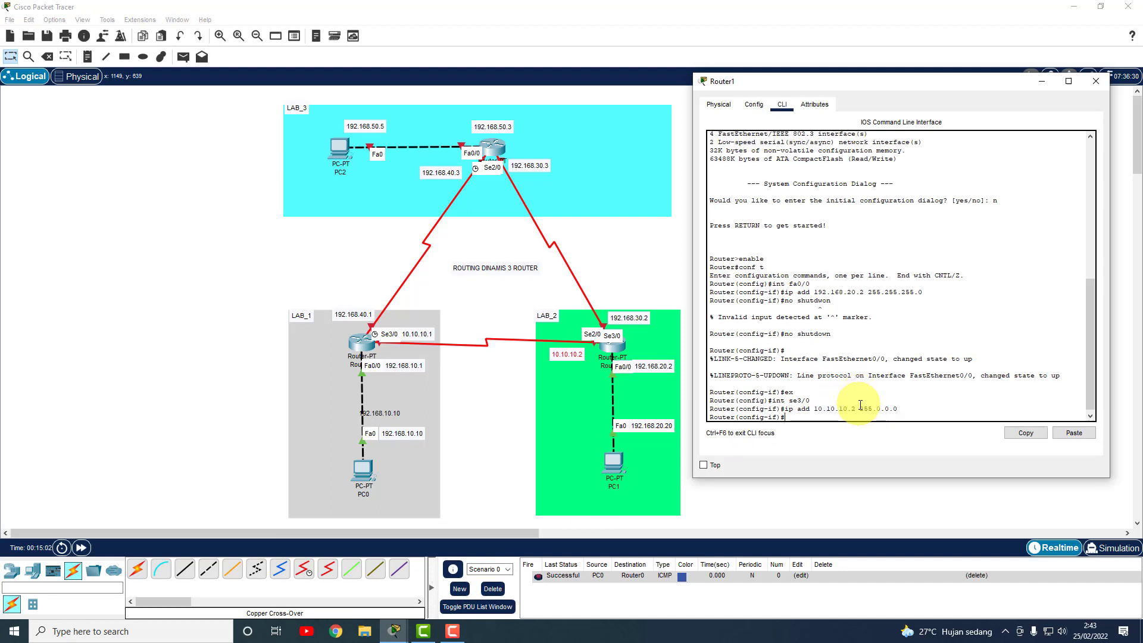
- Enable interface se3/0 on the LAB_2 router with no shutdown and exit to global configuration mode
type("ex")
key("BackSpace")
type("no shutdwon")
key("Return")
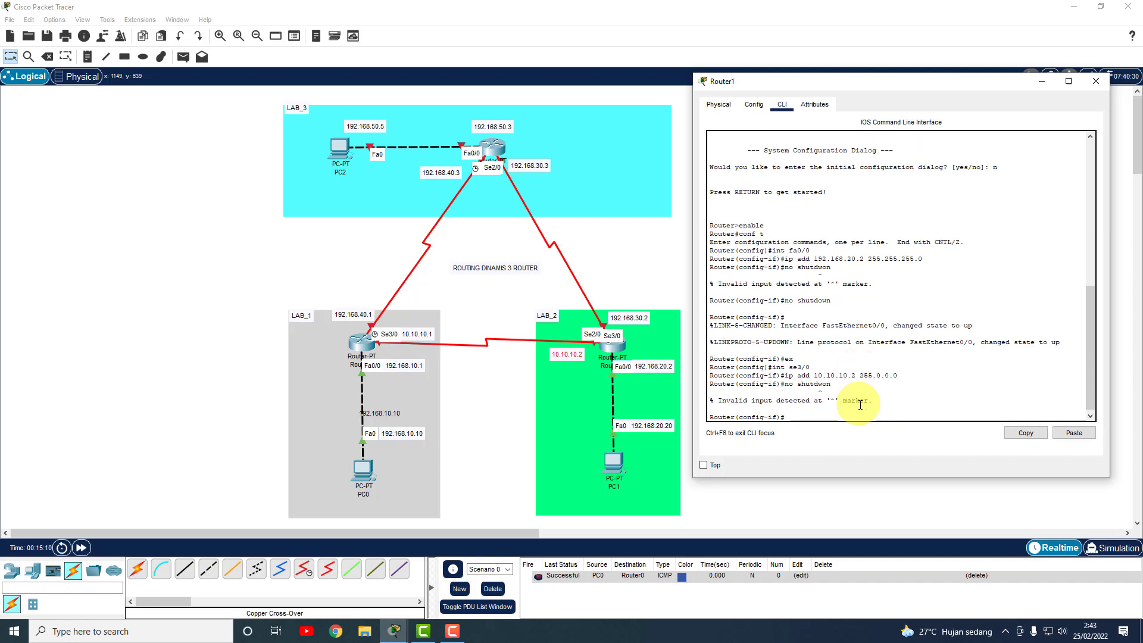
type("no shutdown")
key("Return")
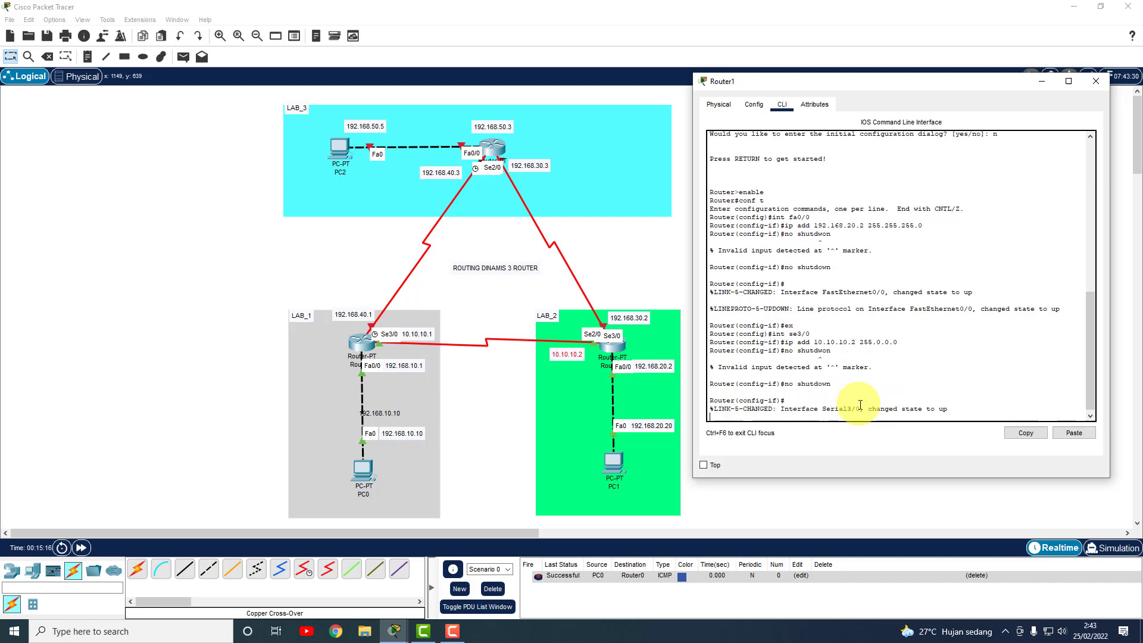
key("Return")
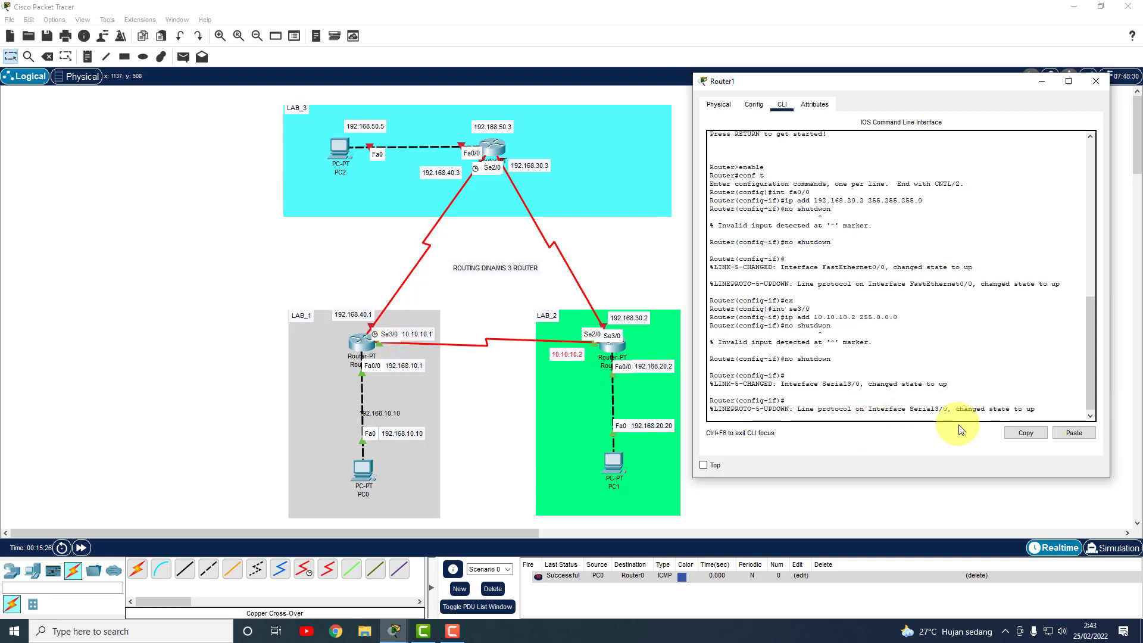
key("Return")
type("ex")
key("Return")
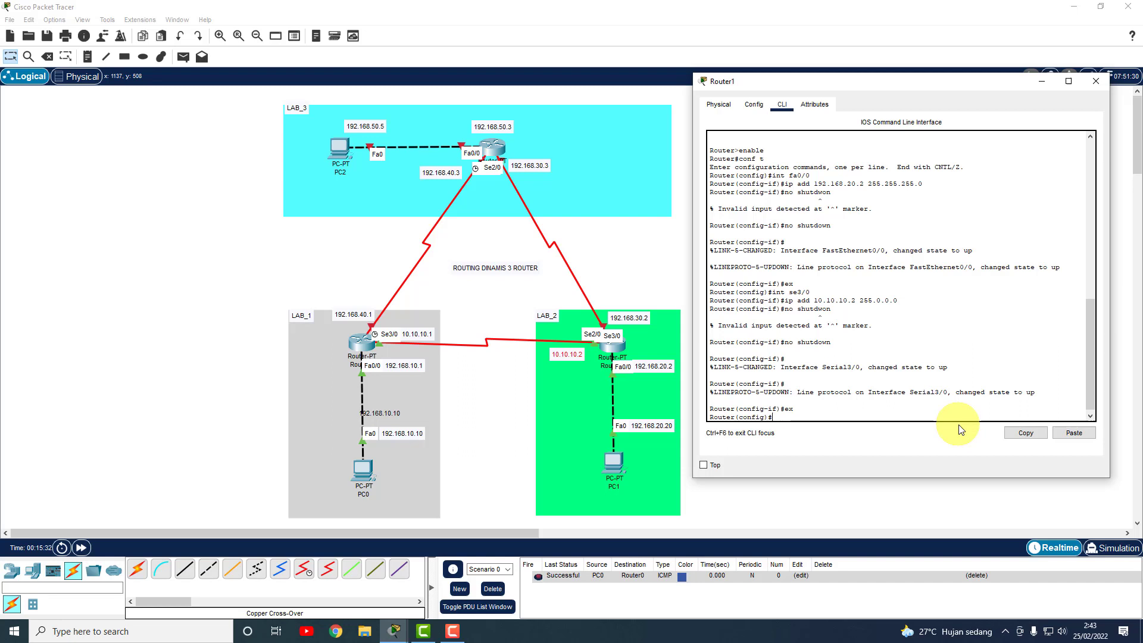
- Assign interface se2/0 on the LAB_2 router the IP address 192.168.30.2 with mask 255.255.255.0
type("int se")
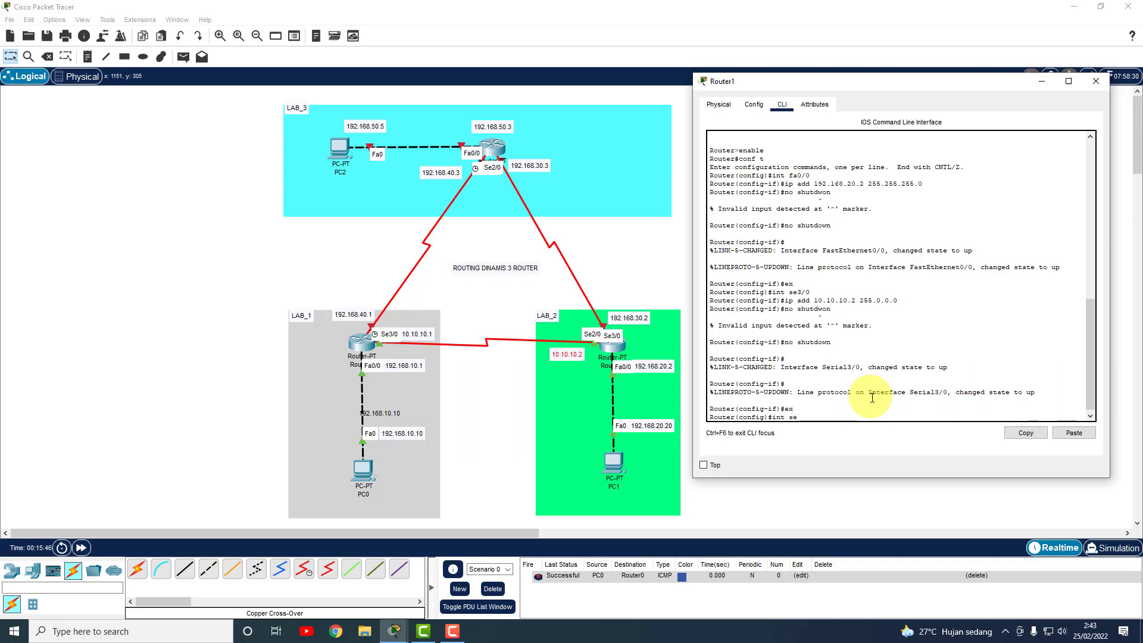
type("2/0")
key("Return")
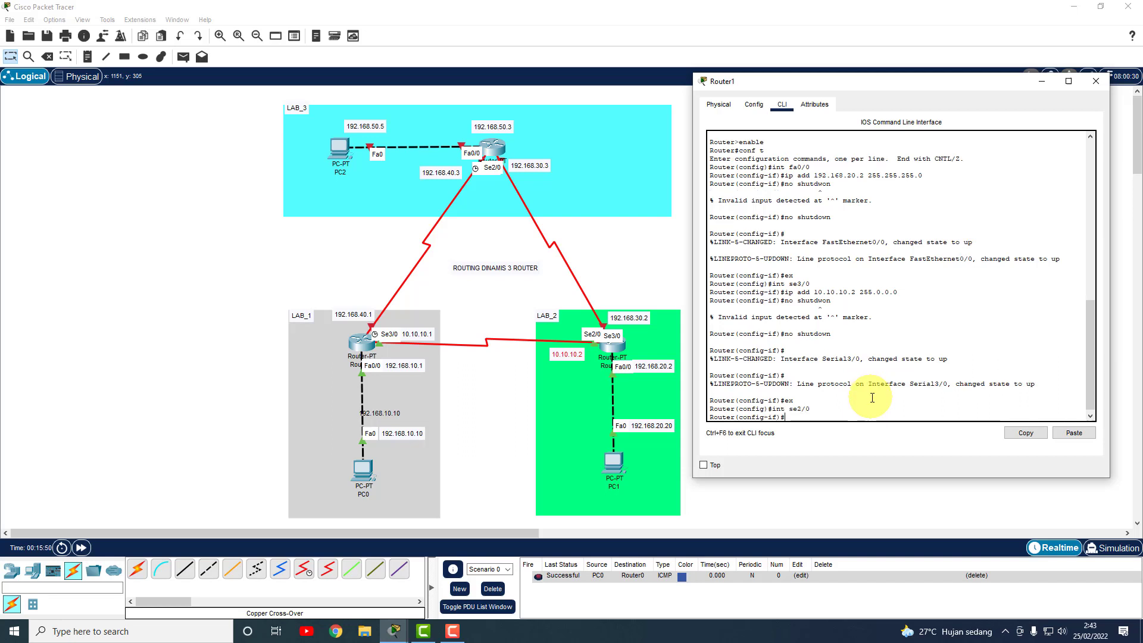
type("ip add 192.168.30.2 255.255.")
key("BackSpace")
type("255.0")
key("Return")
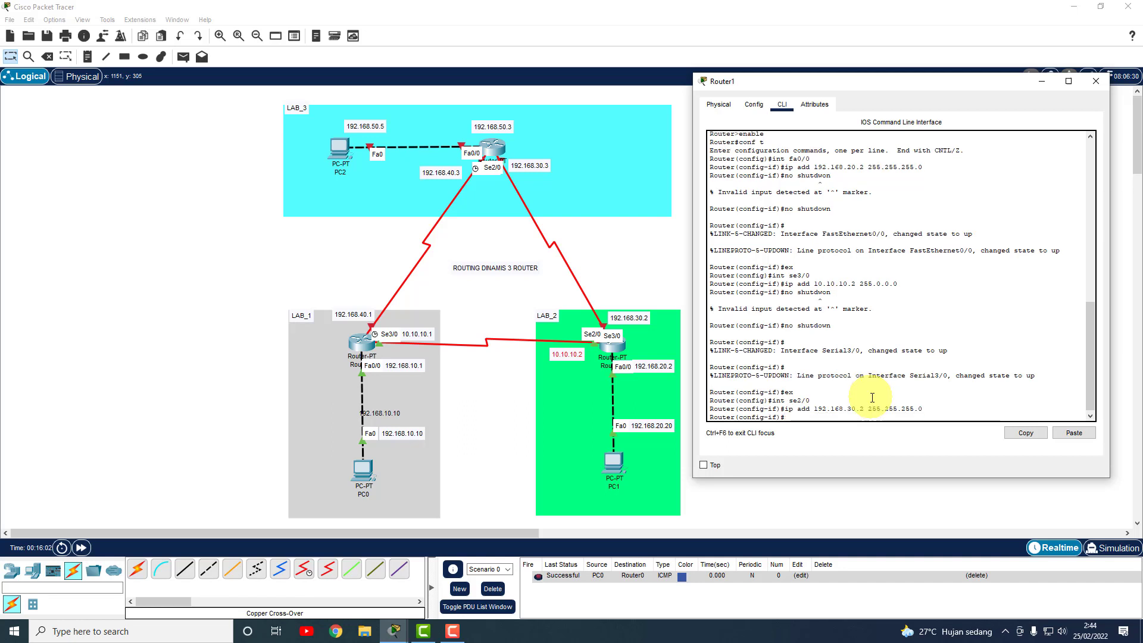
- Enable interface se2/0 with no shutdown, exit the interface, and close the LAB_2 router window
type("no shutdwo")
key("BackSpace")
key("BackSpace")
type("opwnpwn")
key("BackSpace")
key("BackSpace")
key("BackSpace")
type("wn")
key("Return")
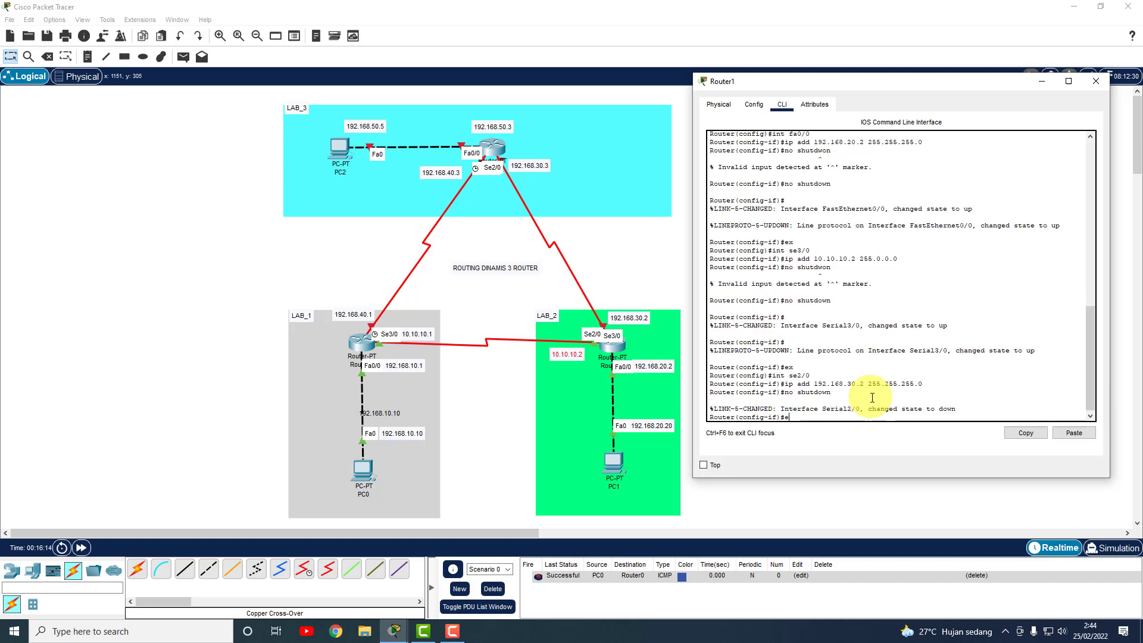
type("ex")
key("Return")
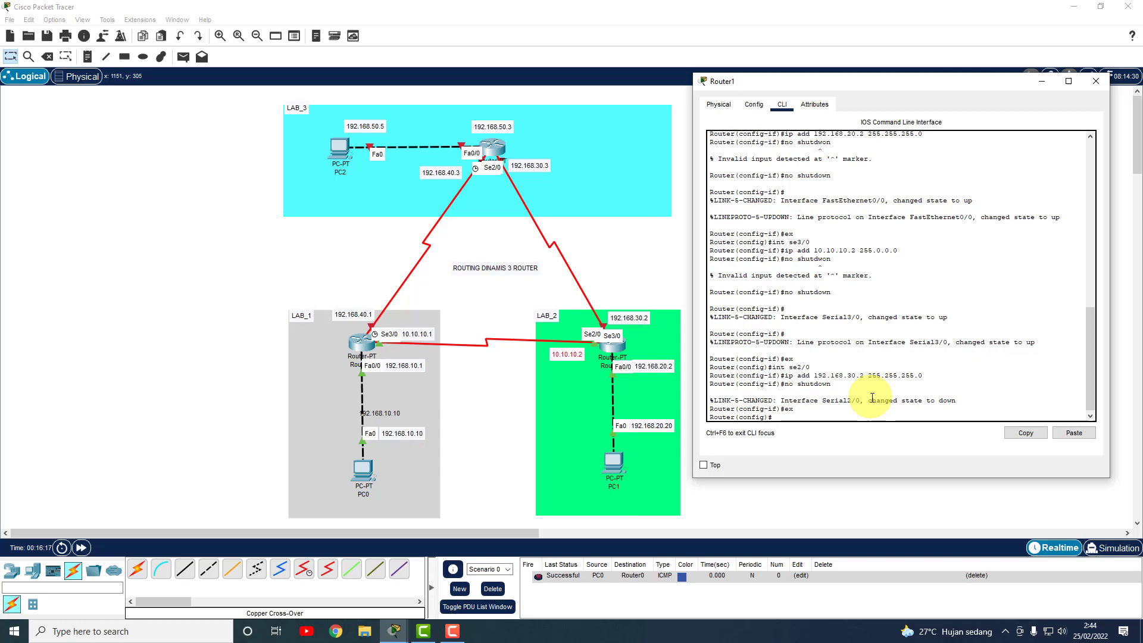
left_click(1097, 81)
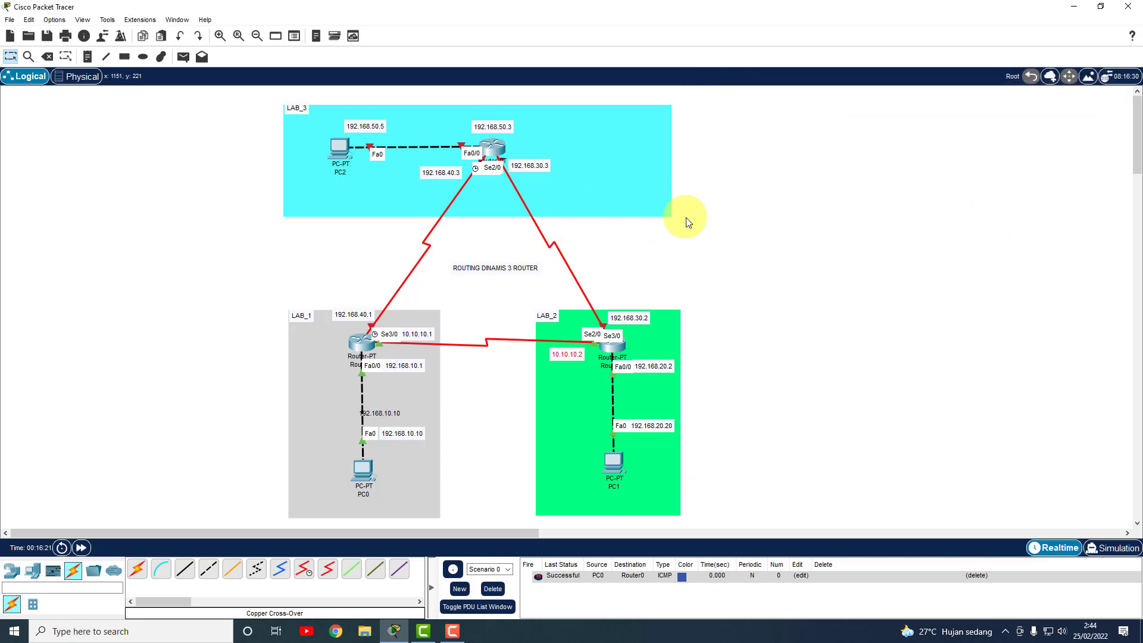
- Open the LAB_3 router's graphical configuration settings and move its window clear of the LAB_3 devices
left_click(492, 148)
left_click_drag(841, 123, 801, 115)
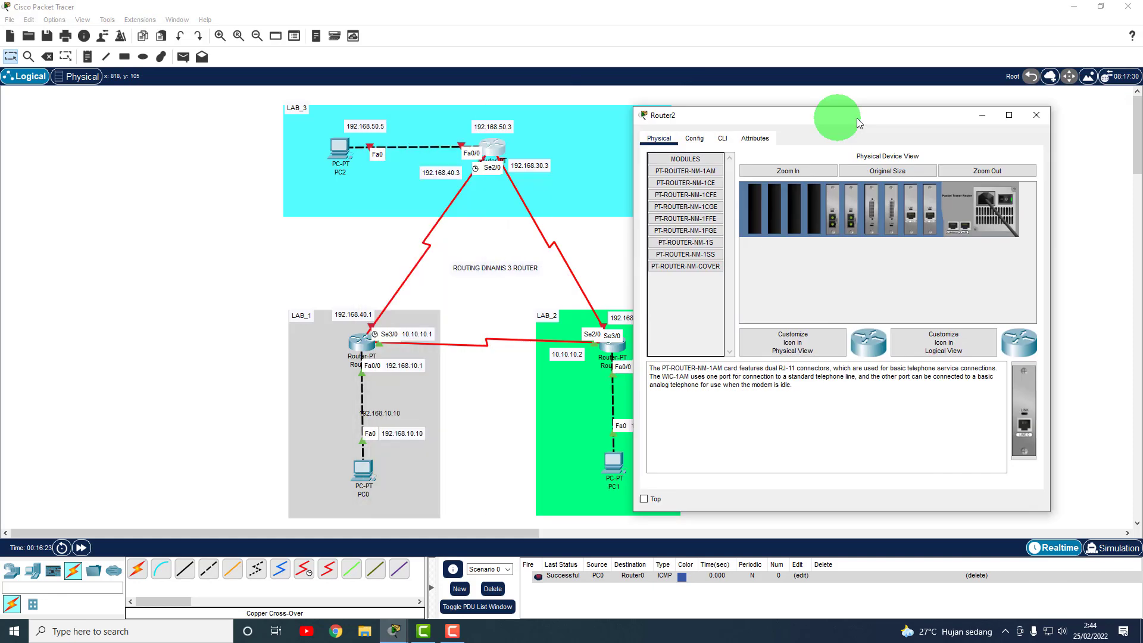
left_click(707, 138)
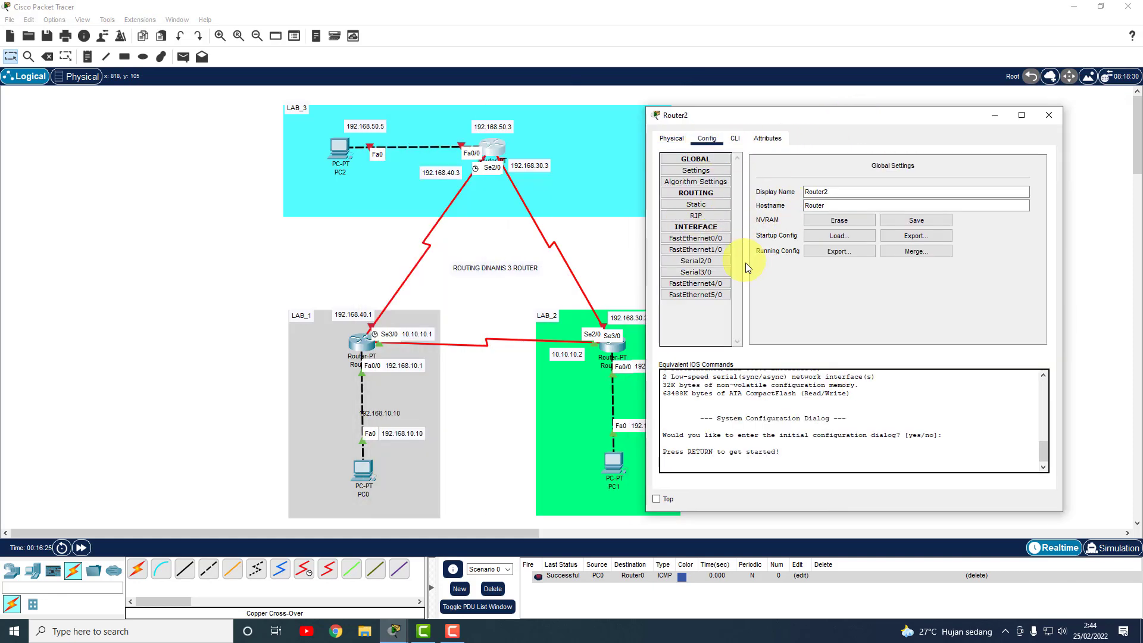
left_click(736, 139)
left_click(707, 141)
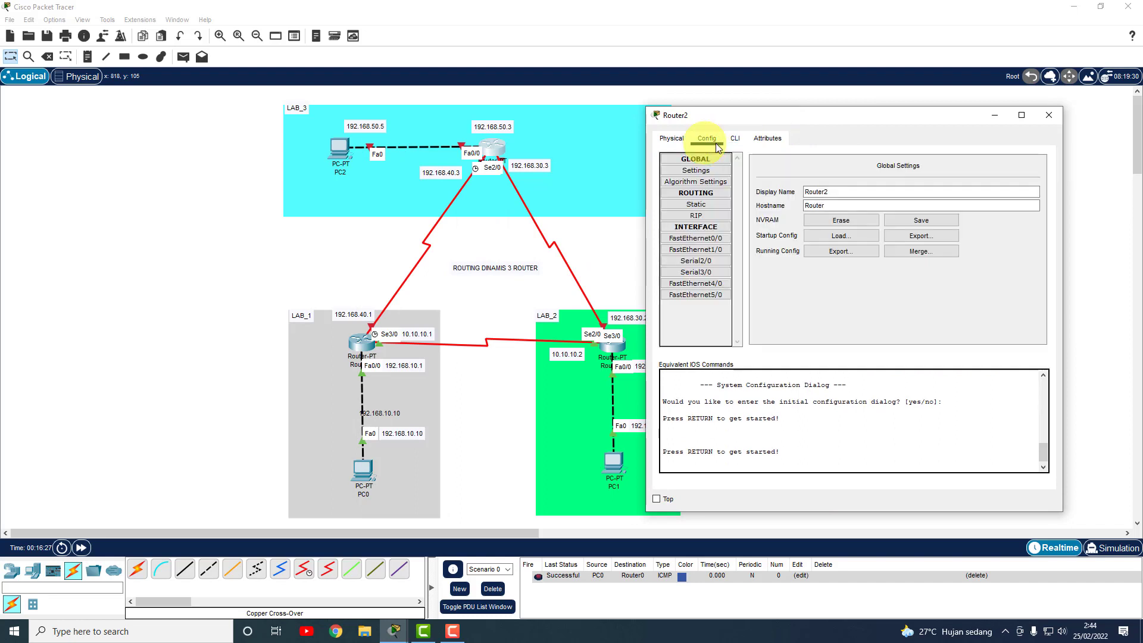
left_click_drag(790, 116, 785, 98)
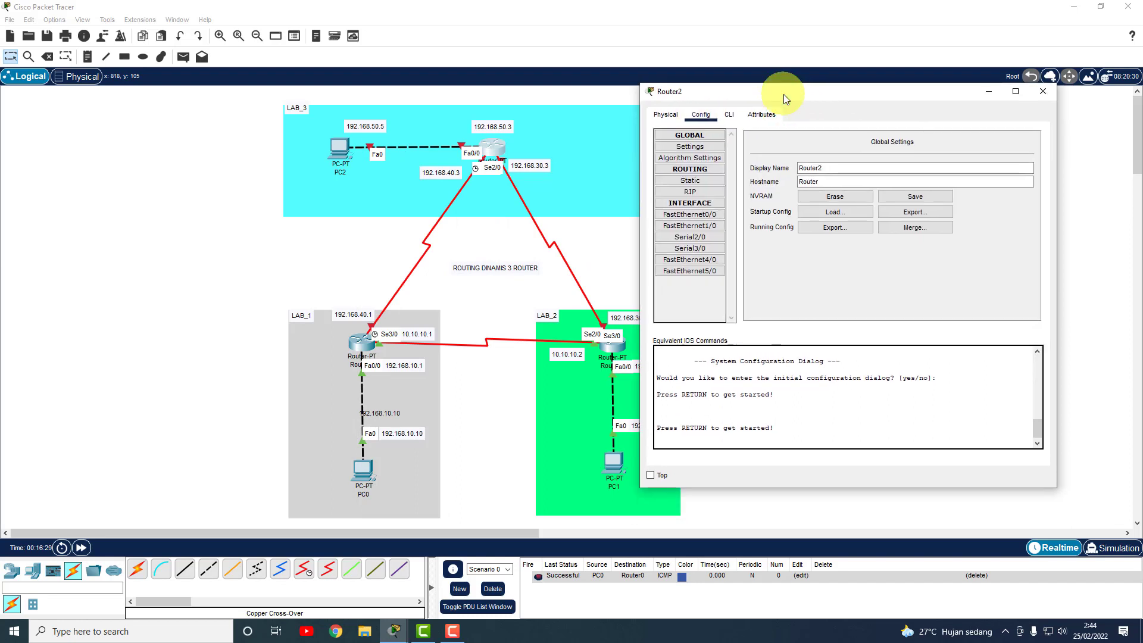
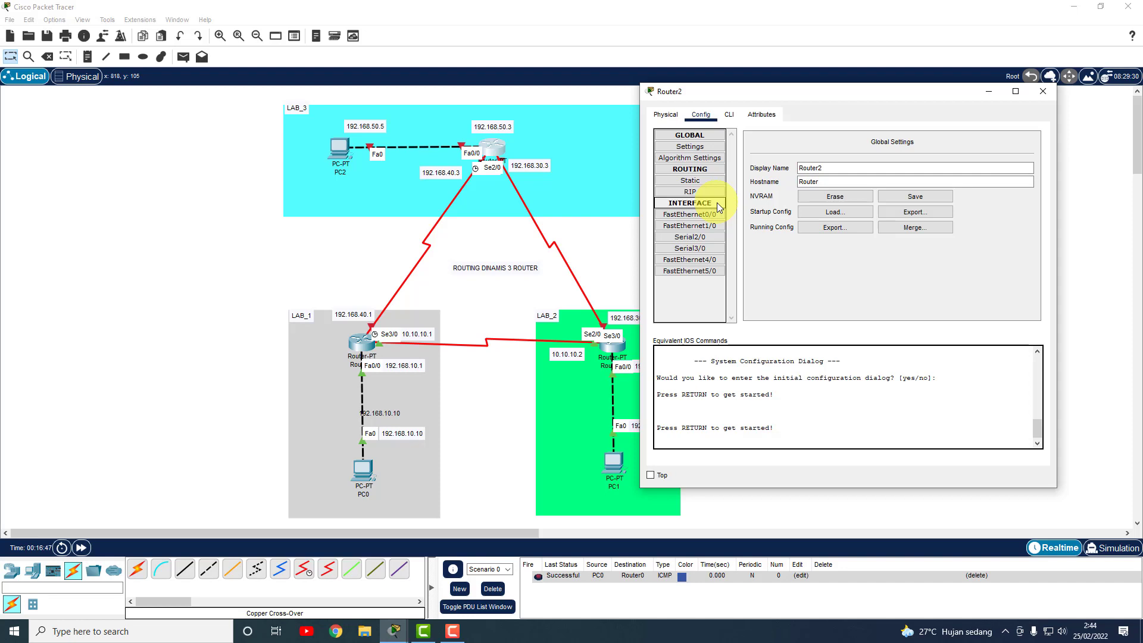
left_click(729, 115)
left_click(702, 117)
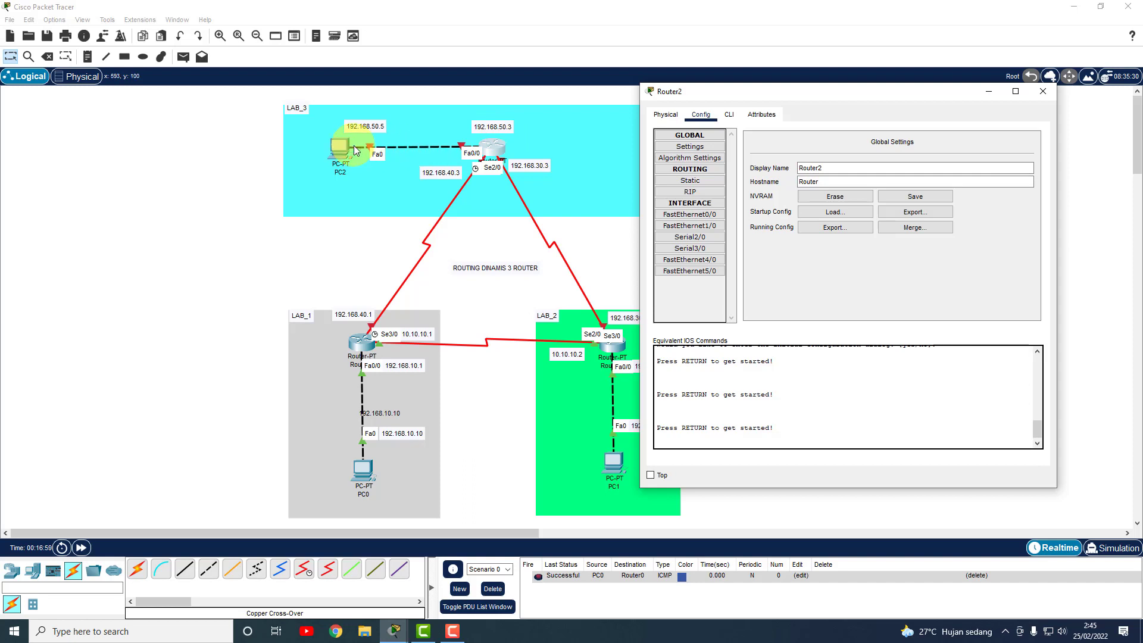
- Set the LAB_3 router's FastEthernet0/0 to IP address 192.168.50.3 with mask 255.255.255.0 and turn the port on
left_click(689, 216)
left_click(953, 216)
type("19")
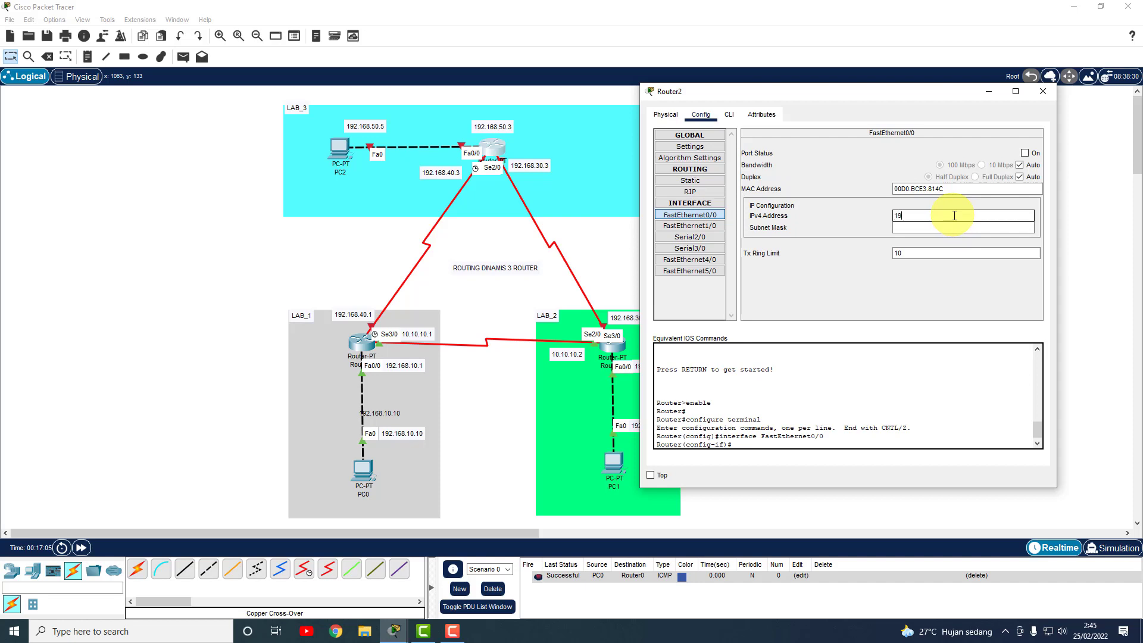
type("2.168.50.3")
key("Tab")
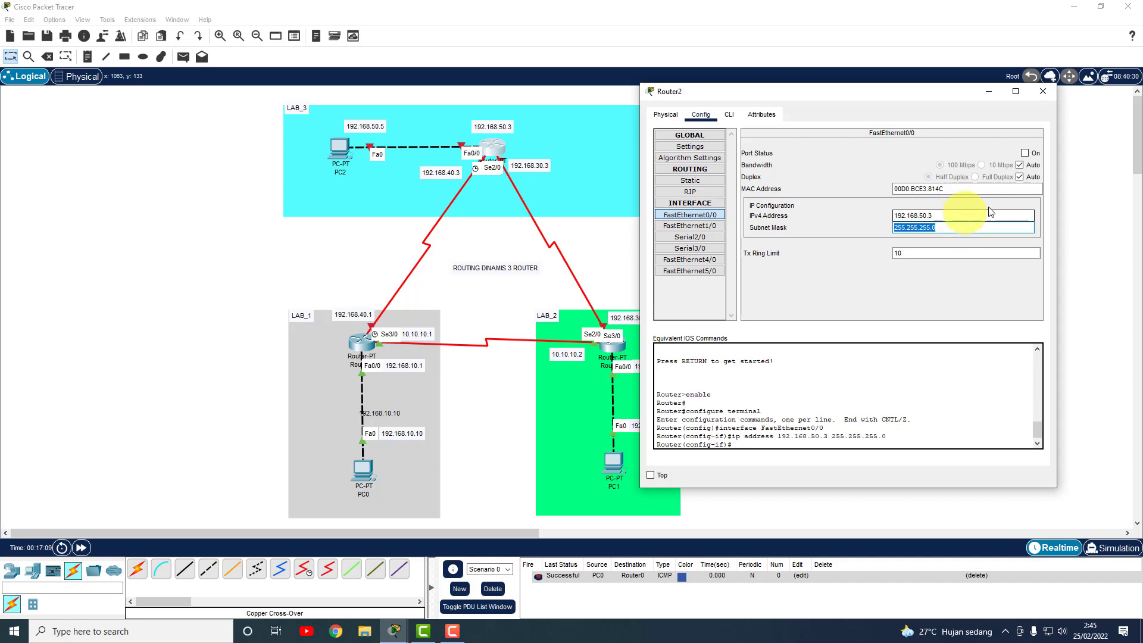
left_click(1025, 153)
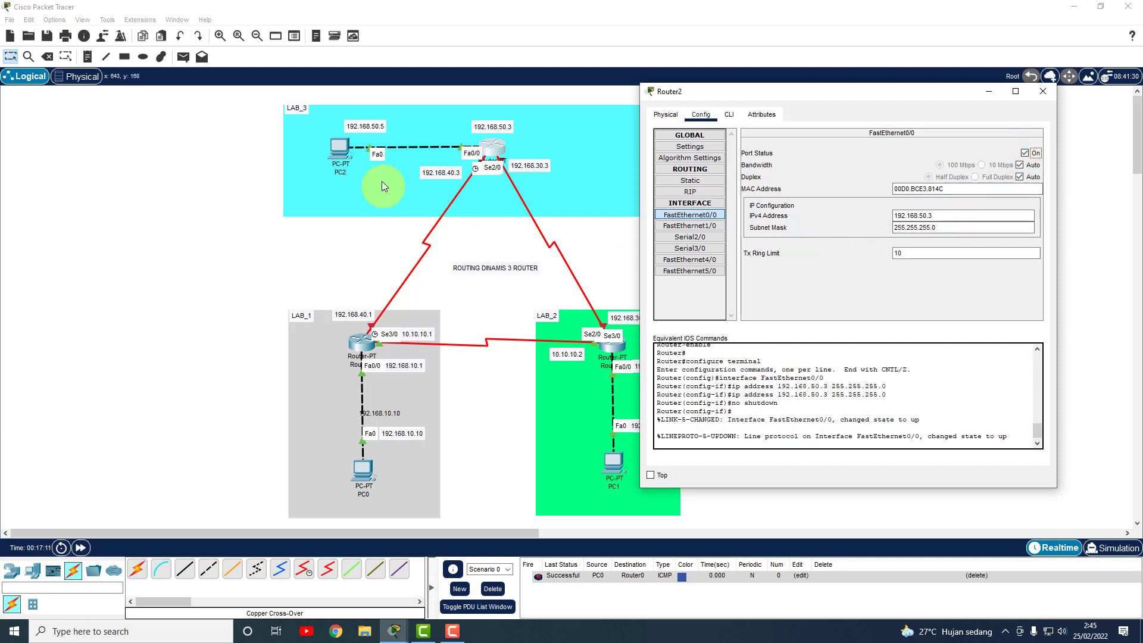
- Nudge PC2 slightly within the LAB_3 area and bring the LAB_3 router's configuration window back into view
left_click_drag(342, 151, 341, 149)
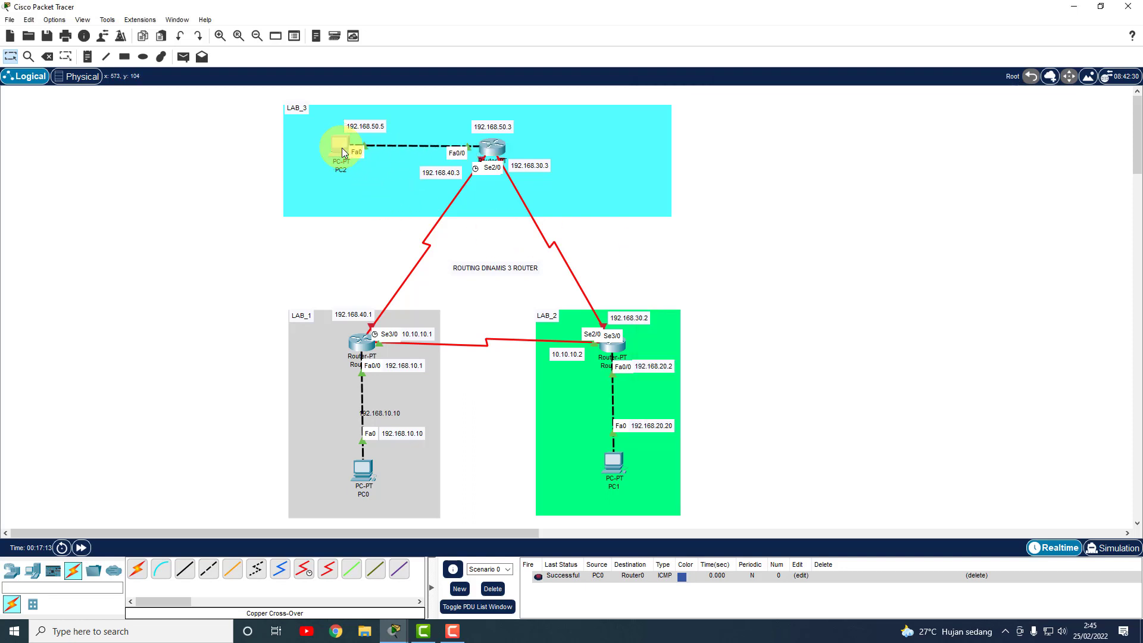
left_click(395, 633)
left_click(468, 591)
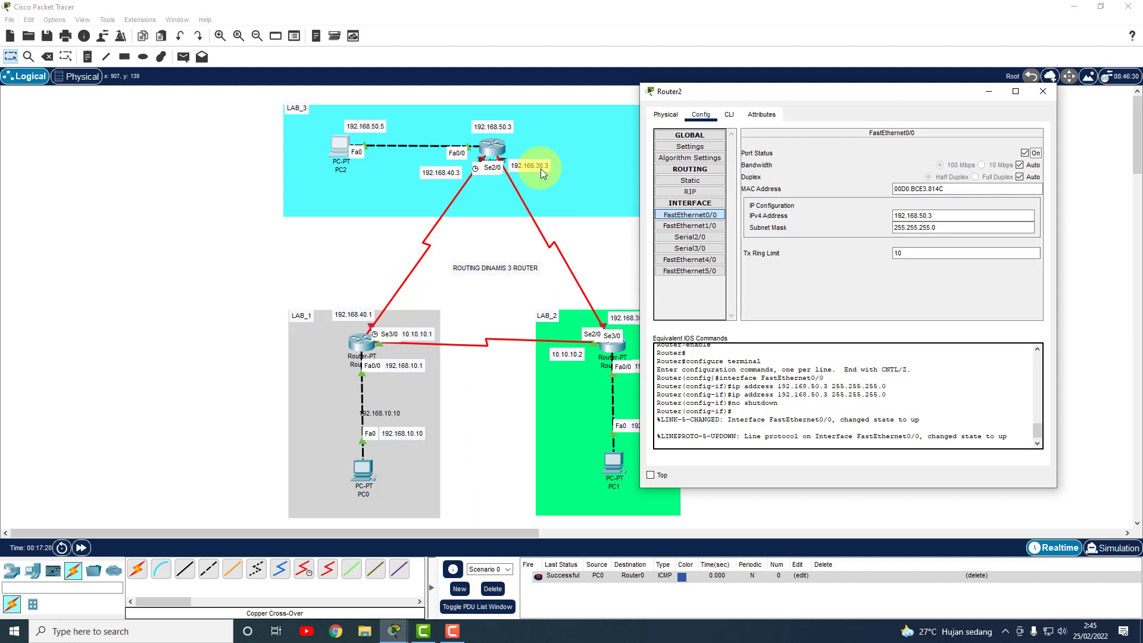
- Set the LAB_3 router's Serial3/0 to IP address 192.168.30.3 with mask 255.255.255.0 and turn the port on
left_click(692, 248)
left_click(973, 204)
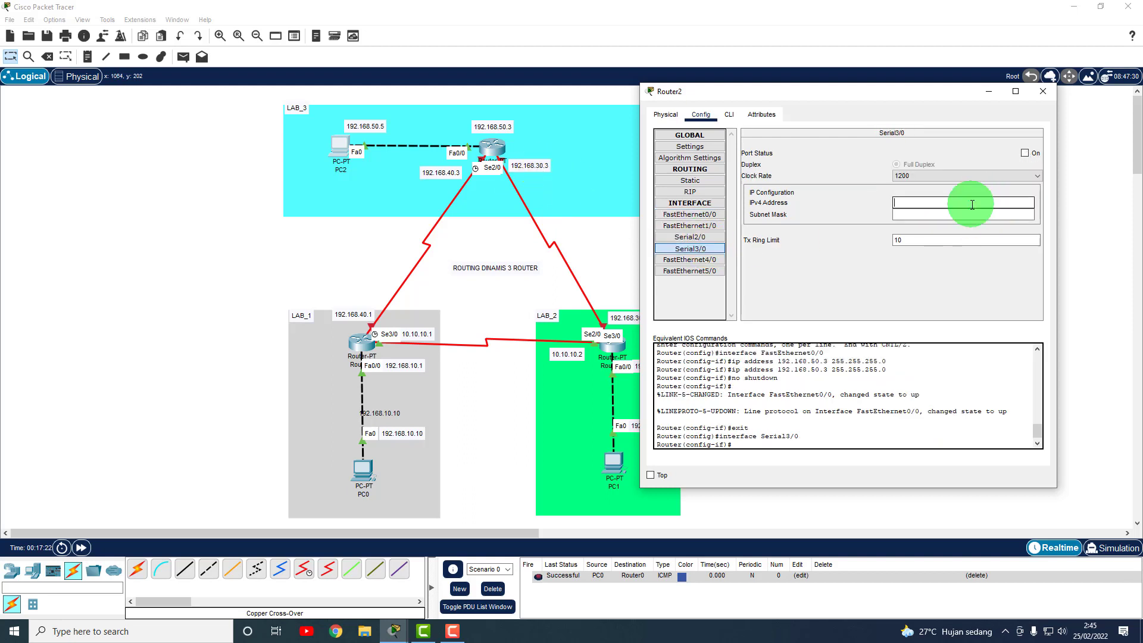
type("192.168.30.3")
key("Tab")
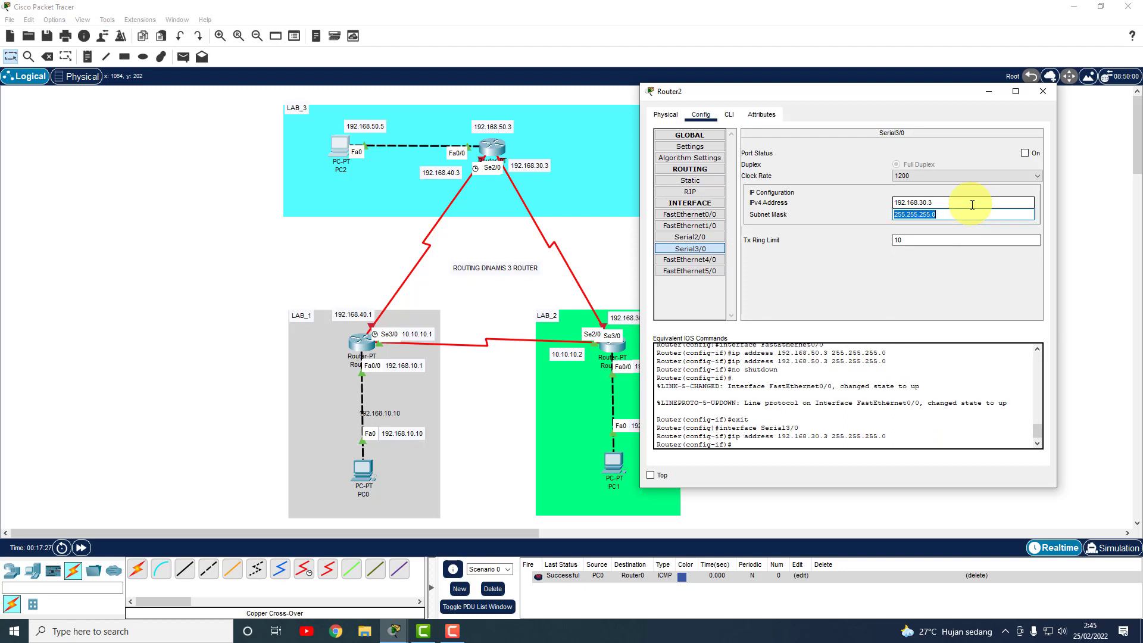
left_click(1026, 153)
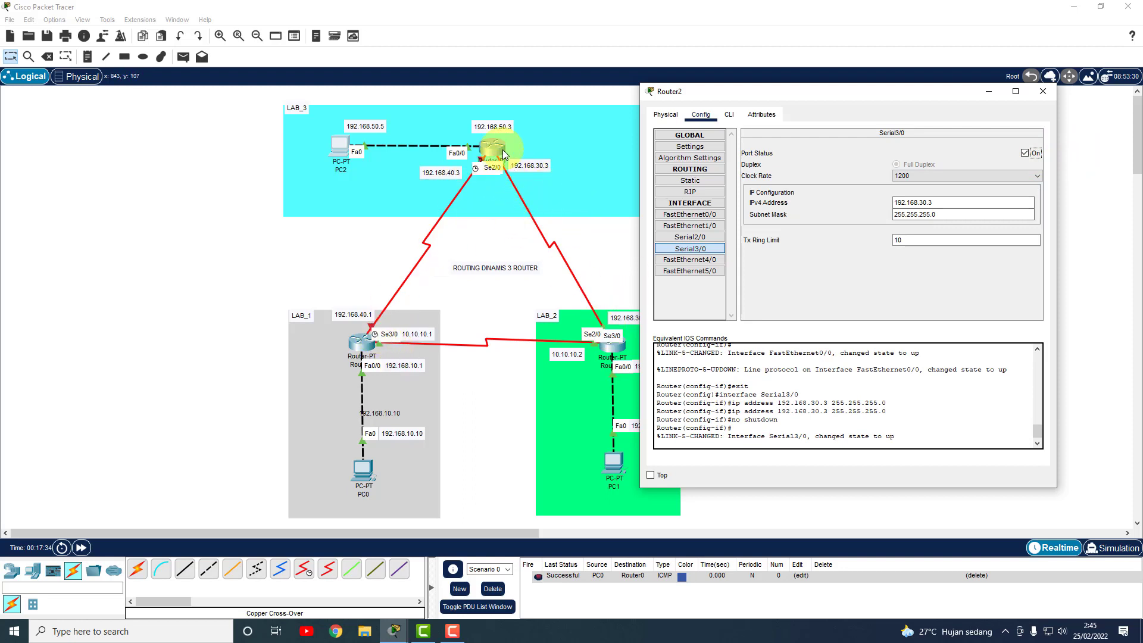
- Set the LAB_3 router's Serial2/0 to 192.168.40.3 with mask 255.255.255.0, turn the port on, and close the router window
left_click(717, 236)
type("192.168")
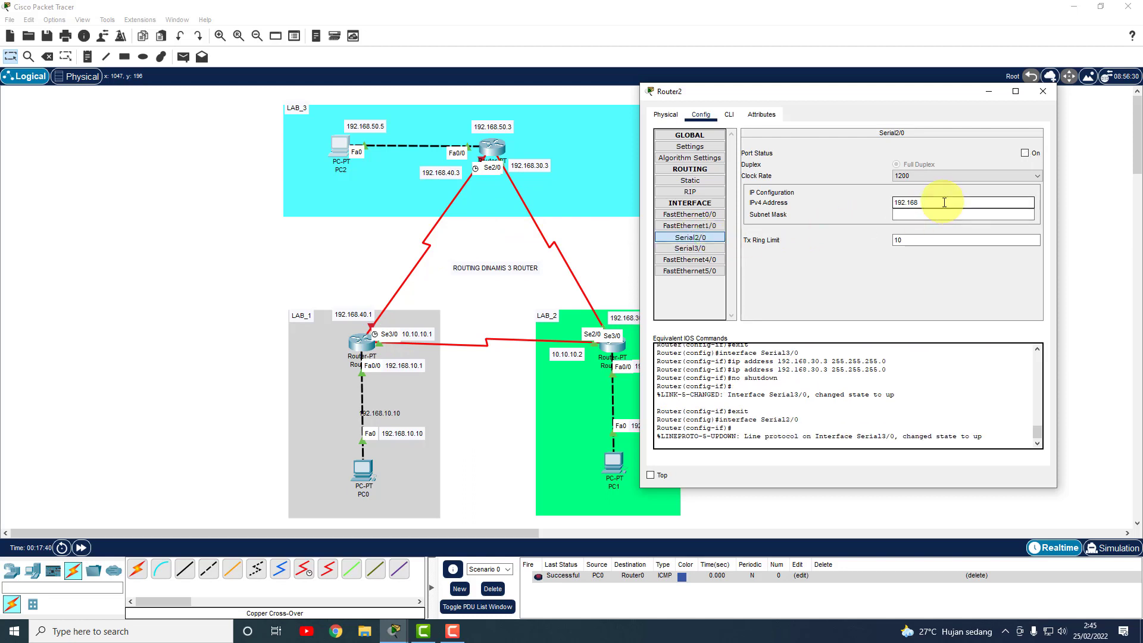
type(".40.3")
key("Tab")
left_click(1025, 153)
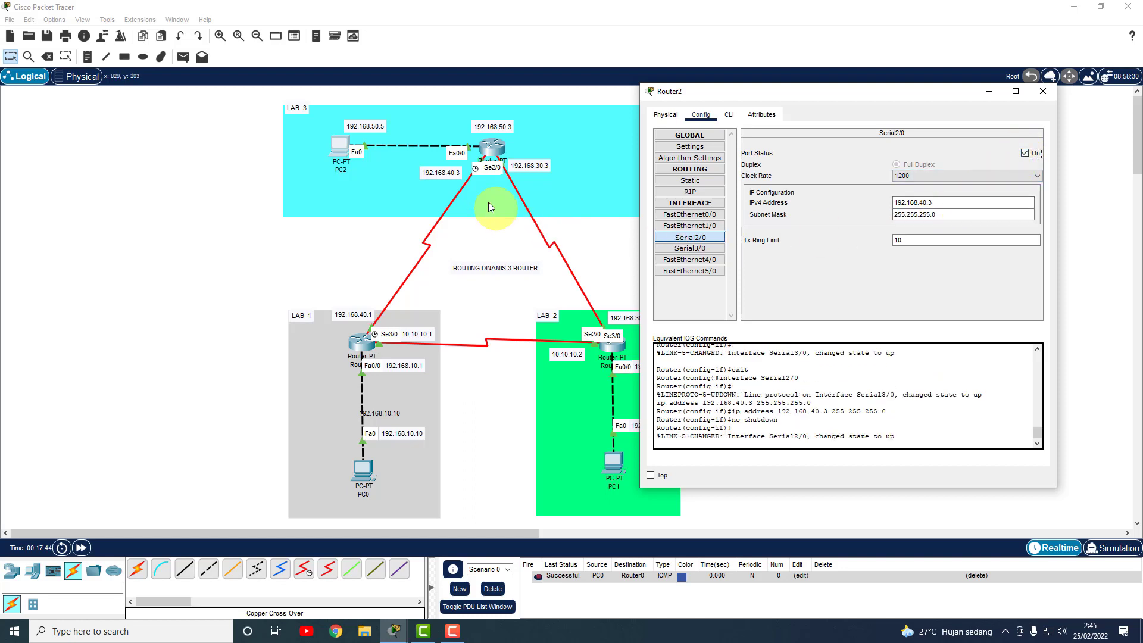
left_click(1044, 91)
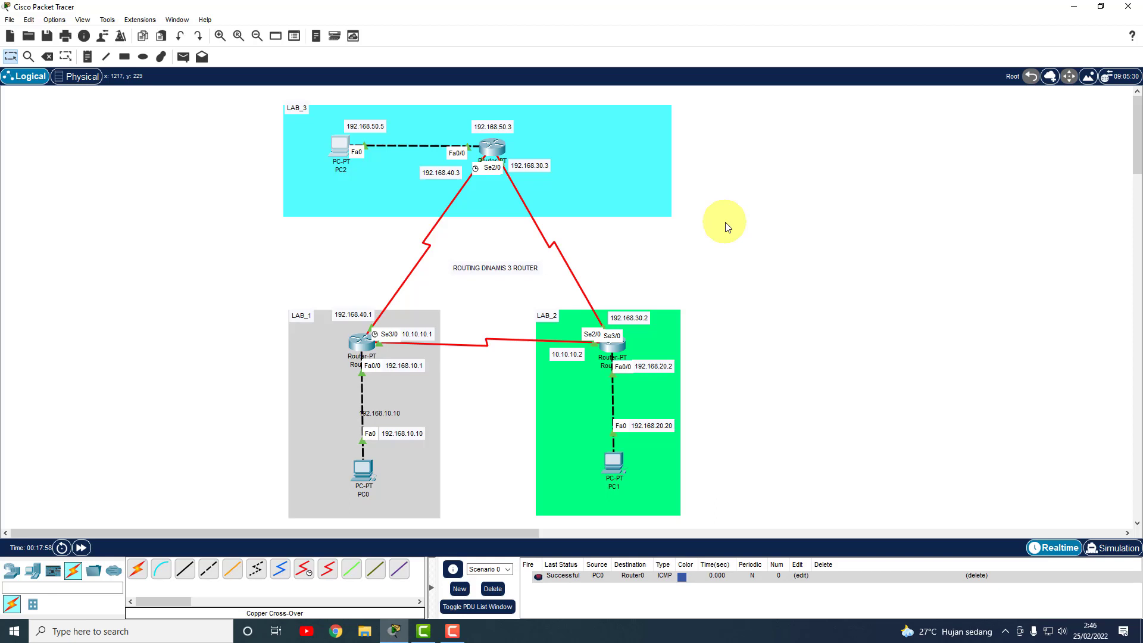
- Test simple PDUs from PC2 to the LAB_3 router and from PC1 to the LAB_2 router, and clear the test scenario
left_click(184, 57)
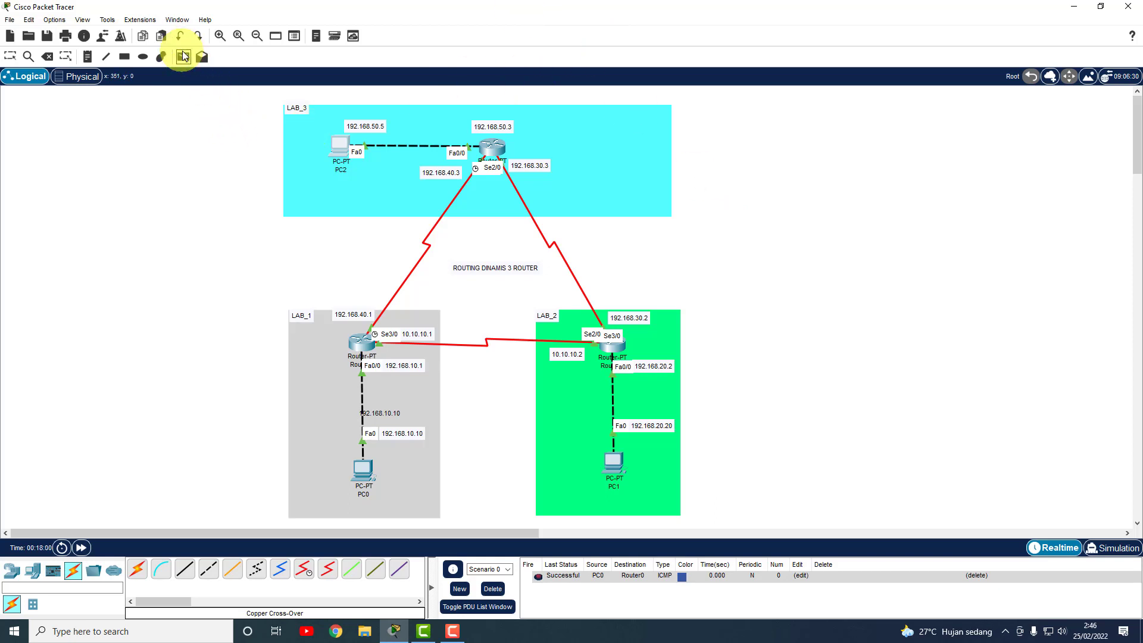
left_click(340, 146)
left_click(492, 148)
key("Escape")
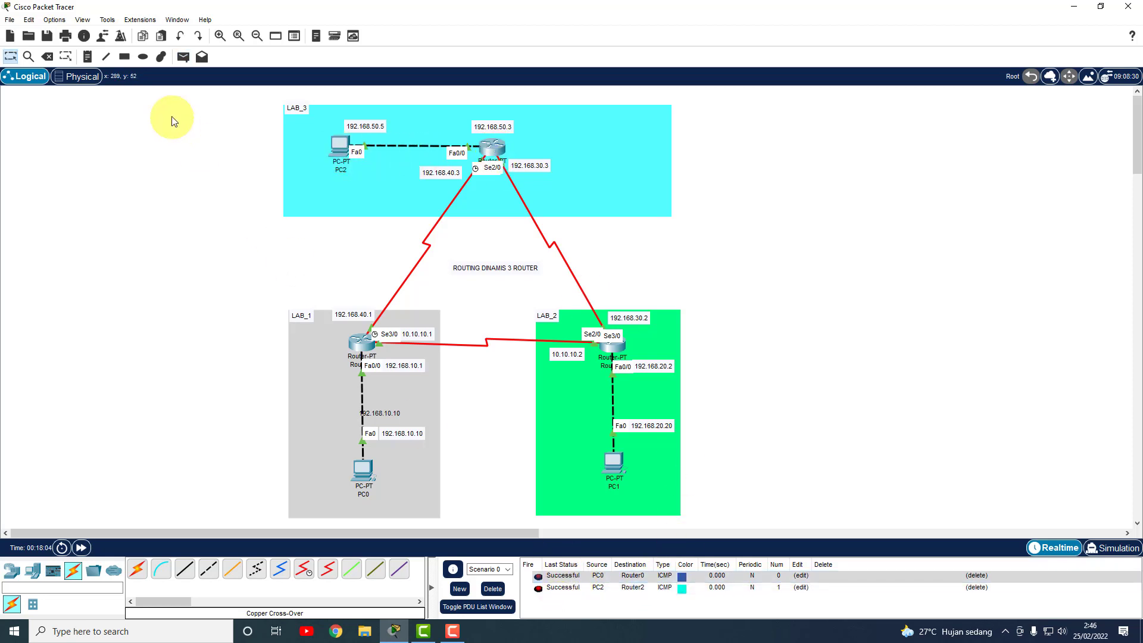
left_click(177, 58)
left_click(613, 461)
left_click(612, 355)
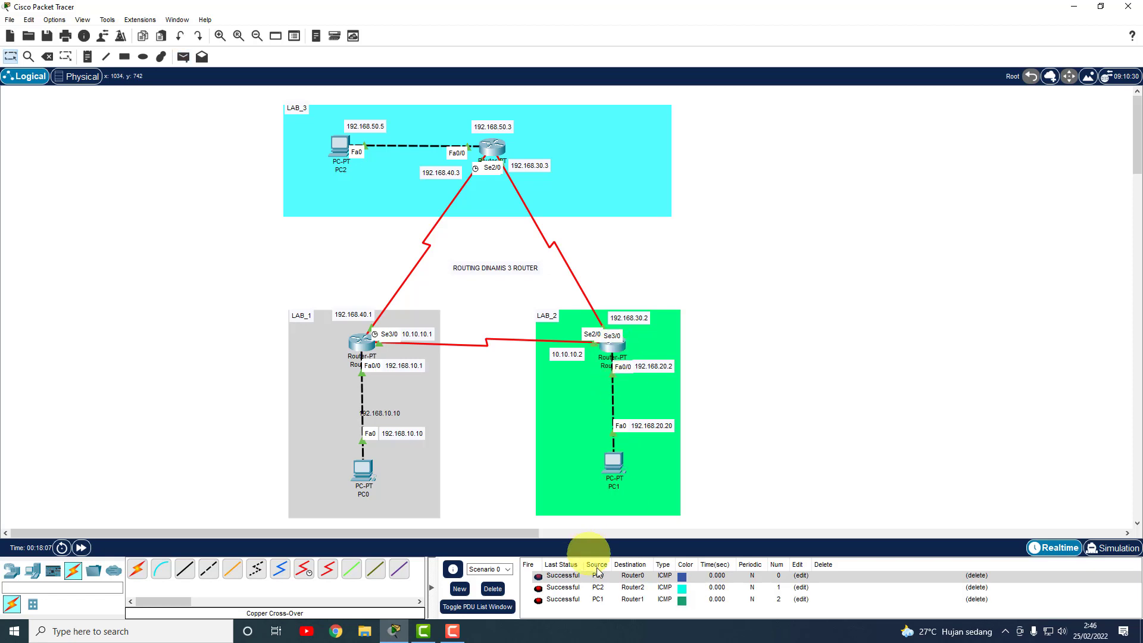
left_click(499, 590)
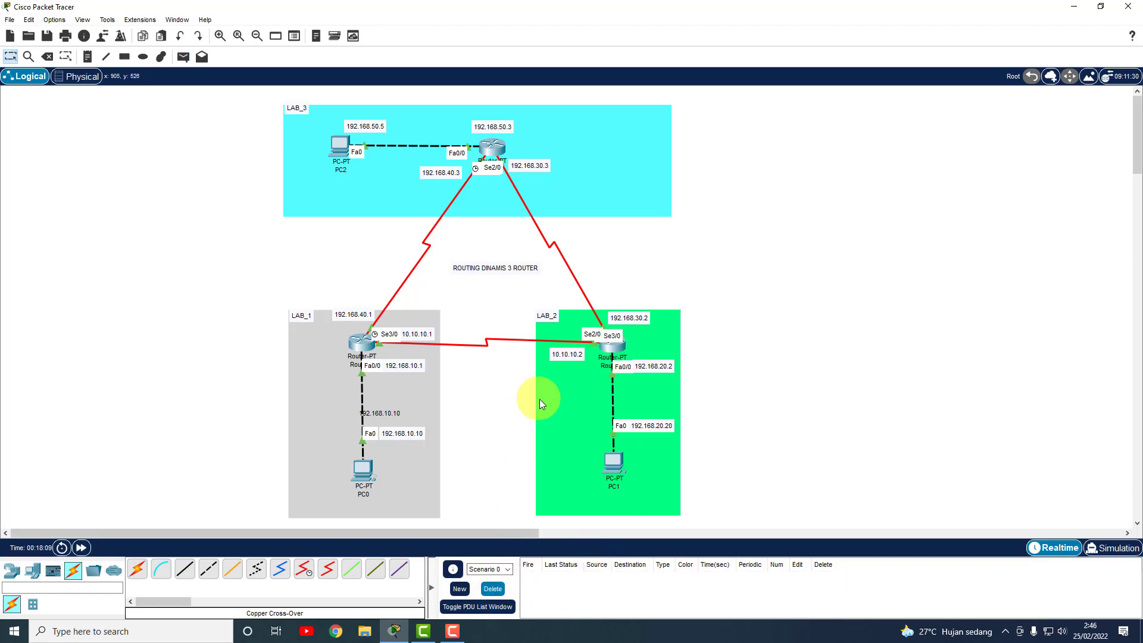
- Test a simple PDU from PC0 to PC1, check its status, and clear the test scenario
left_click(183, 57)
left_click(362, 470)
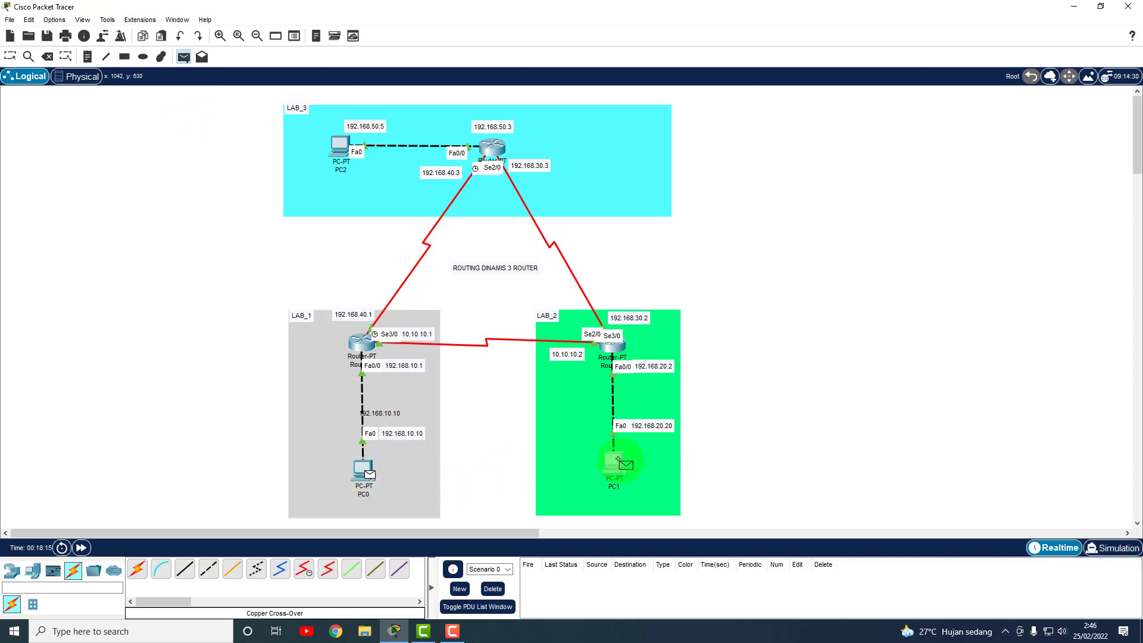
left_click(619, 469)
left_click(587, 578)
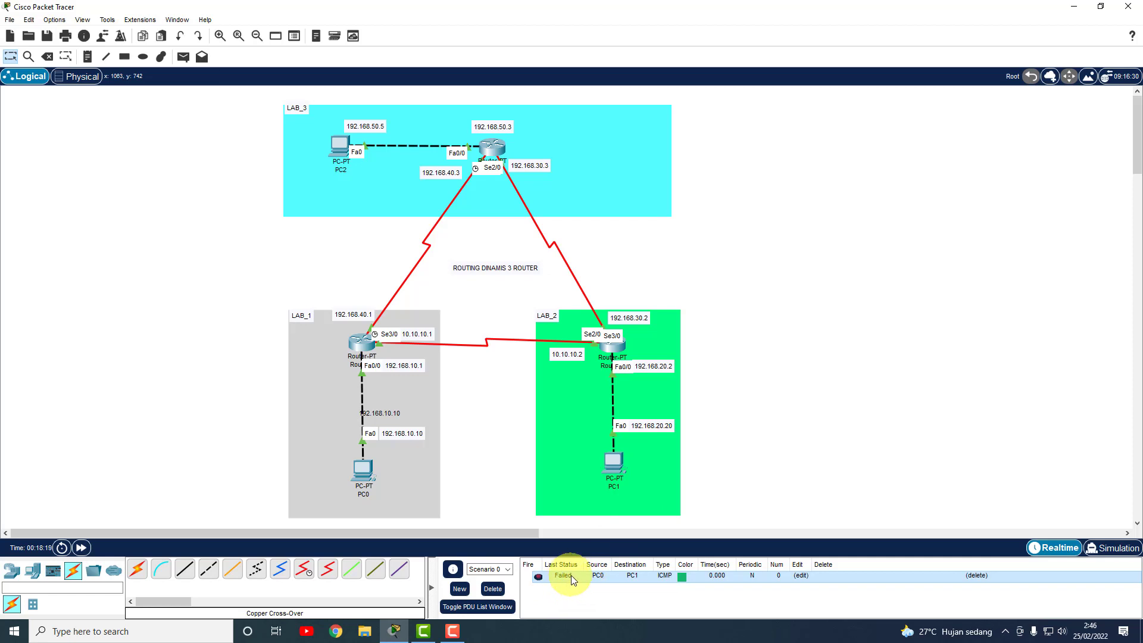
left_click(493, 589)
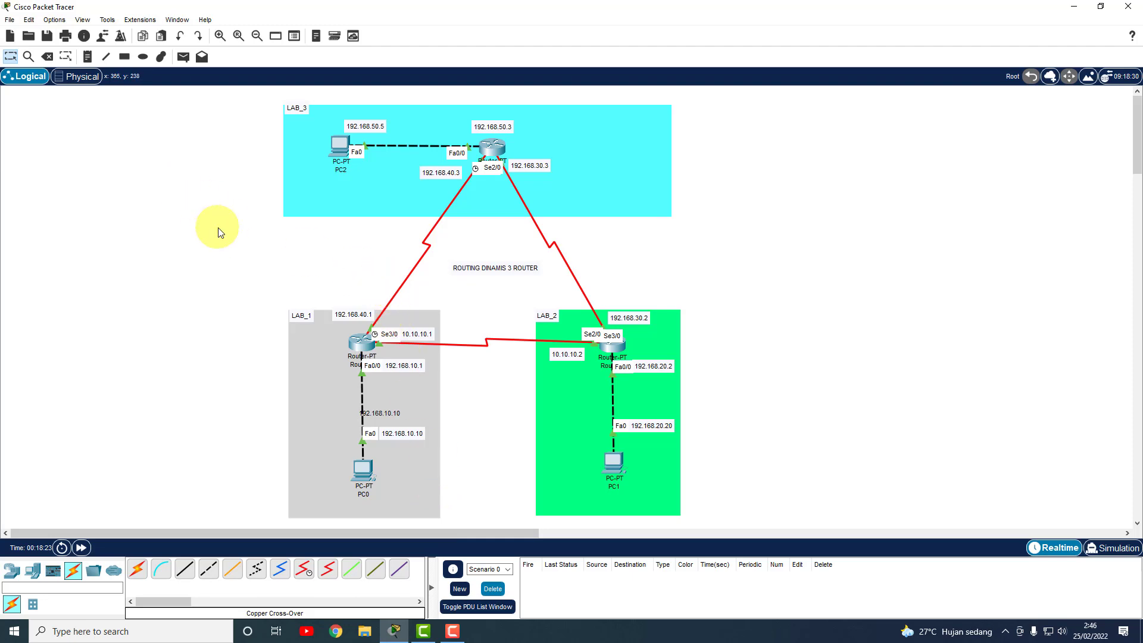
- Open the LAB_1 router's command line and enter RIP configuration mode with conf t and route rip
left_click(370, 349)
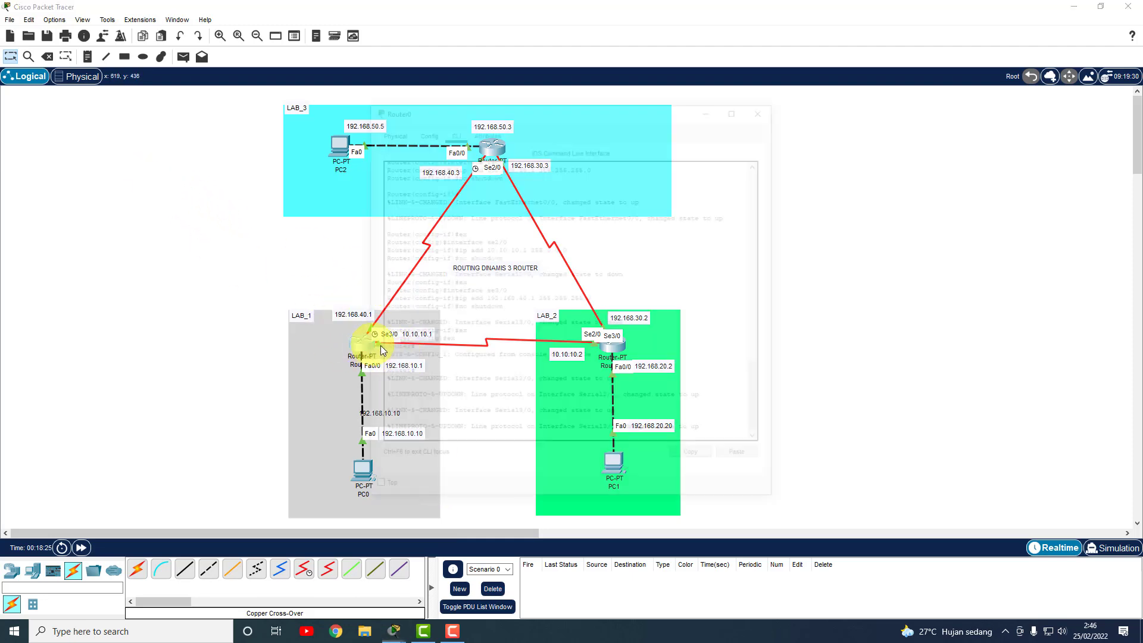
left_click_drag(566, 109, 687, 83)
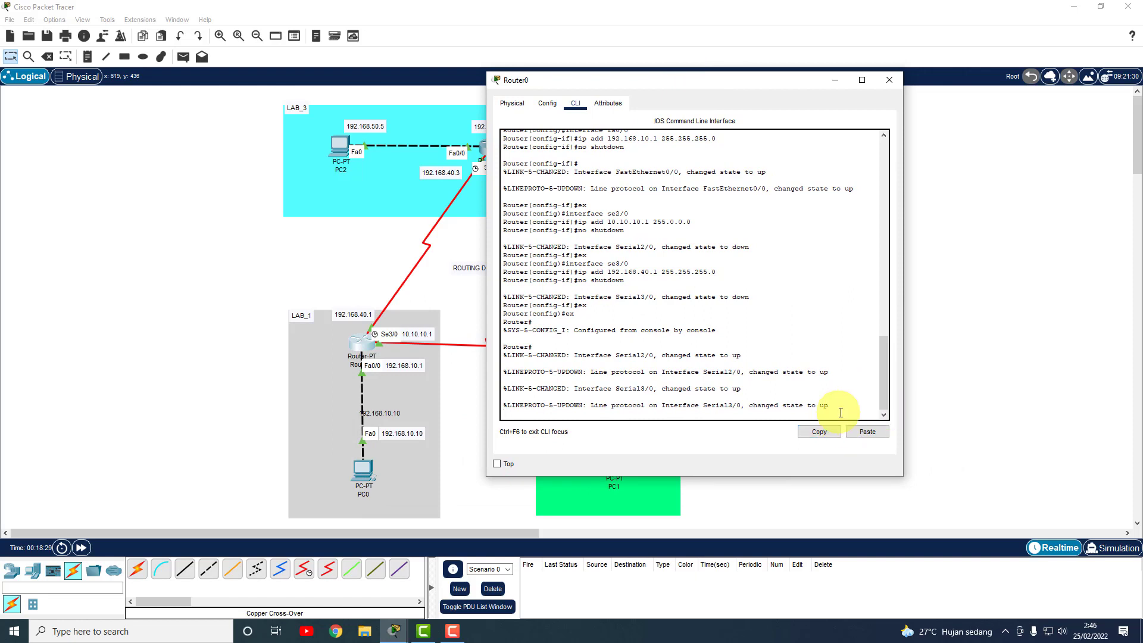
key("Return")
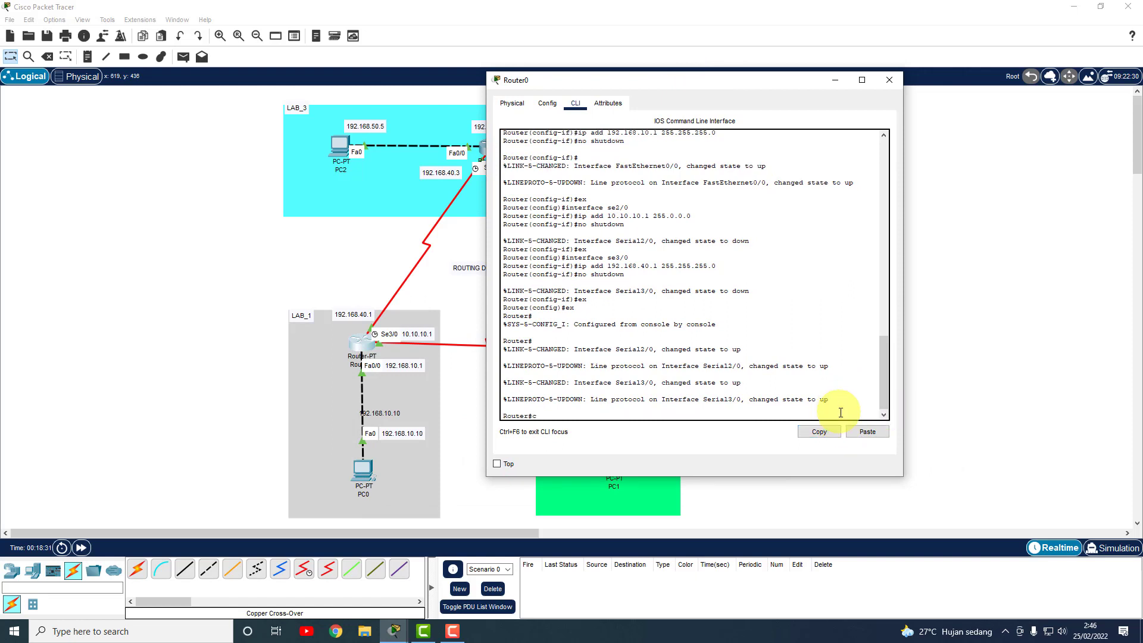
type("conf t")
key("Return")
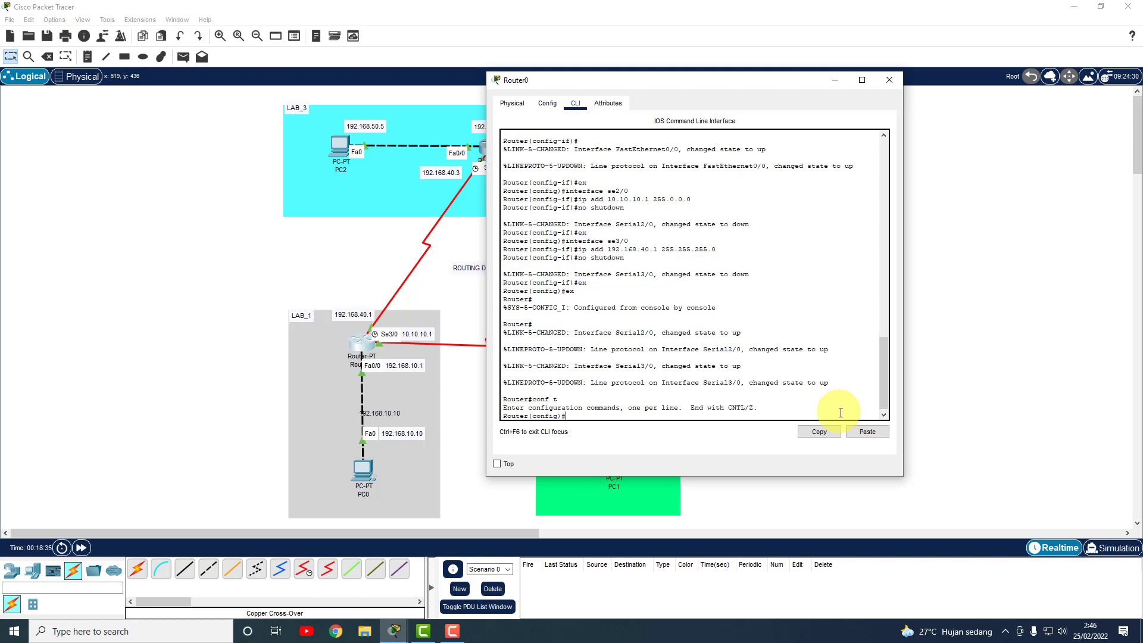
type("route r")
type("ip")
key("Return")
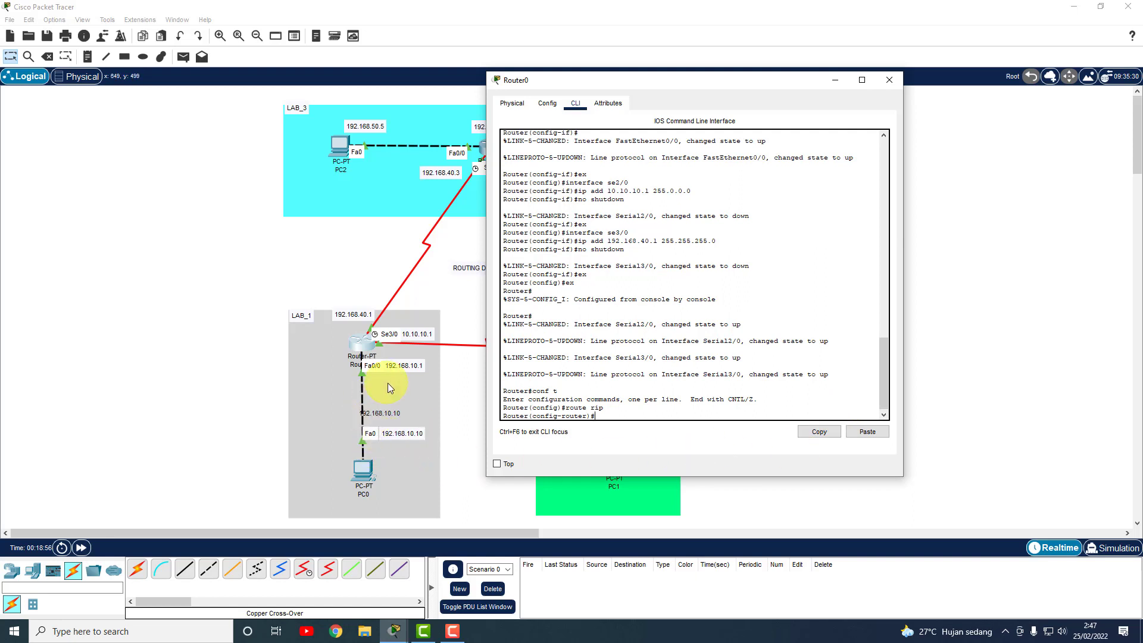
- Add the networks 192.168.10.0 and 10.10.10.0 to RIP on the LAB_1 router
left_click_drag(680, 88, 707, 82)
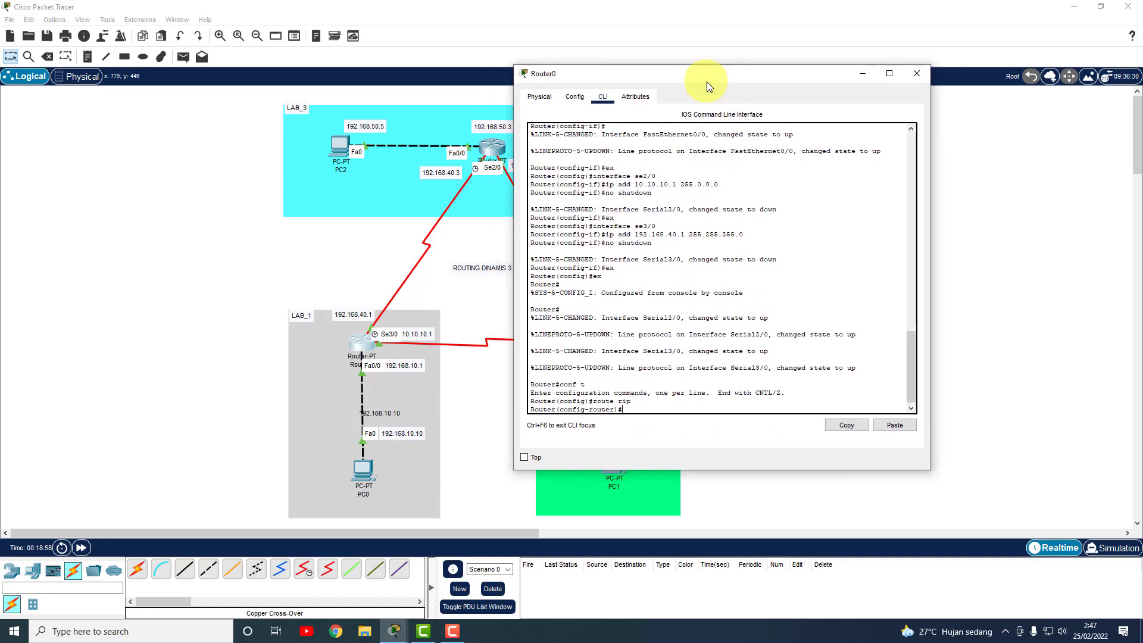
type("network")
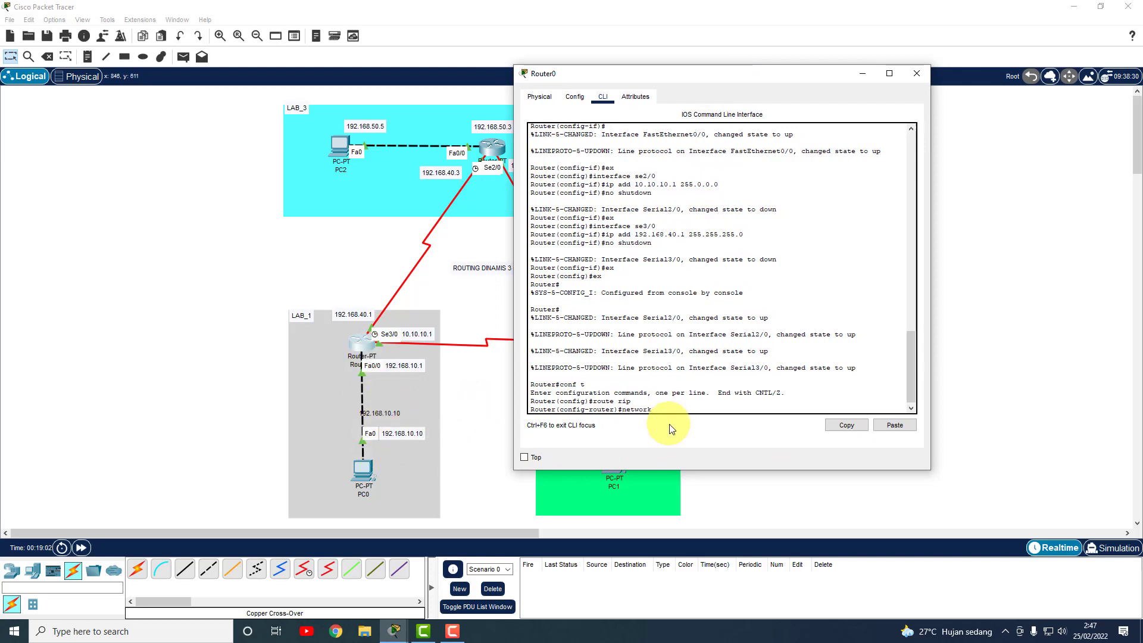
type(" 192.168.10.100")
key("Return")
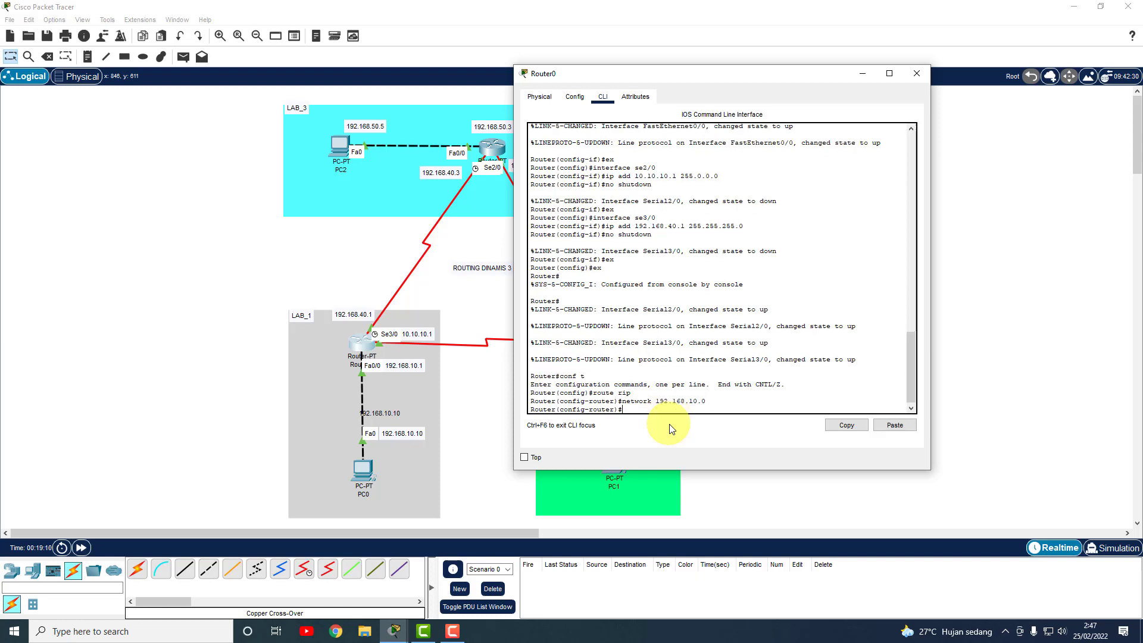
type("network 10.10.10.0")
key("Return")
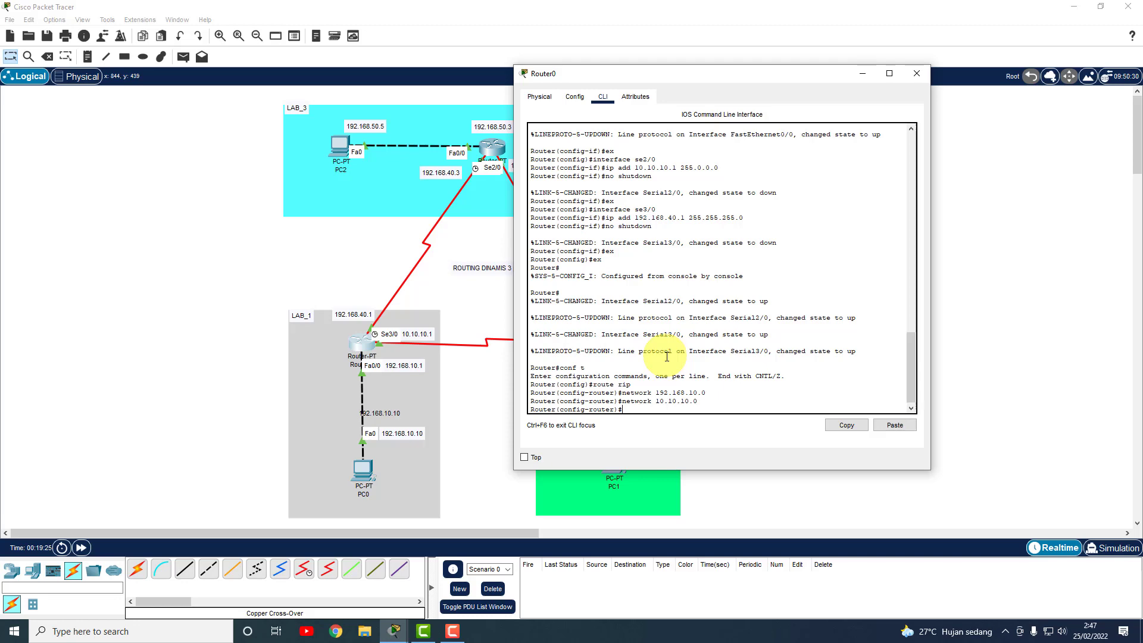
- Move the LAB_1 router's window clear of the topology and add the networks 192.168.20.0 and 192.168.50.0 to its RIP configuration
left_click_drag(710, 74, 880, 80)
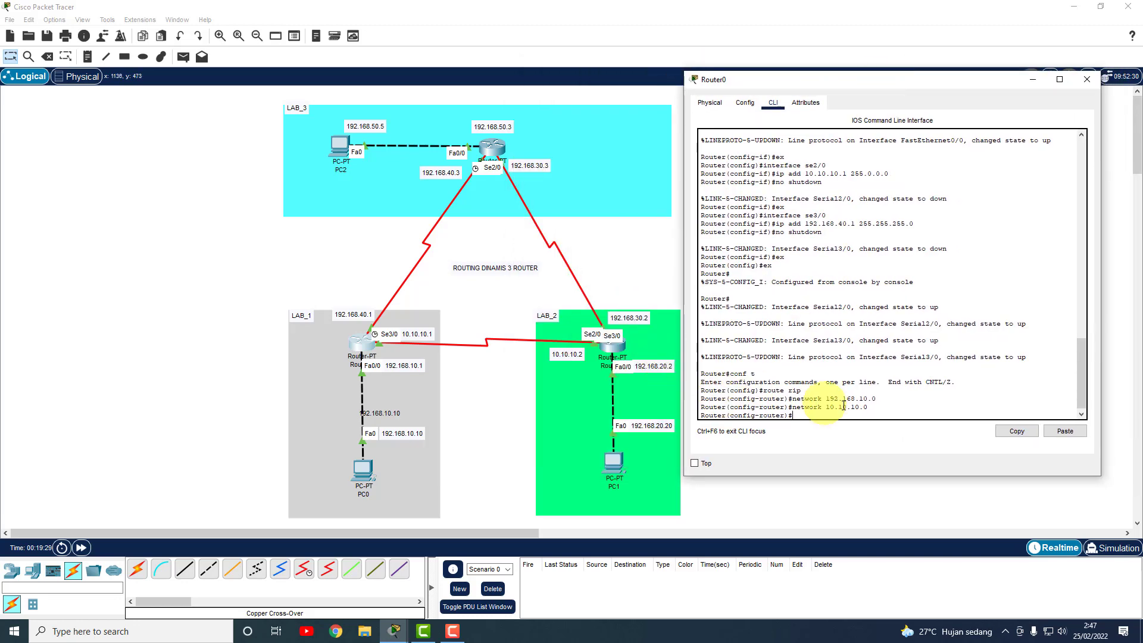
type("ne")
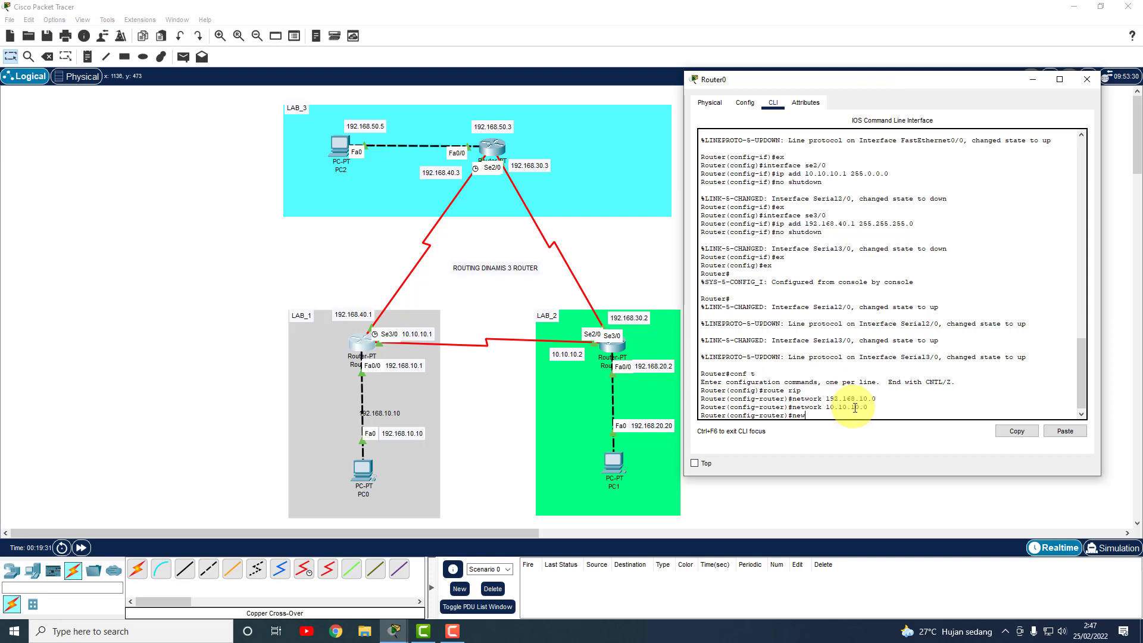
type("twork 192.168.20.0")
key("Return")
type("netw")
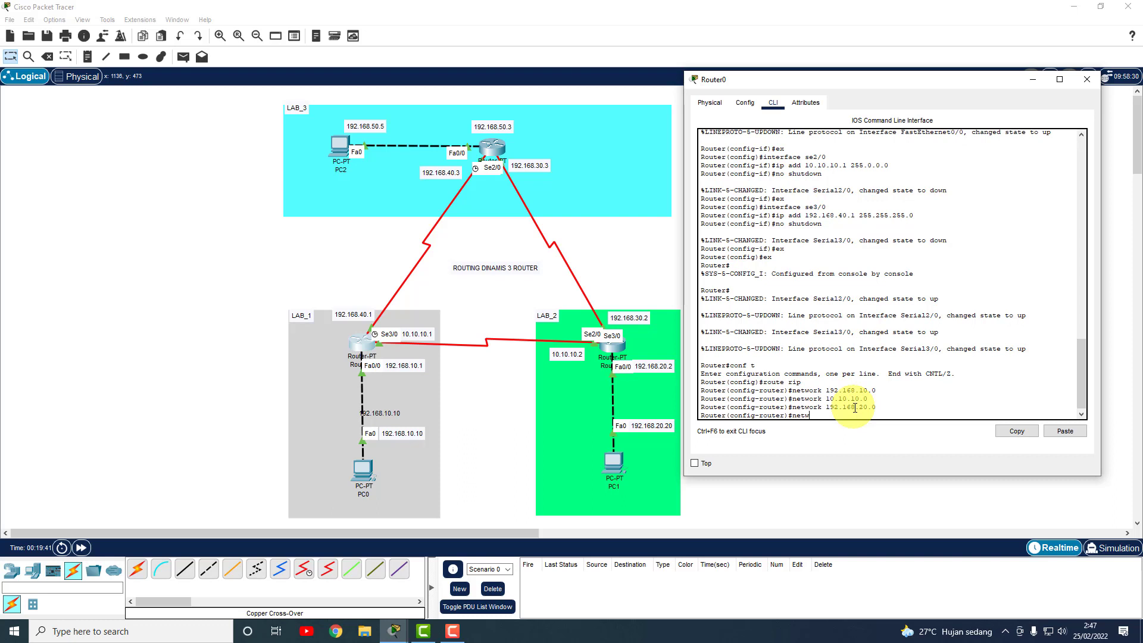
type("ork")
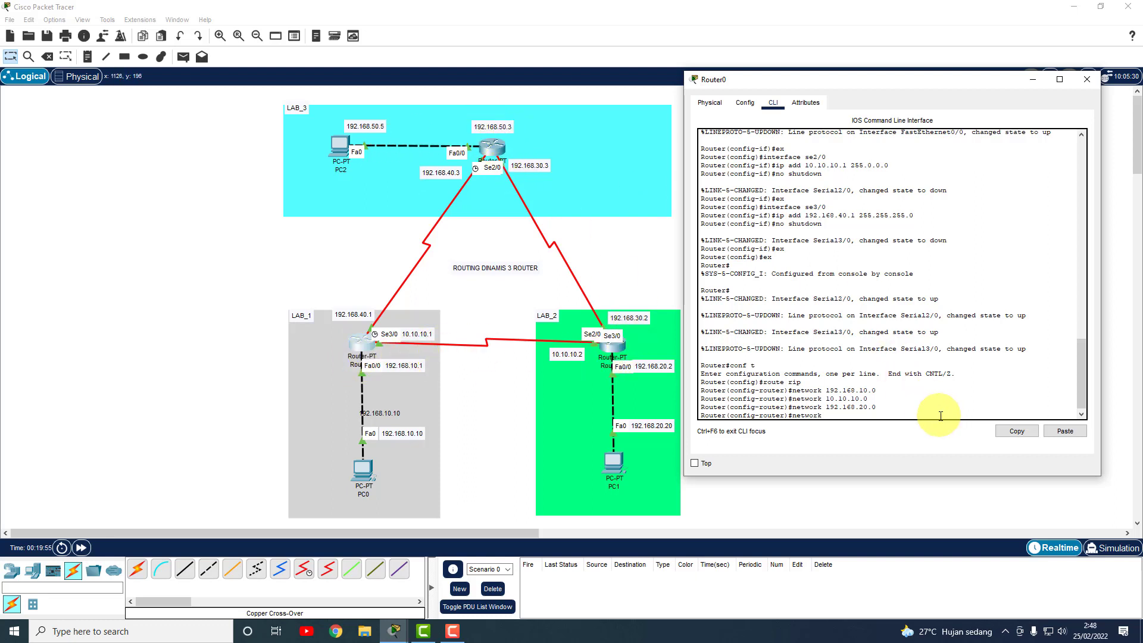
type("192.168.50.0")
key("Return")
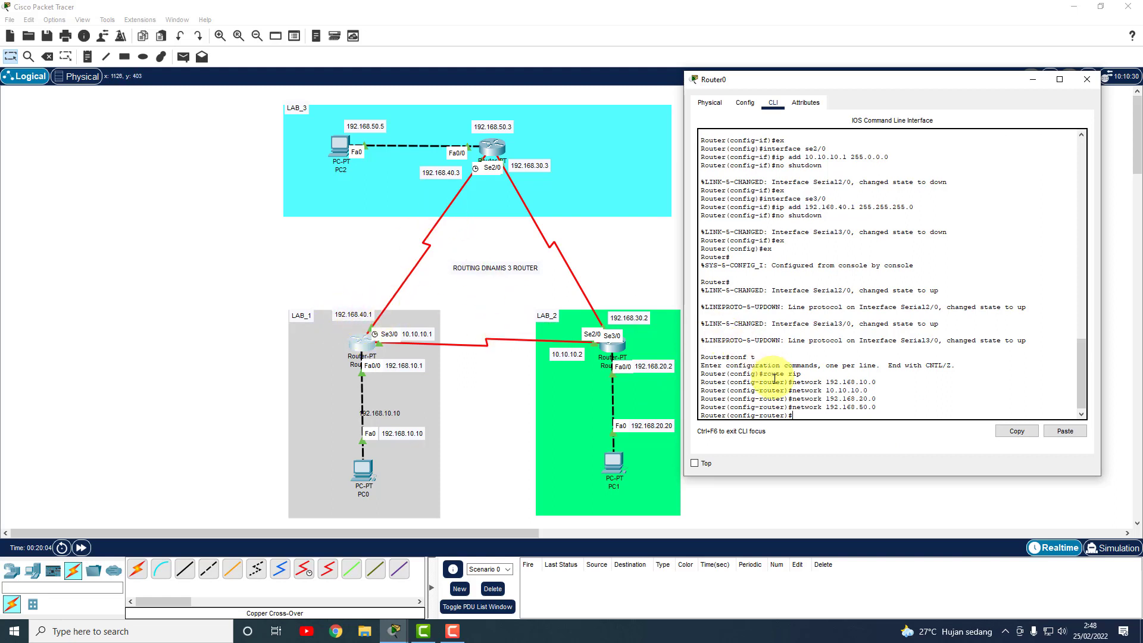
- Add the network 192.168.40.0 to RIP on the LAB_1 router, exit router configuration, and close its window
type("etwrok 192.168.40.0")
key("Return")
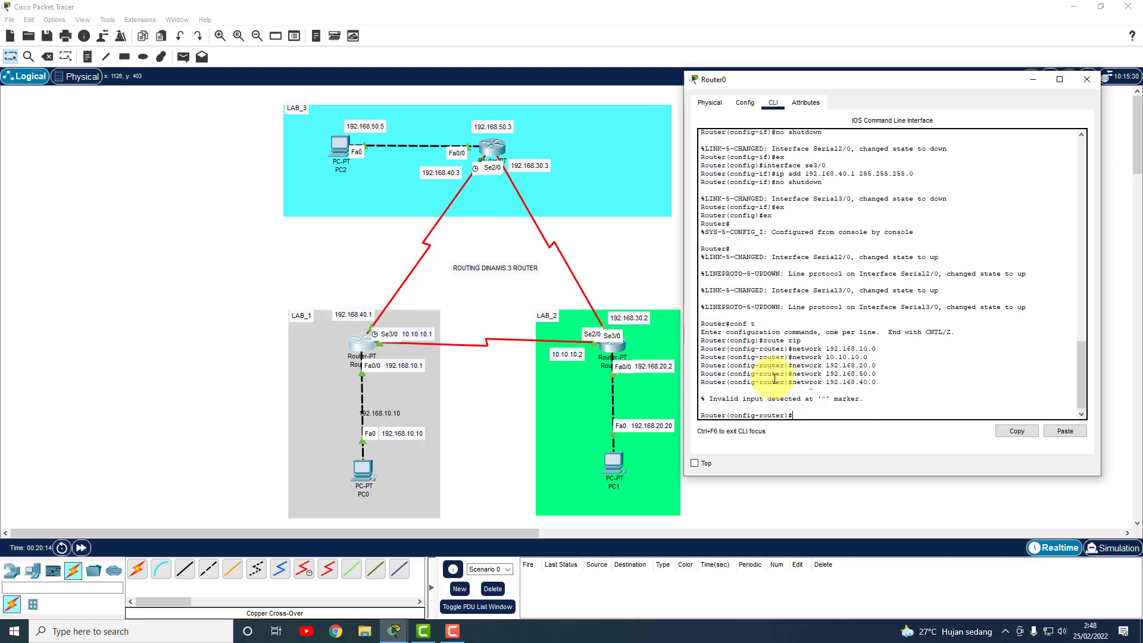
type("network")
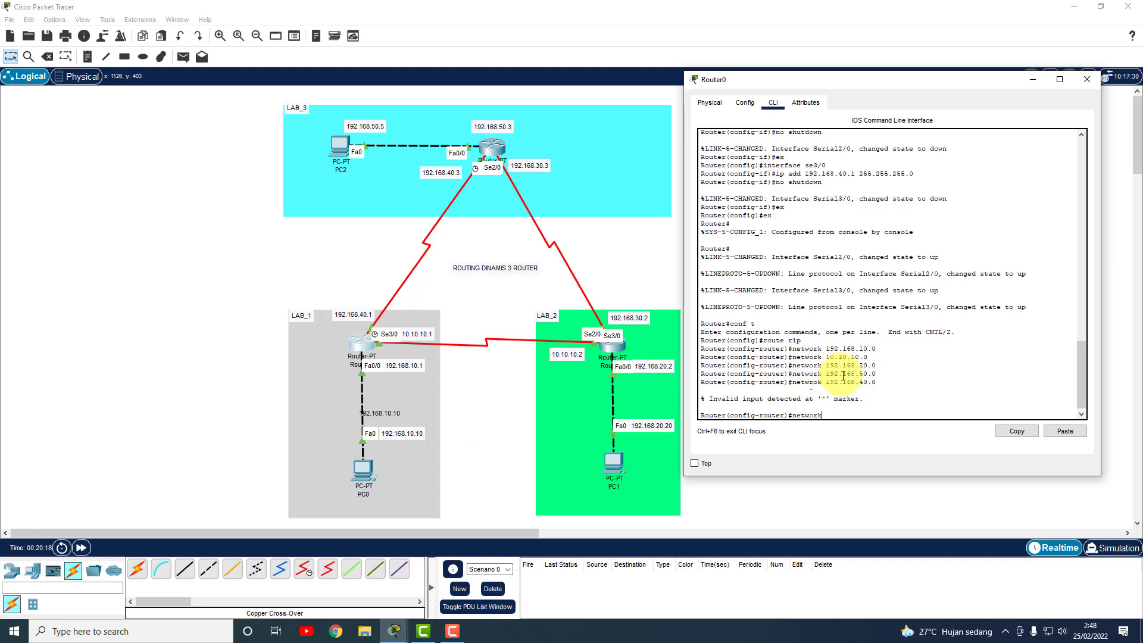
type(" 192.168.40.0")
key("Return")
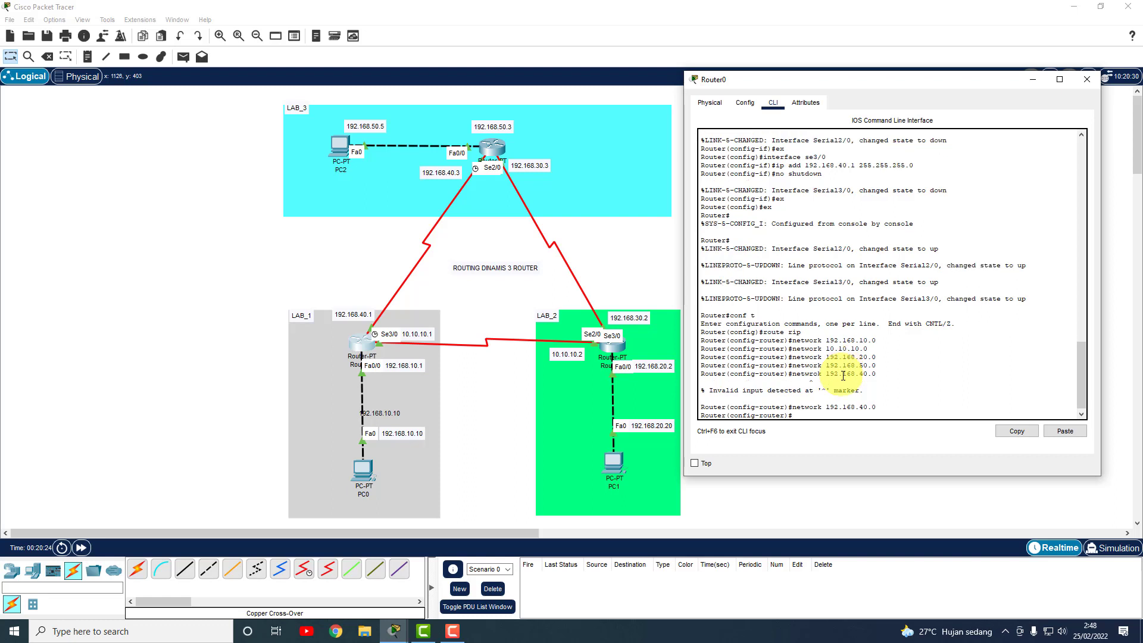
key("Return")
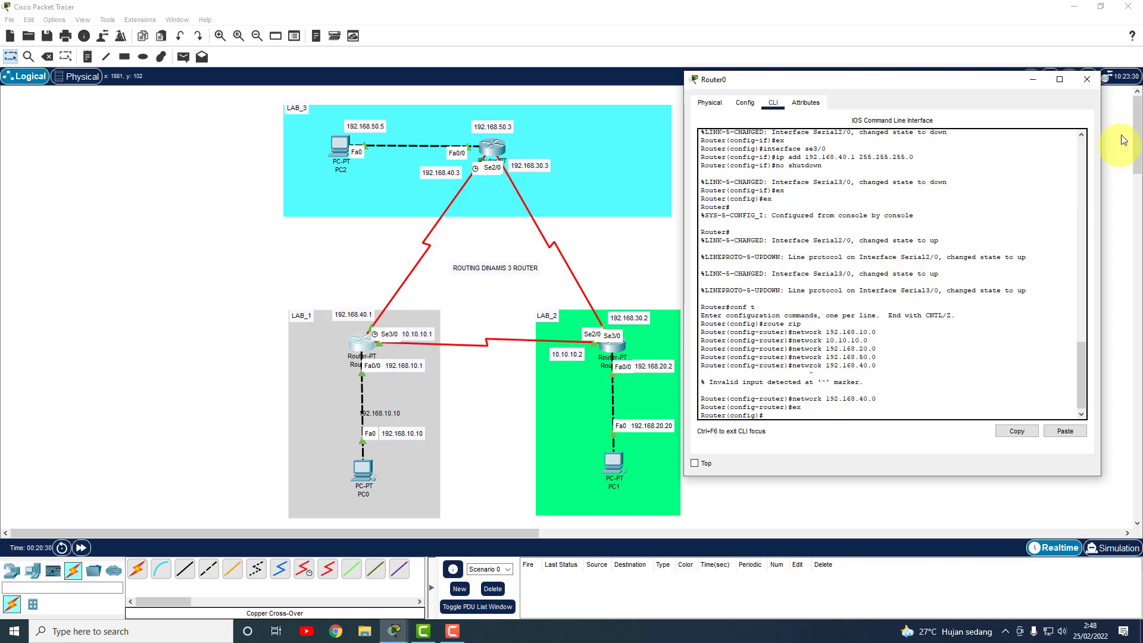
left_click(1088, 81)
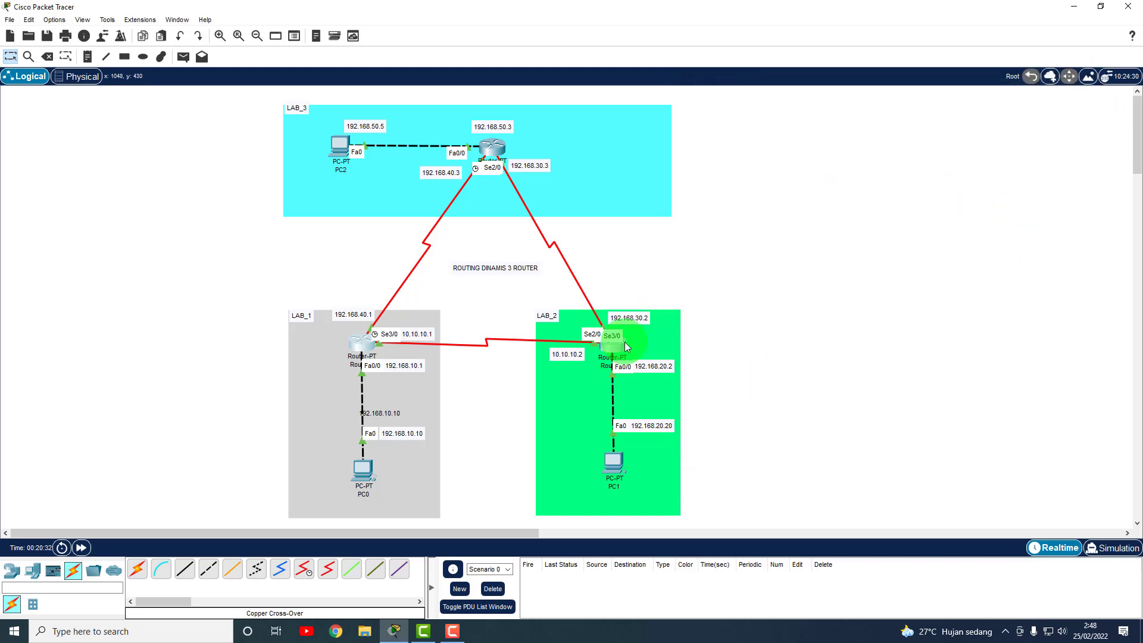
- Open the LAB_2 router's command line, move its window clear of the topology, and enter RIP configuration mode with route rip
left_click(625, 347)
left_click_drag(614, 99, 884, 78)
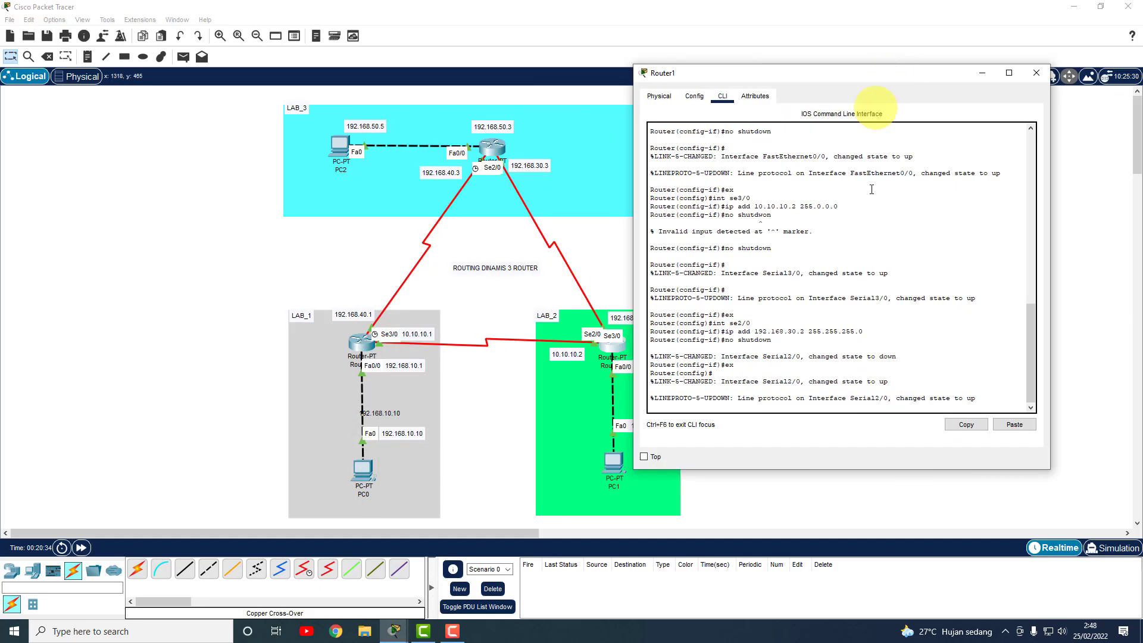
key("Return")
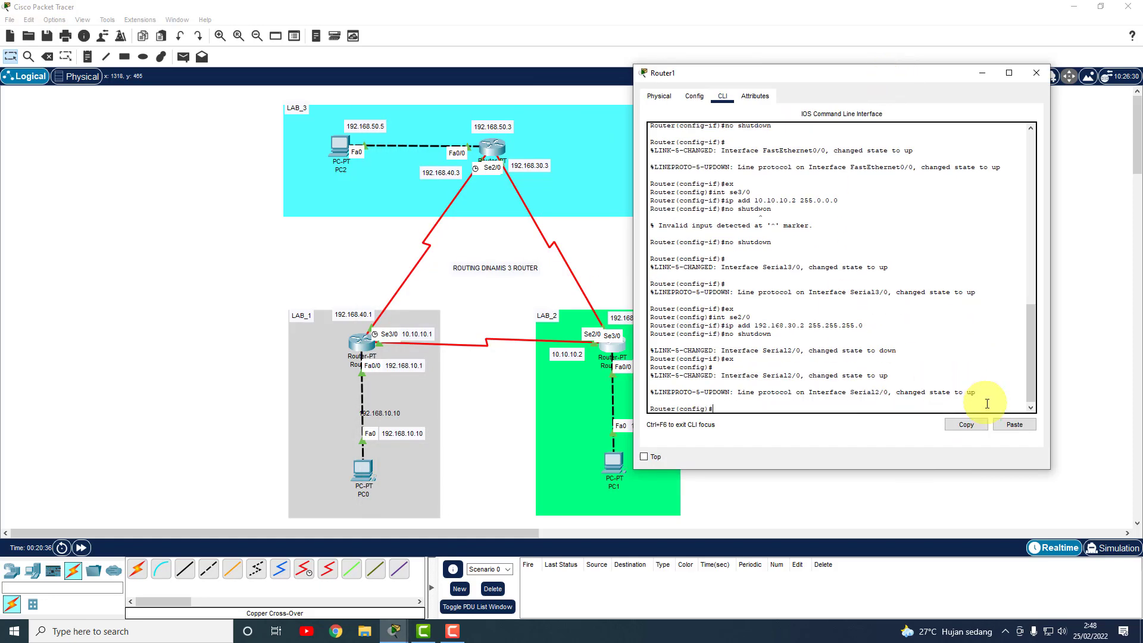
type("route rip")
key("Return")
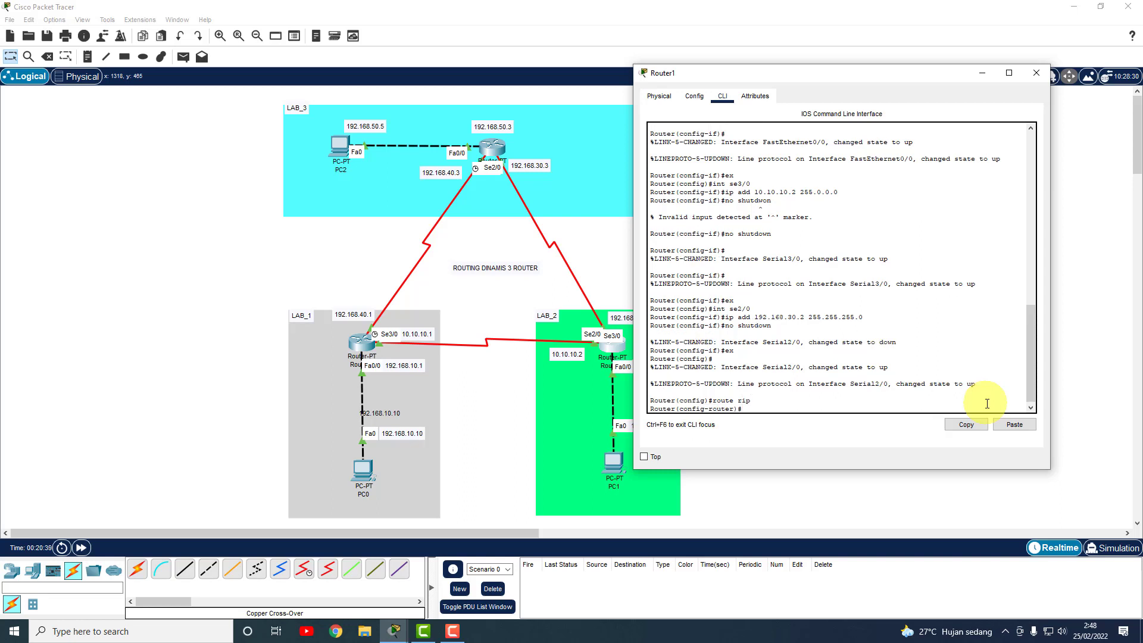
- Add the networks 192.168.10.0 and 192.168.20.0 to RIP on the LAB_2 router
type("network 192.168.10.0")
key("Return")
type("network")
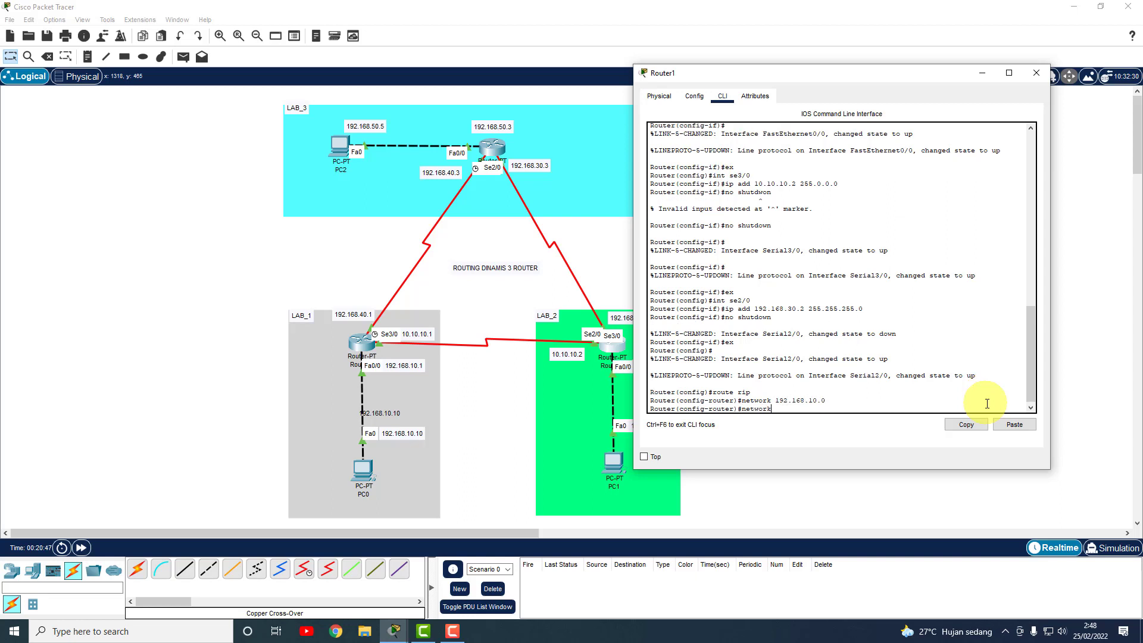
type(" 192.168.20.0")
key("Return")
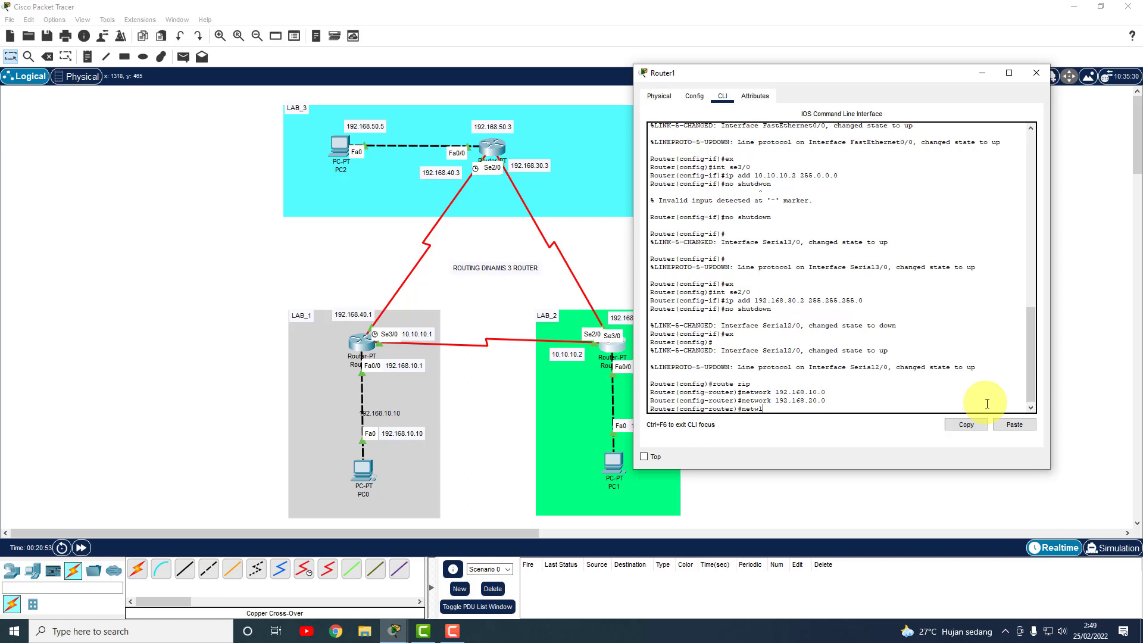
- Add the networks 10.10.10.0 and 192.168.30.0 to the LAB_2 router's RIP configuration
type("k")
key("BackSpace")
key("BackSpace")
key("BackSpace")
type("ork 10.10.10.0")
key("Return")
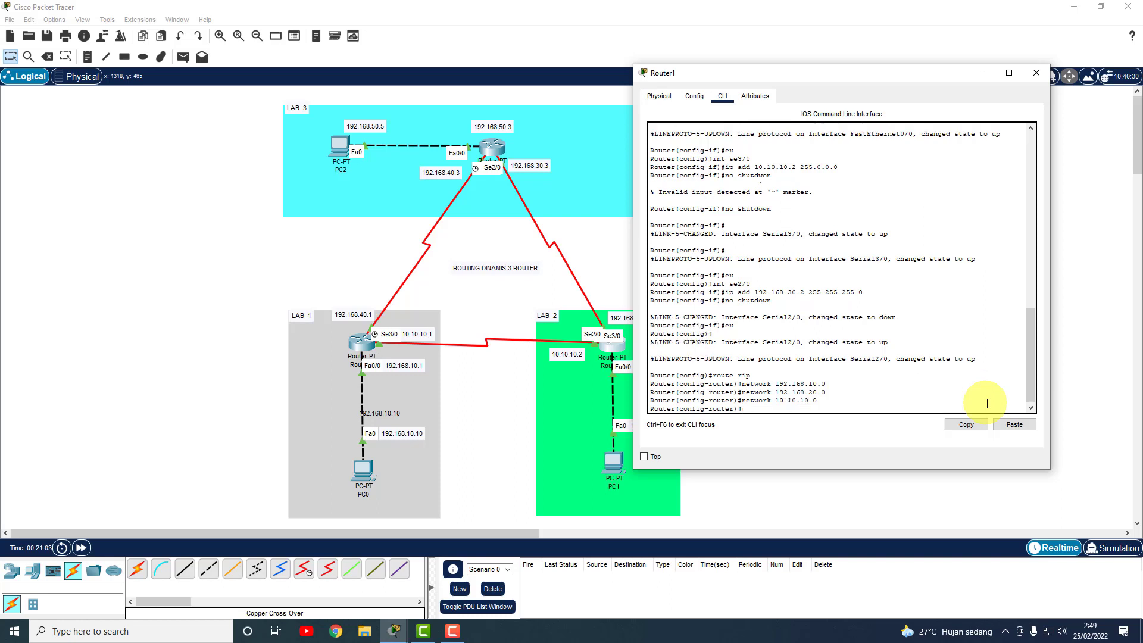
type("network 192.168.30.0")
key("Return")
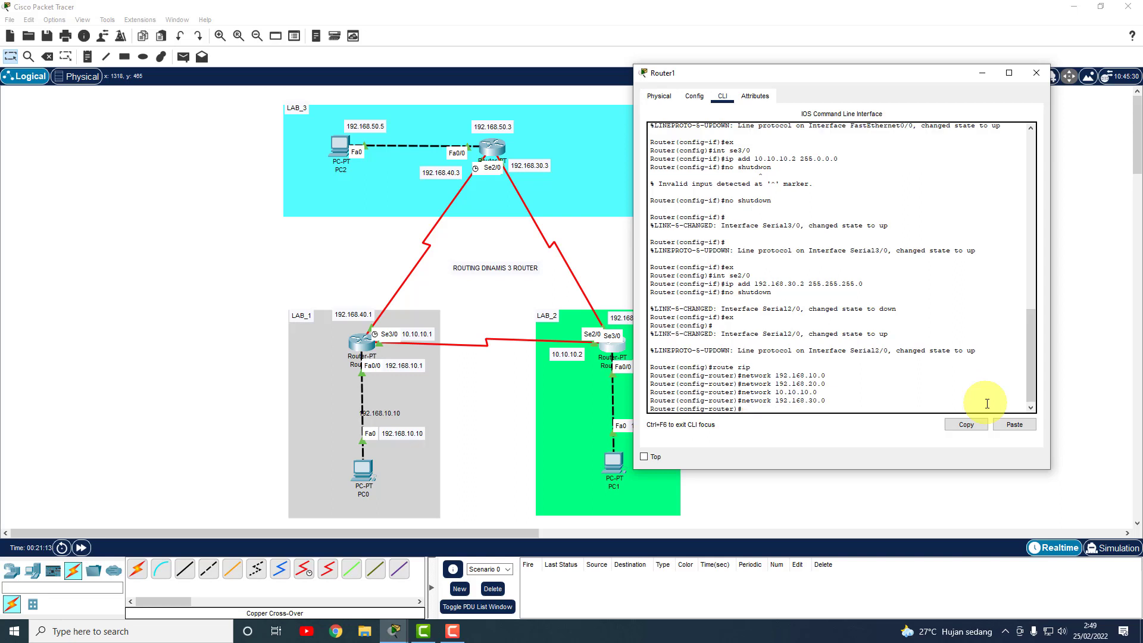
- Add the network 192.168.50.0 to RIP on the LAB_2 router
type("netwrok 192.68")
key("BackSpace")
type("168.50.0")
key("Return")
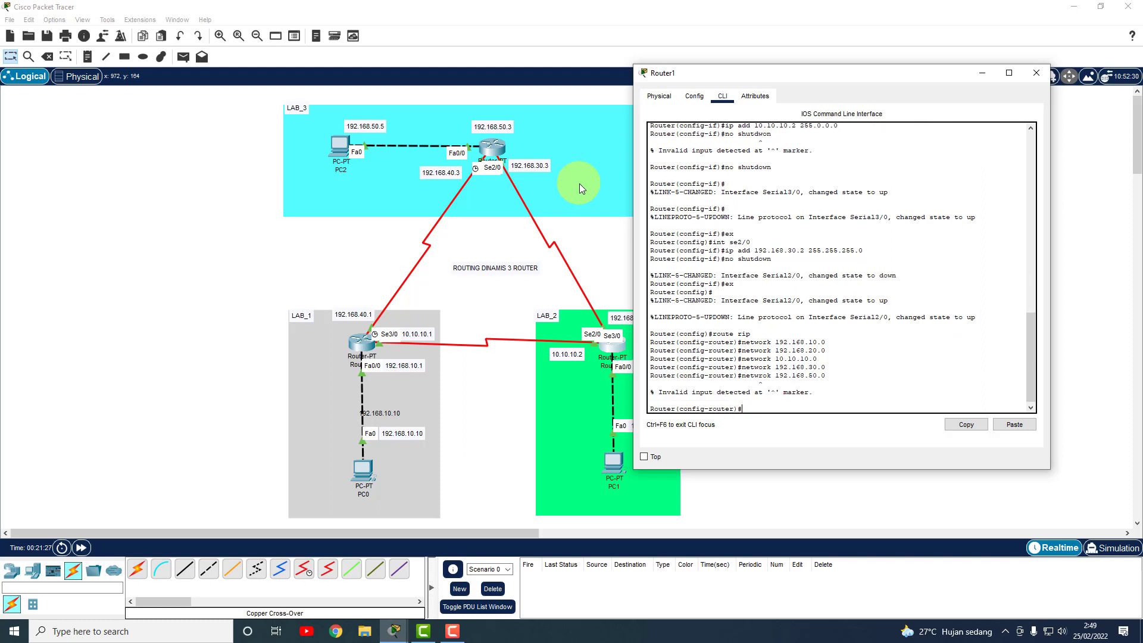
type("neto")
key("BackSpace")
type("ork 192.168.50.0")
key("Return")
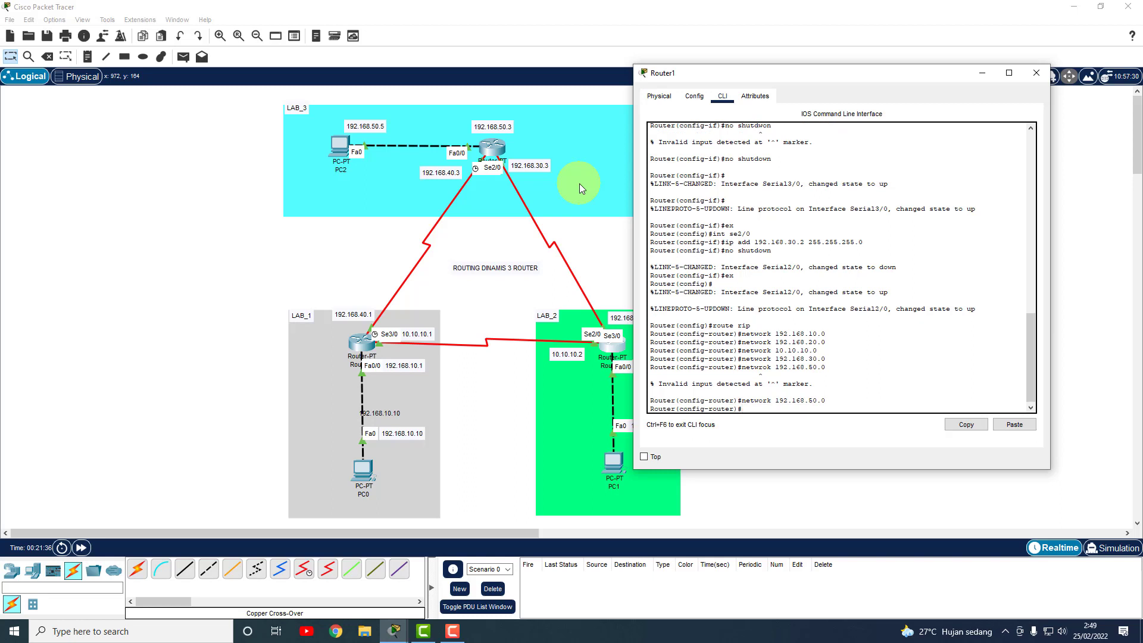
- Exit the LAB_2 router's configuration back to privileged mode and close its window
type("ex")
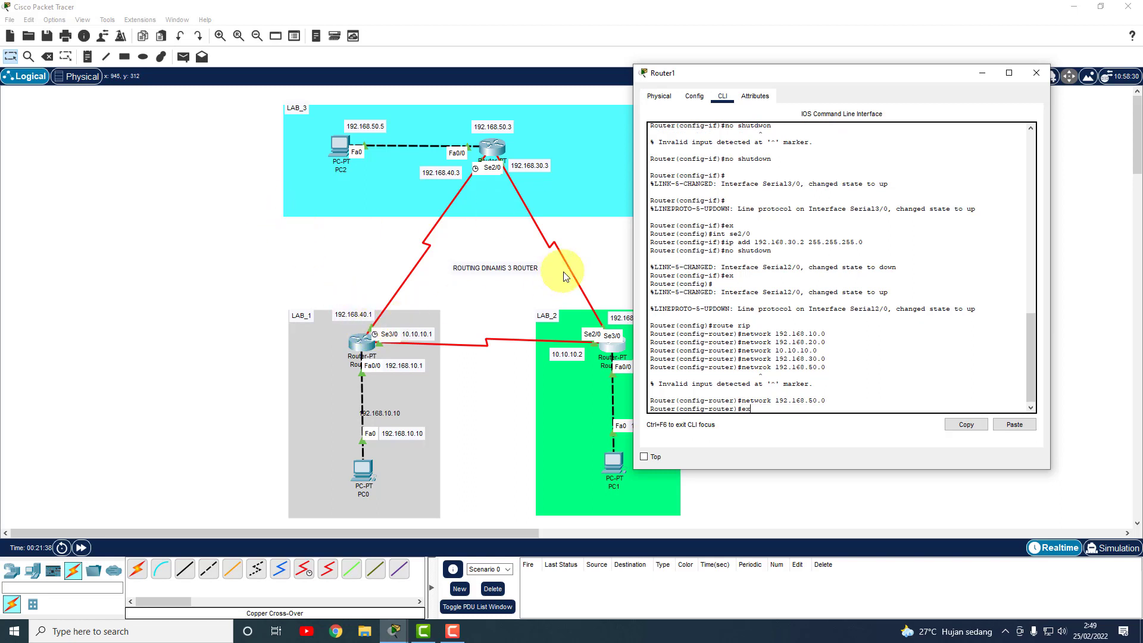
key("Return")
type("ex")
key("Return")
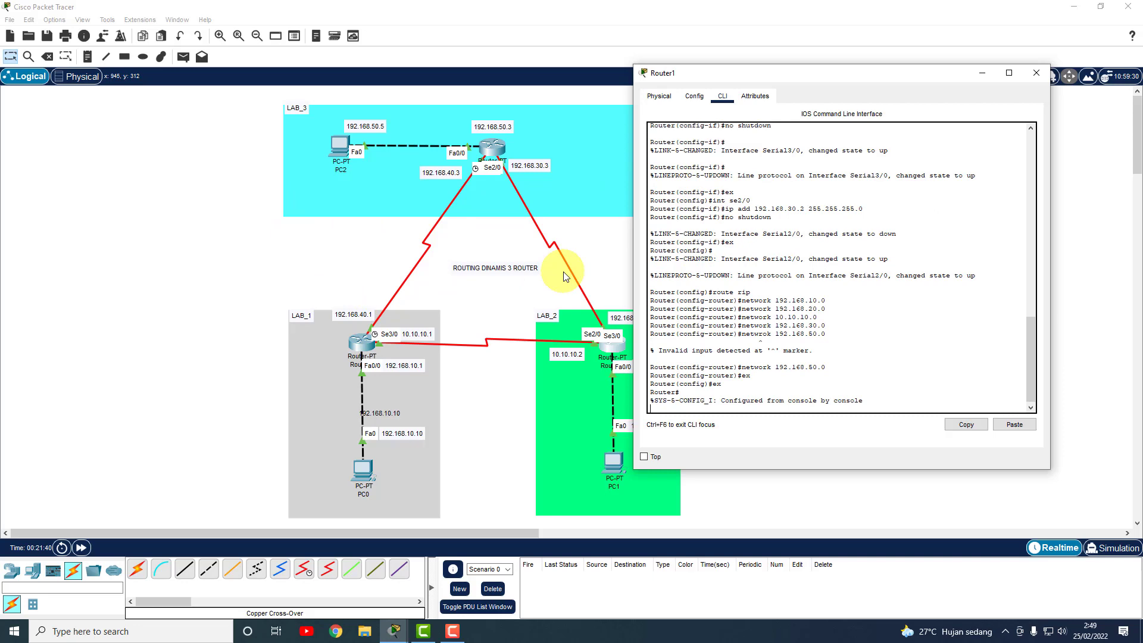
key("Return")
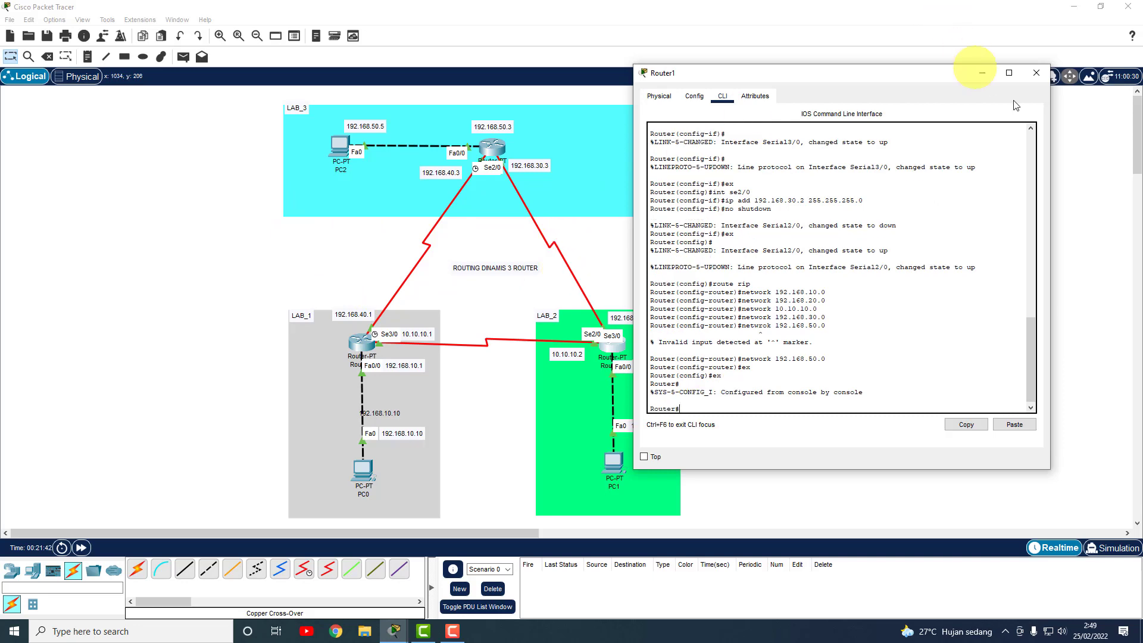
left_click(1037, 73)
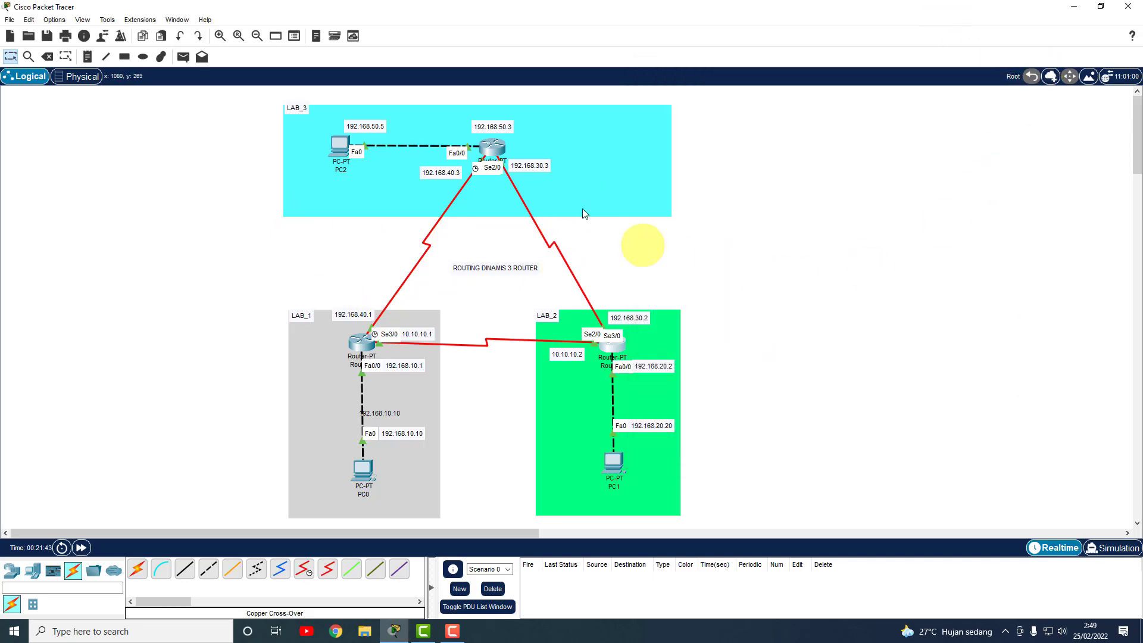
- Open the LAB_3 router's RIP routing settings with its window moved clear of the topology
left_click(495, 150)
left_click_drag(608, 119, 885, 118)
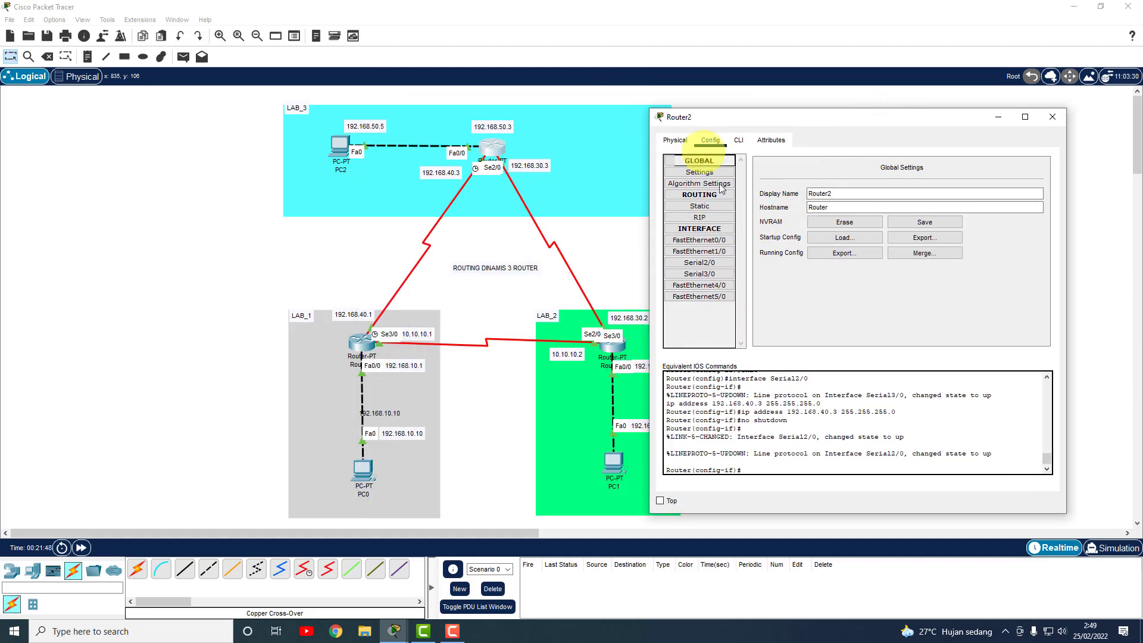
left_click_drag(748, 119, 741, 95)
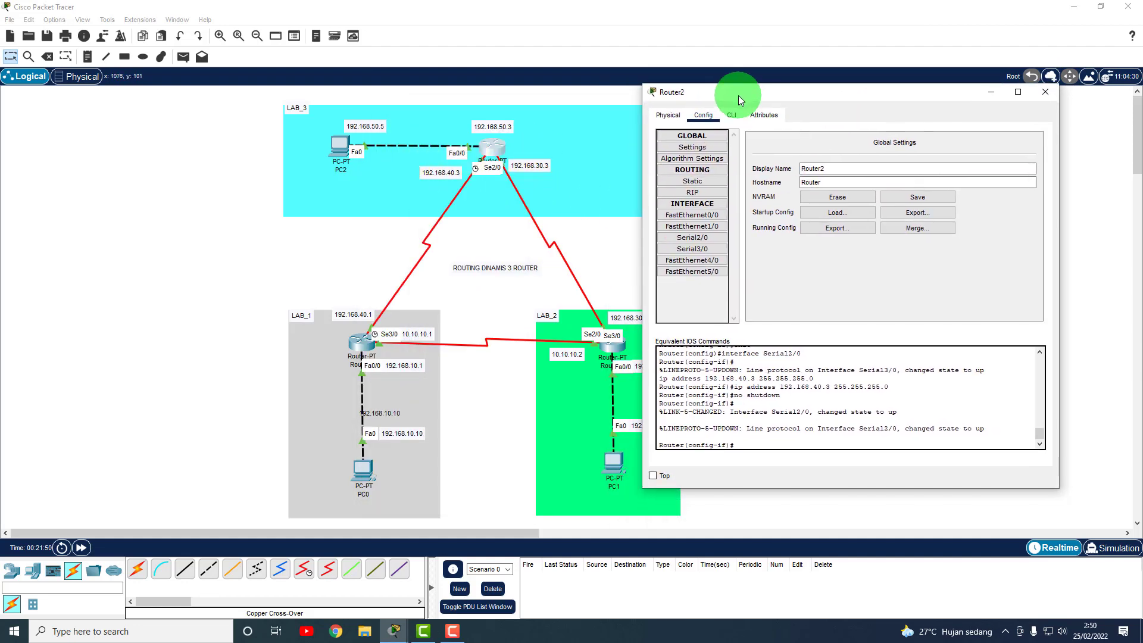
left_click(694, 193)
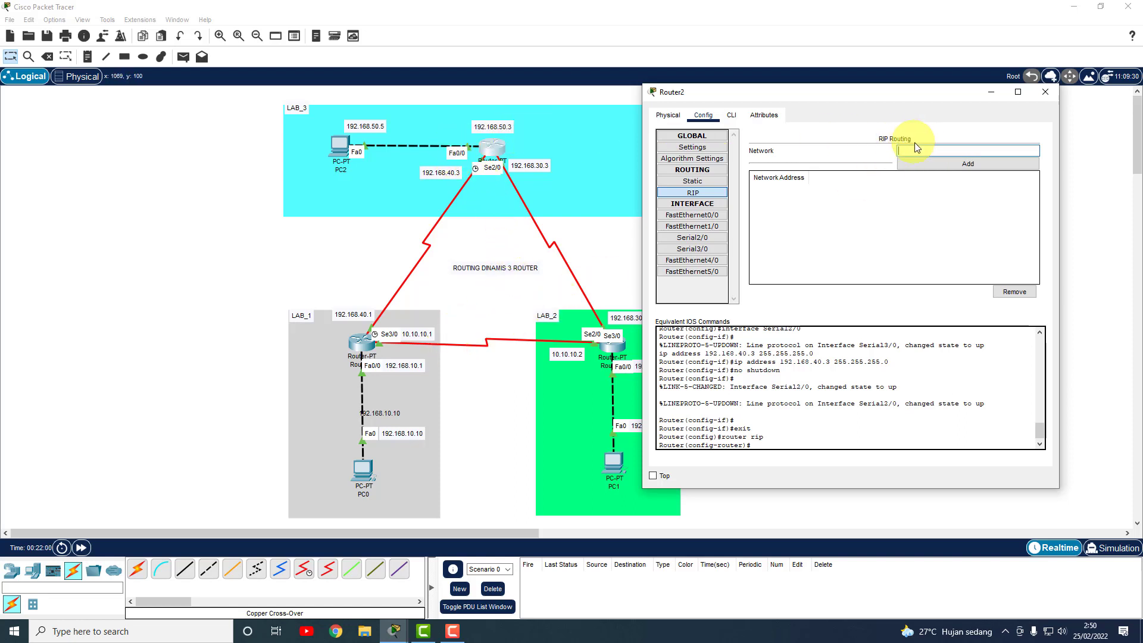
- Add the networks 192.168.50.0 and 192.168.20.0 to the LAB_3 router's RIP routing
type("192.168.50.0")
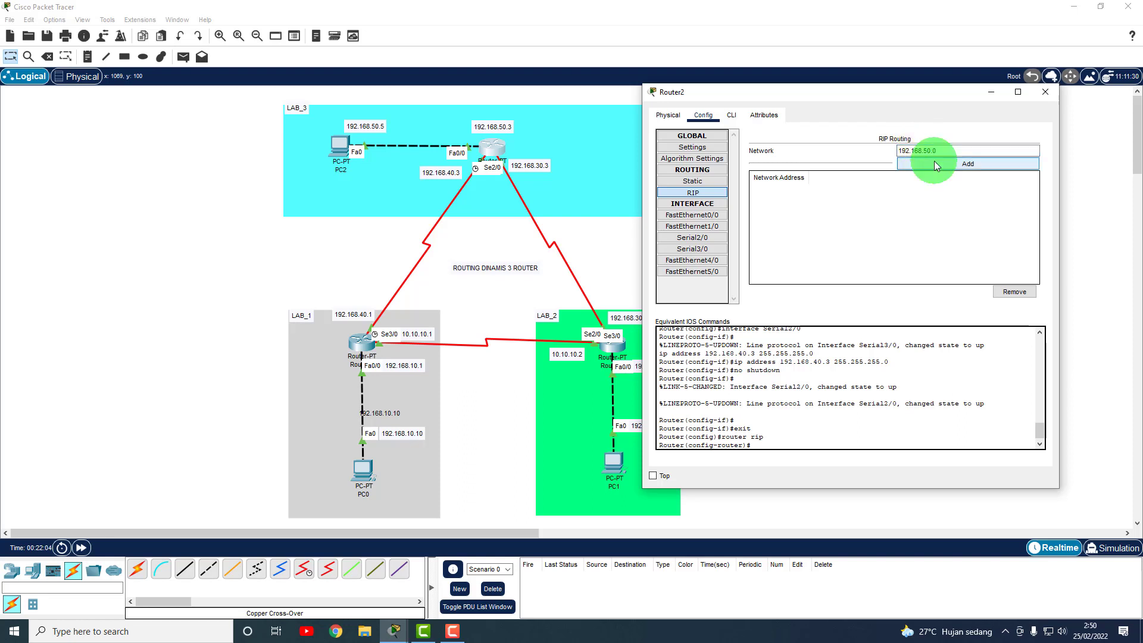
left_click(934, 163)
left_click(924, 151)
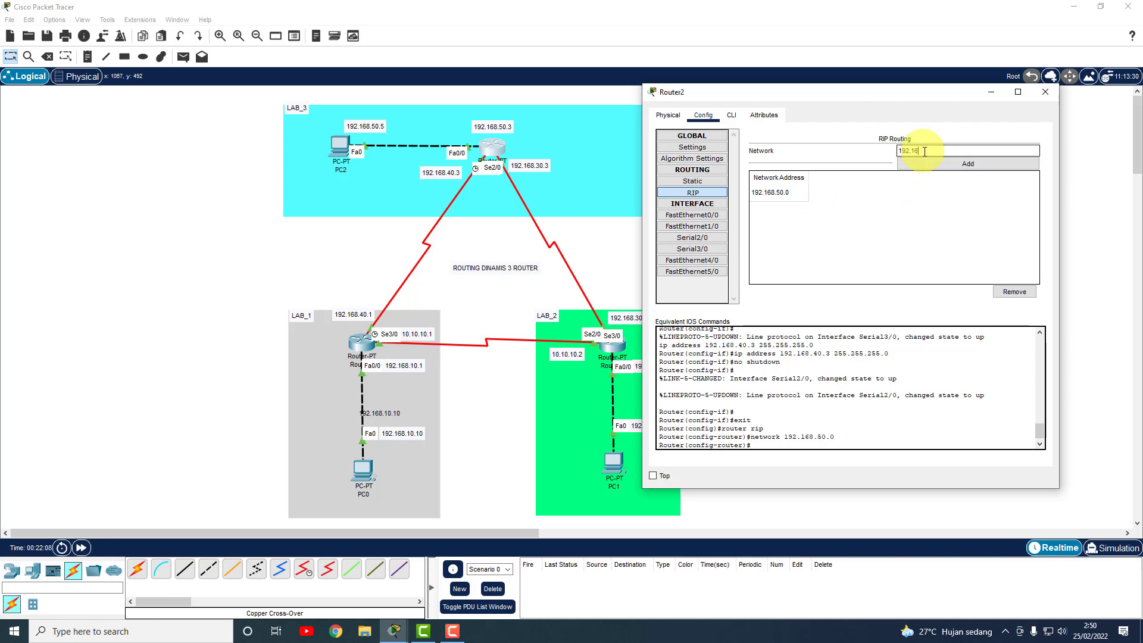
type("192.168.20.0")
left_click(941, 163)
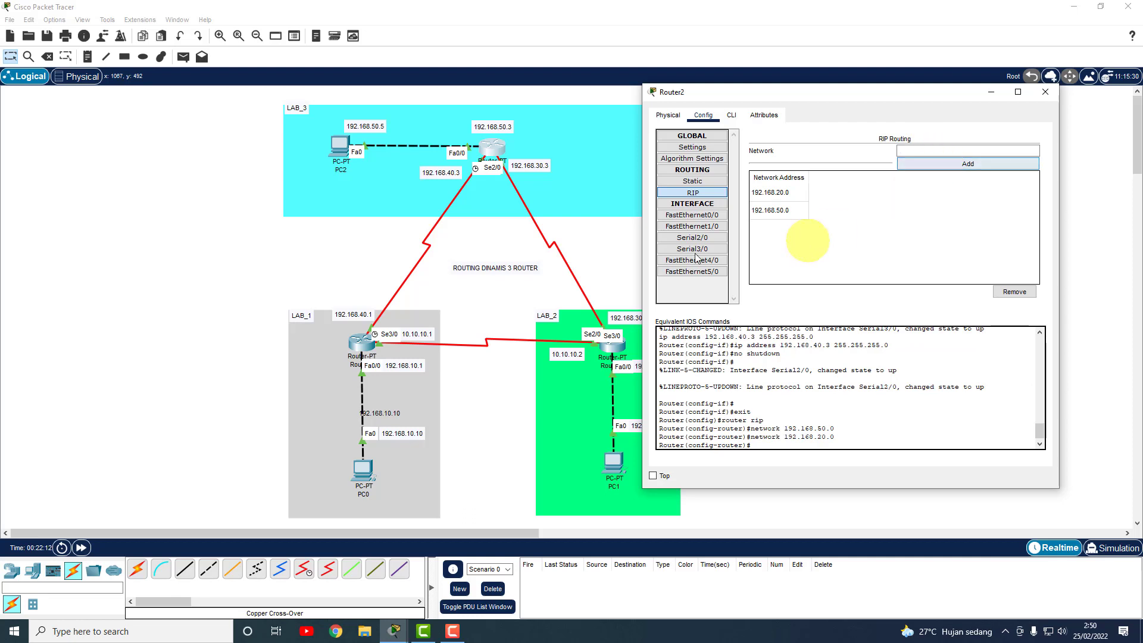
- Add the networks 192.168.30.0 and 192.168.40.0 to the LAB_3 router's RIP routing
left_click(940, 149)
type("192.168.30.0")
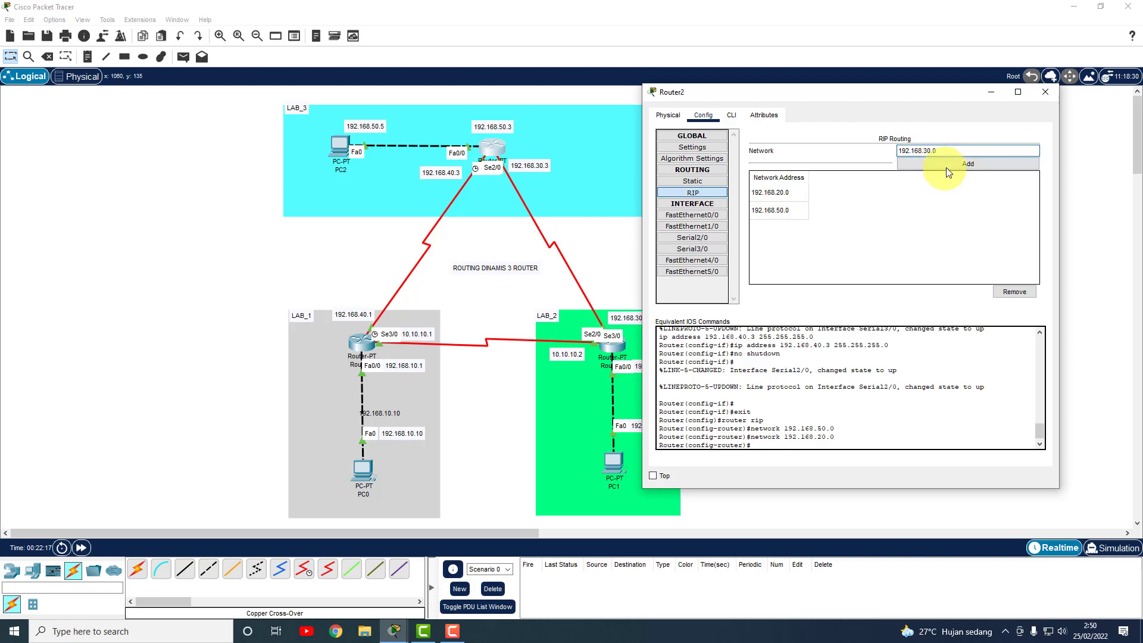
left_click(947, 164)
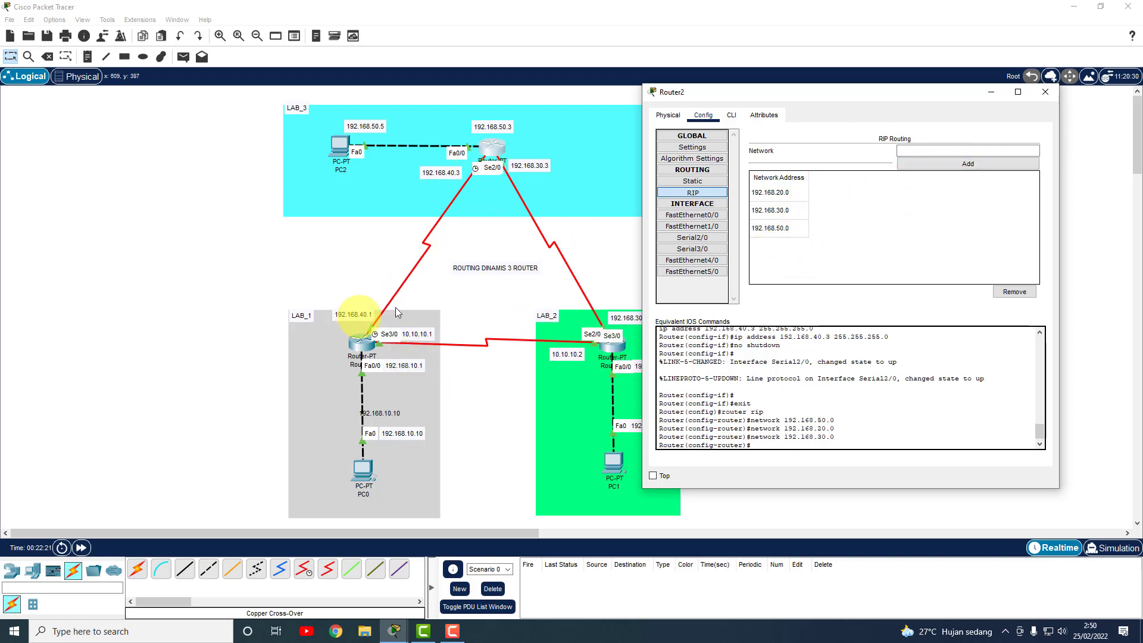
left_click(958, 146)
type("192.1")
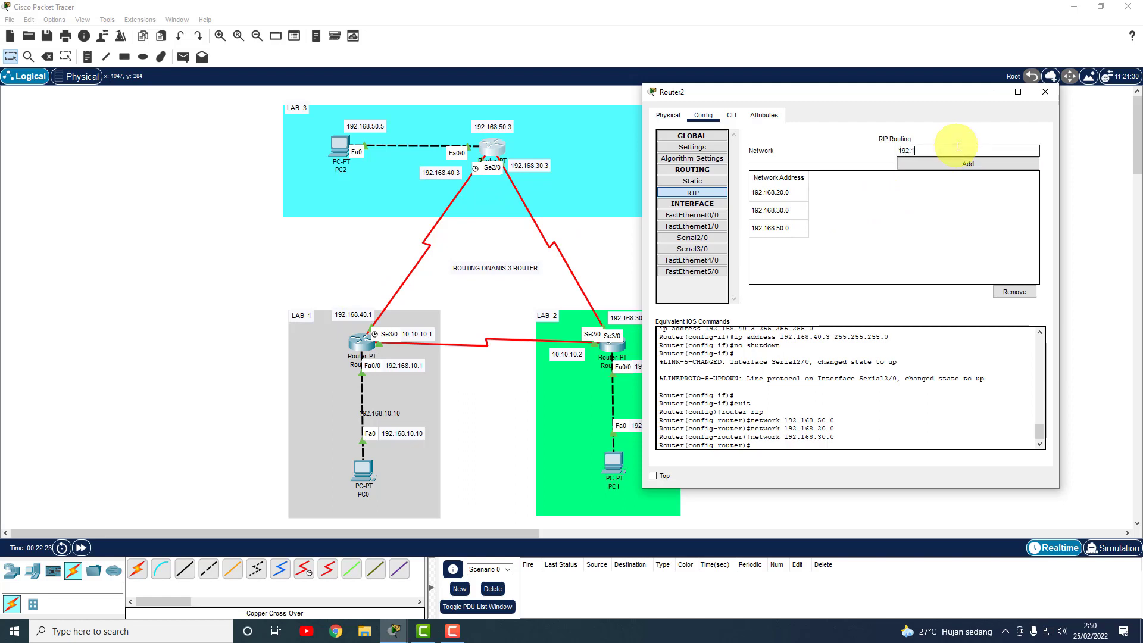
type("68.40.0")
left_click(966, 164)
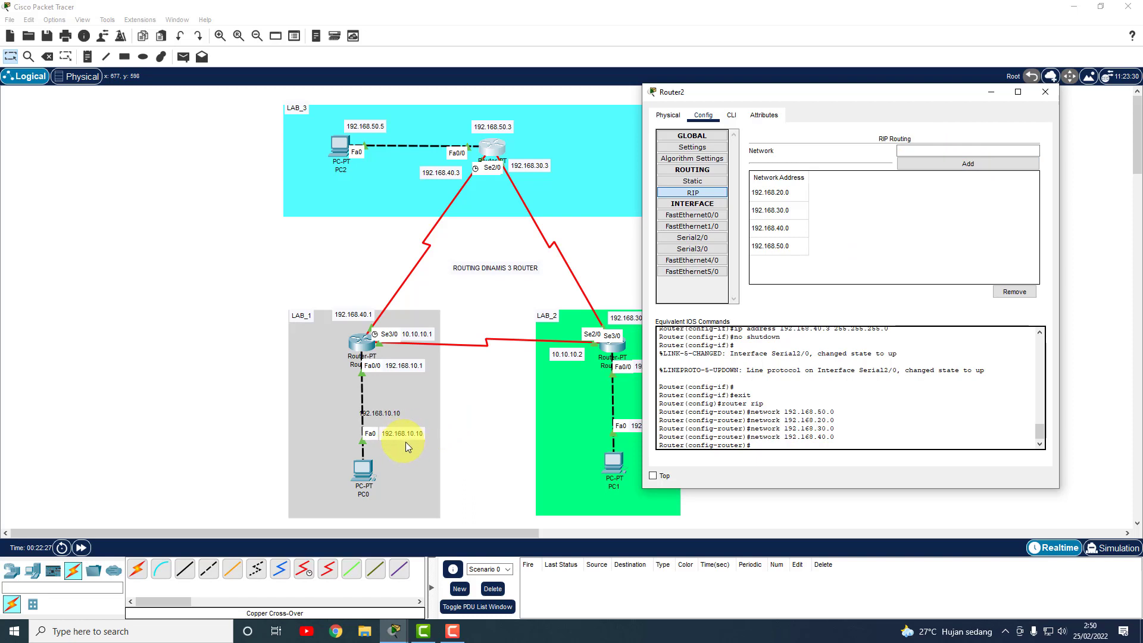
- Add the network 192.168.10.0 to the LAB_3 router's RIP routing and close its window
left_click(925, 150)
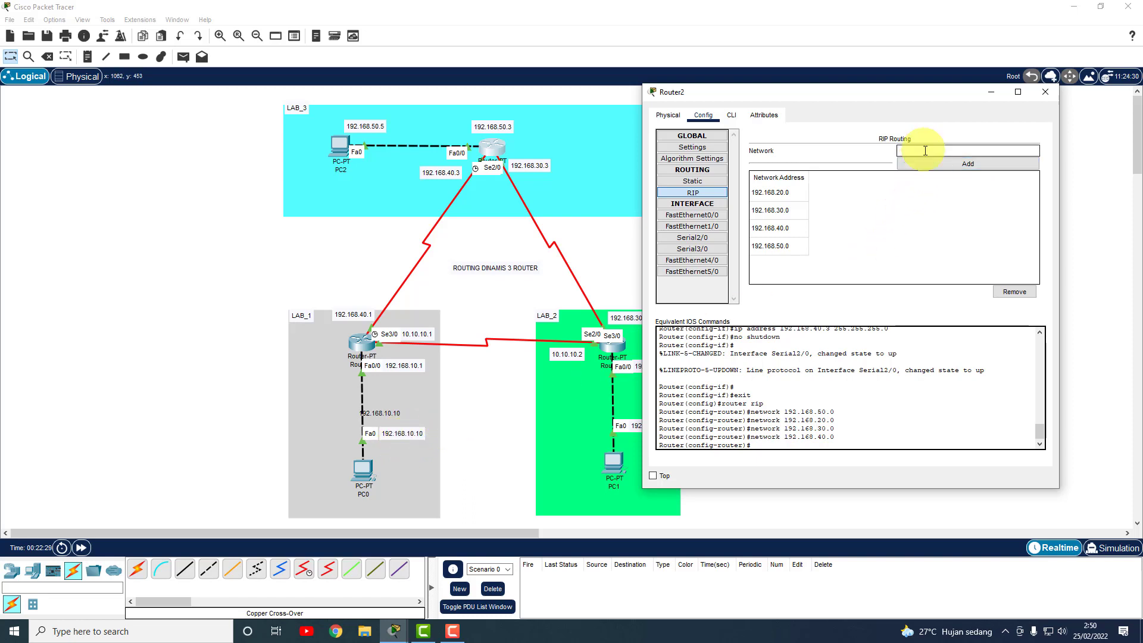
type("192.168.10.0")
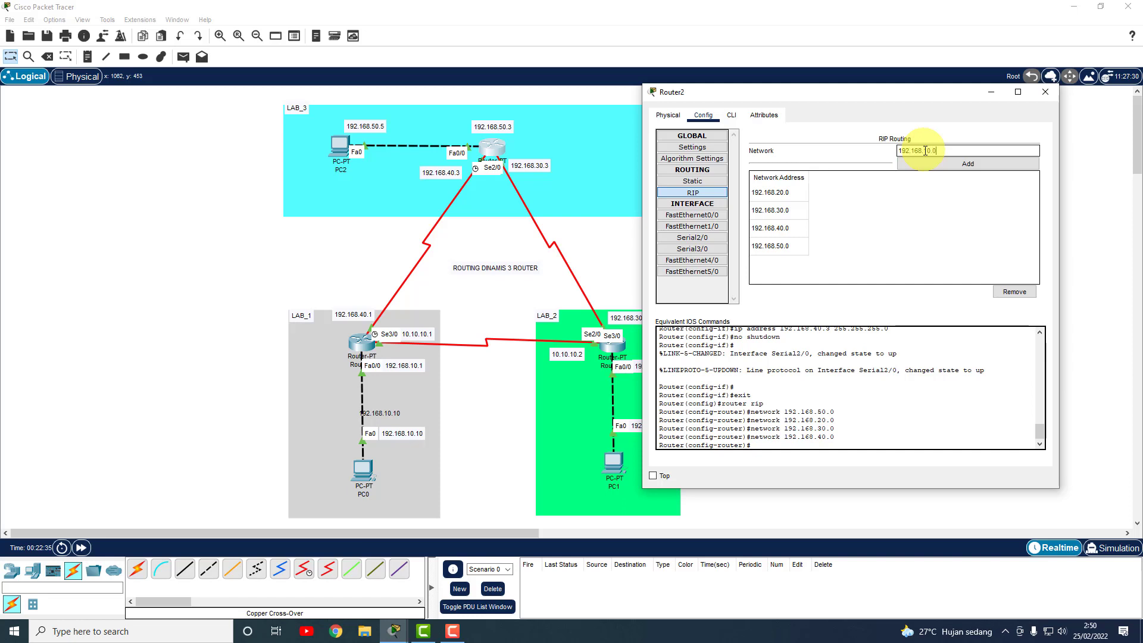
left_click(953, 163)
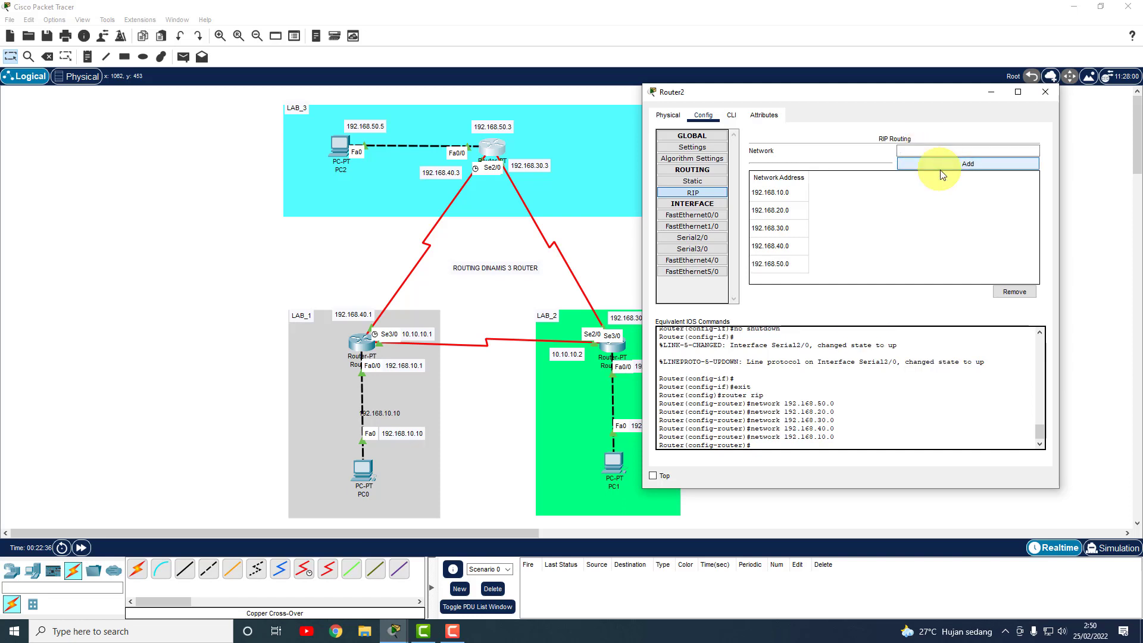
left_click(1045, 92)
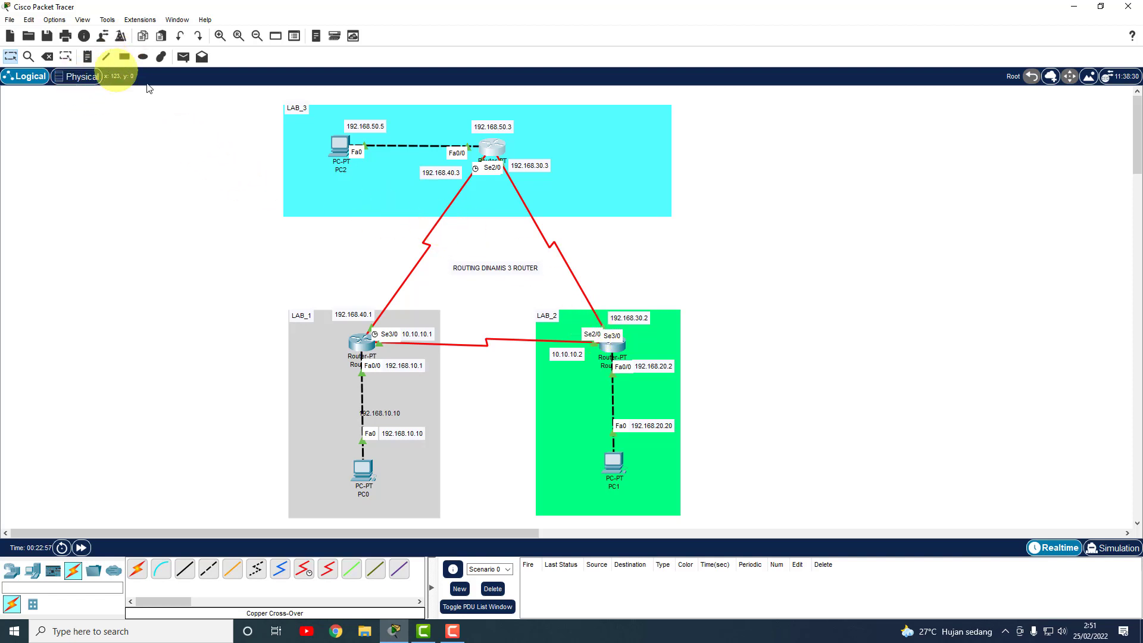
- Test connectivity by sending a simple PDU from PC0 to PC1 and another from PC1 to PC2
left_click(183, 56)
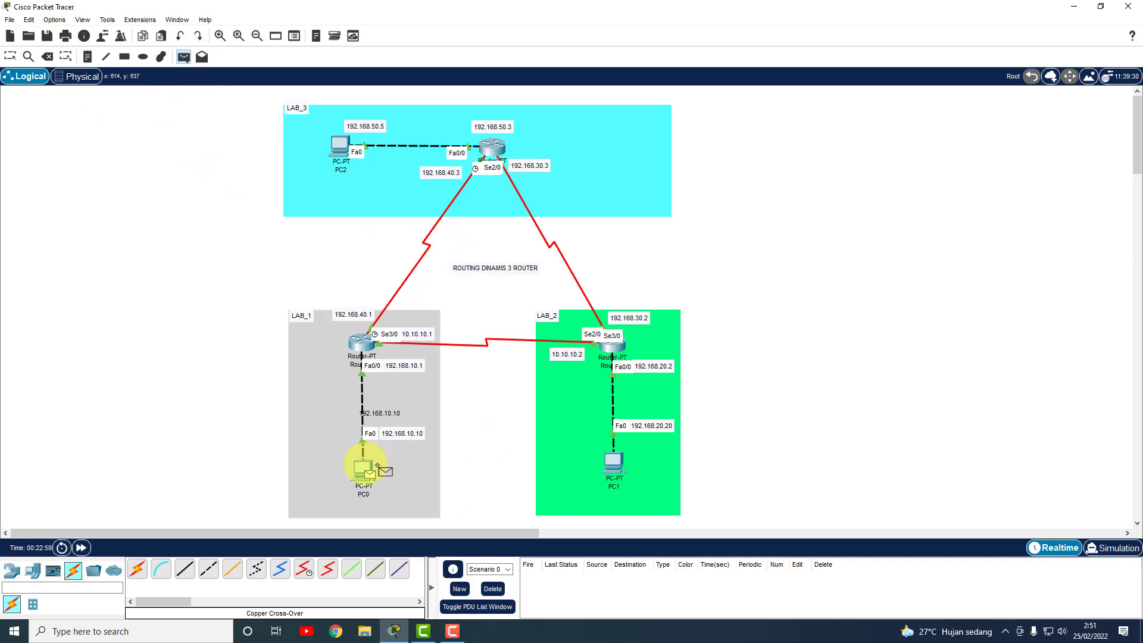
left_click(363, 463)
left_click(614, 462)
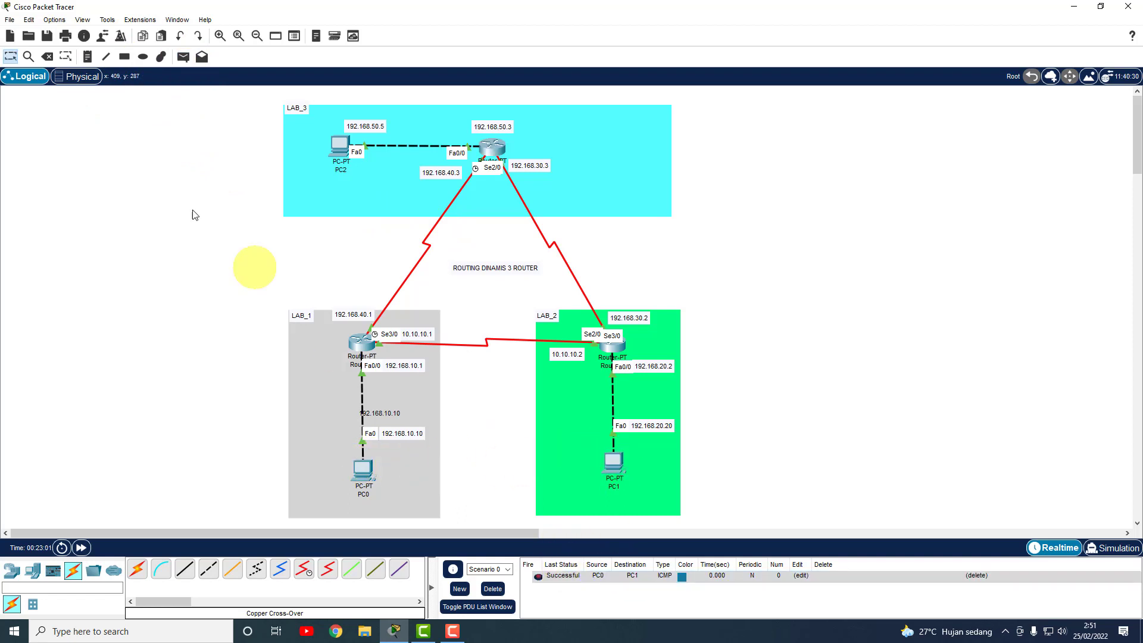
left_click(179, 60)
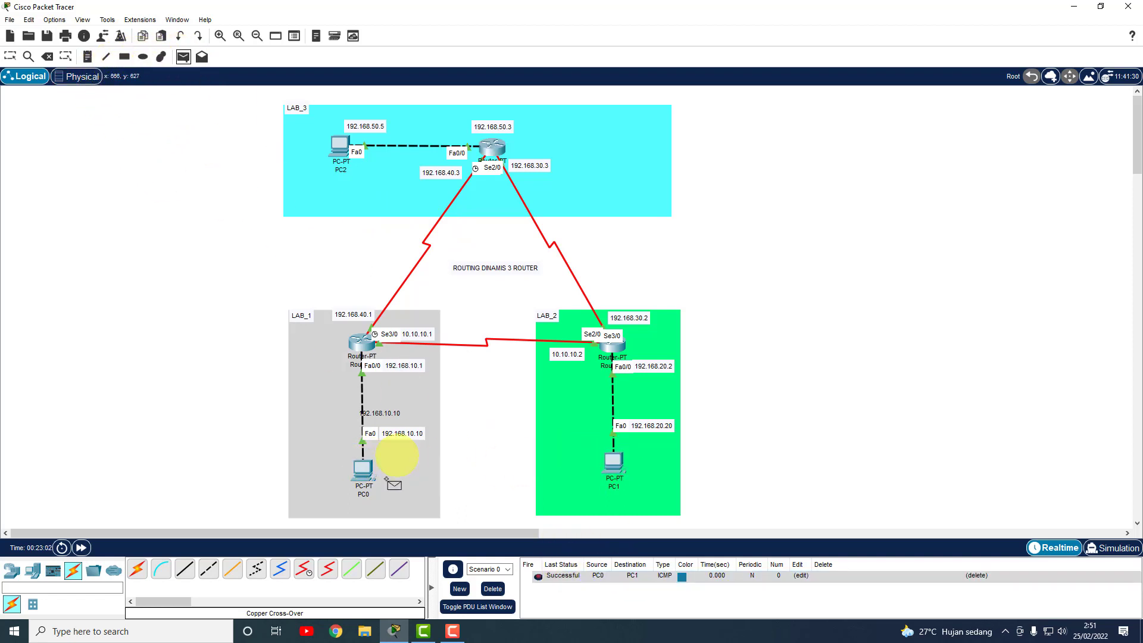
left_click(615, 463)
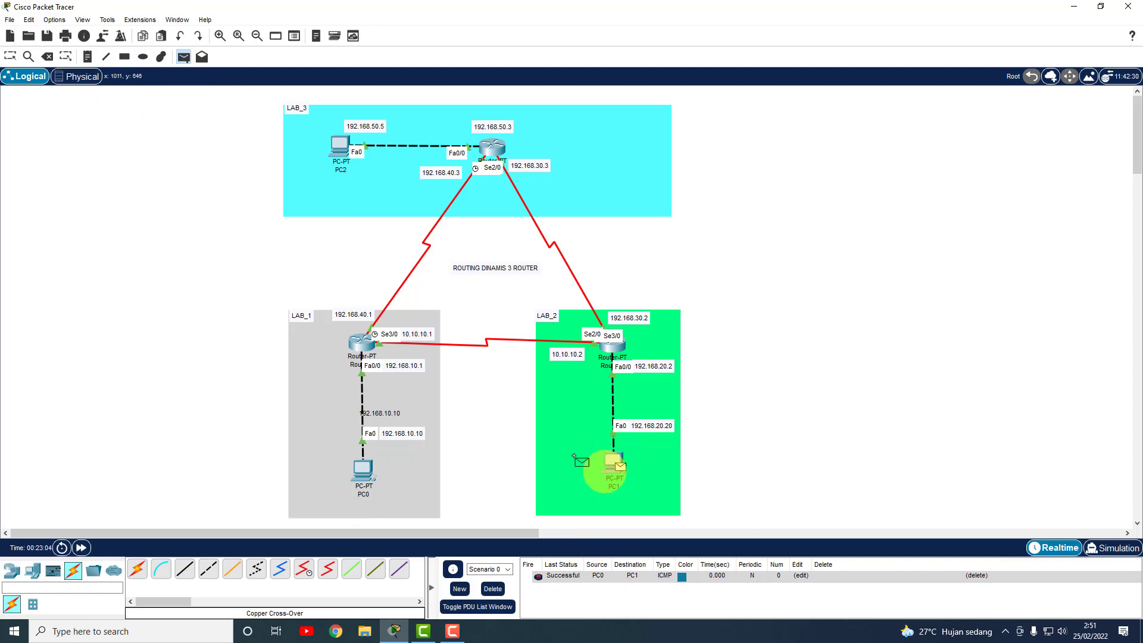
left_click(341, 148)
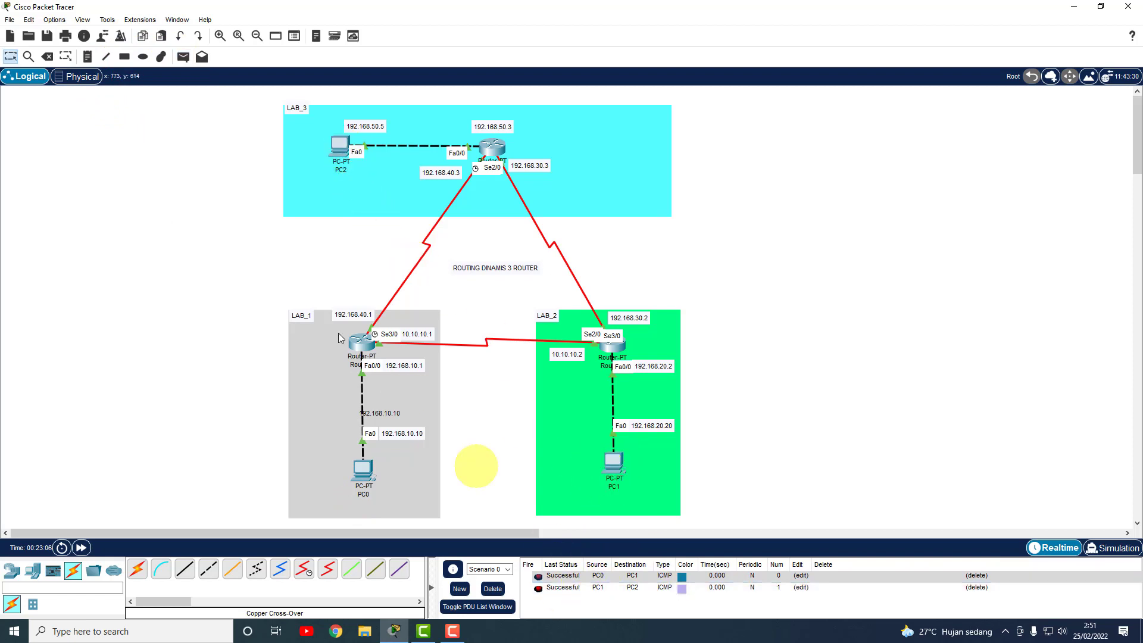
- Send a simple PDU from PC2 to PC0 to test the link between LAB_3 and LAB_1
left_click(183, 57)
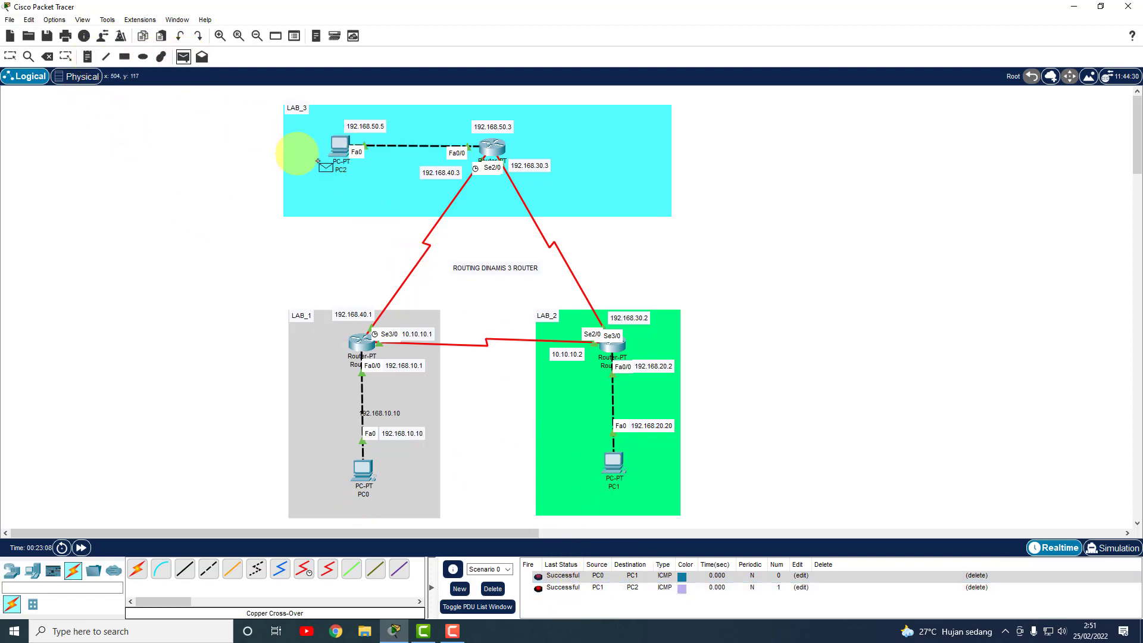
left_click(341, 153)
left_click(362, 471)
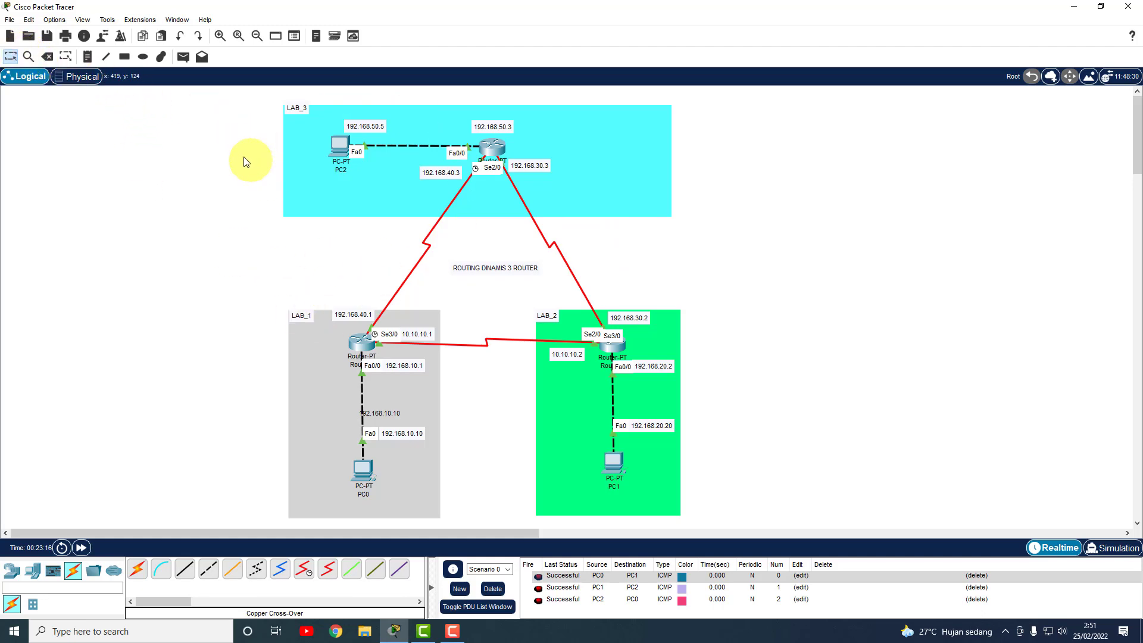
- Run ipconfig in PC0's Command Prompt to check its IP configuration
left_click(364, 469)
left_click_drag(624, 110, 814, 105)
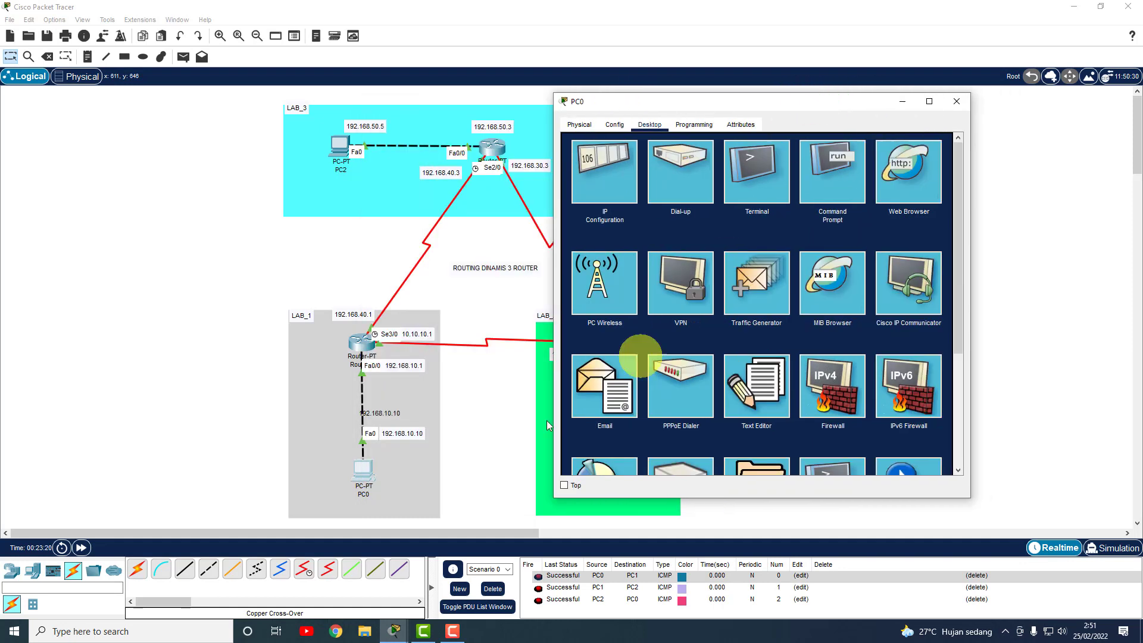
left_click(835, 189)
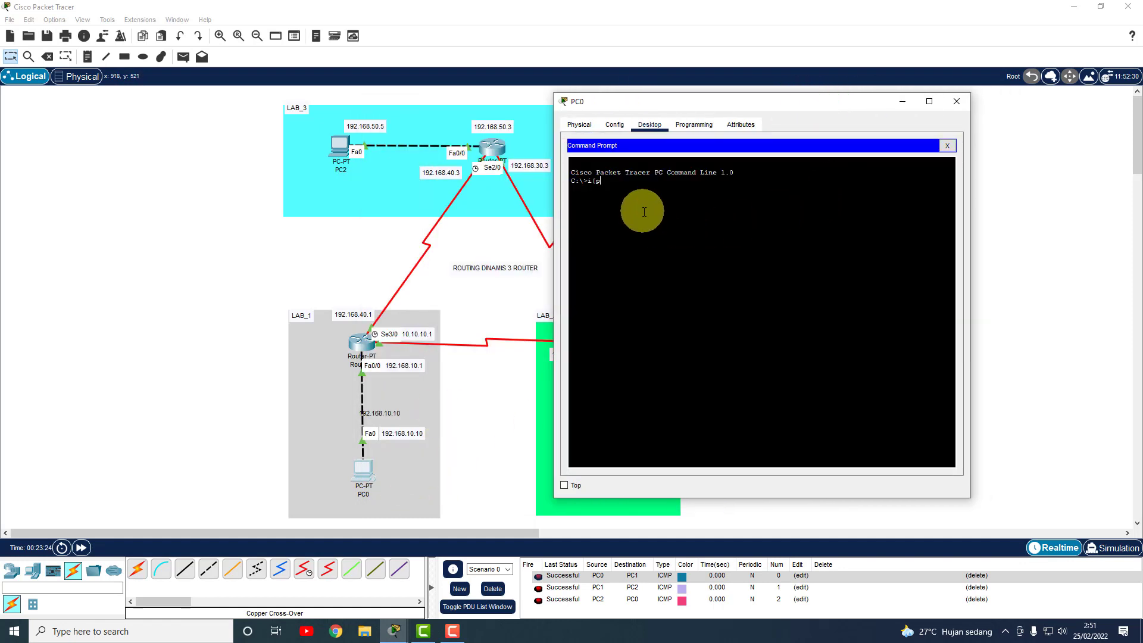
key("BackSpace")
key("BackSpace")
type("ipconfig")
key("Return")
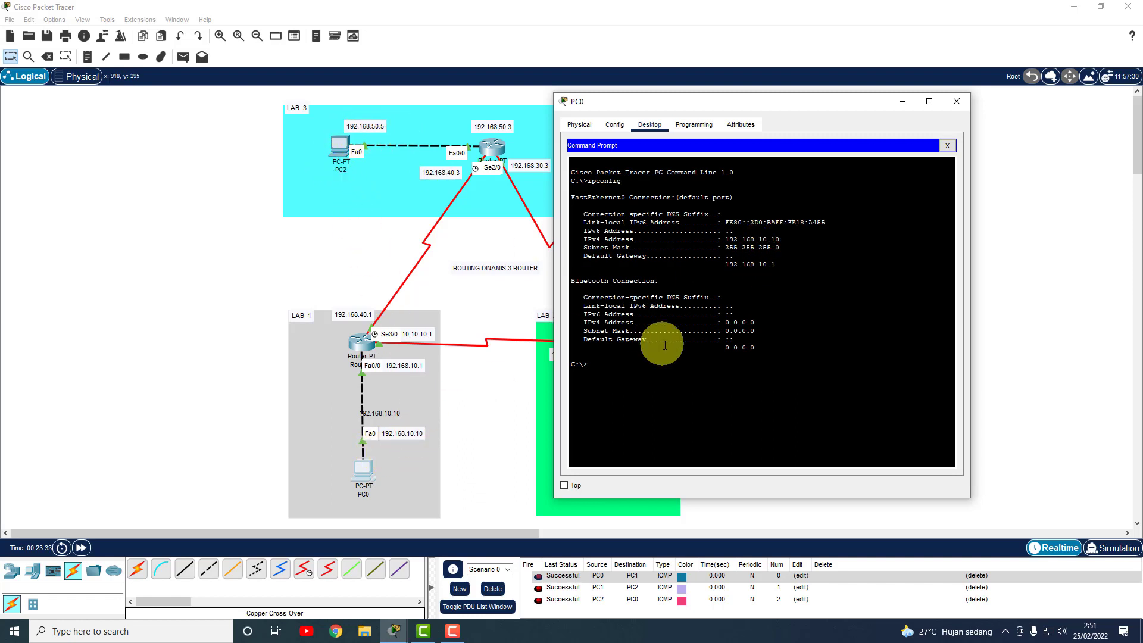
- Ping PC2 at 192.168.50.5 and the LAB_3 router at 192.168.40.3 from PC0
type("ping 192.168.50.5")
key("Return")
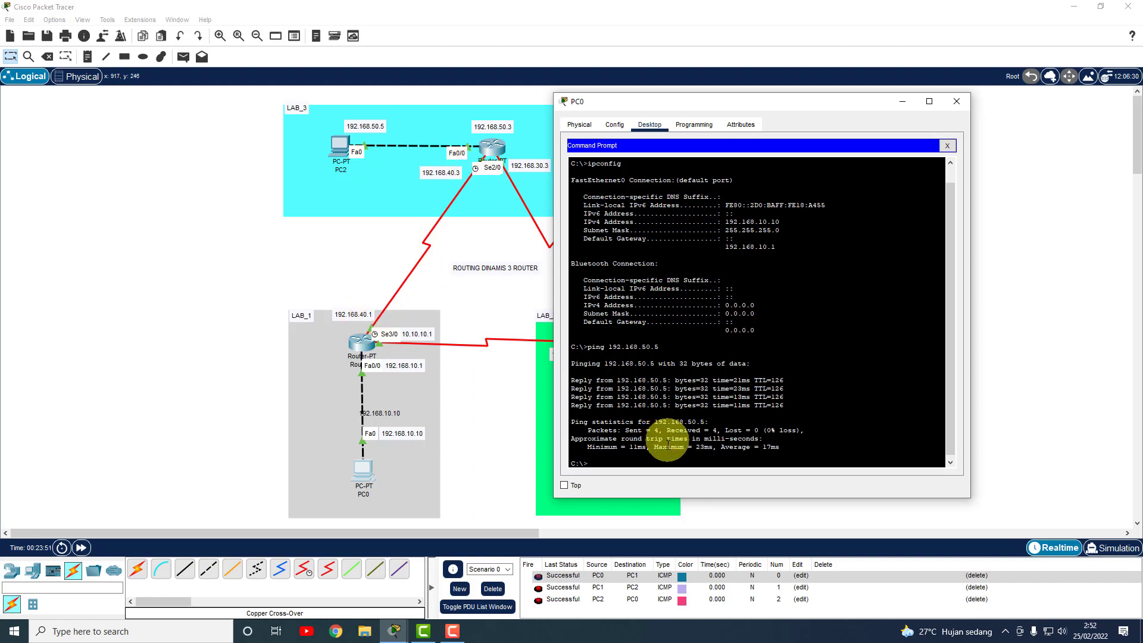
type("ing 192.168")
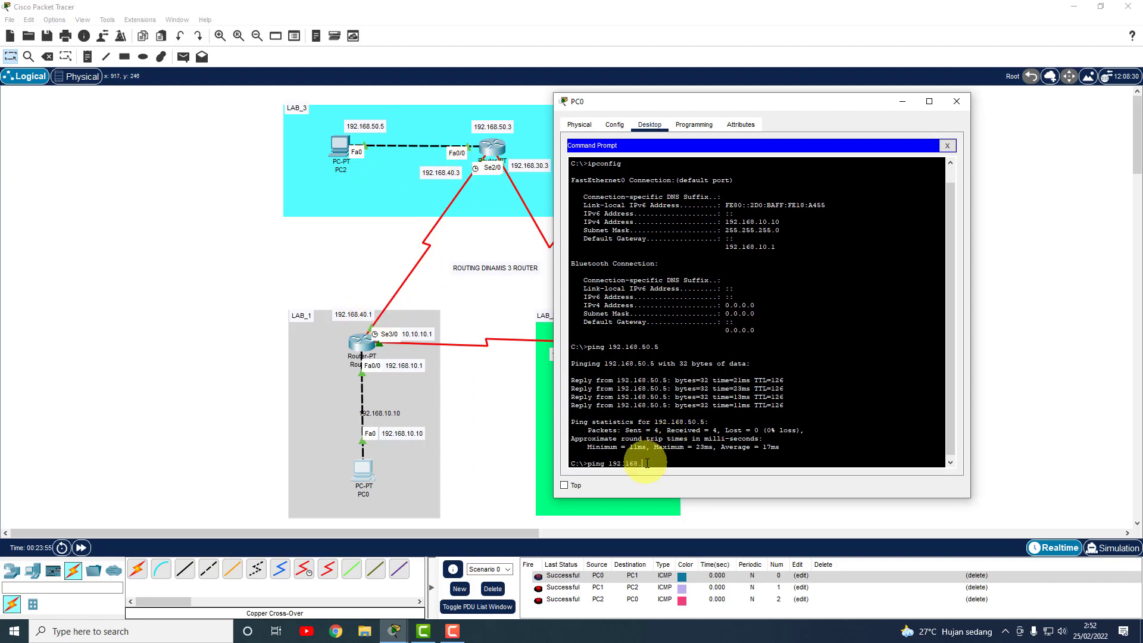
type(".40.3")
key("Return")
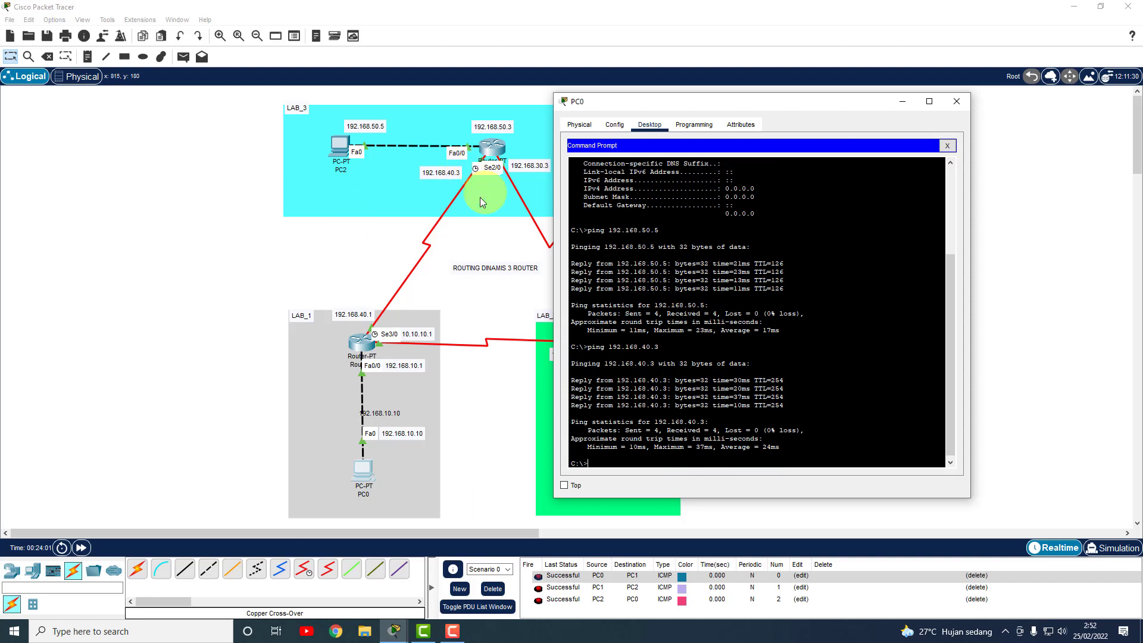
- Ping the LAB_2 router at 192.168.30.2 from PC0 and close the PC0 window
left_click_drag(723, 103, 823, 90)
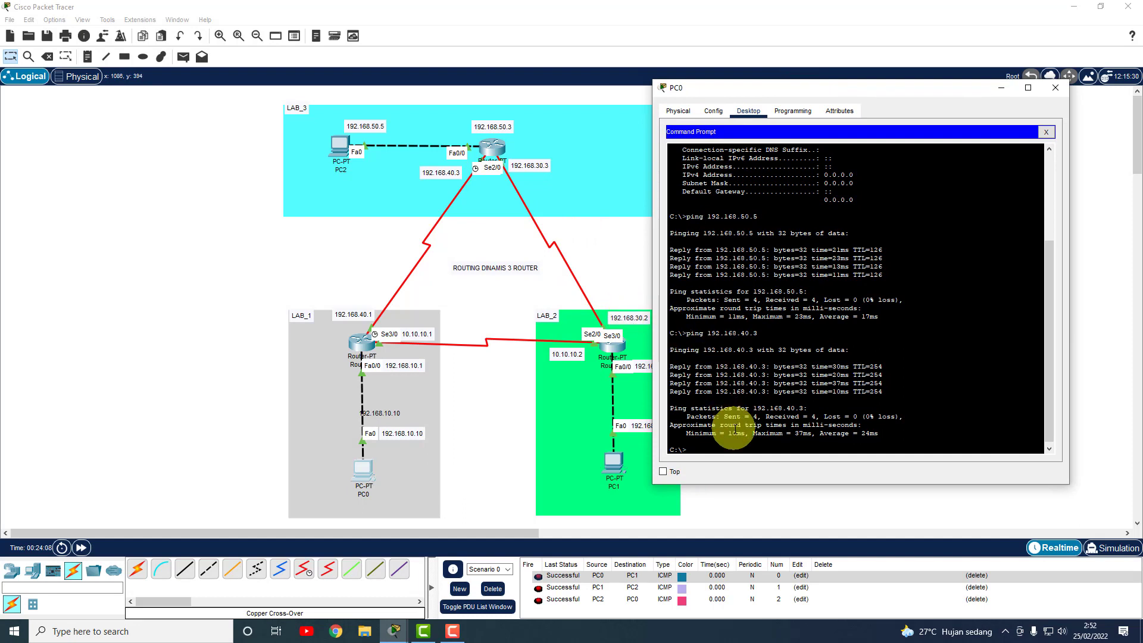
type("ng 192.168.30.2")
key("Return")
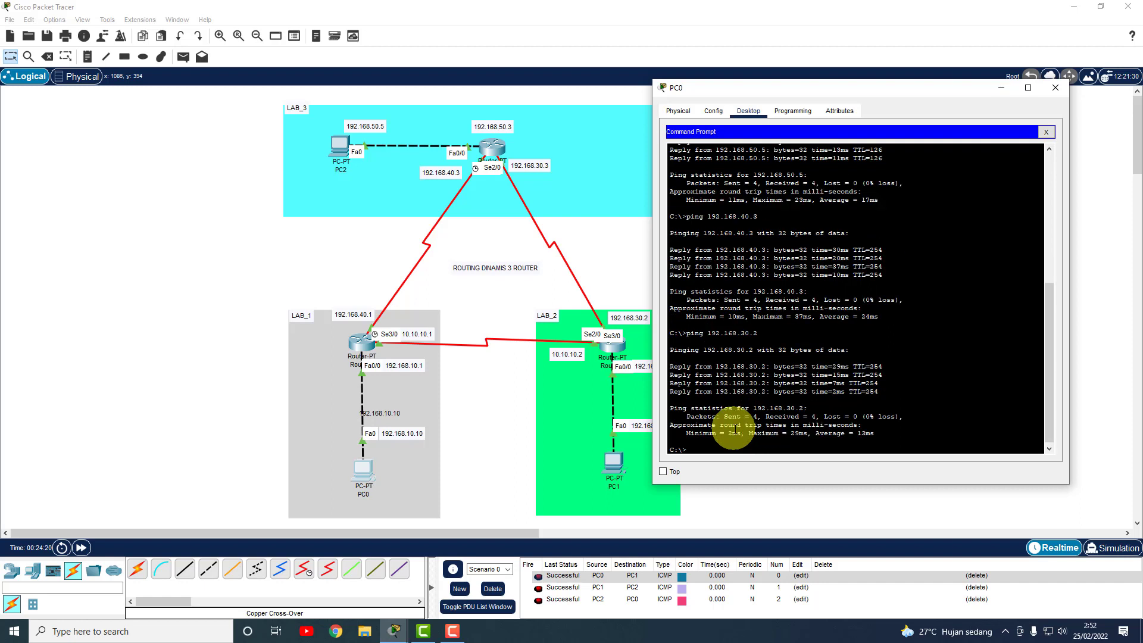
left_click(1057, 90)
- Ping PC0 at 192.168.10.10 from PC1's Command Prompt
left_click(615, 472)
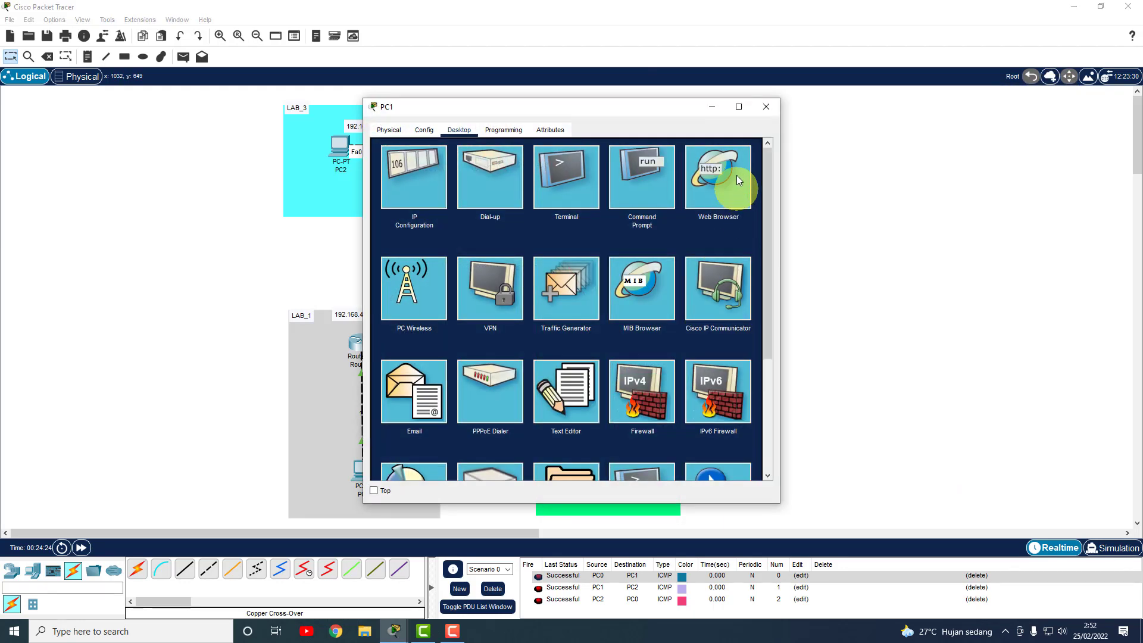
left_click_drag(607, 100, 891, 85)
left_click(926, 162)
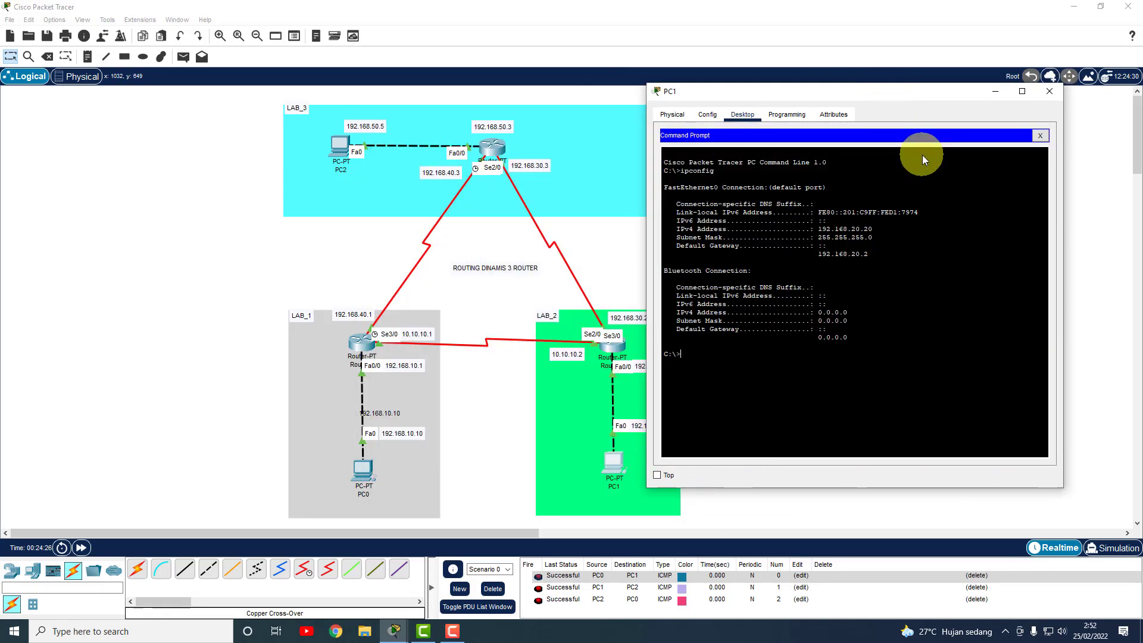
type("ping")
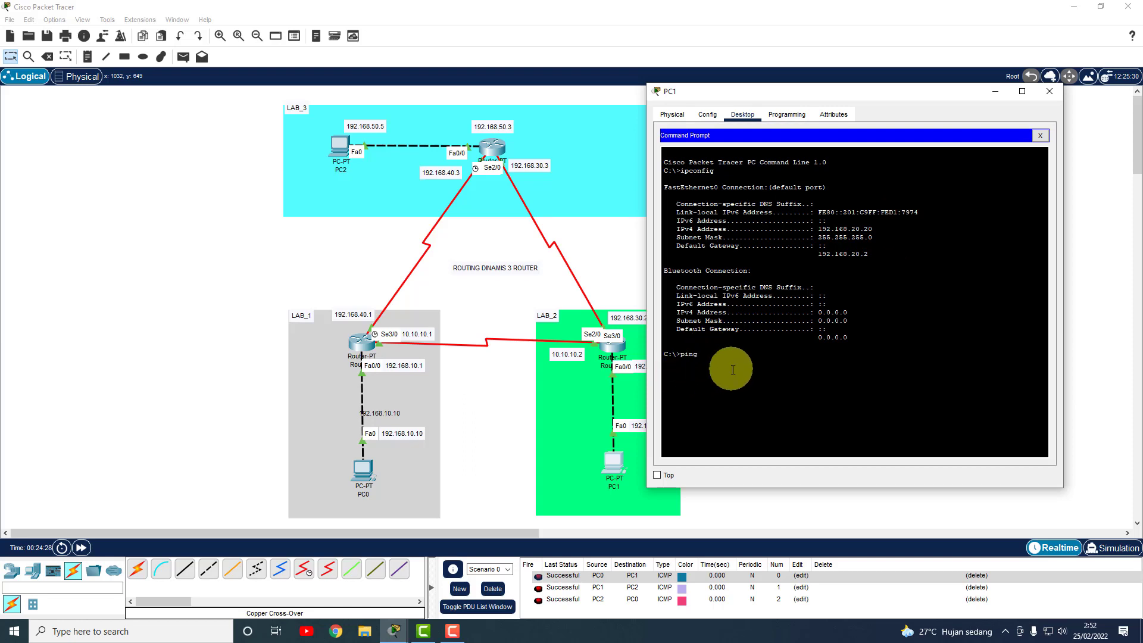
type(" 192.168.410.")
key("BackSpace")
type("10.10")
key("Return")
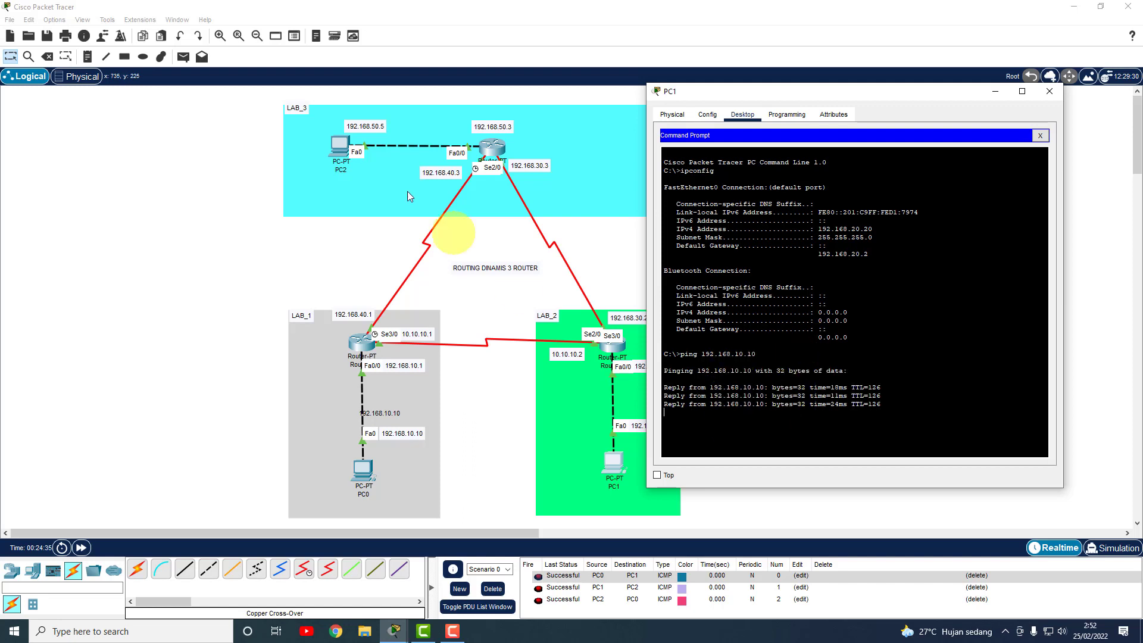
- Ping PC2 at 192.168.50.5 from PC1 and close the PC1 window
type("ping 192.168.50.0")
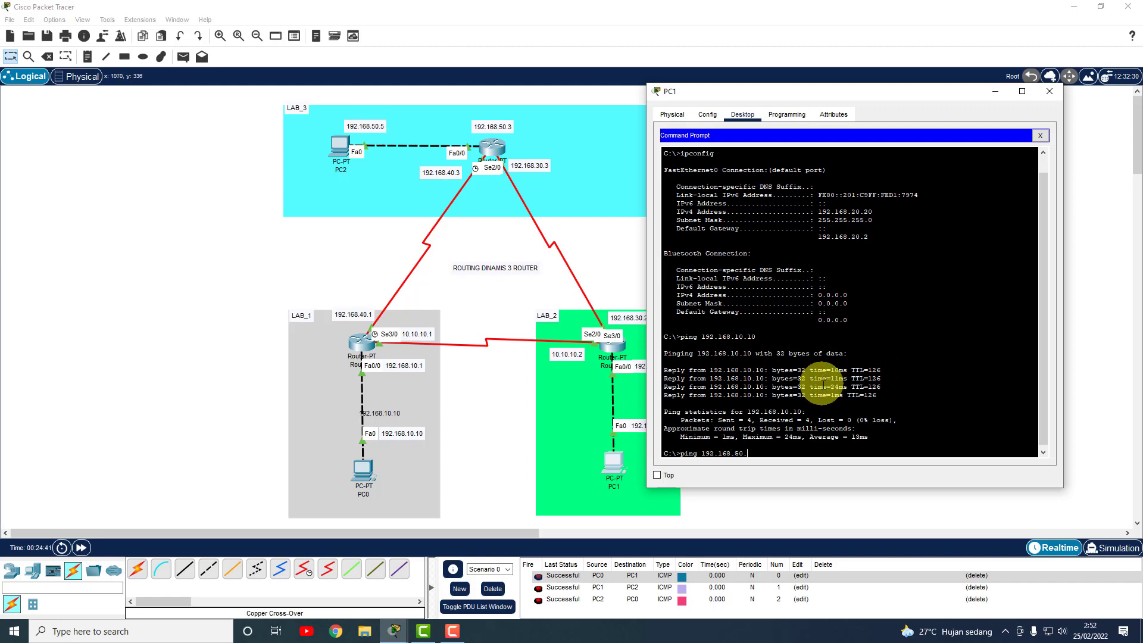
key("Return")
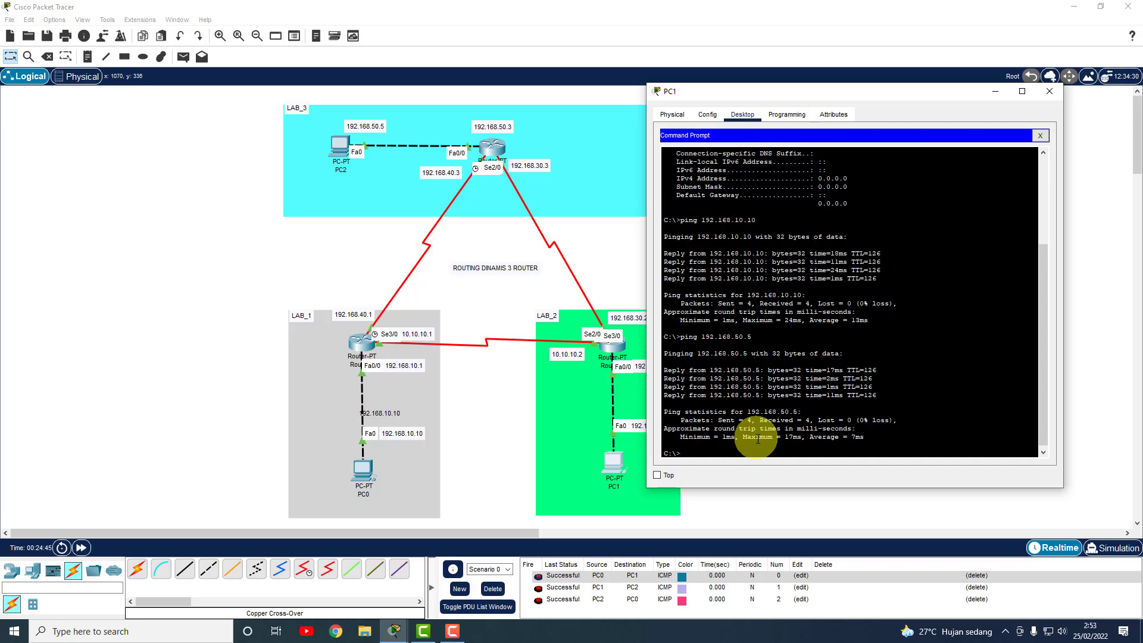
left_click(1049, 92)
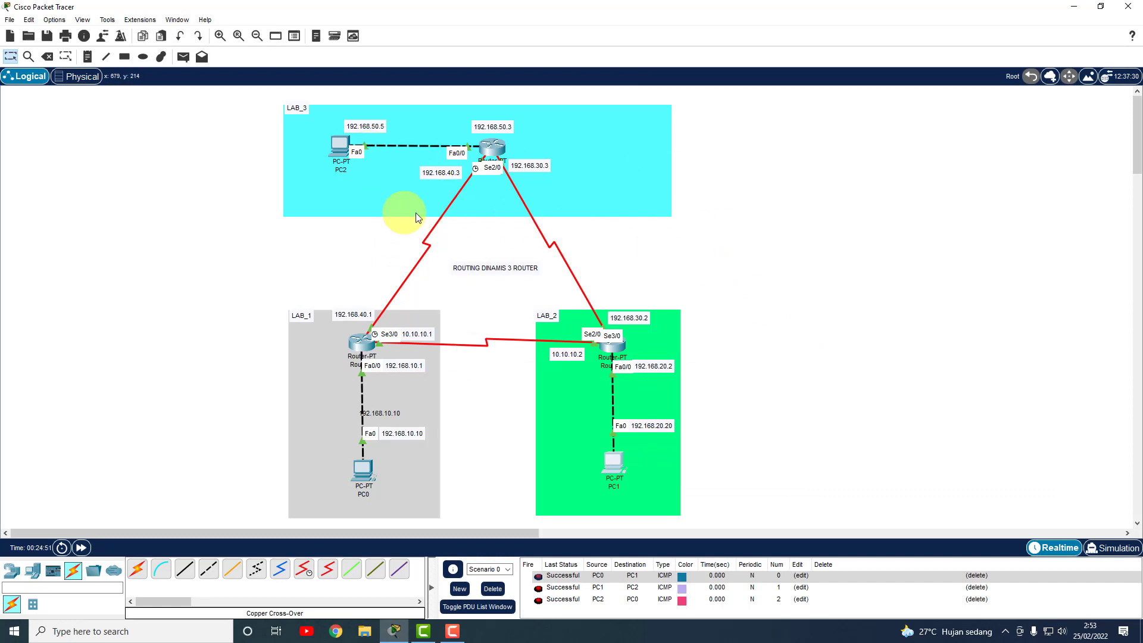
- Save the topology under the file name 3 ROUTER.pkt in the Packet Tracer saves folder
left_click(9, 20)
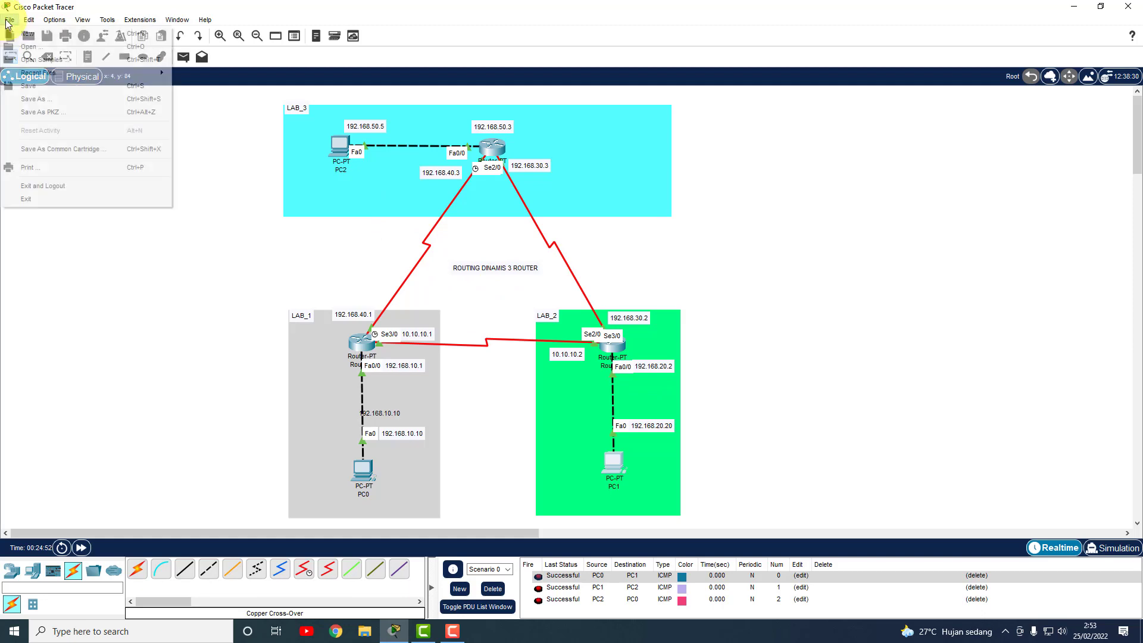
left_click(33, 99)
left_click(146, 106)
left_click(471, 315)
left_click(604, 333)
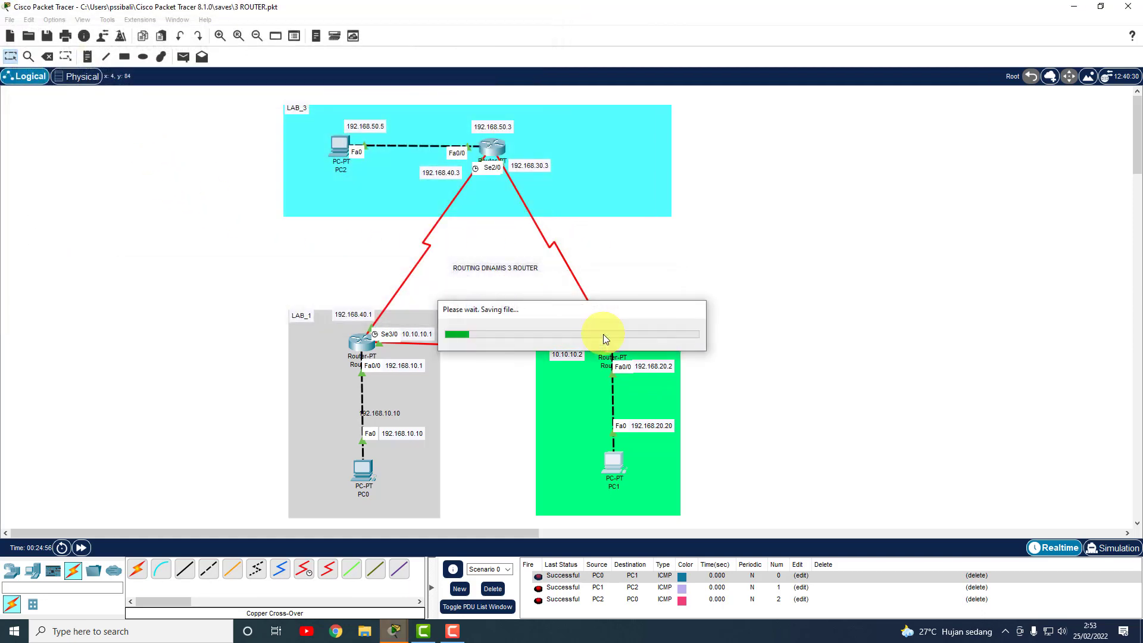